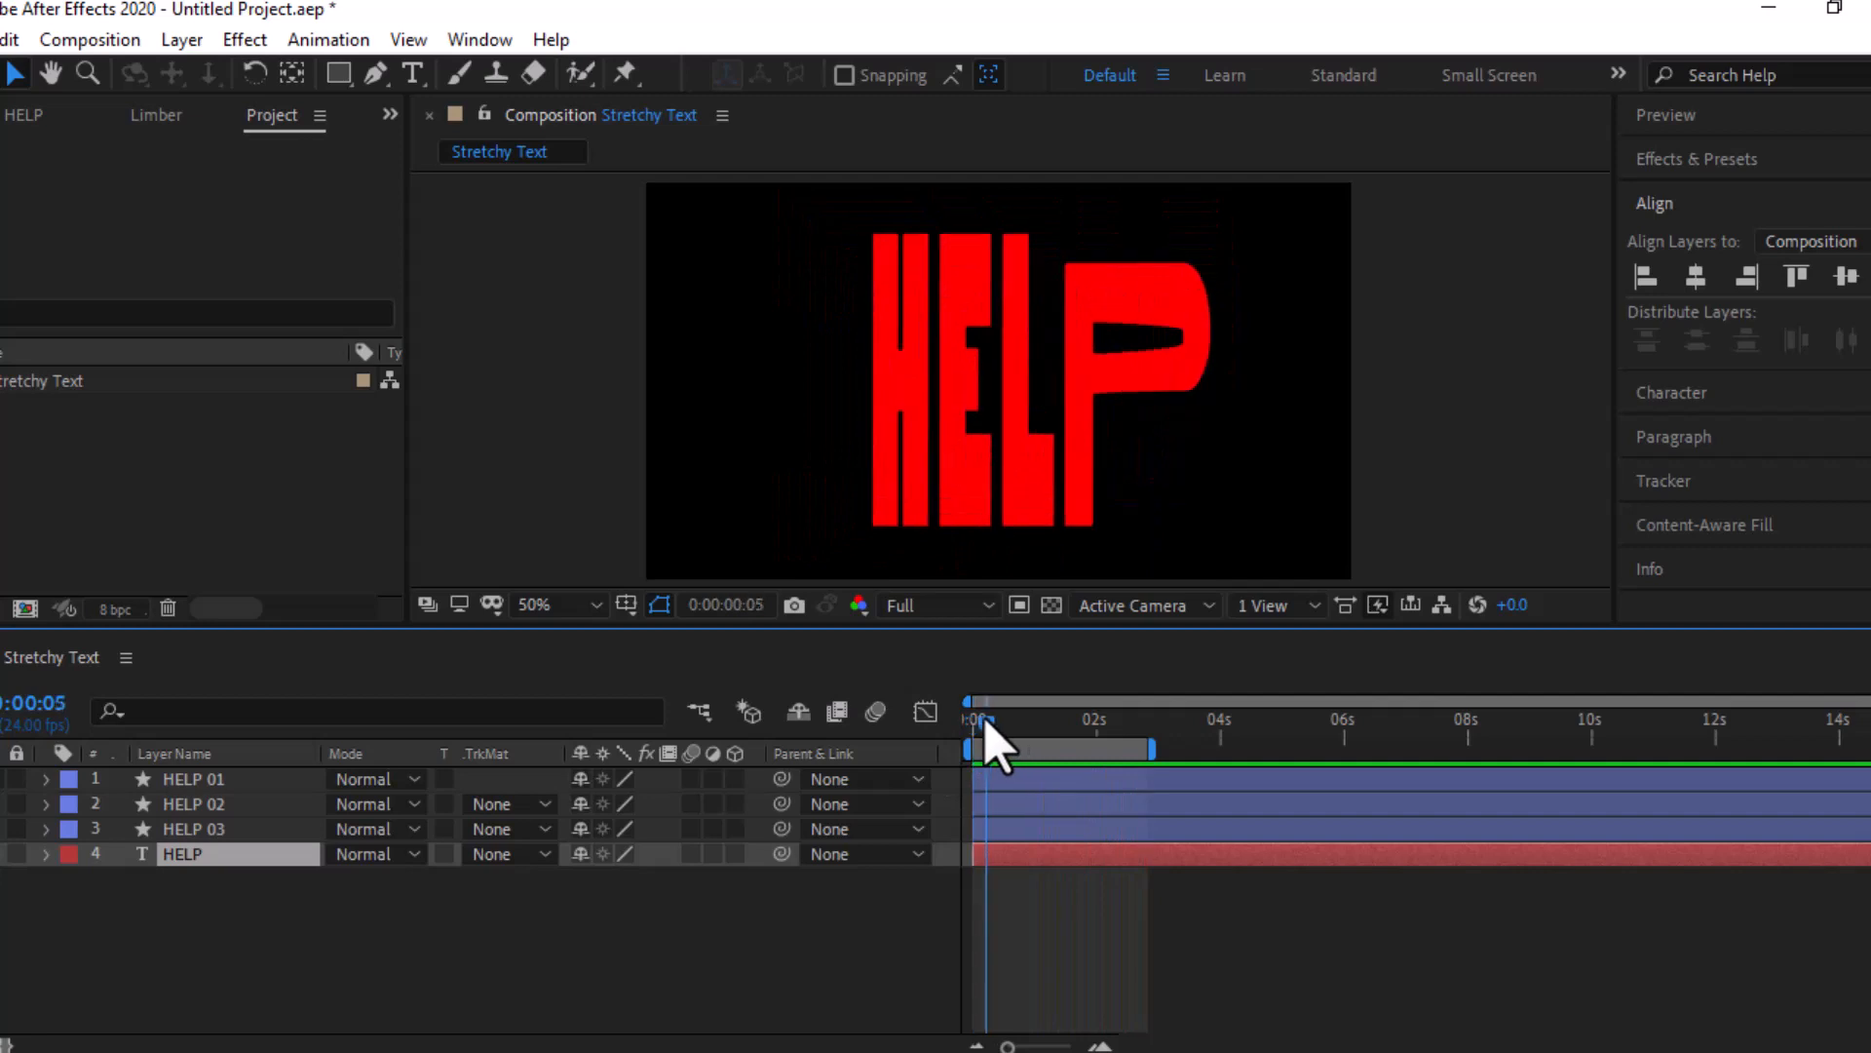
Create a new composition named Text and add a text layer reading HELP
click(24, 608)
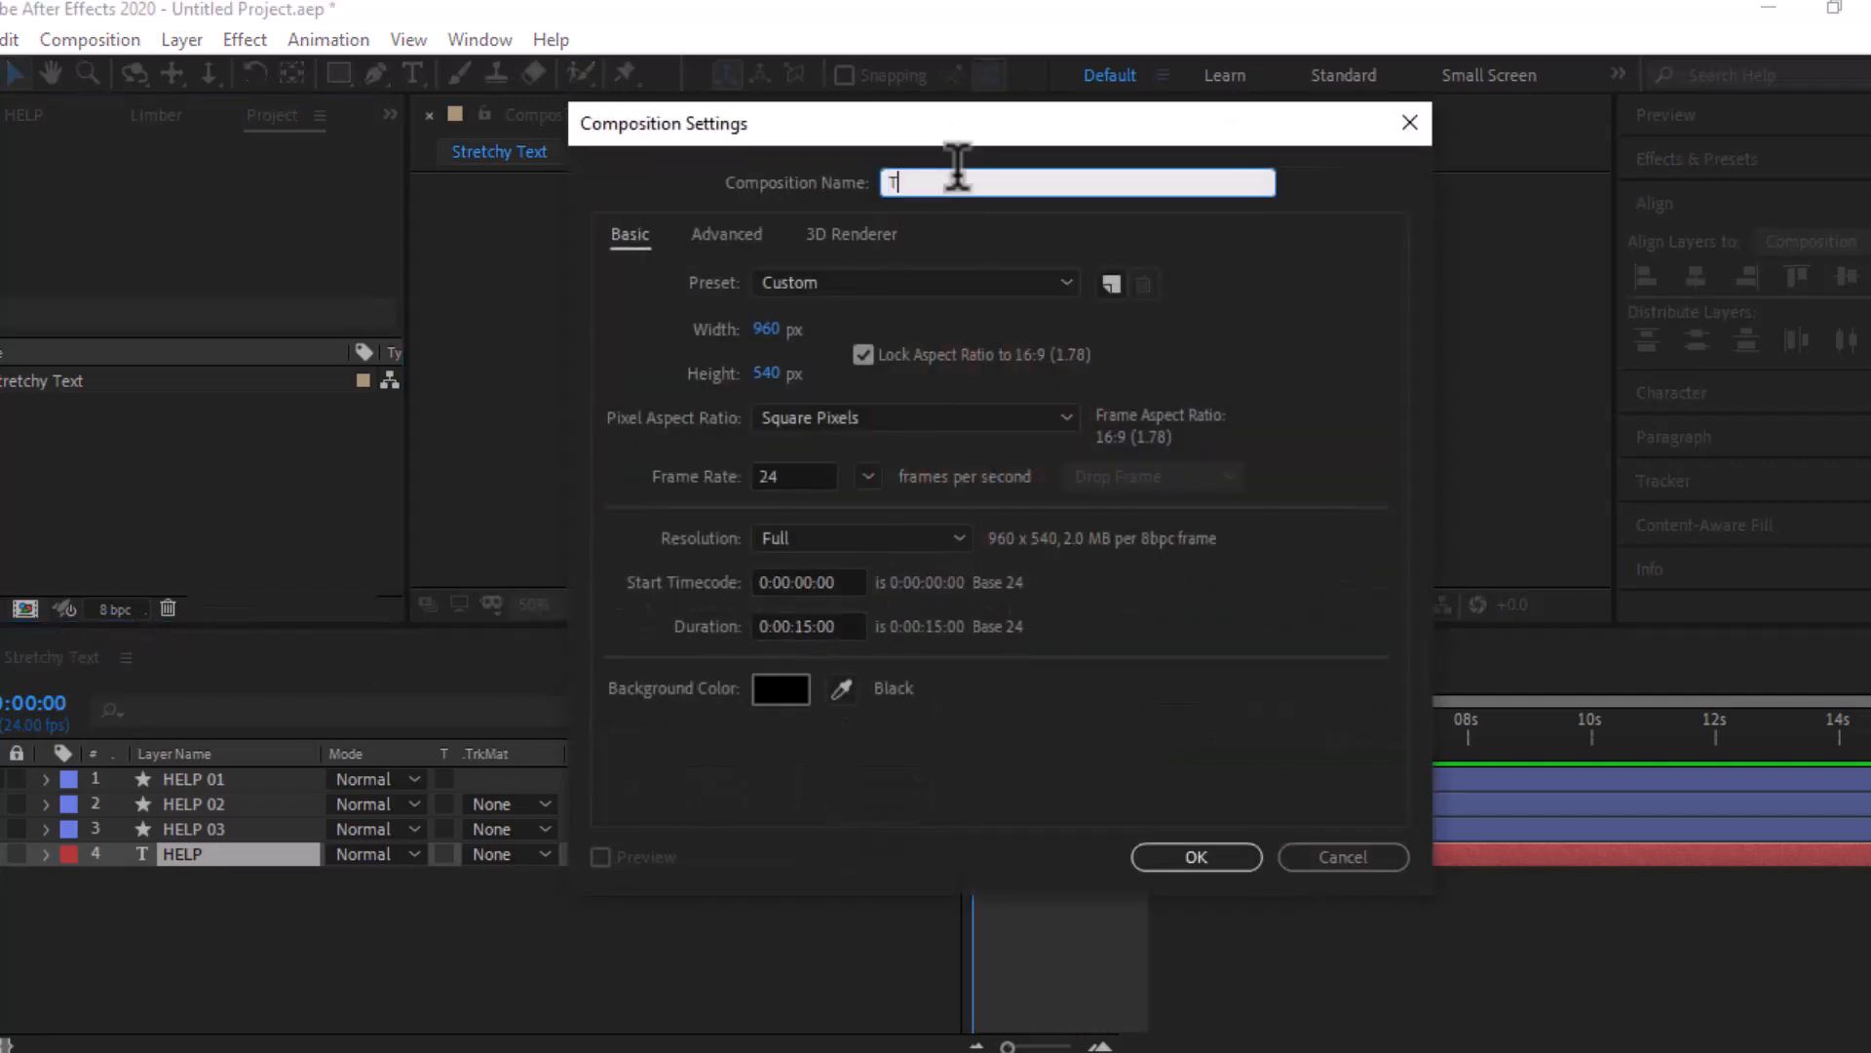
key(Return)
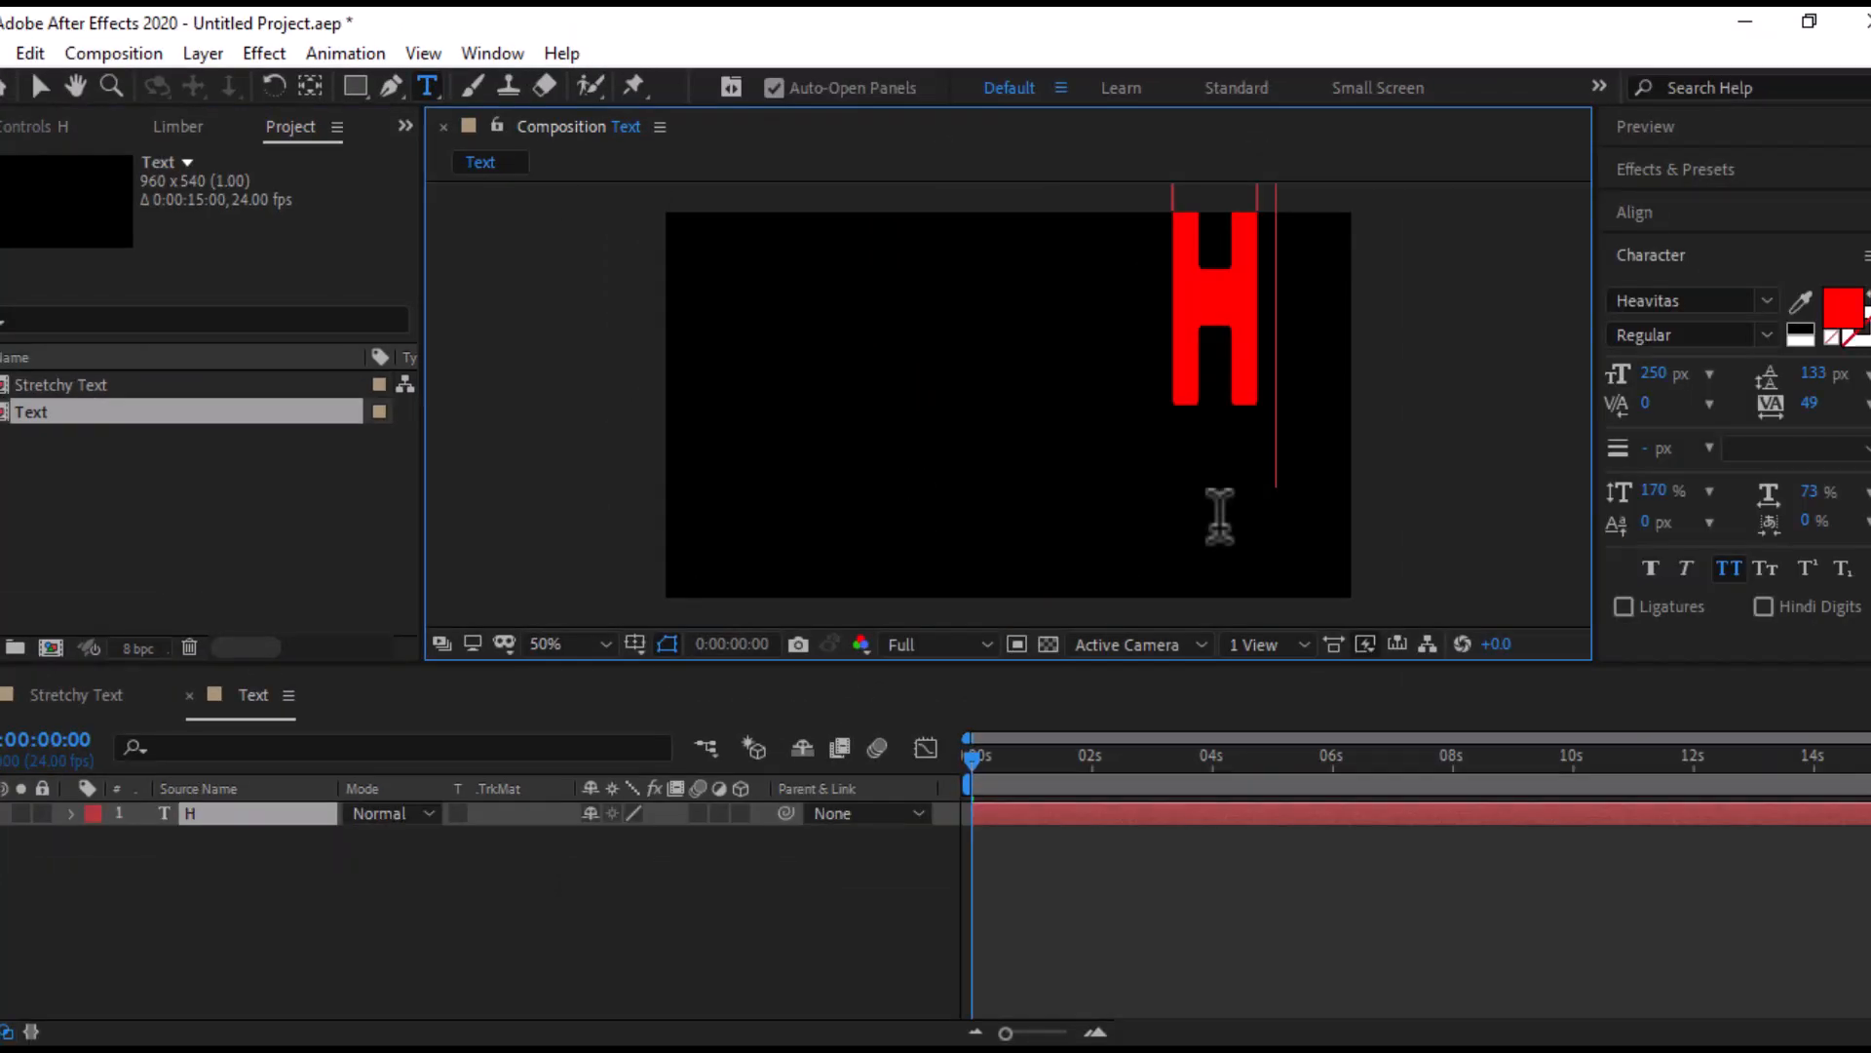
text(EL)
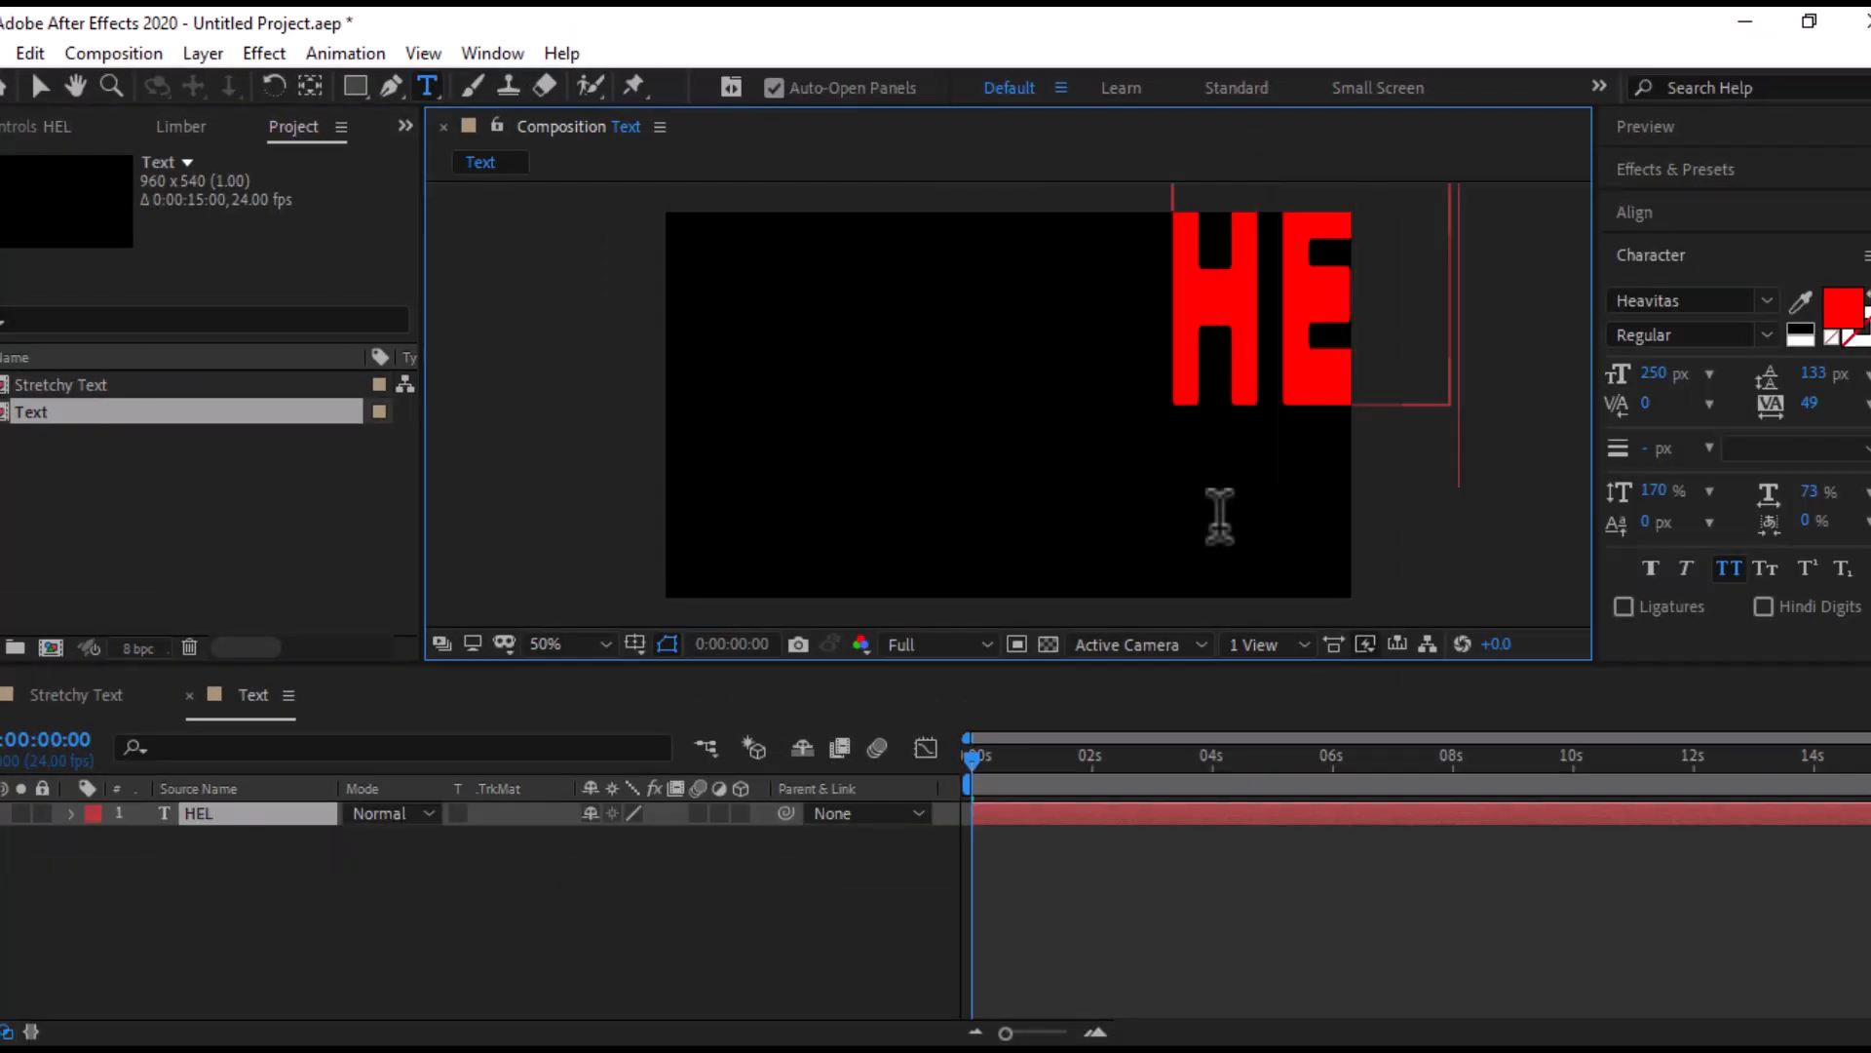
text(P)
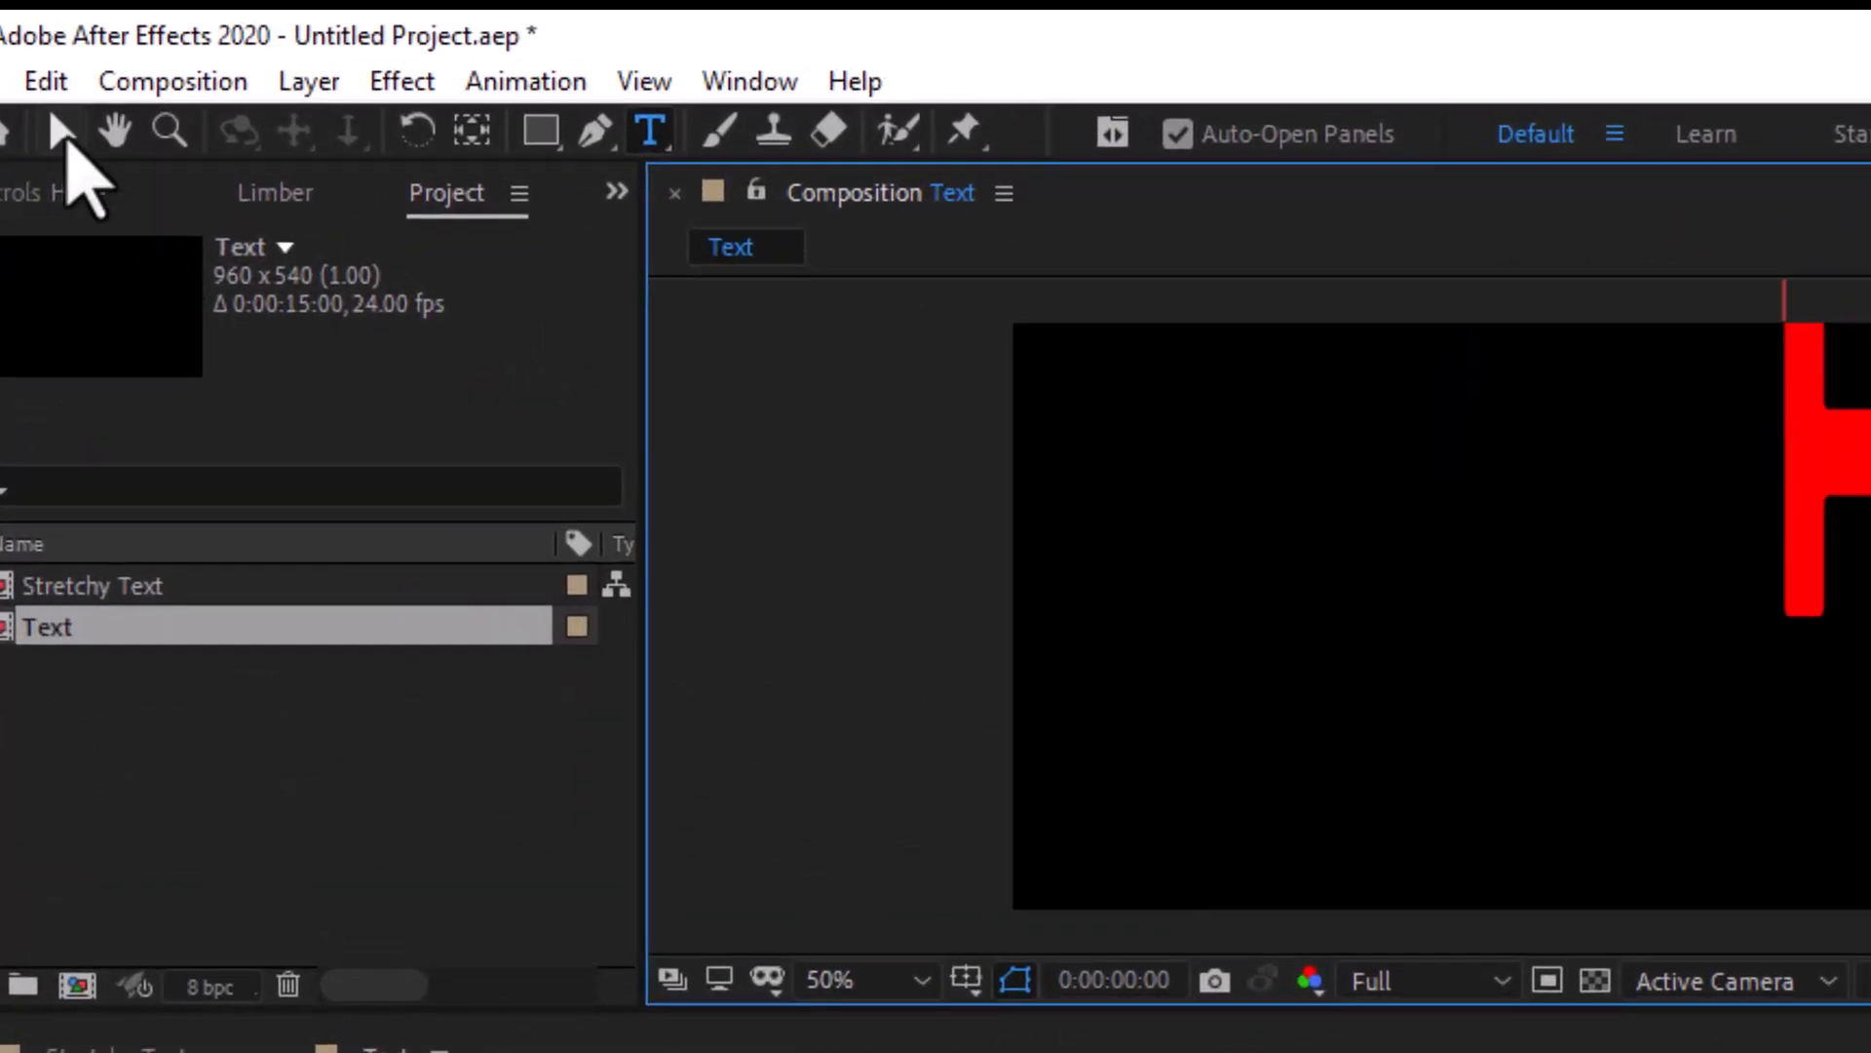
Center the HELP text layer horizontally and vertically in the composition
click(66, 140)
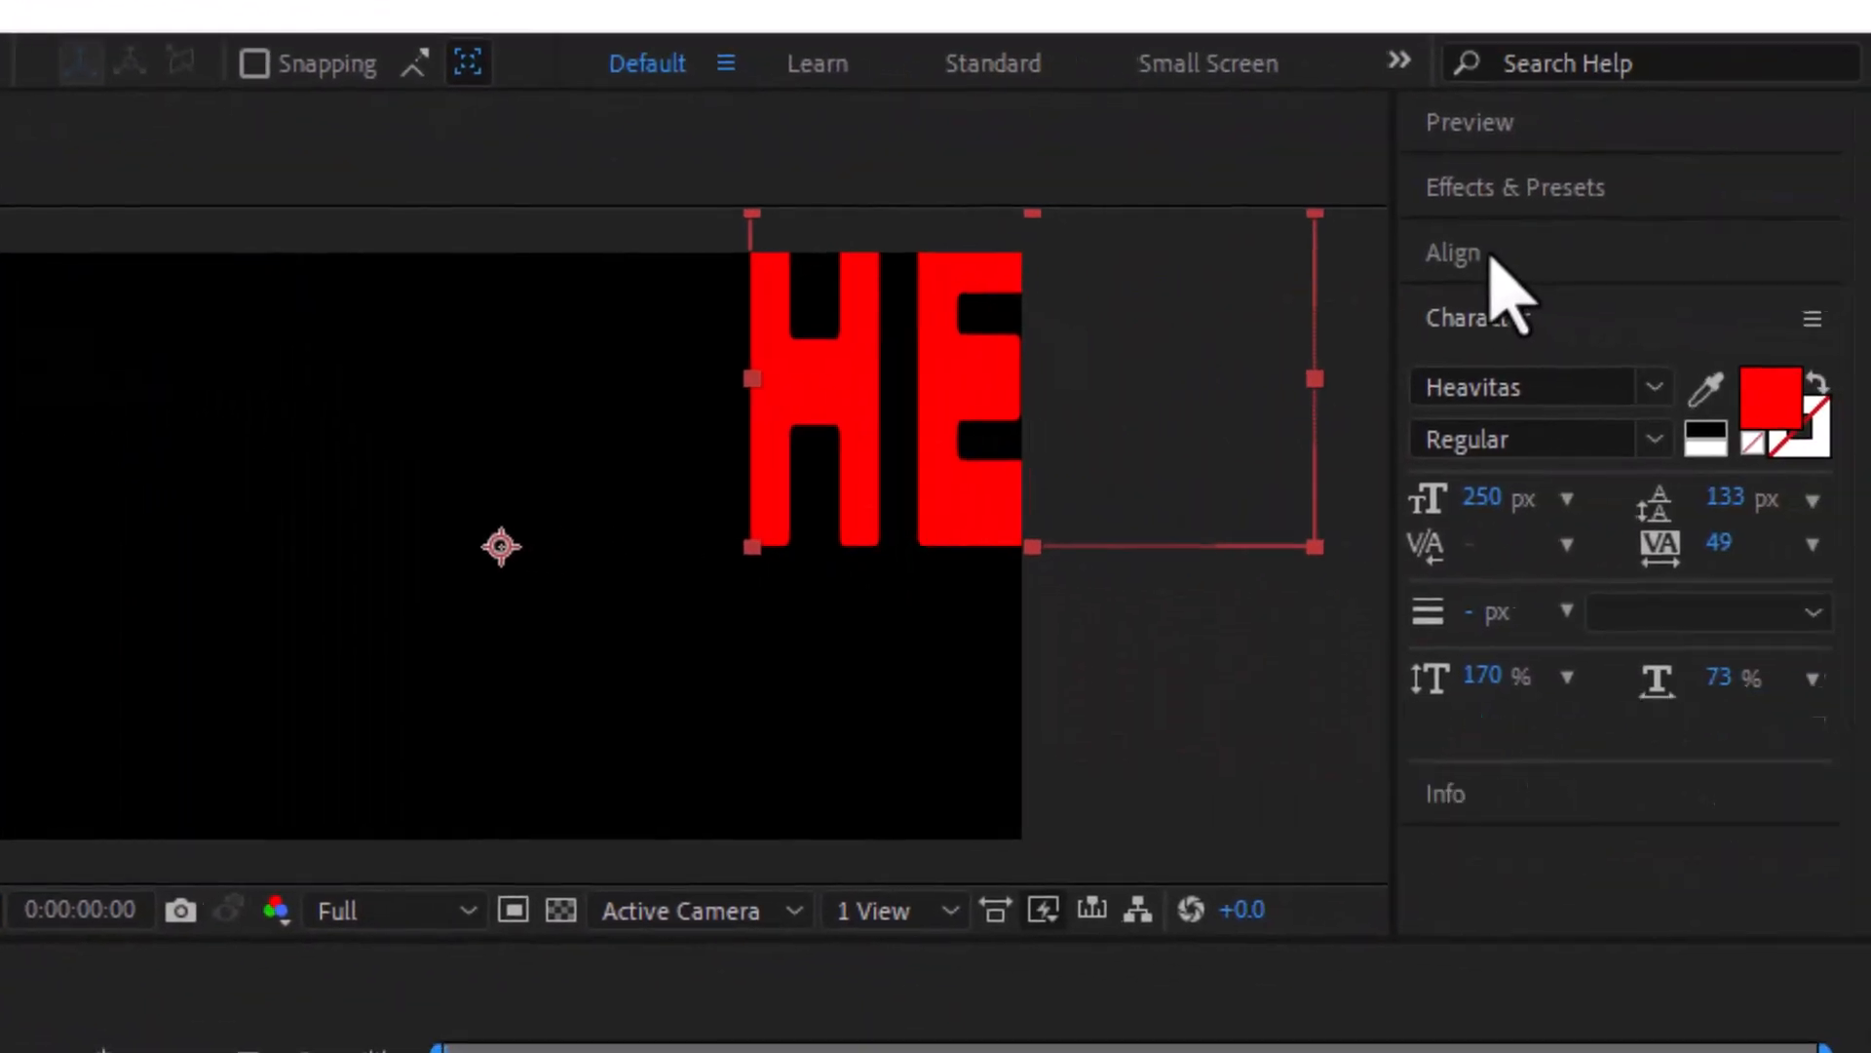
click(1489, 254)
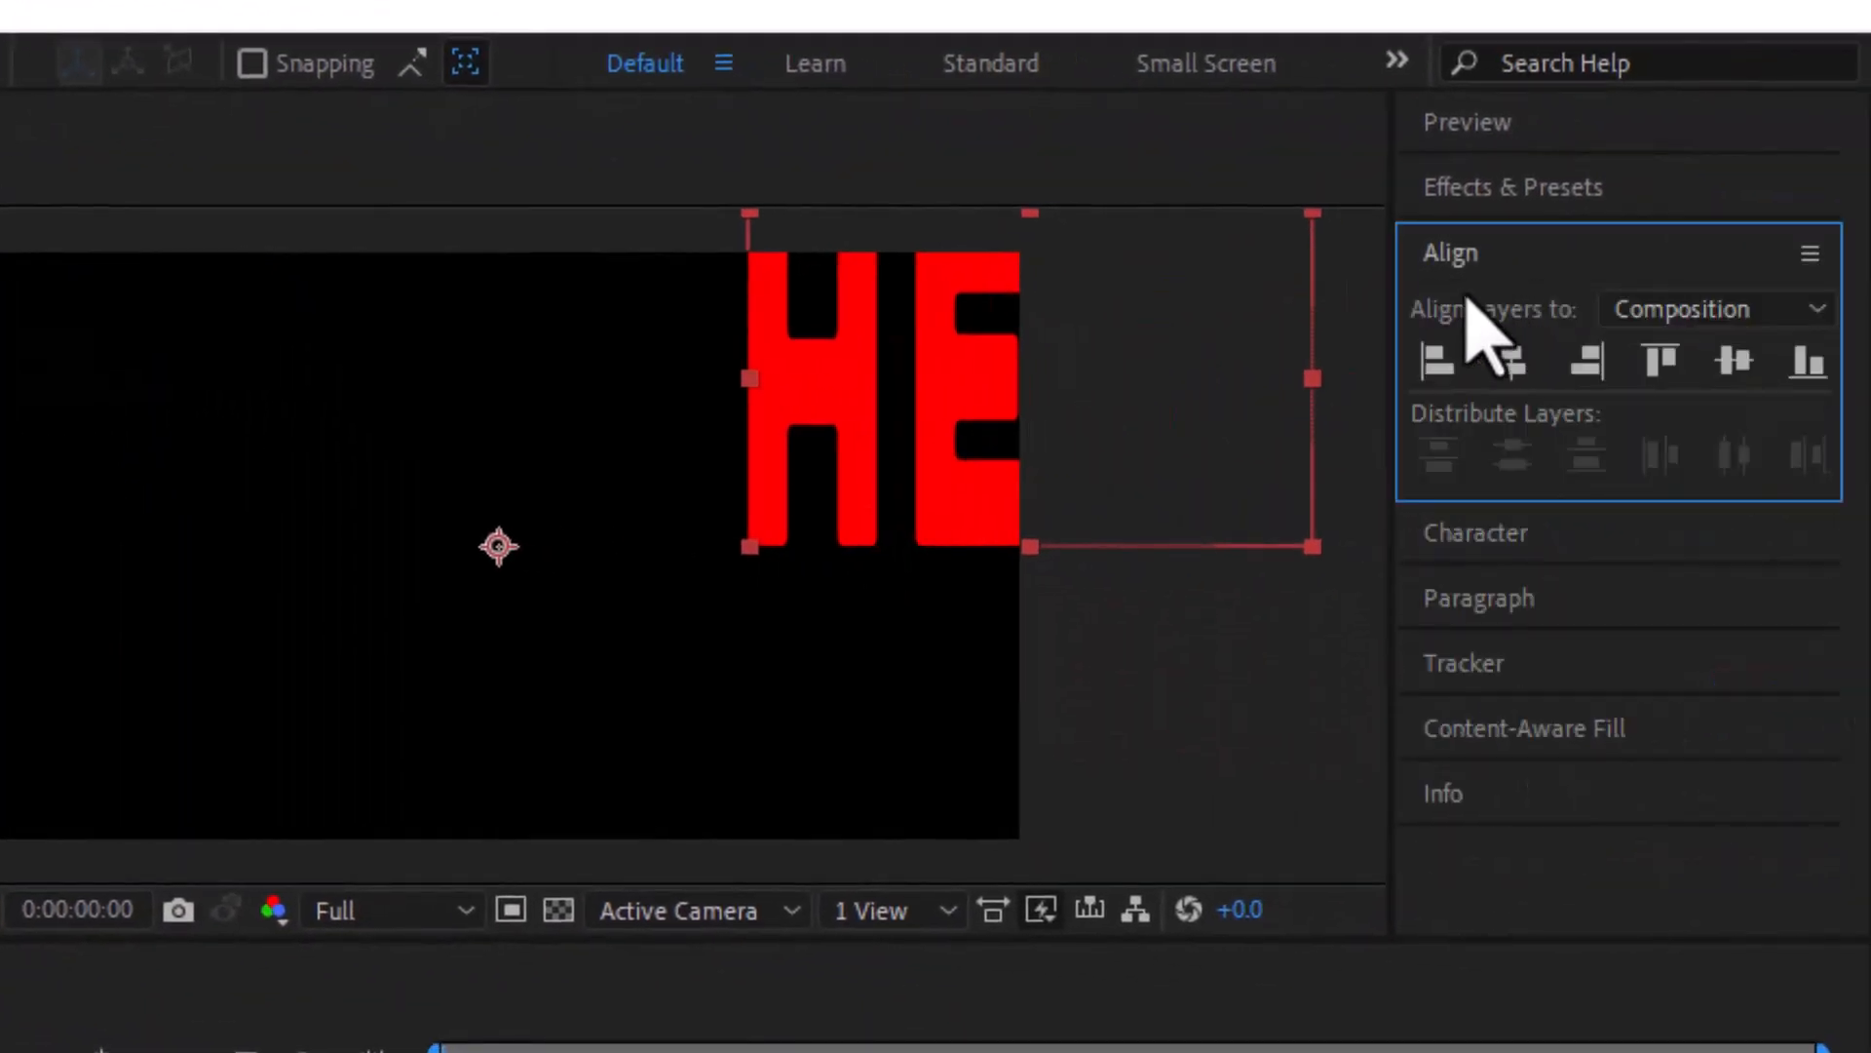
click(1512, 360)
click(1734, 361)
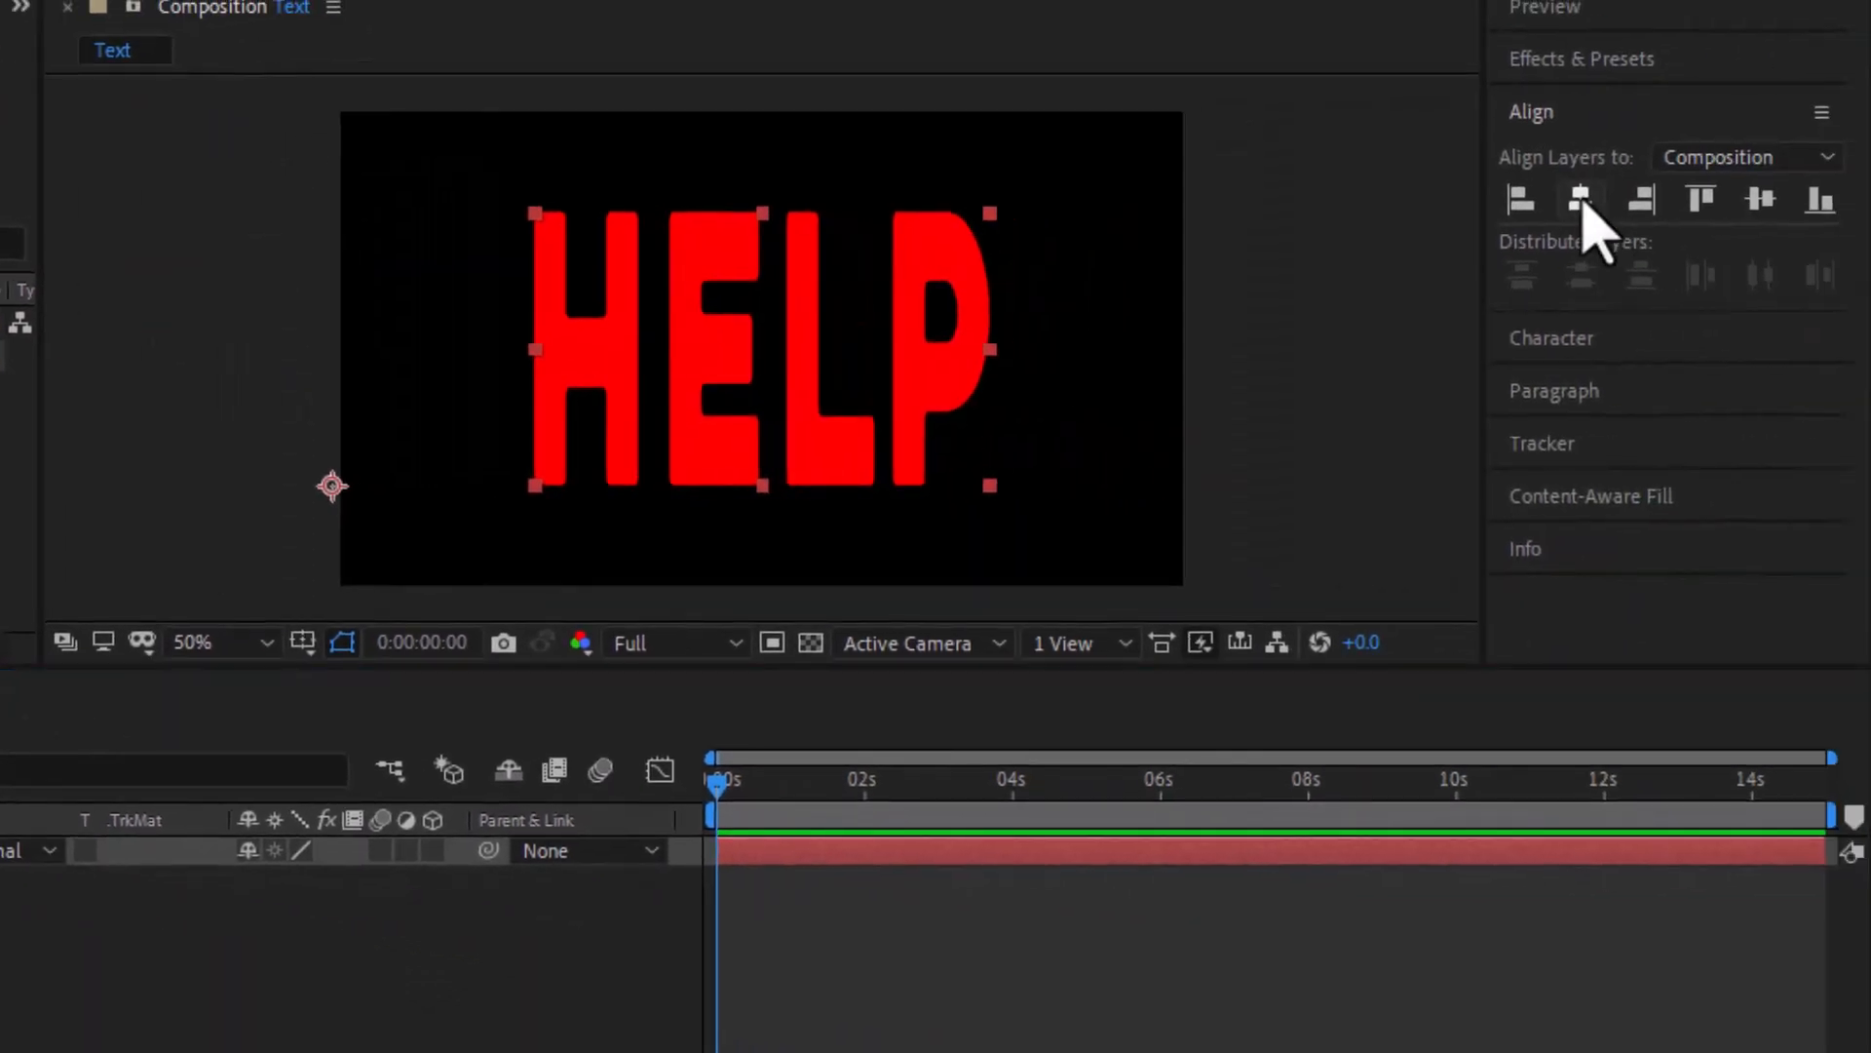
click(1581, 203)
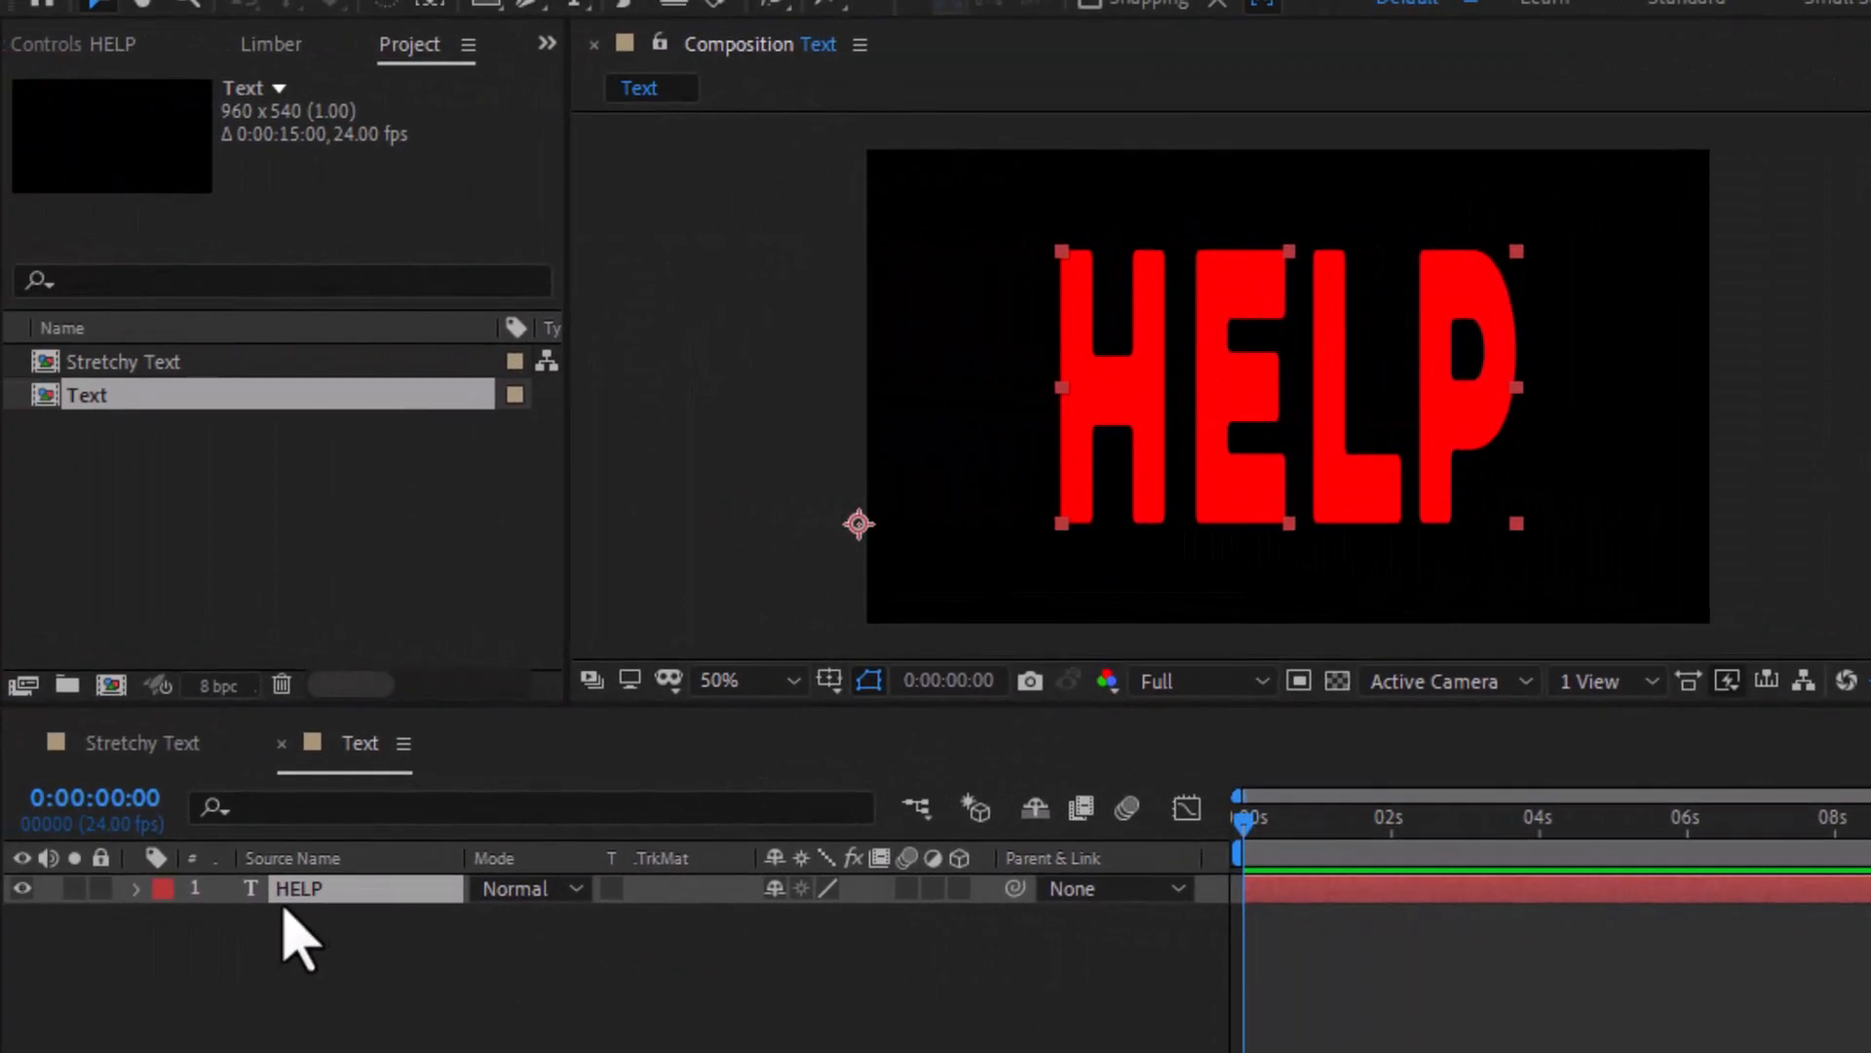
Create a shape outline layer from the HELP text layer
click(282, 11)
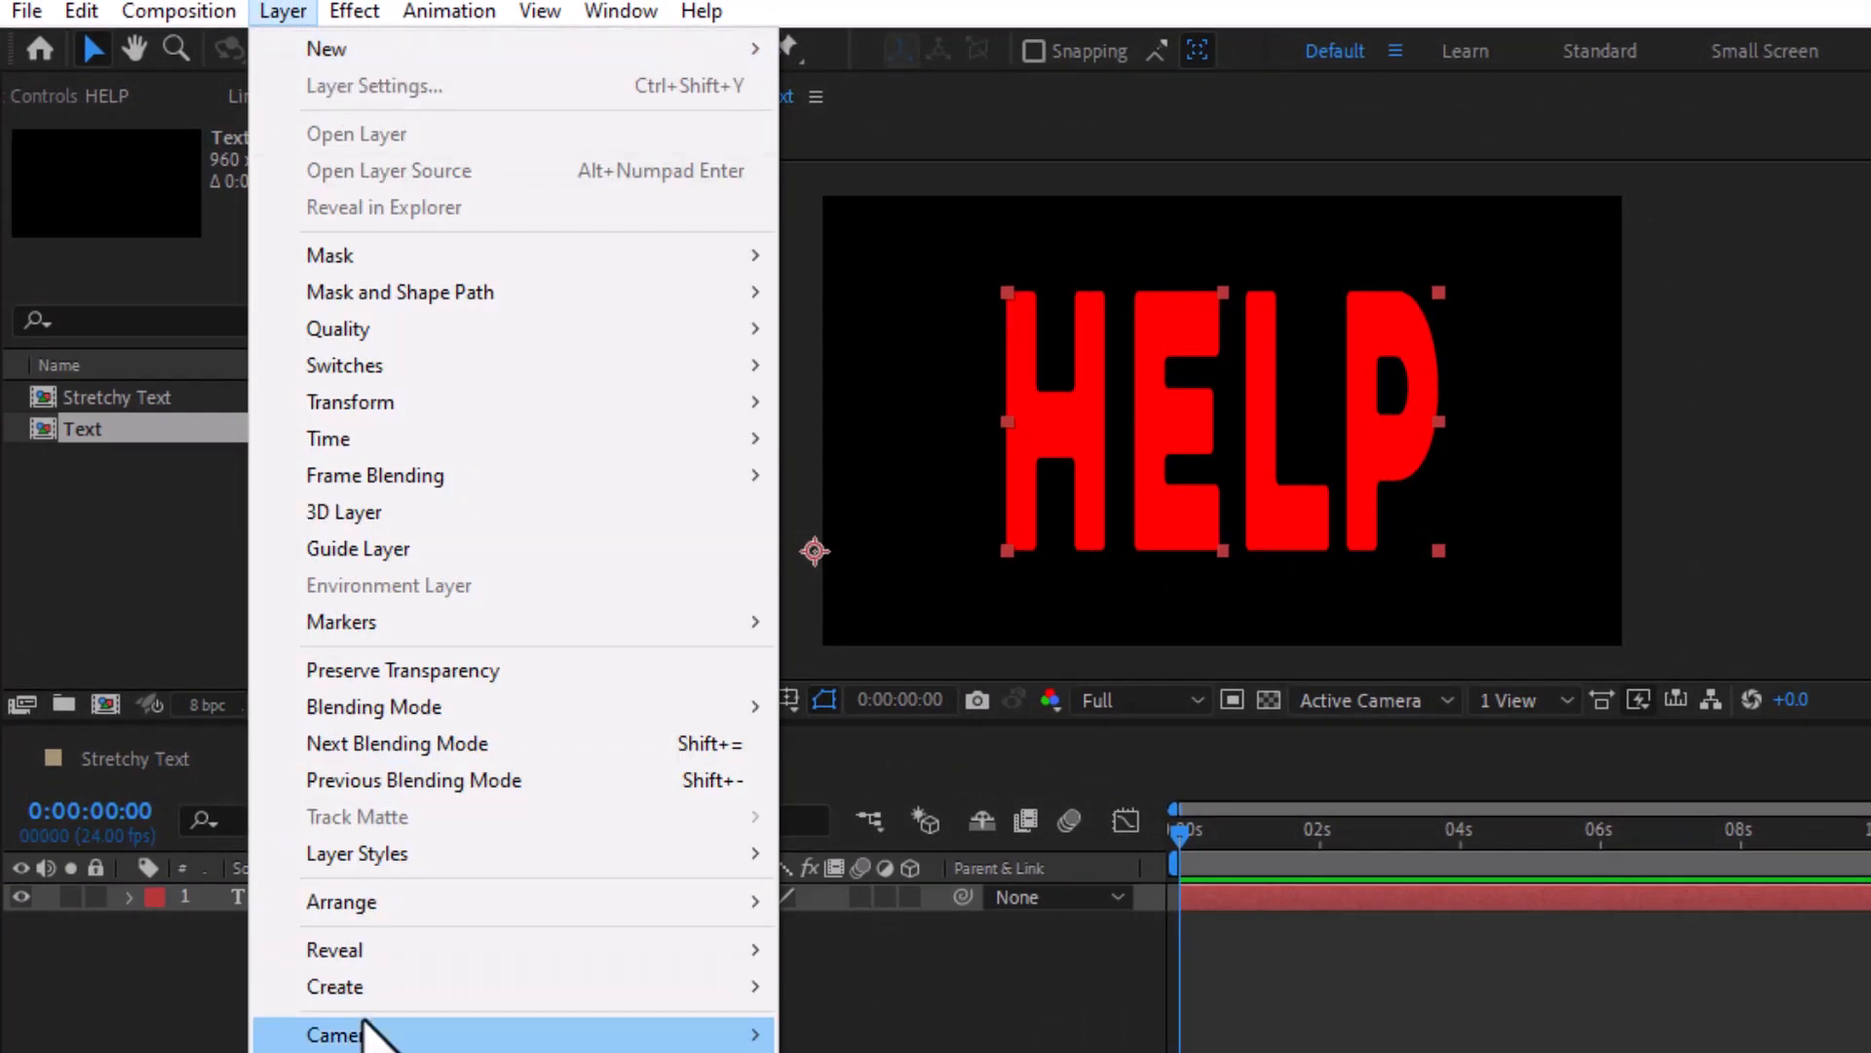
mouse_move(395, 987)
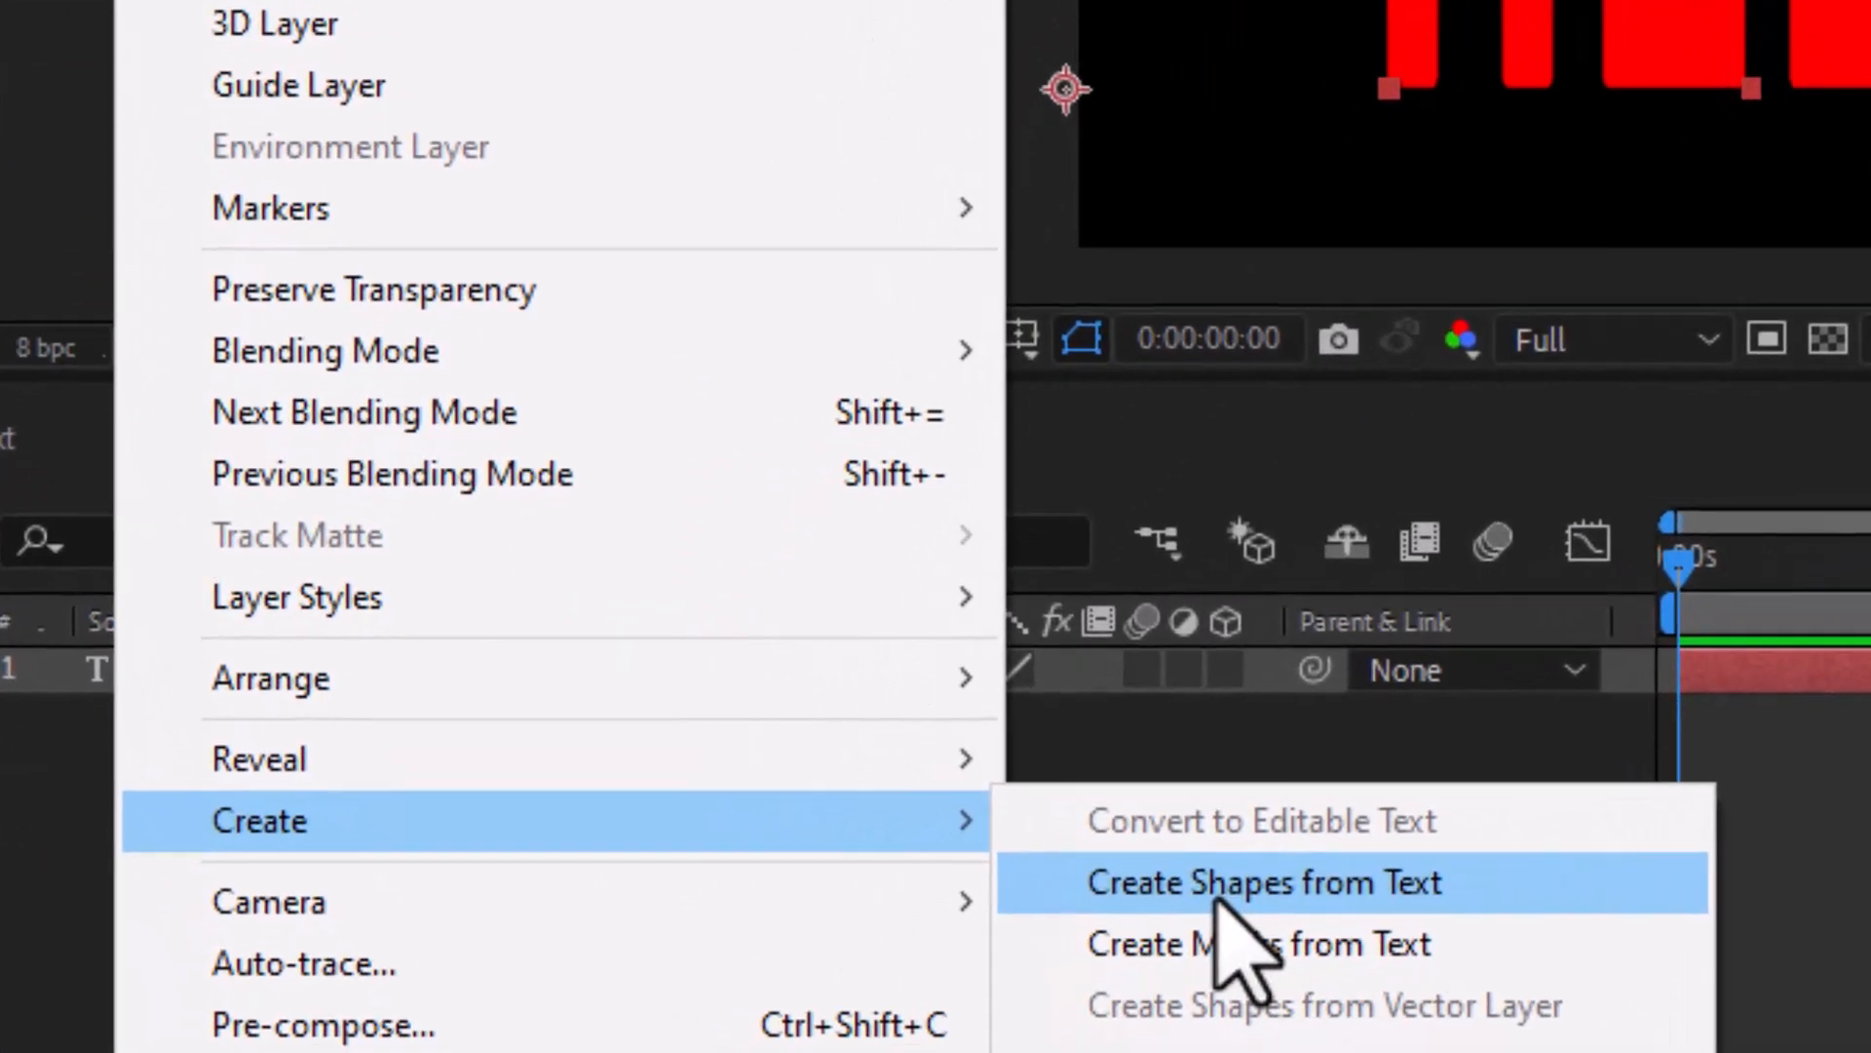
click(901, 1020)
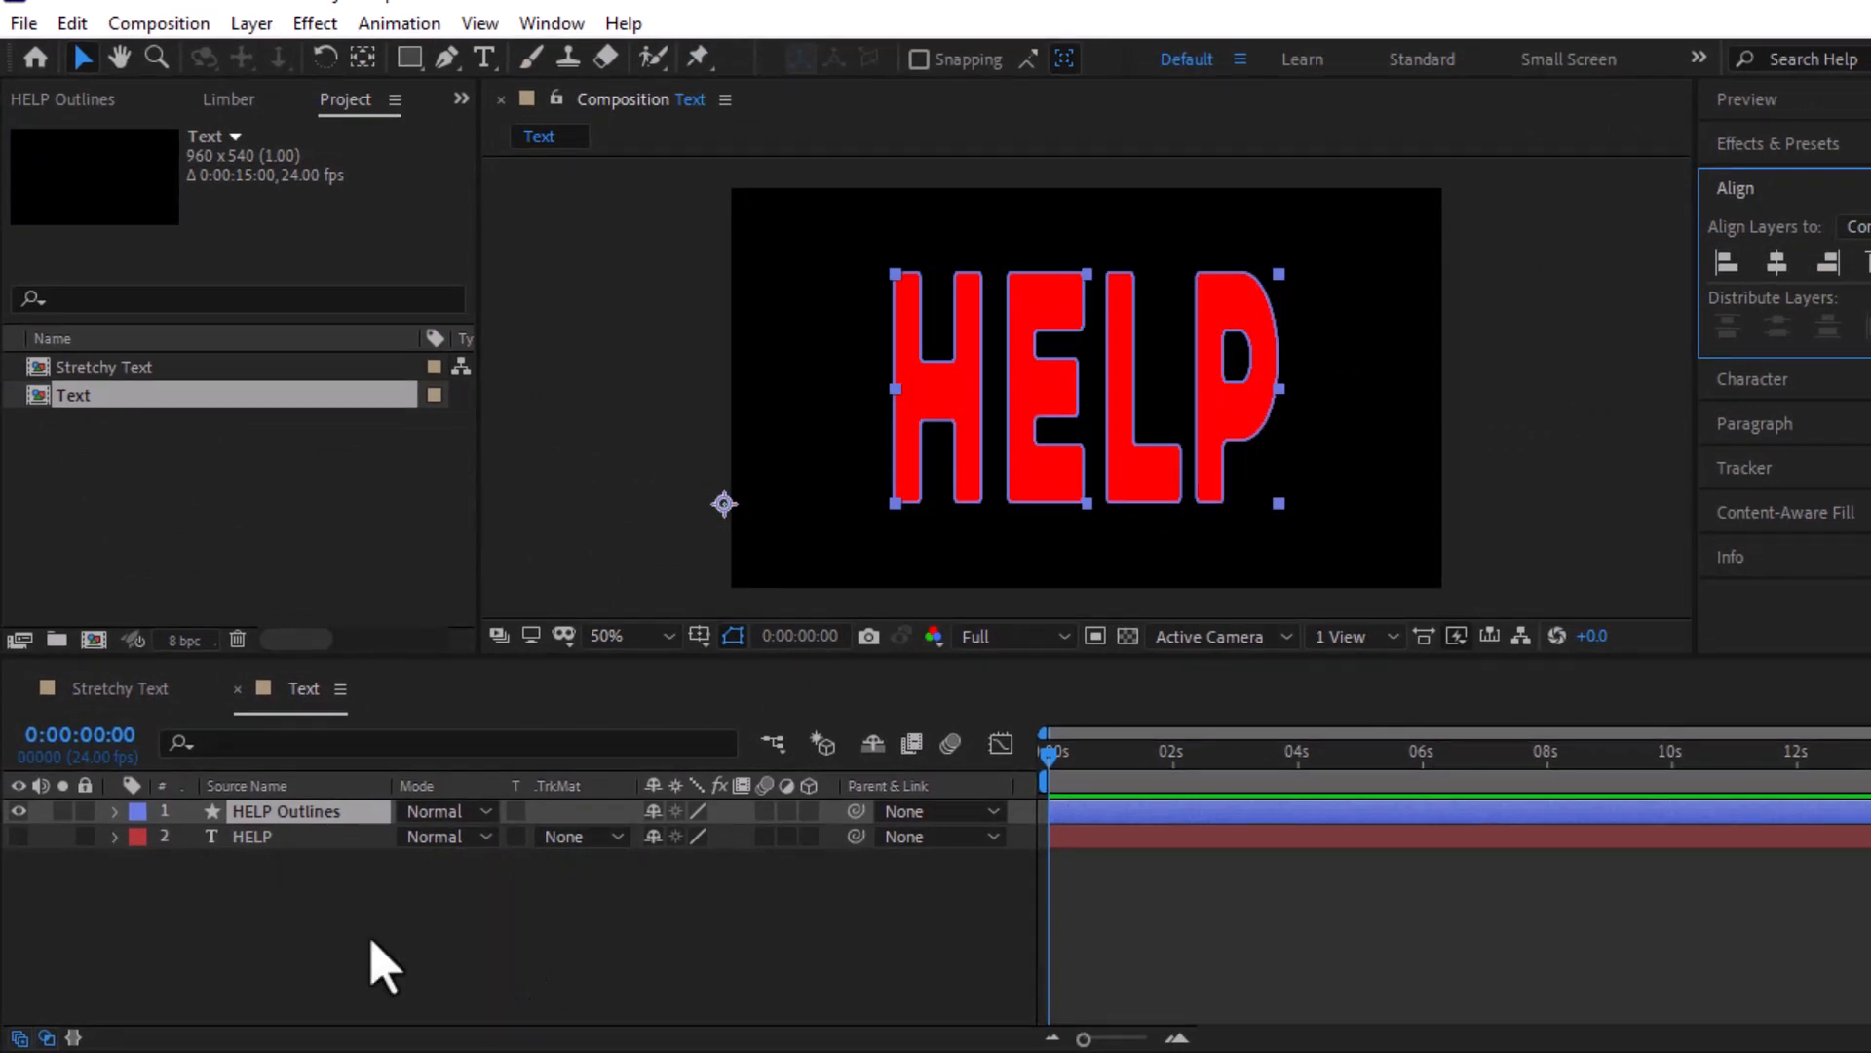
Make the original HELP text layer visible and hide the HELP Outlines layer
click(251, 836)
click(18, 835)
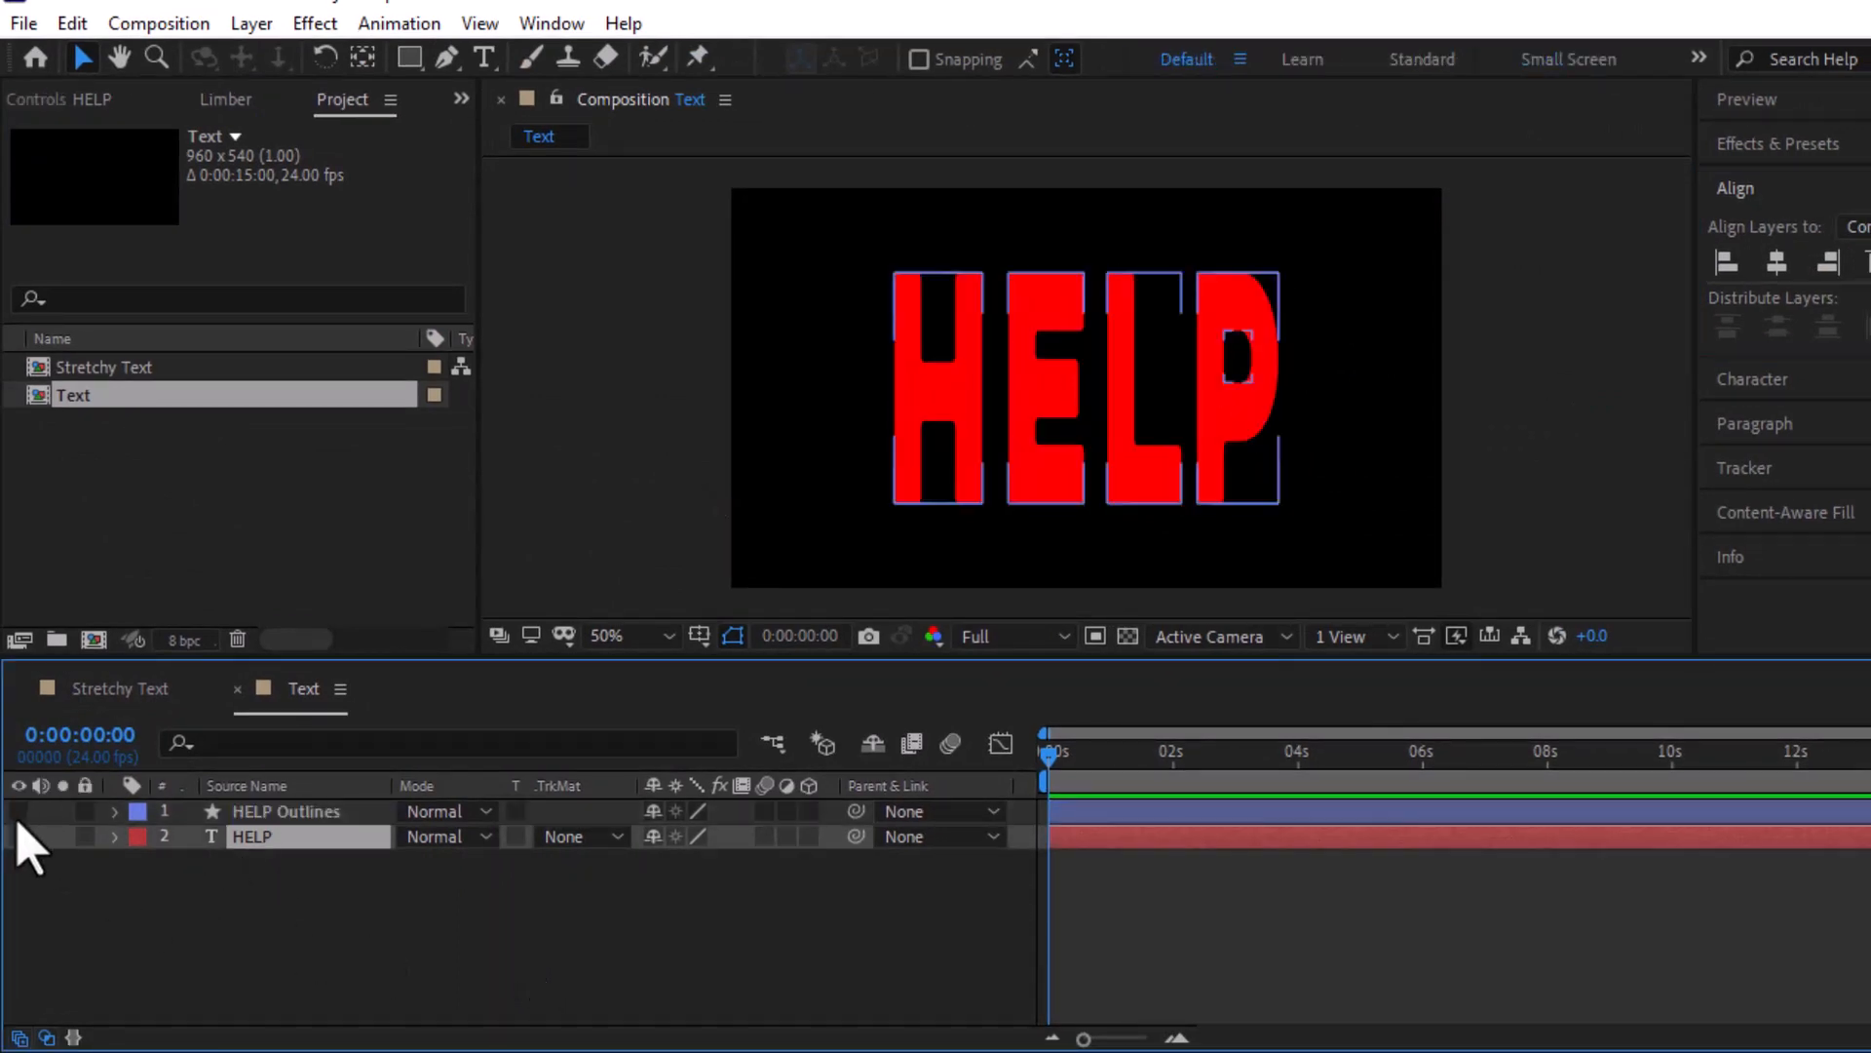
click(19, 835)
click(18, 811)
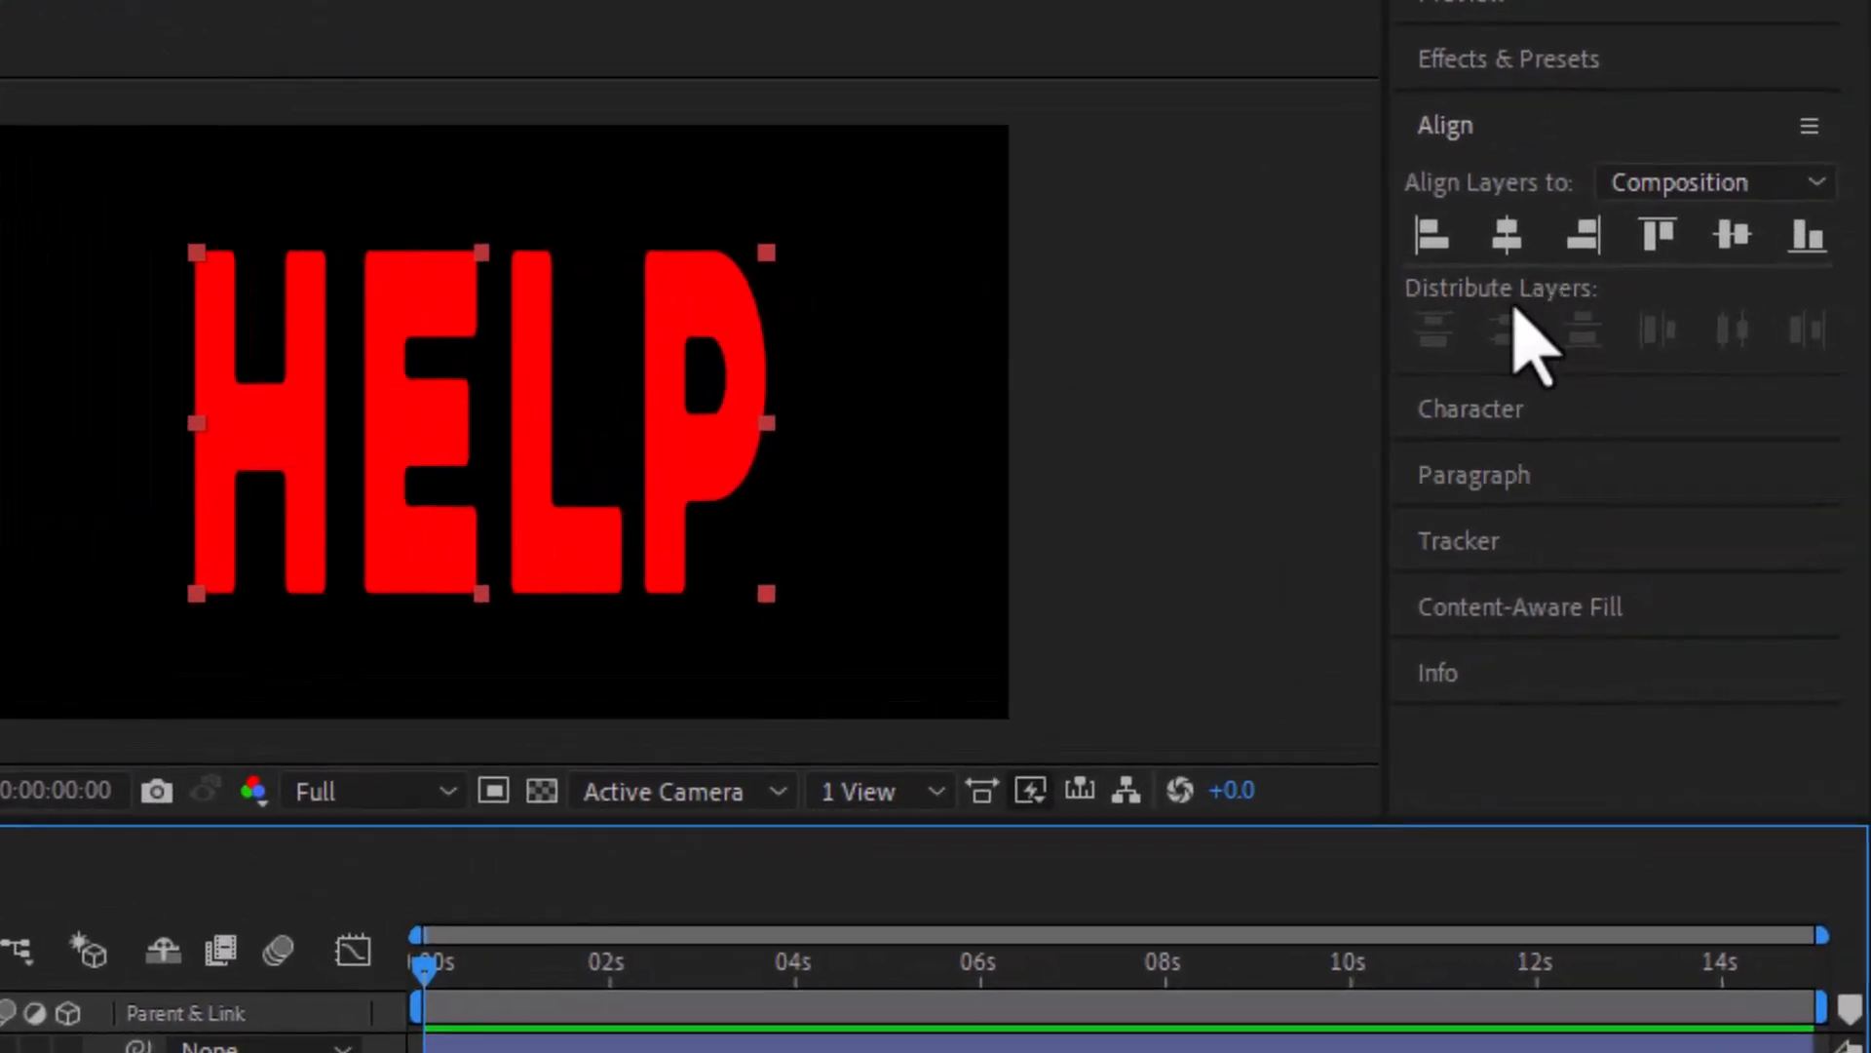
Change the HELP text's font to Poplar Std
click(1487, 408)
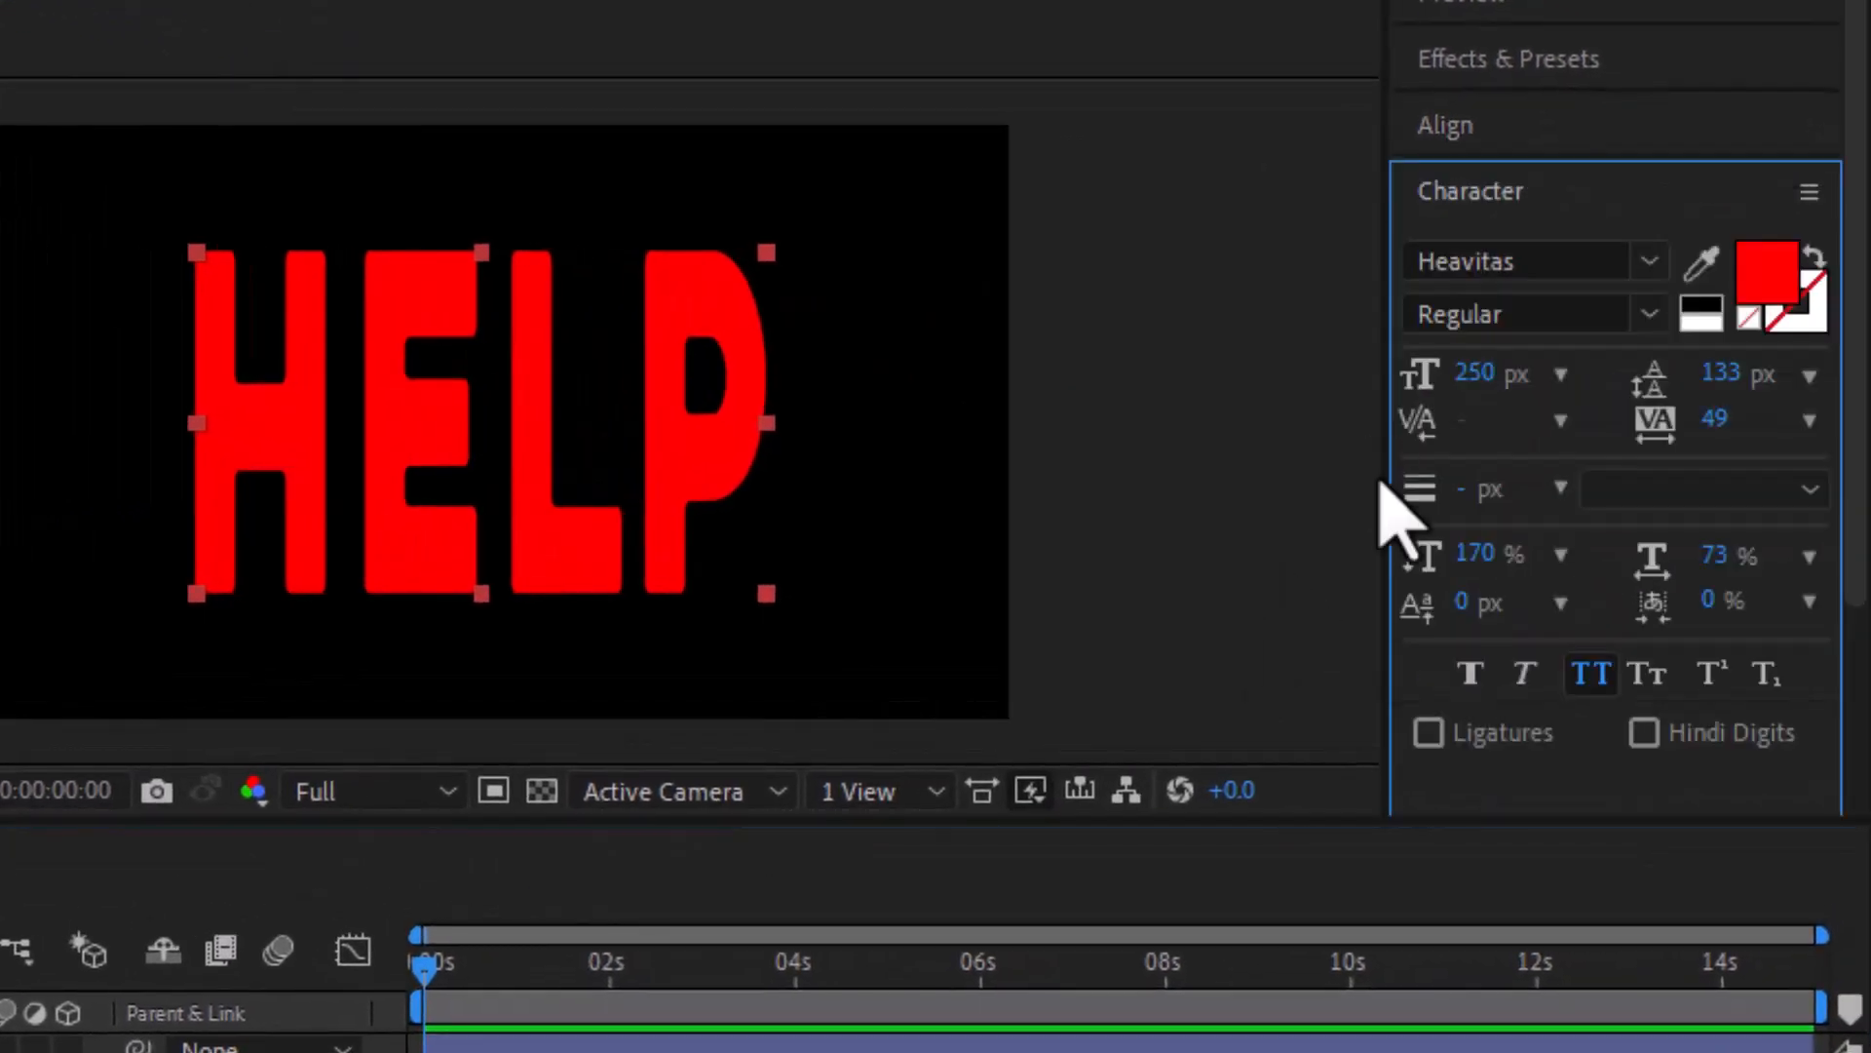
click(1649, 259)
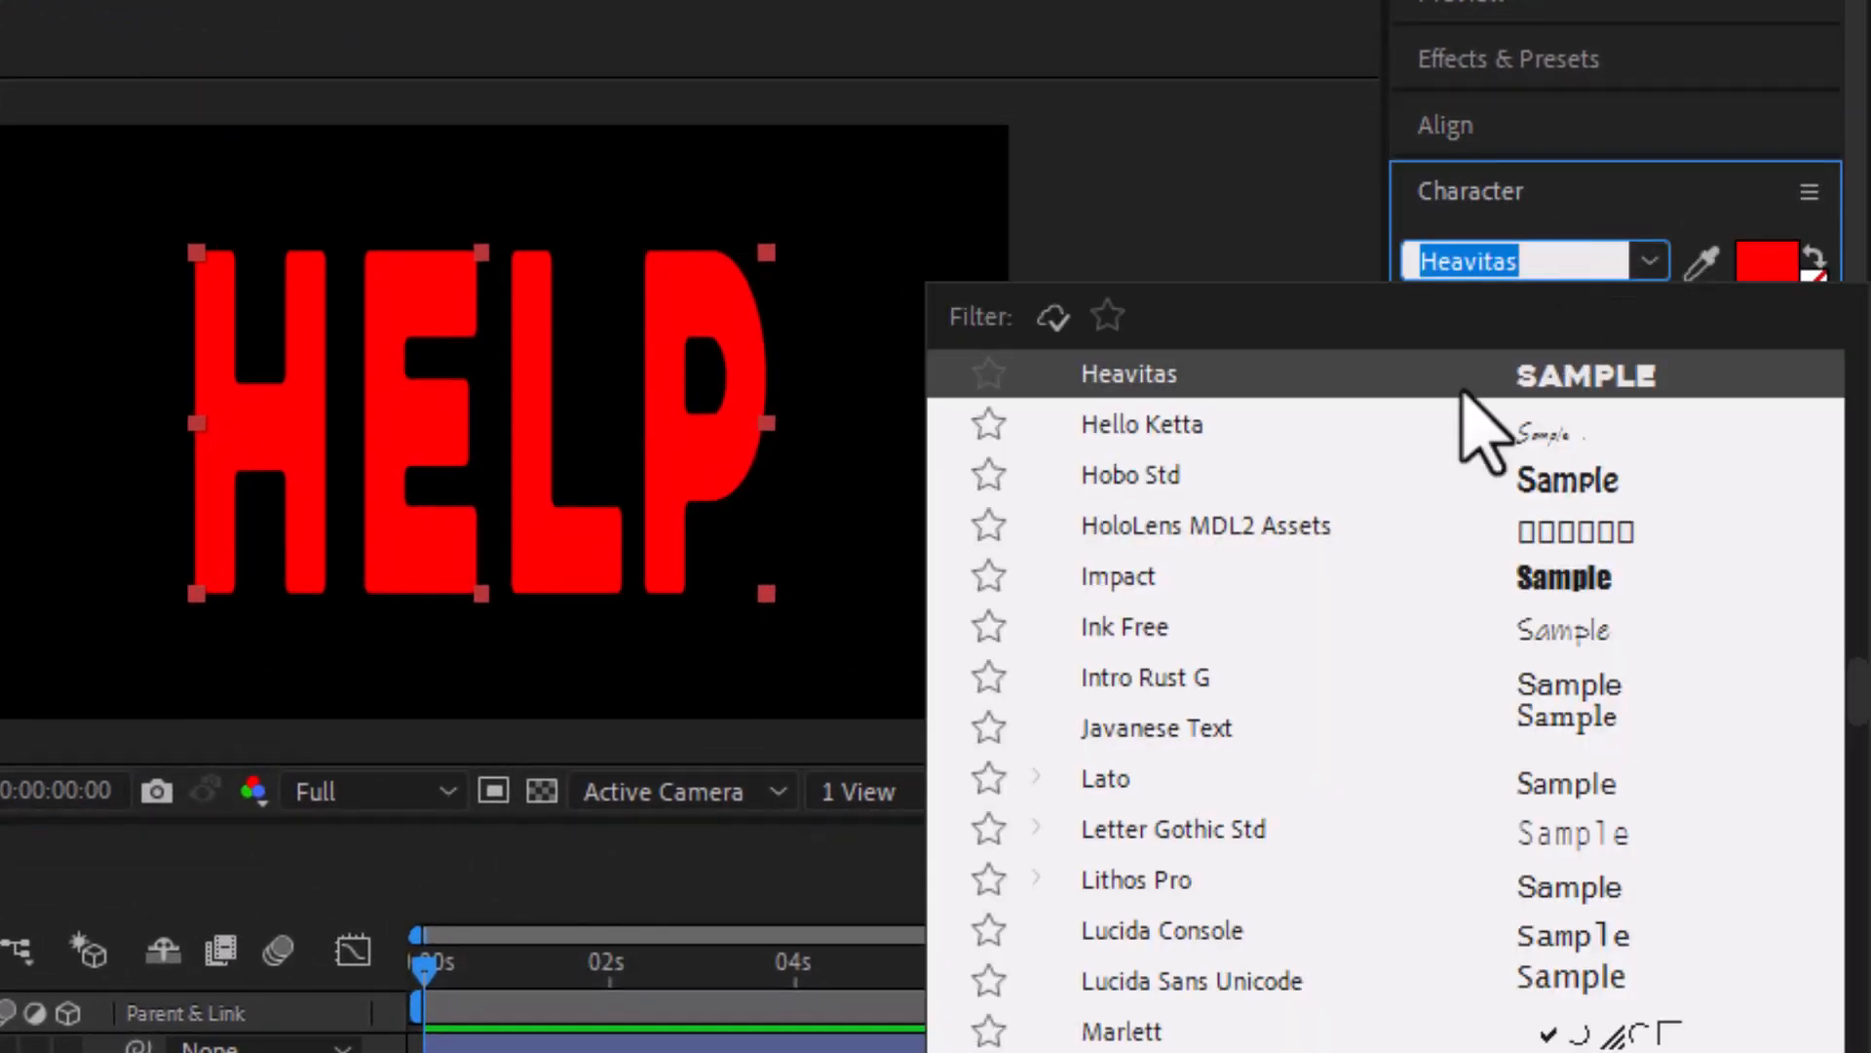
scroll(1301, 623, down, 6)
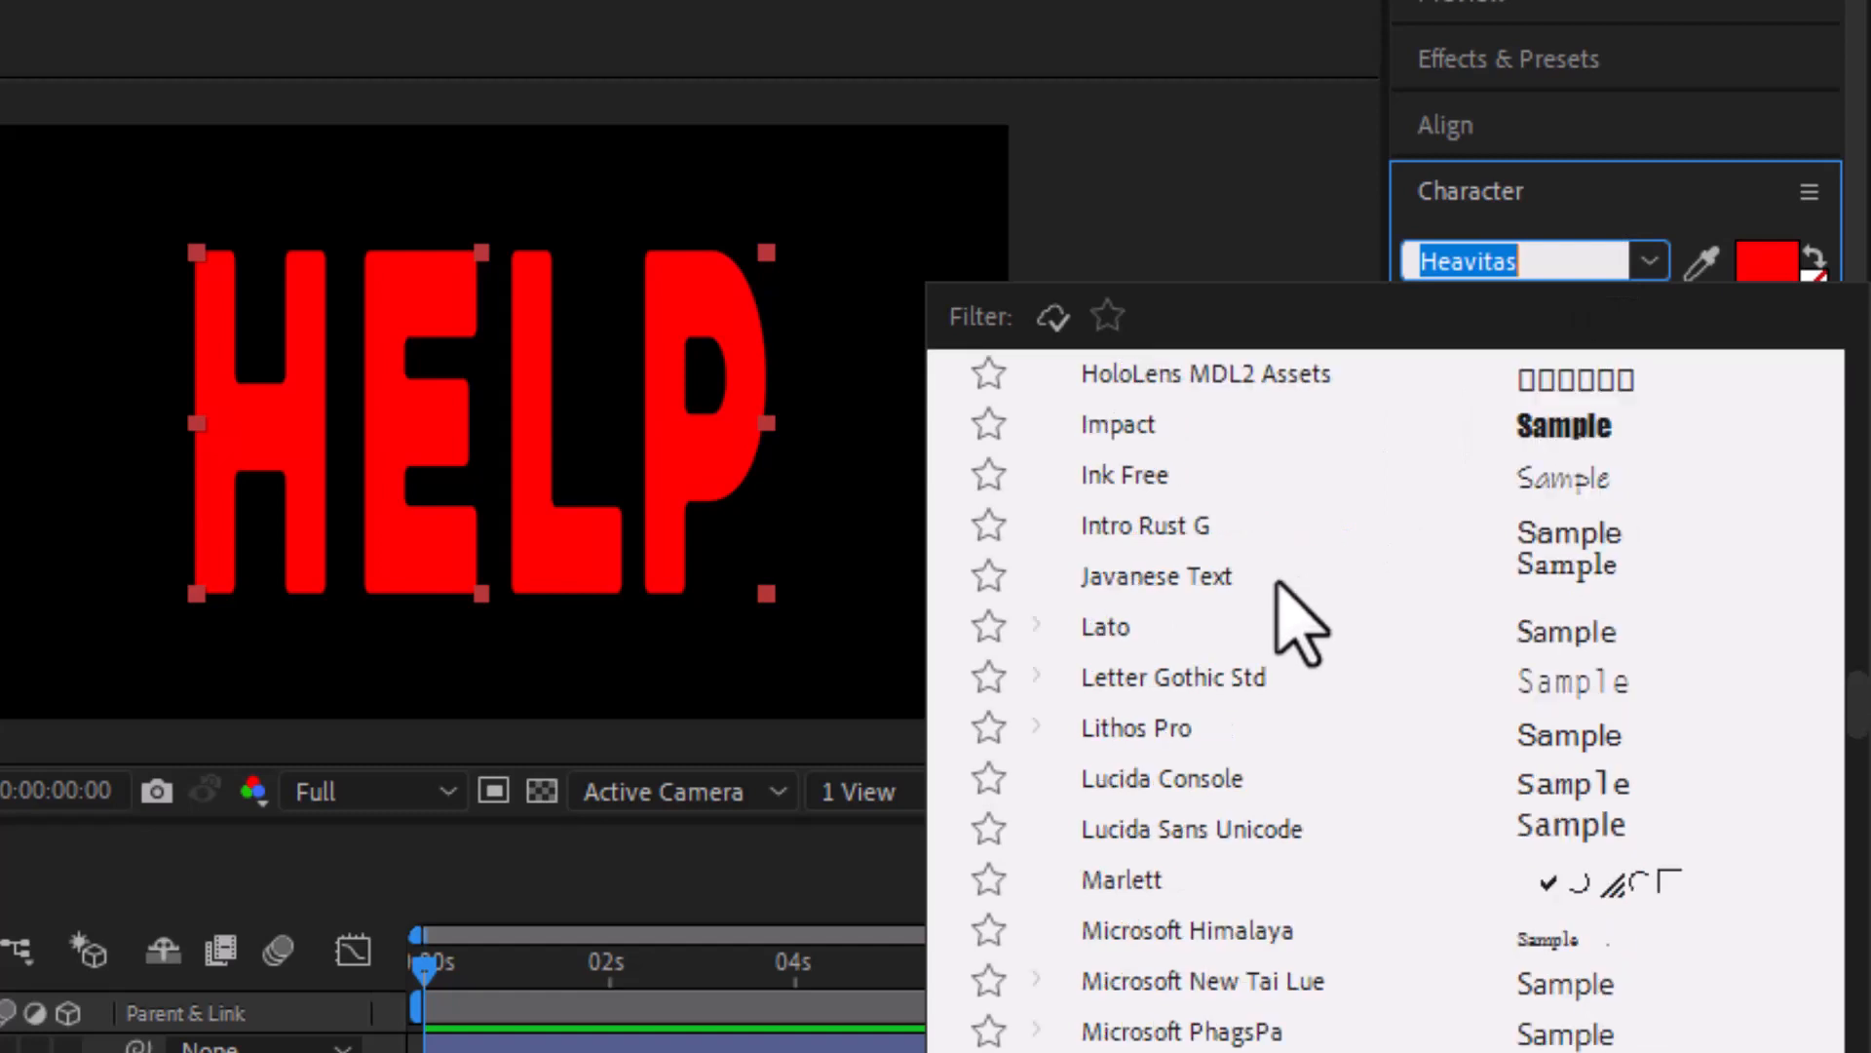
scroll(1279, 585, down, 3)
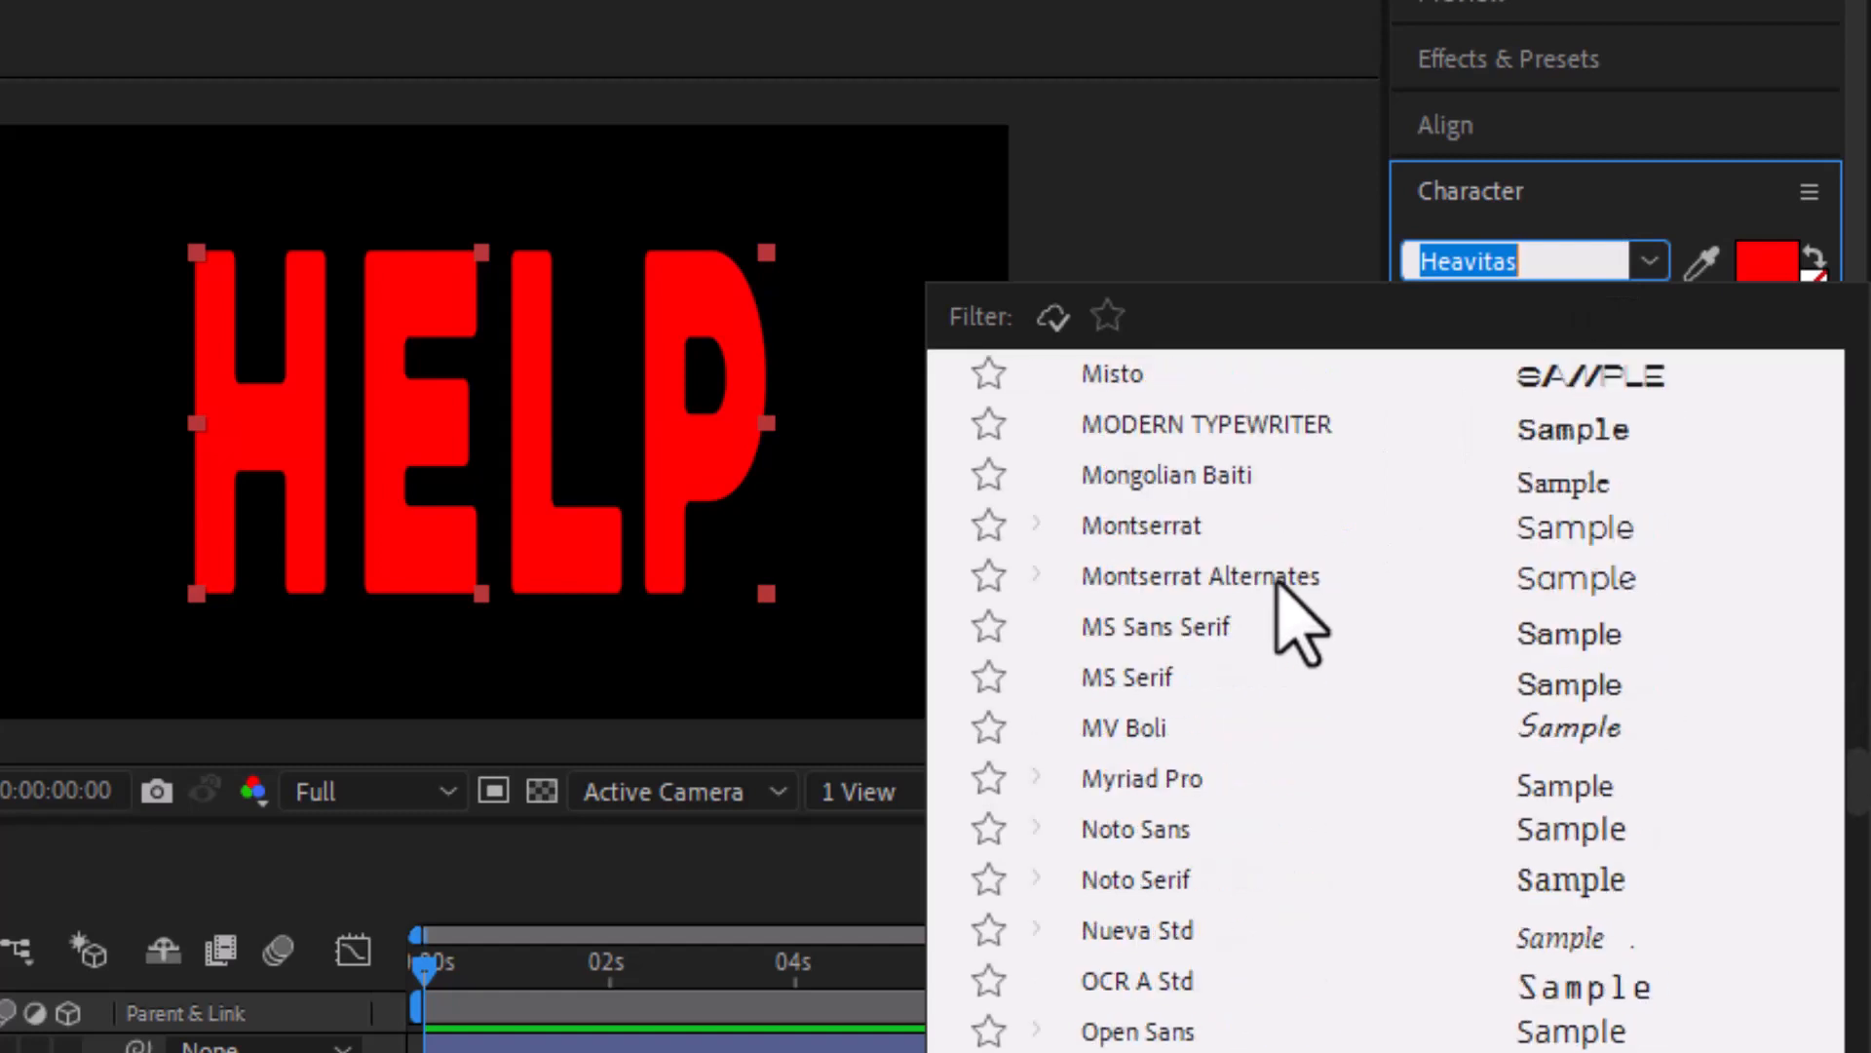
scroll(1302, 623, down, 1)
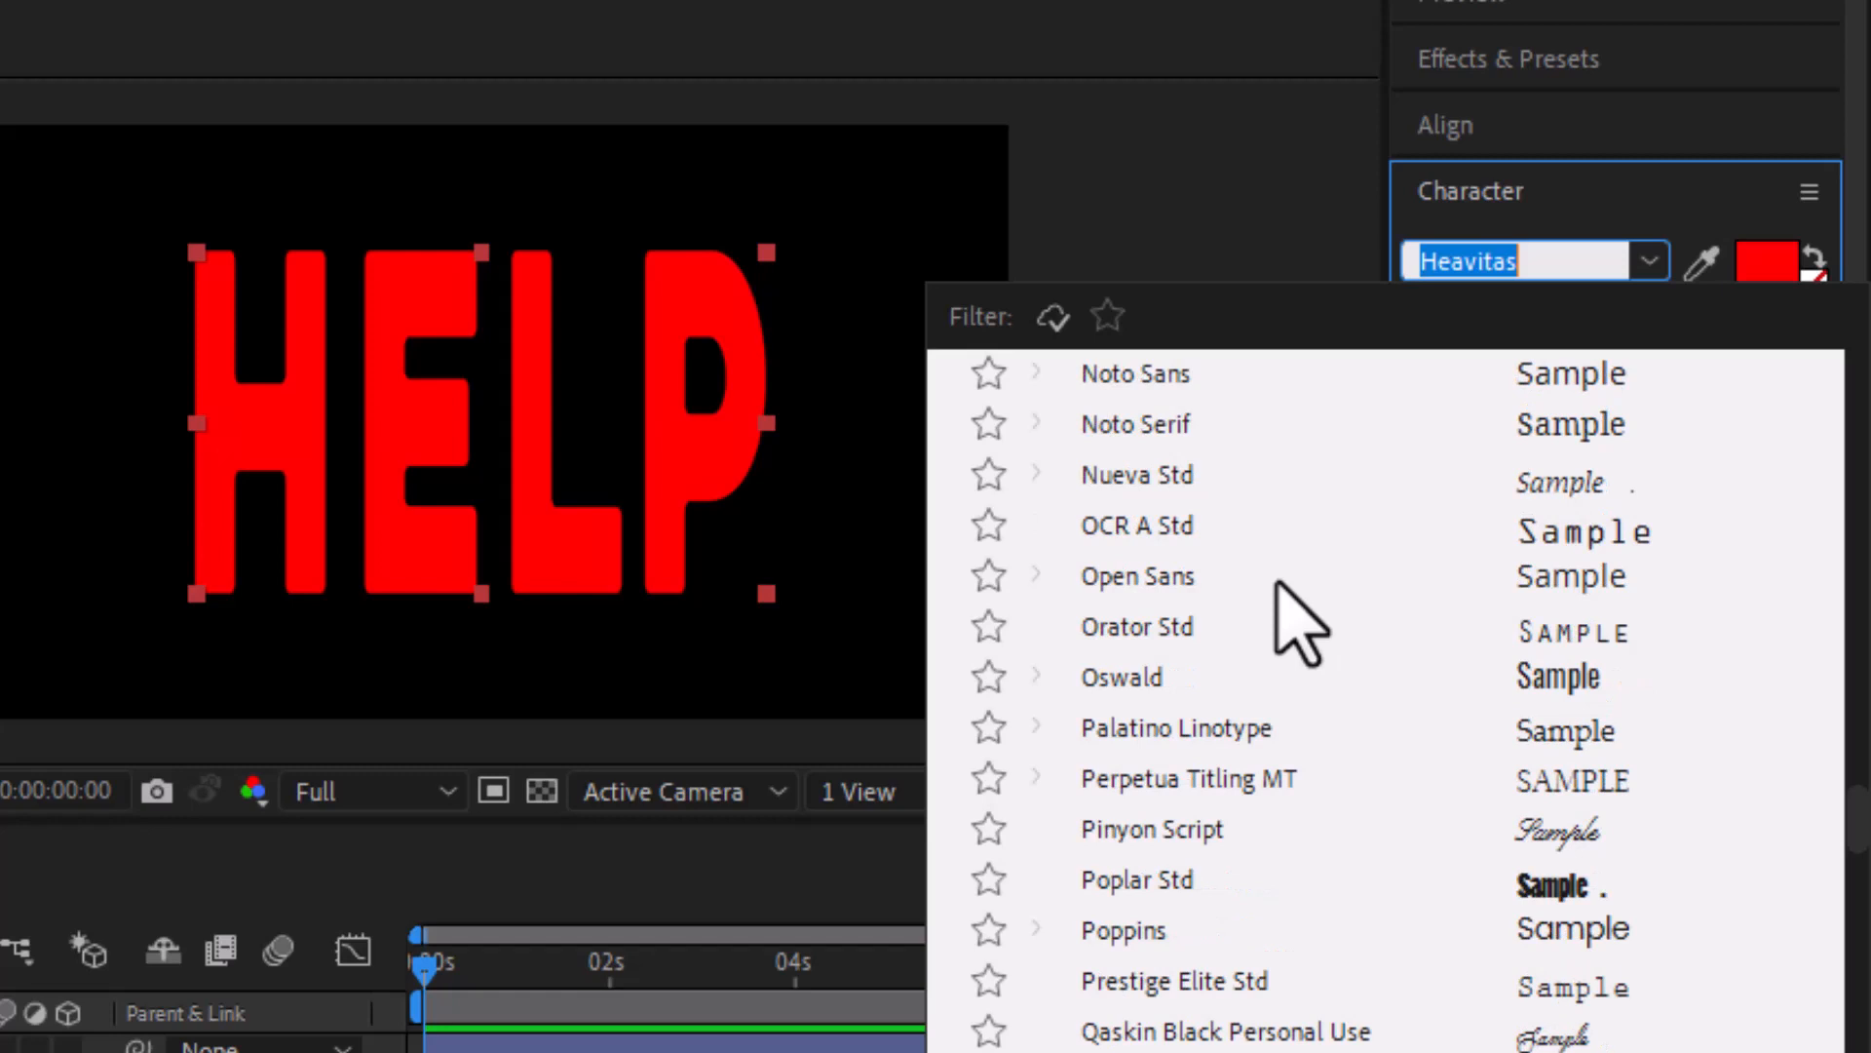
click(1149, 879)
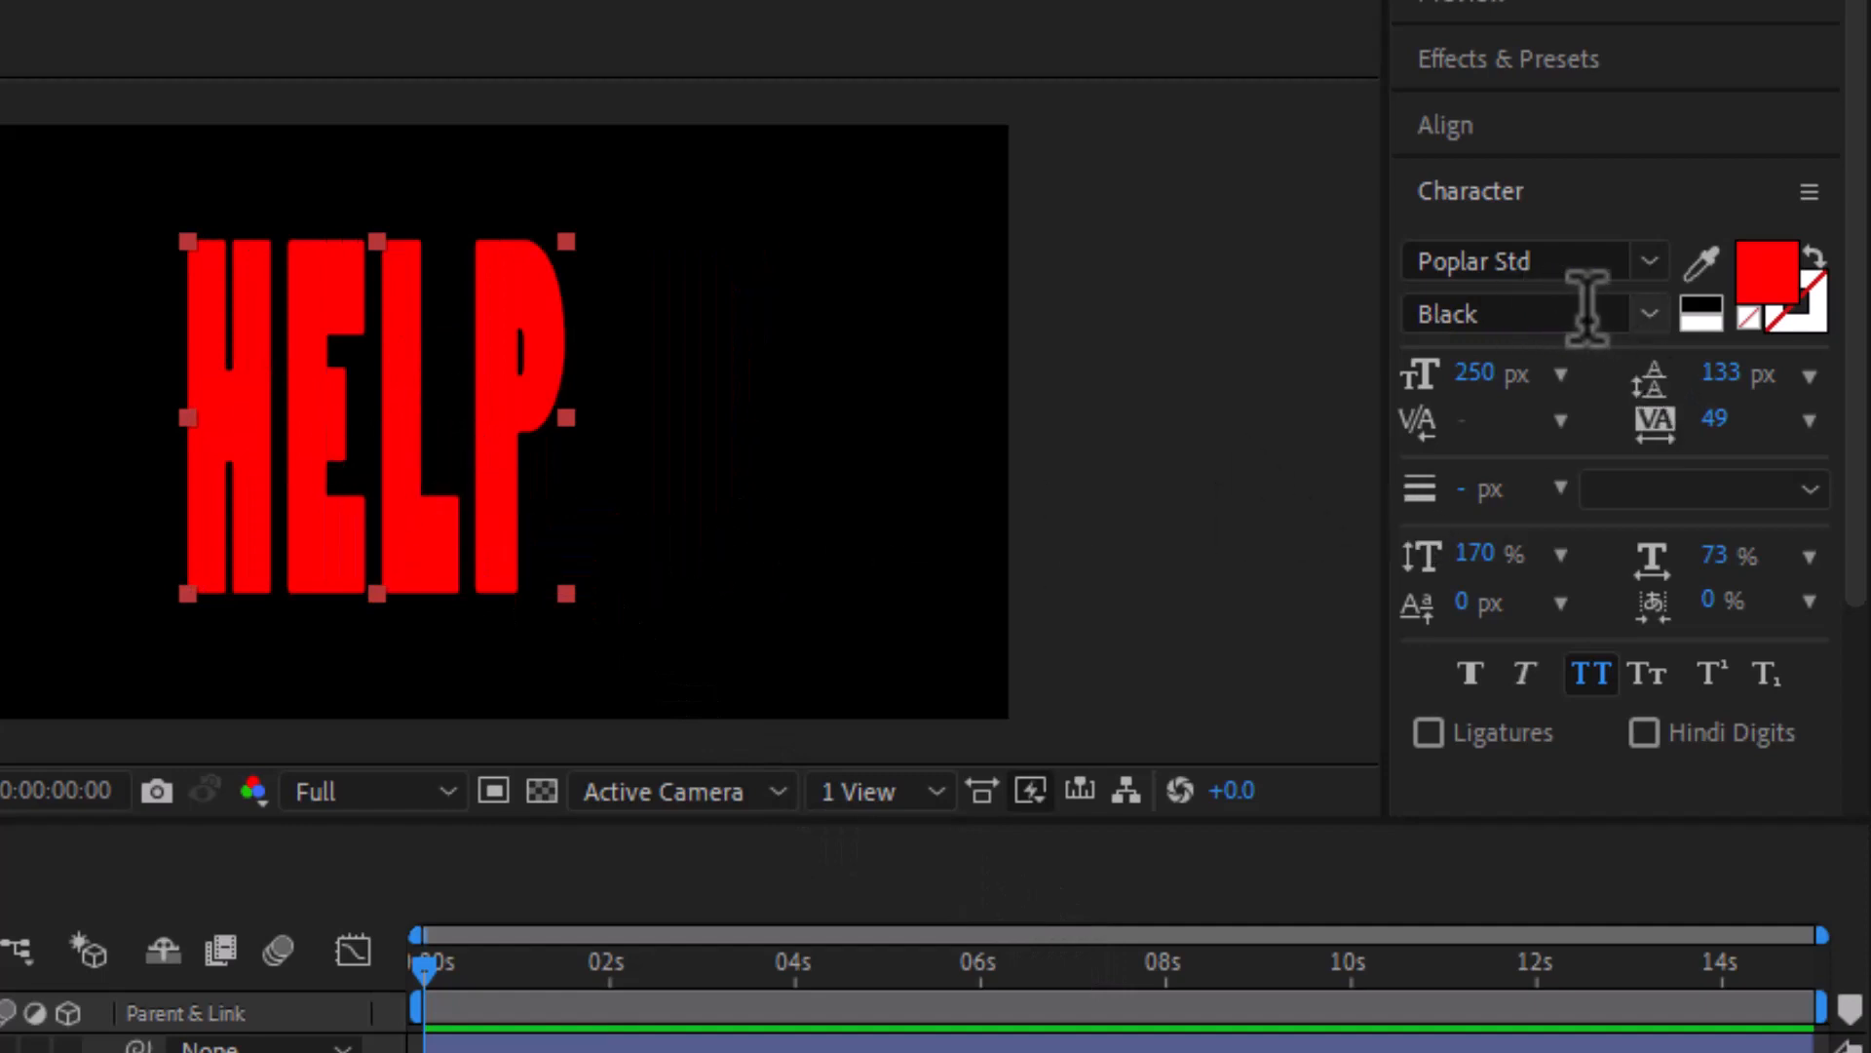
Set the HELP text's tracking to 99 and adjust its horizontal scale to widen the letters
click(1732, 431)
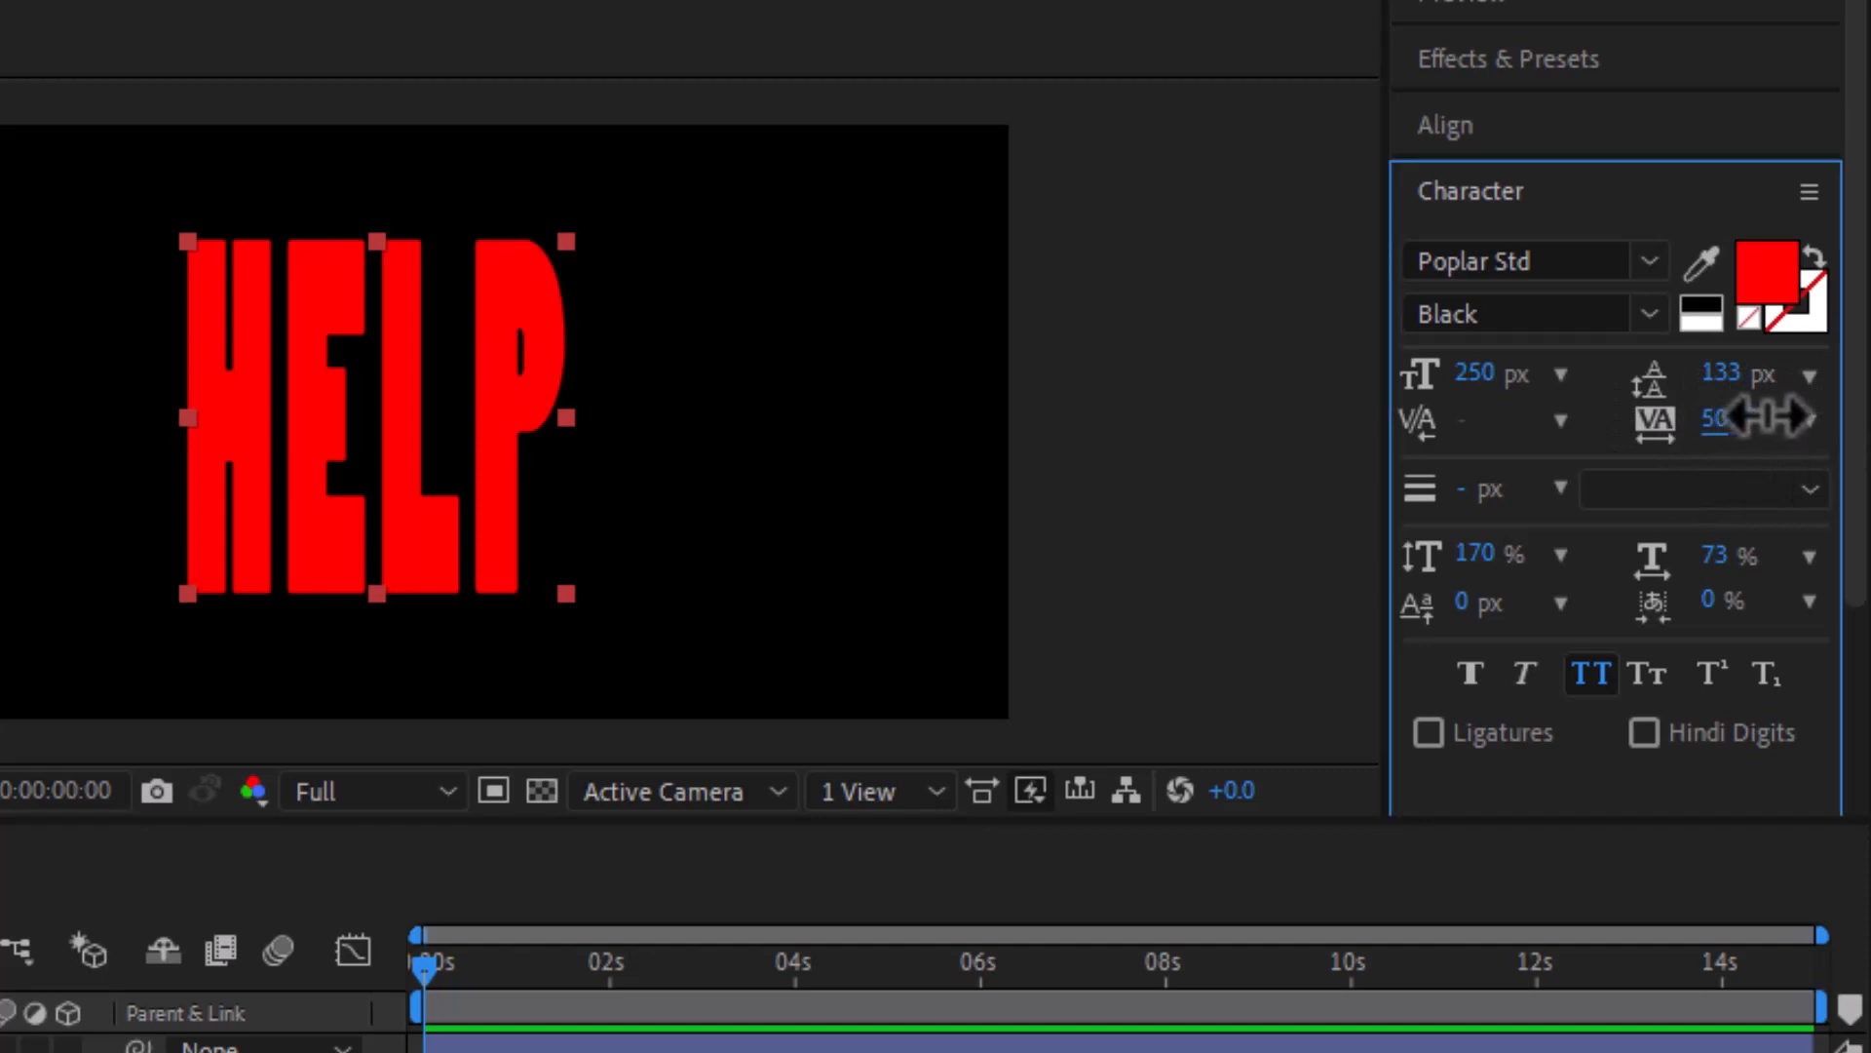
drag(1769, 417, 1776, 419)
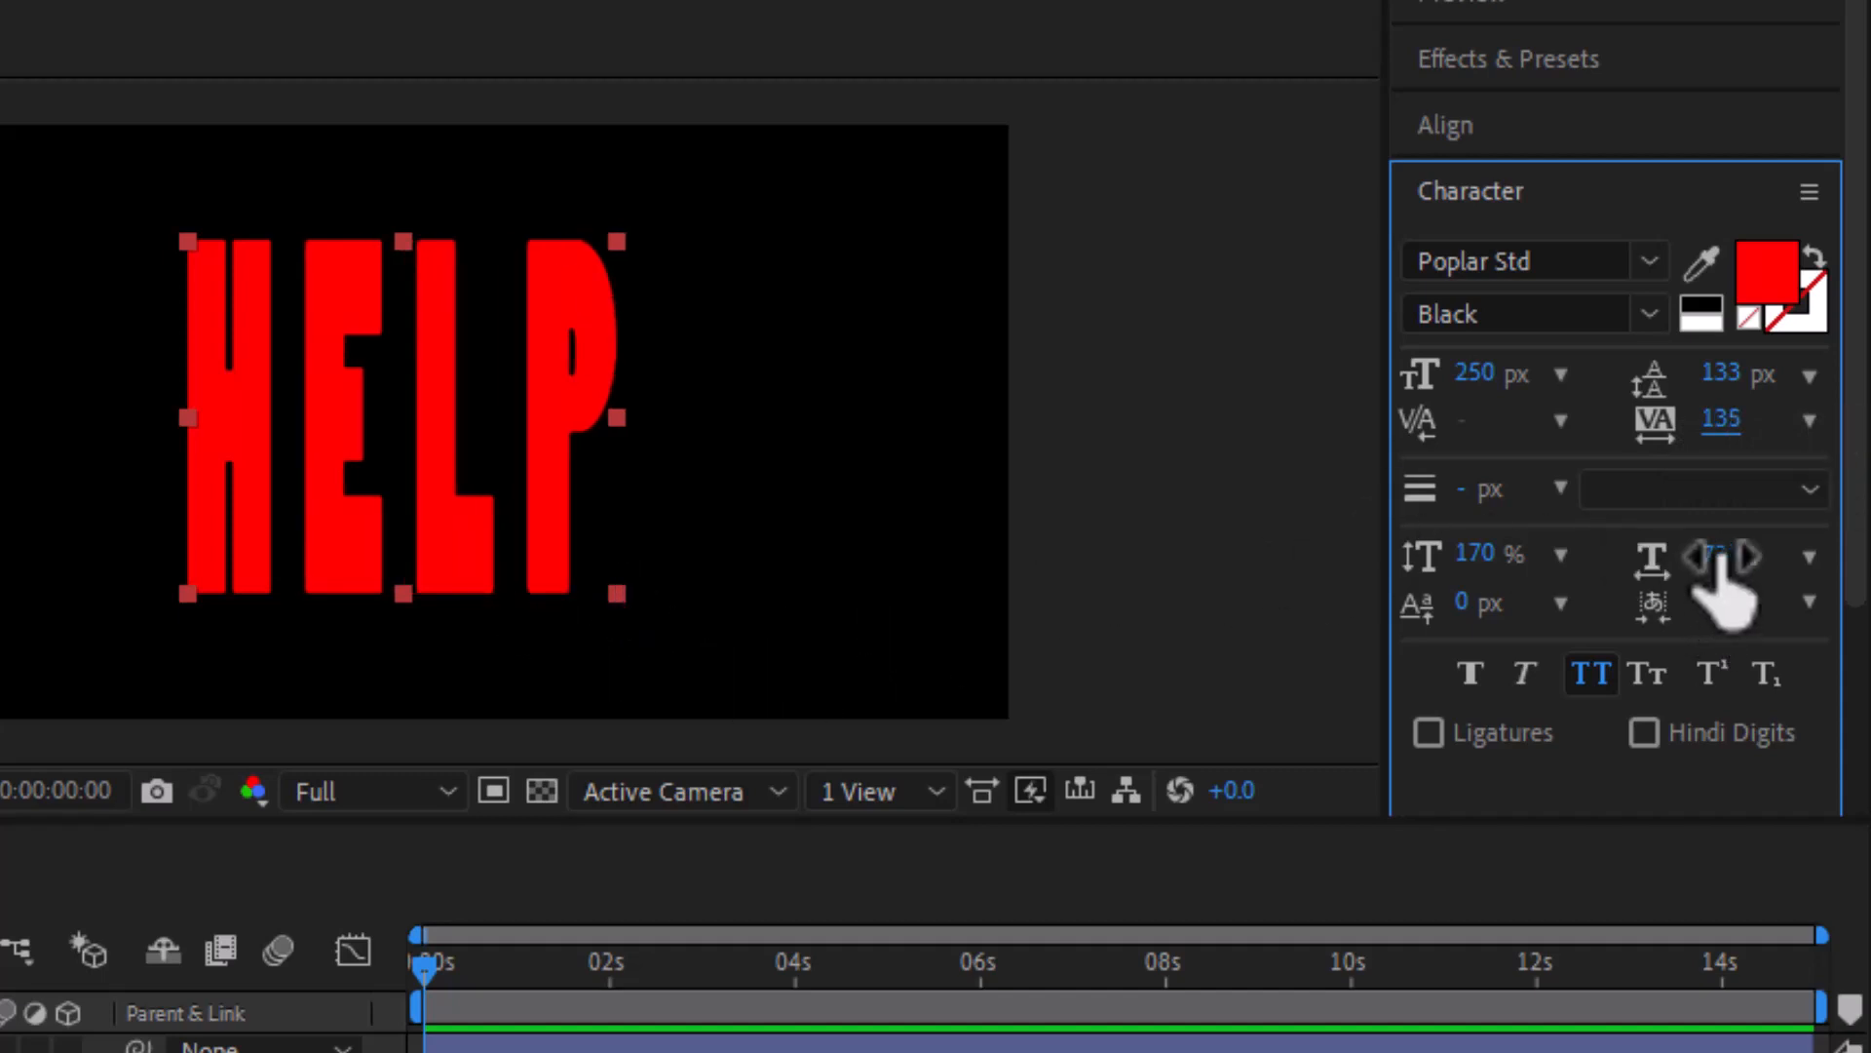
drag(1788, 555, 1696, 425)
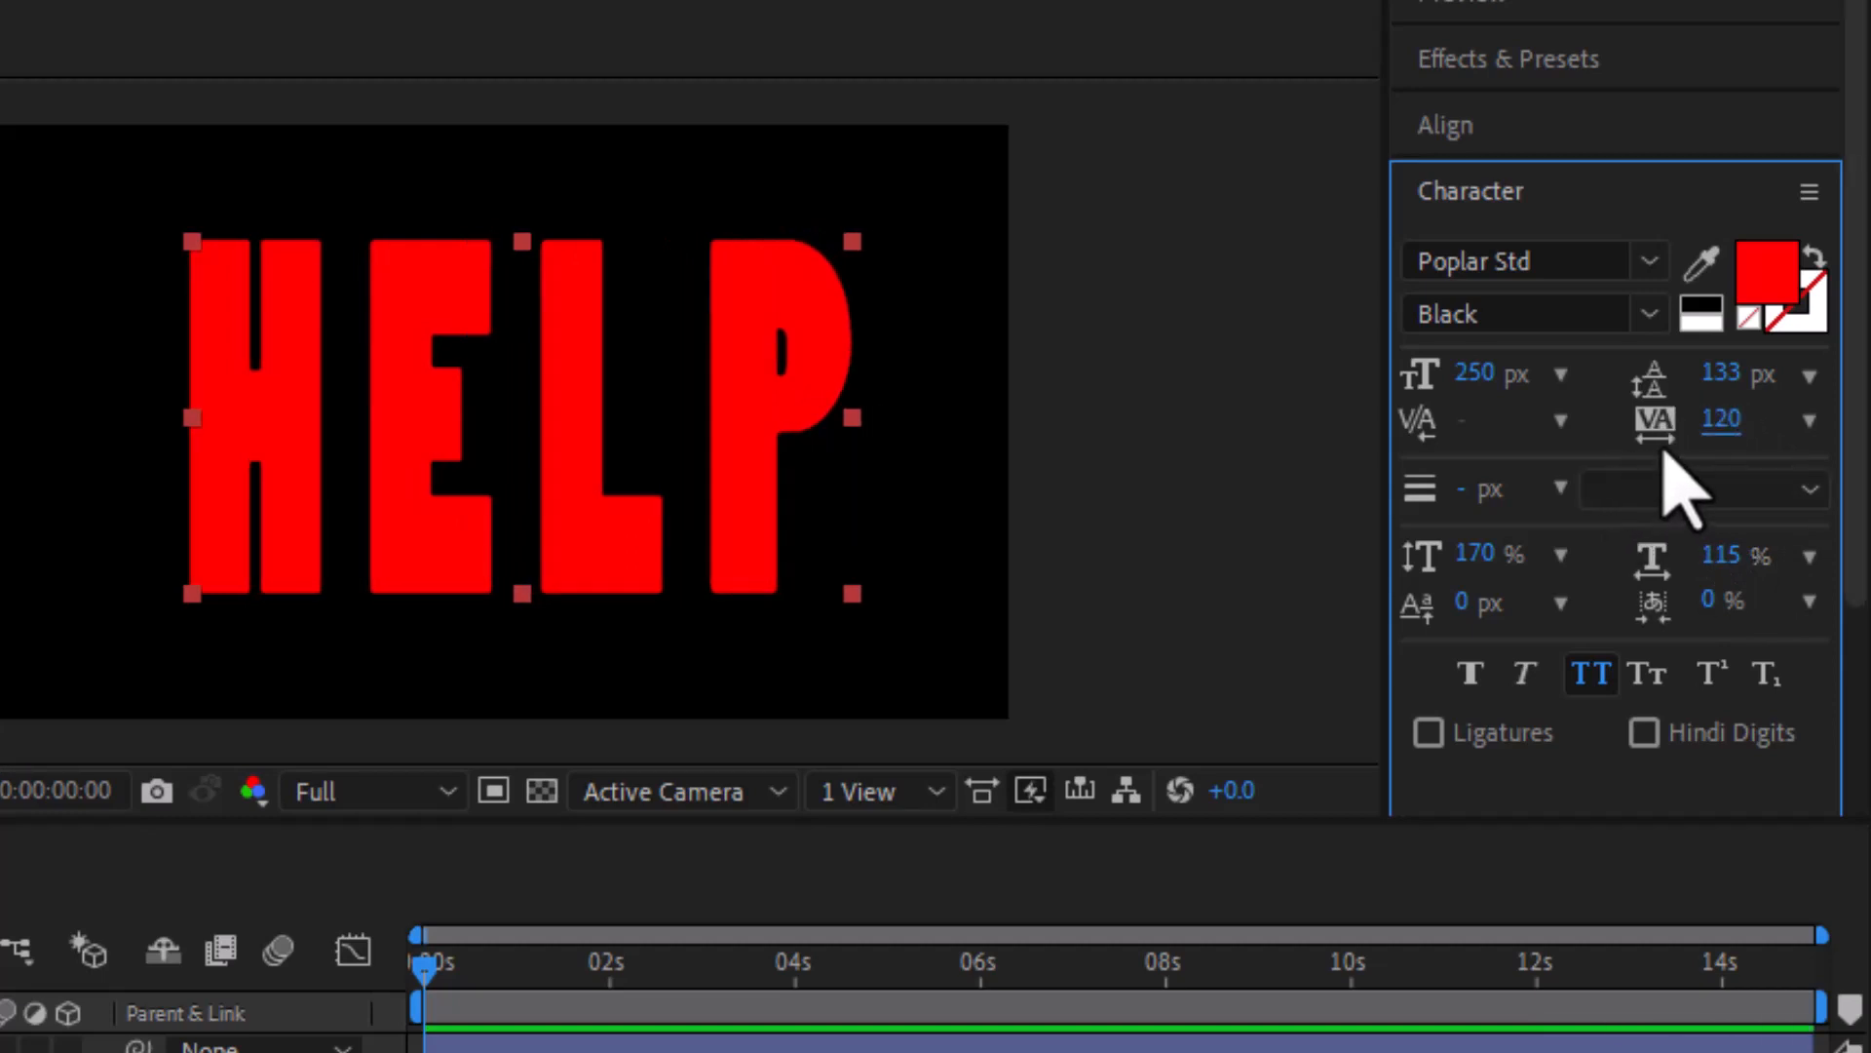
drag(1723, 426, 1673, 425)
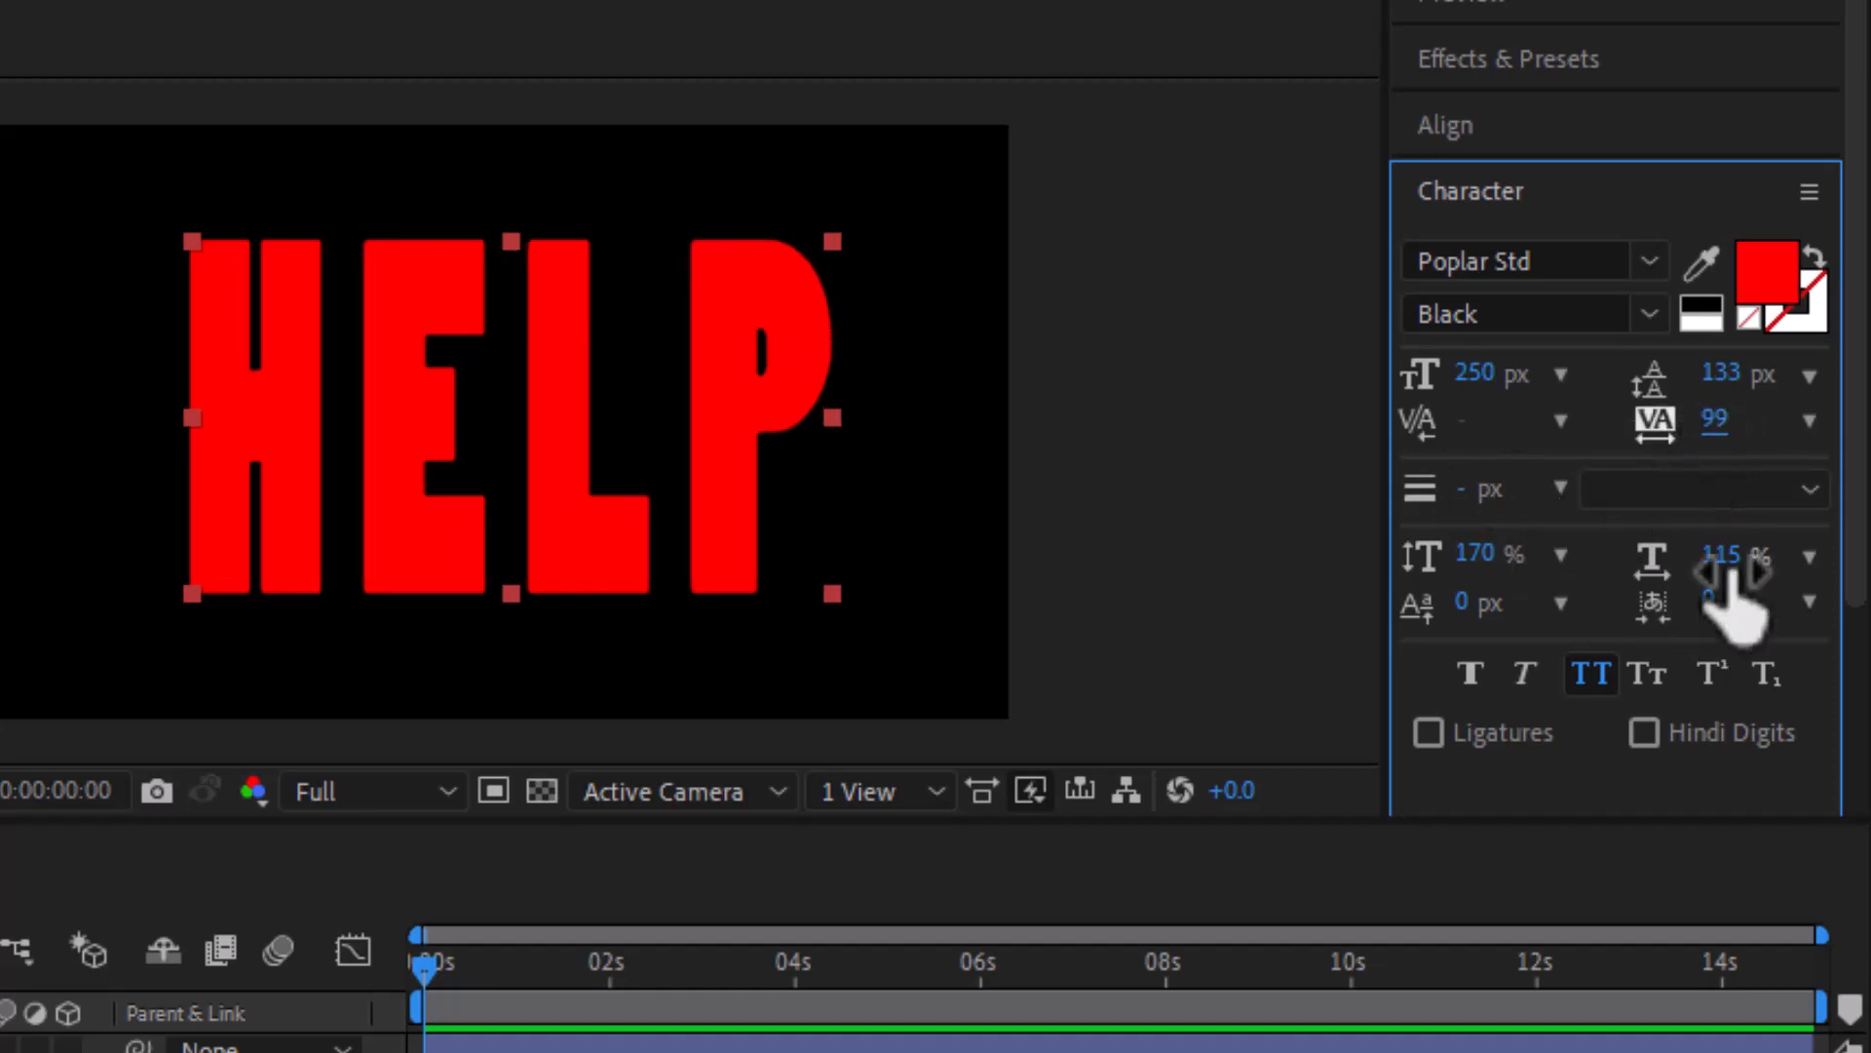
drag(1731, 573, 1703, 575)
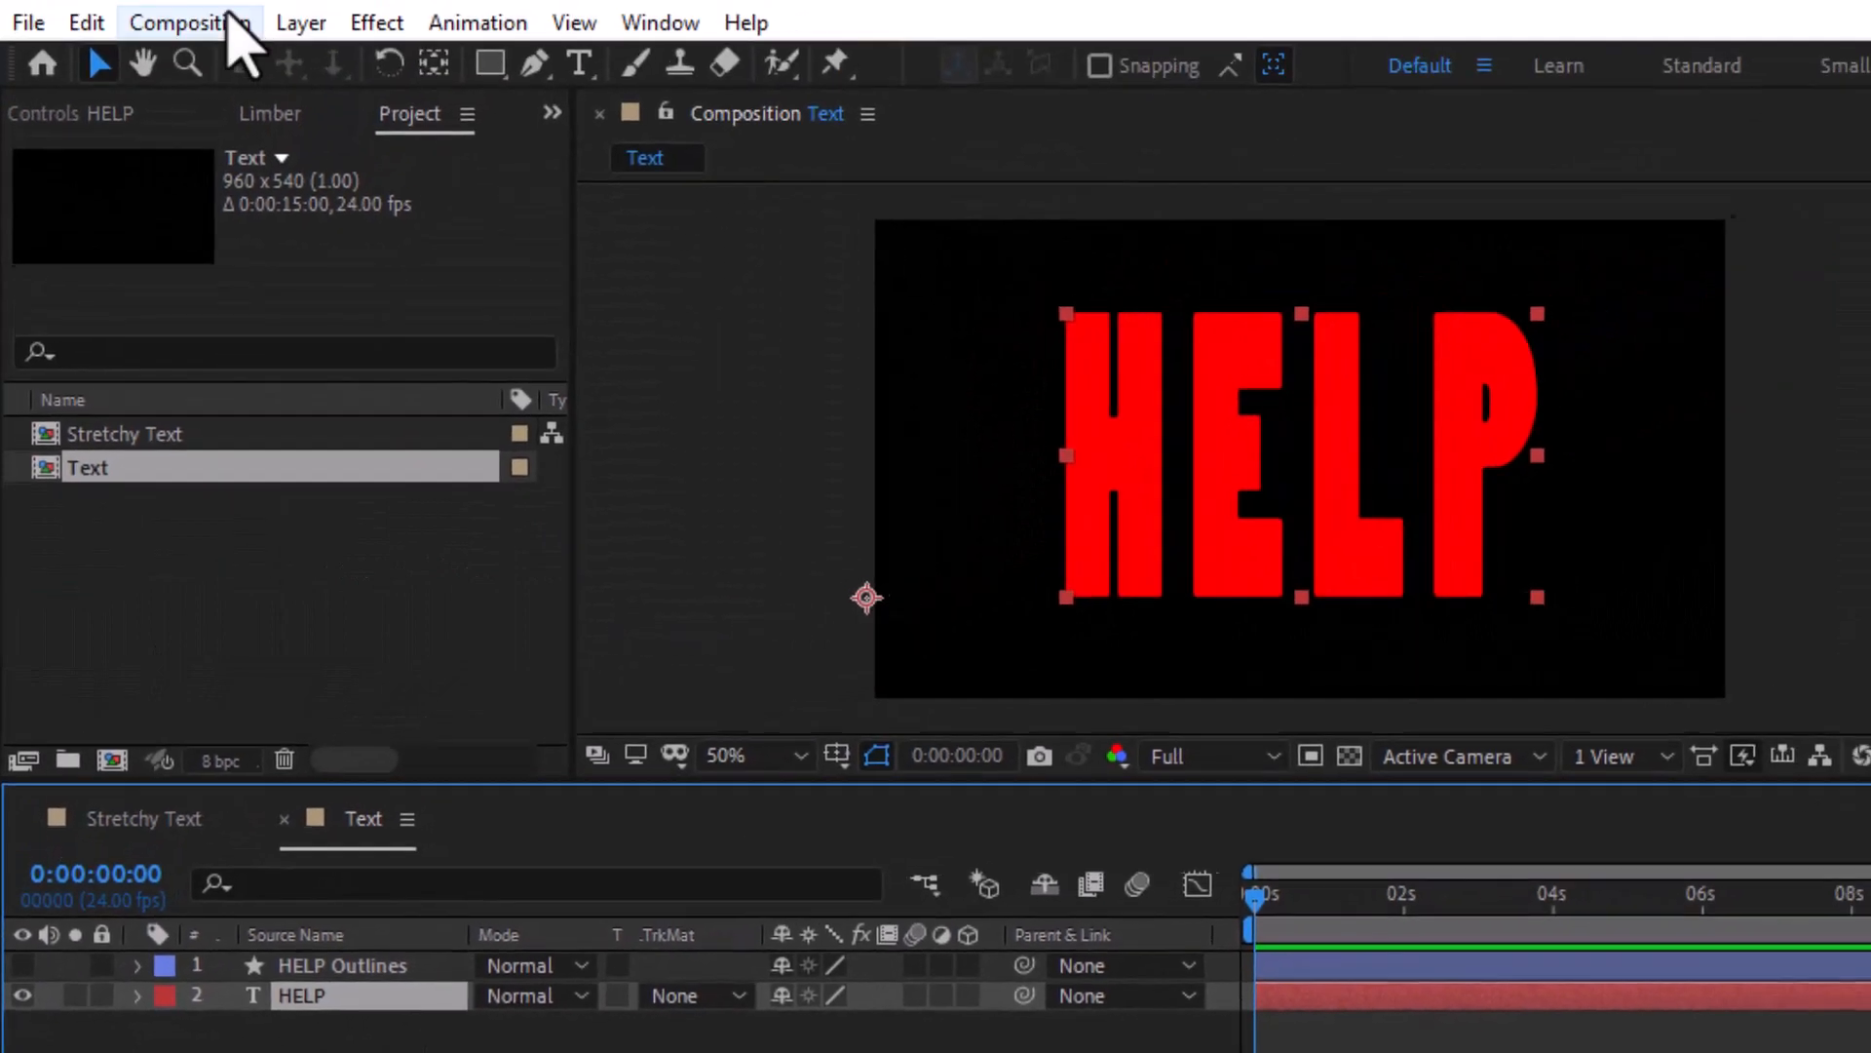
Create shapes from the Poplar Std text, then hide the new outlines and show the HELP text layer again
click(300, 22)
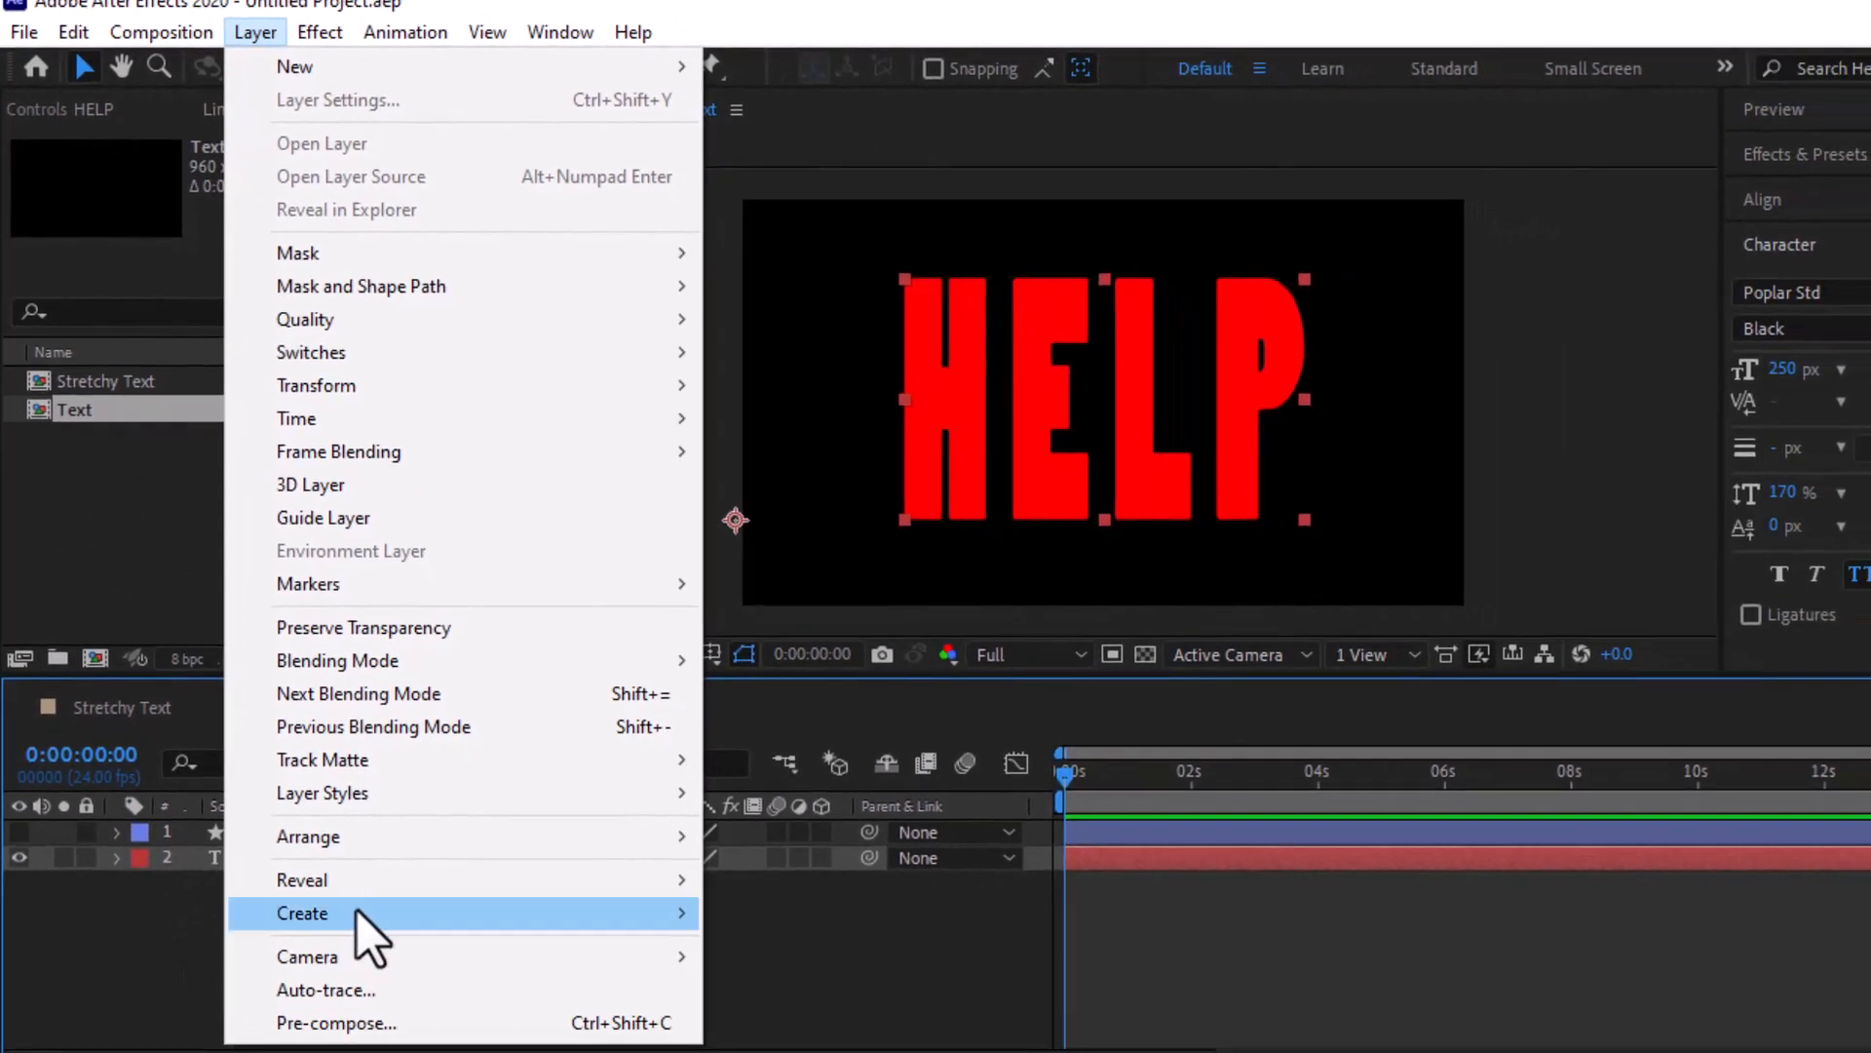
mouse_move(408, 1023)
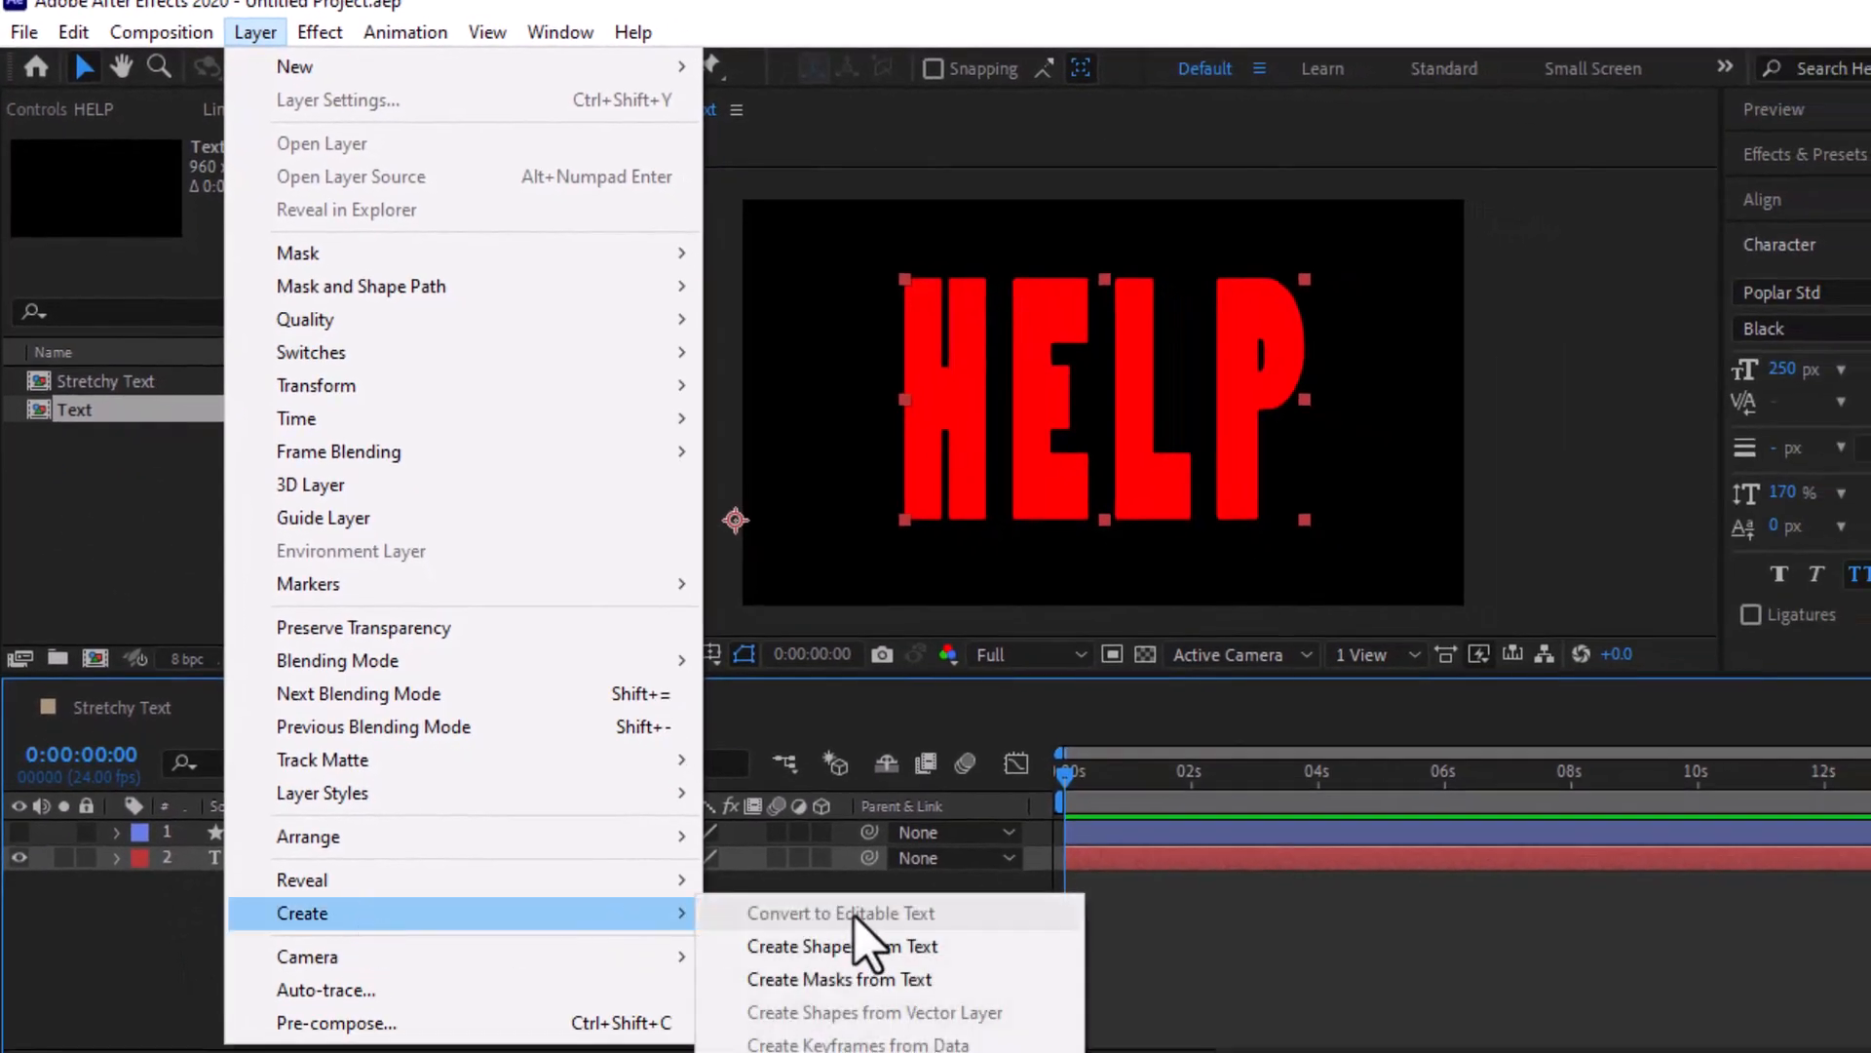
click(836, 947)
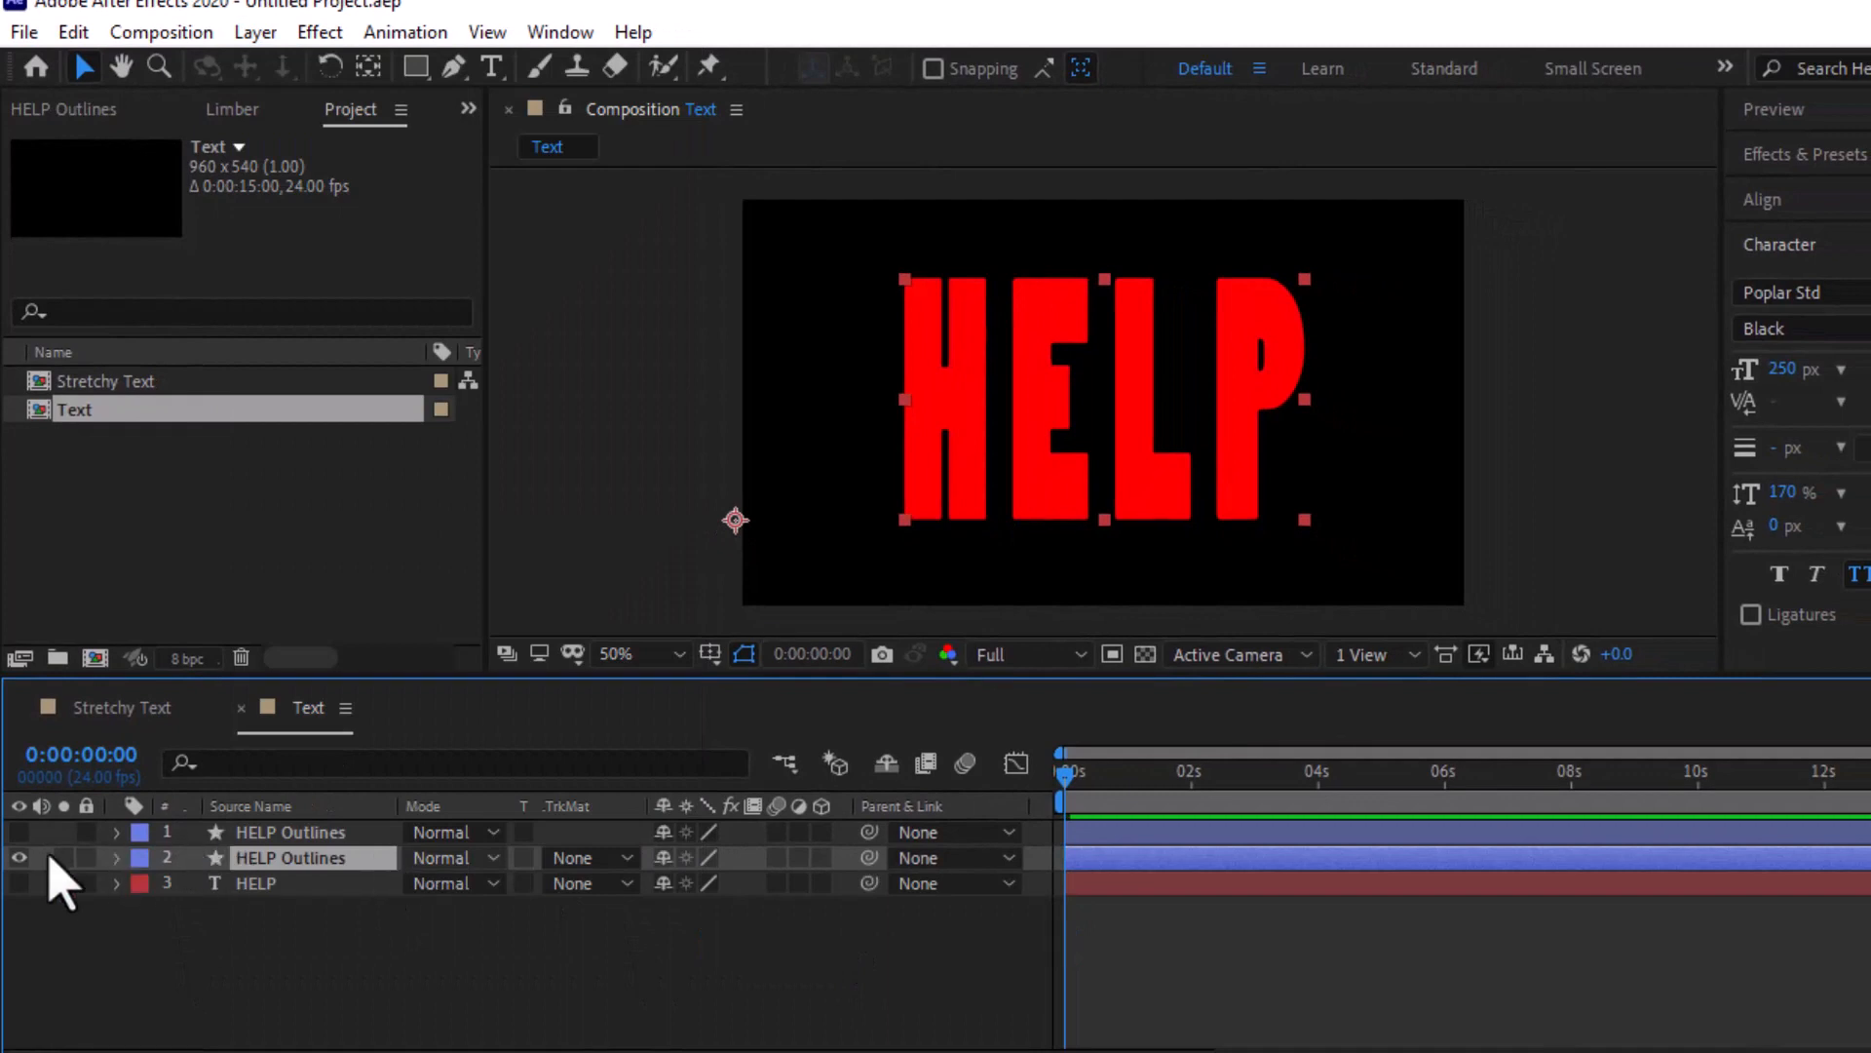
click(239, 883)
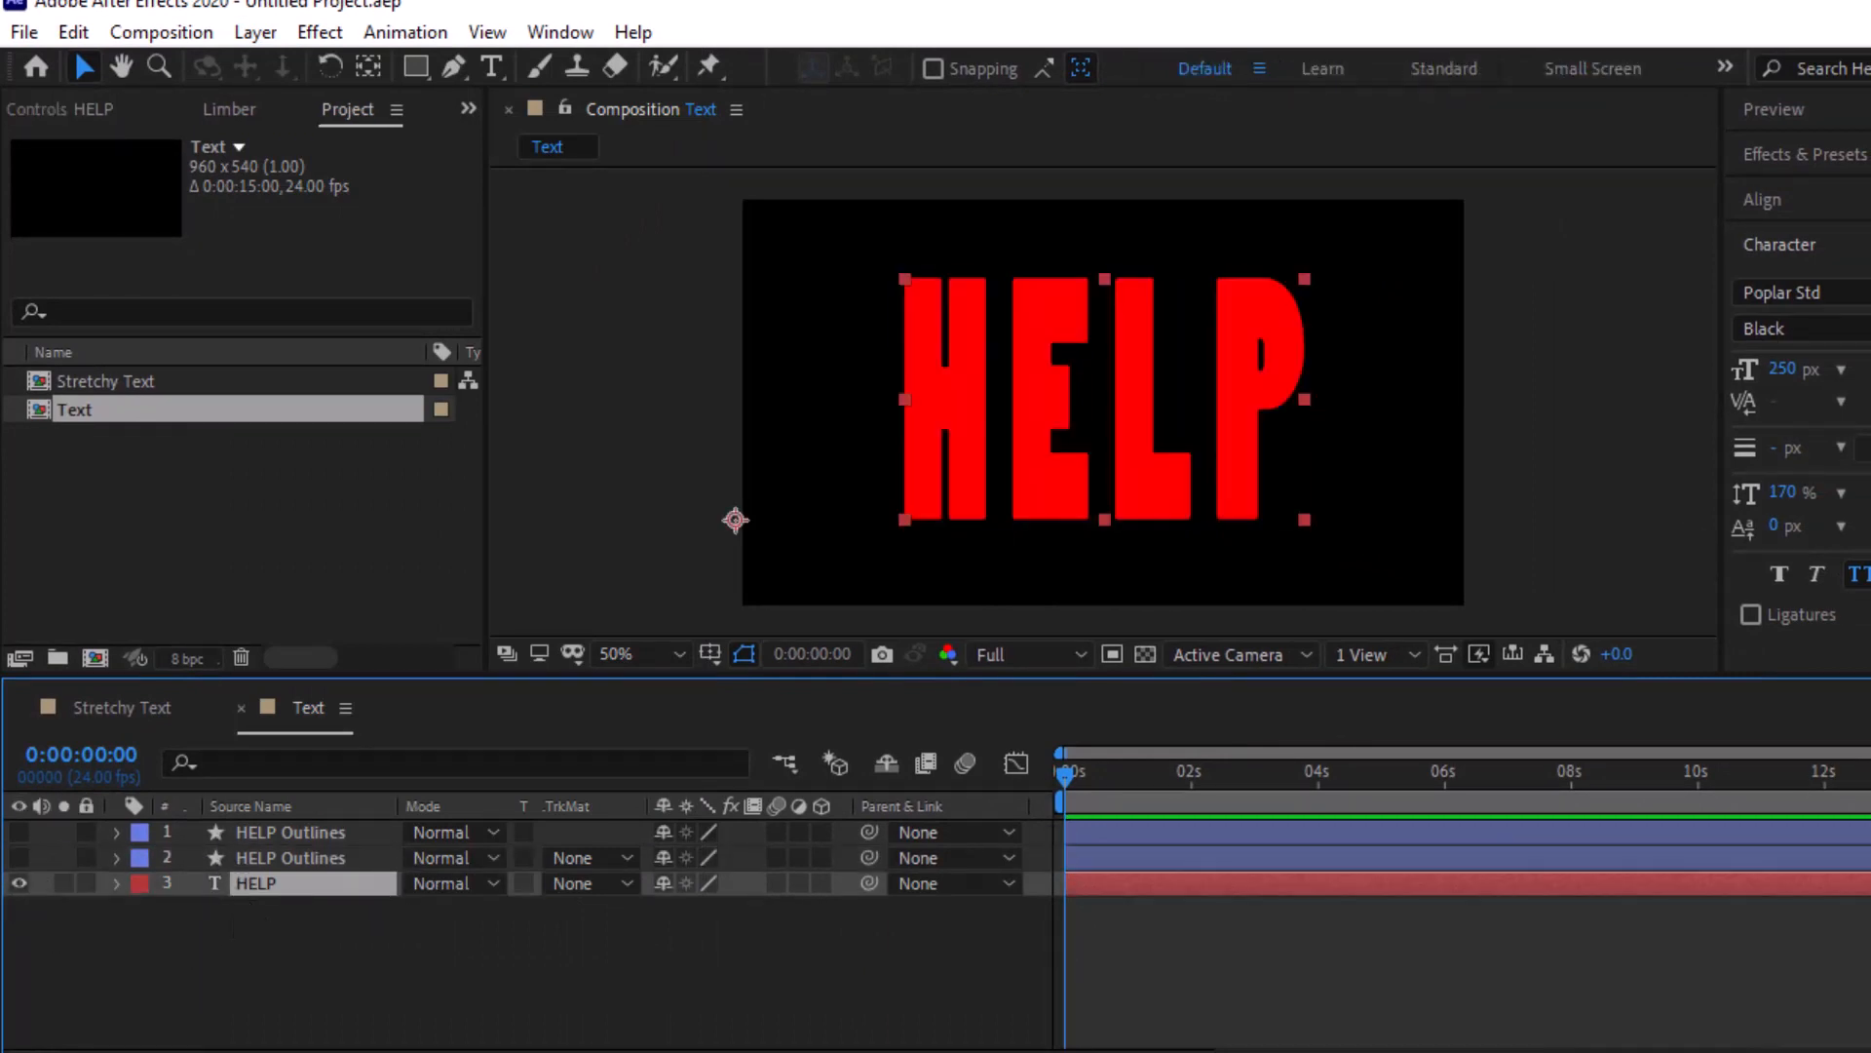
Restyle the HELP text in Verdana Bold at 252 px and narrow its letters by reducing the horizontal scale
click(1852, 293)
scroll(1830, 702, down, 8)
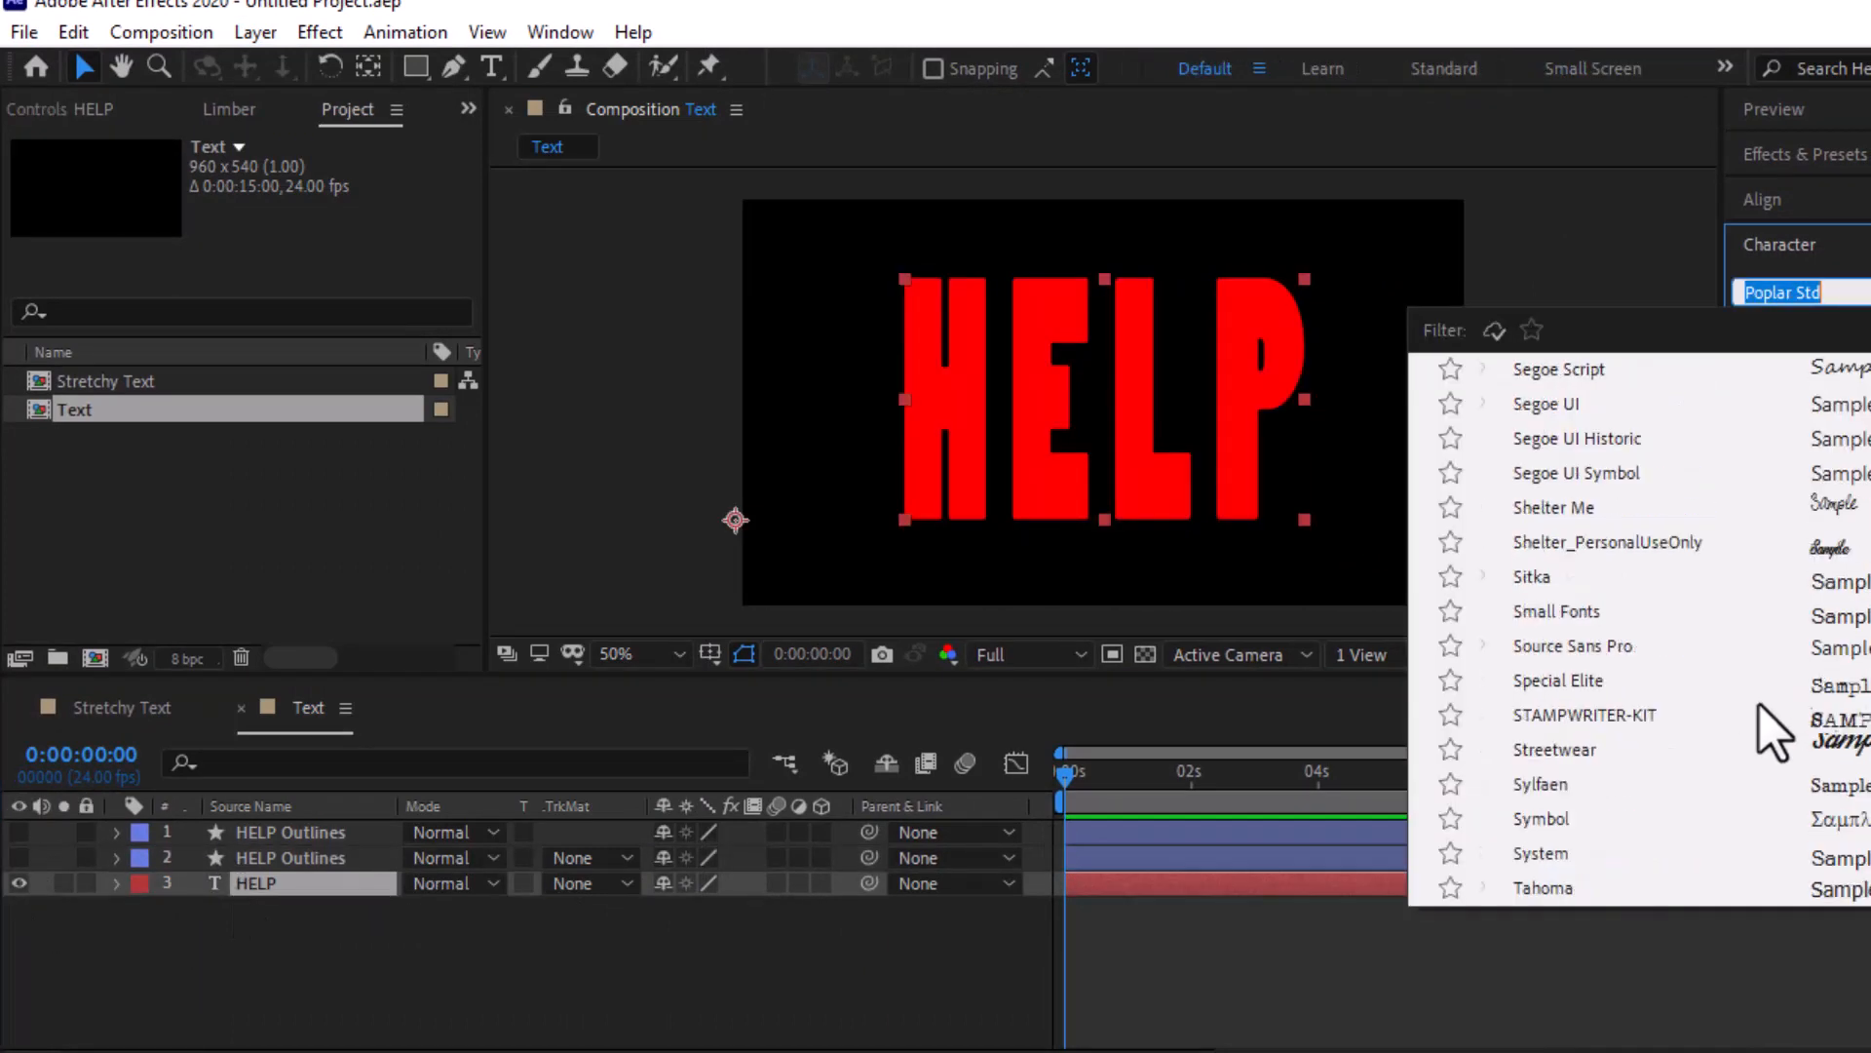
scroll(1830, 729, down, 2)
click(1543, 680)
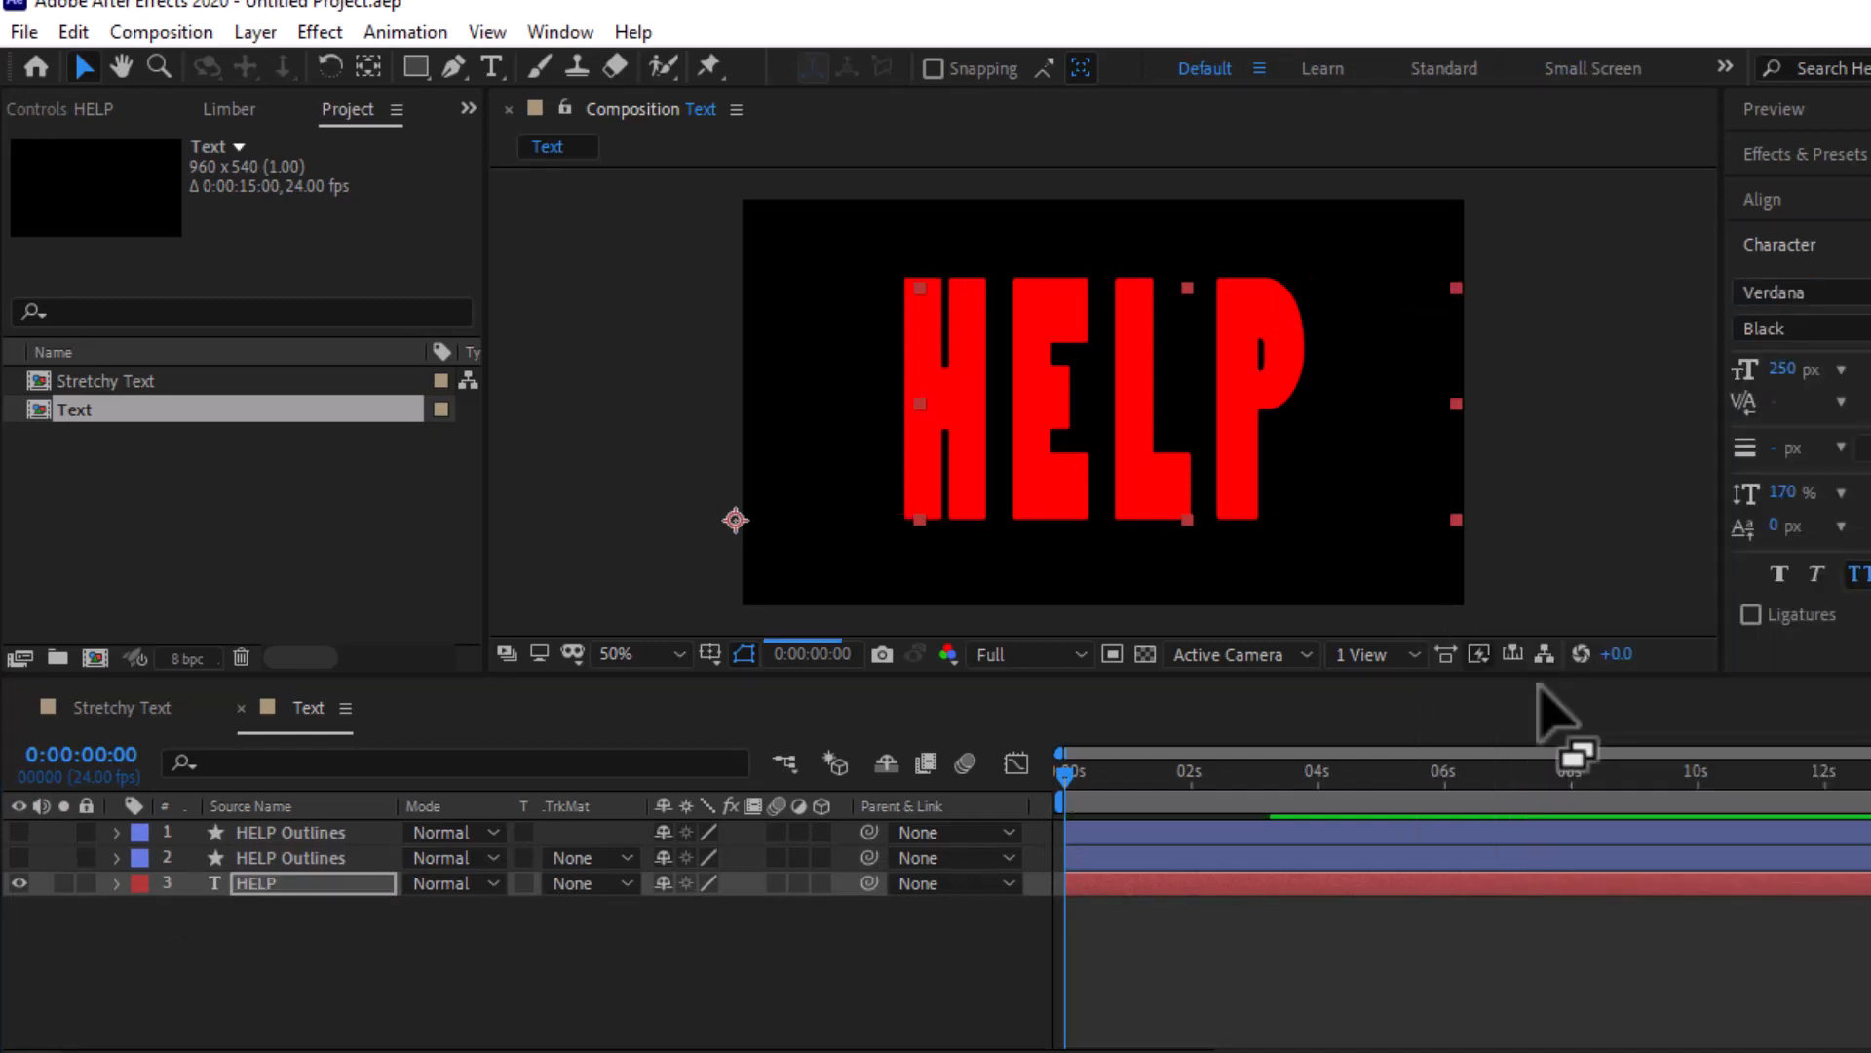
click(1861, 328)
click(1803, 420)
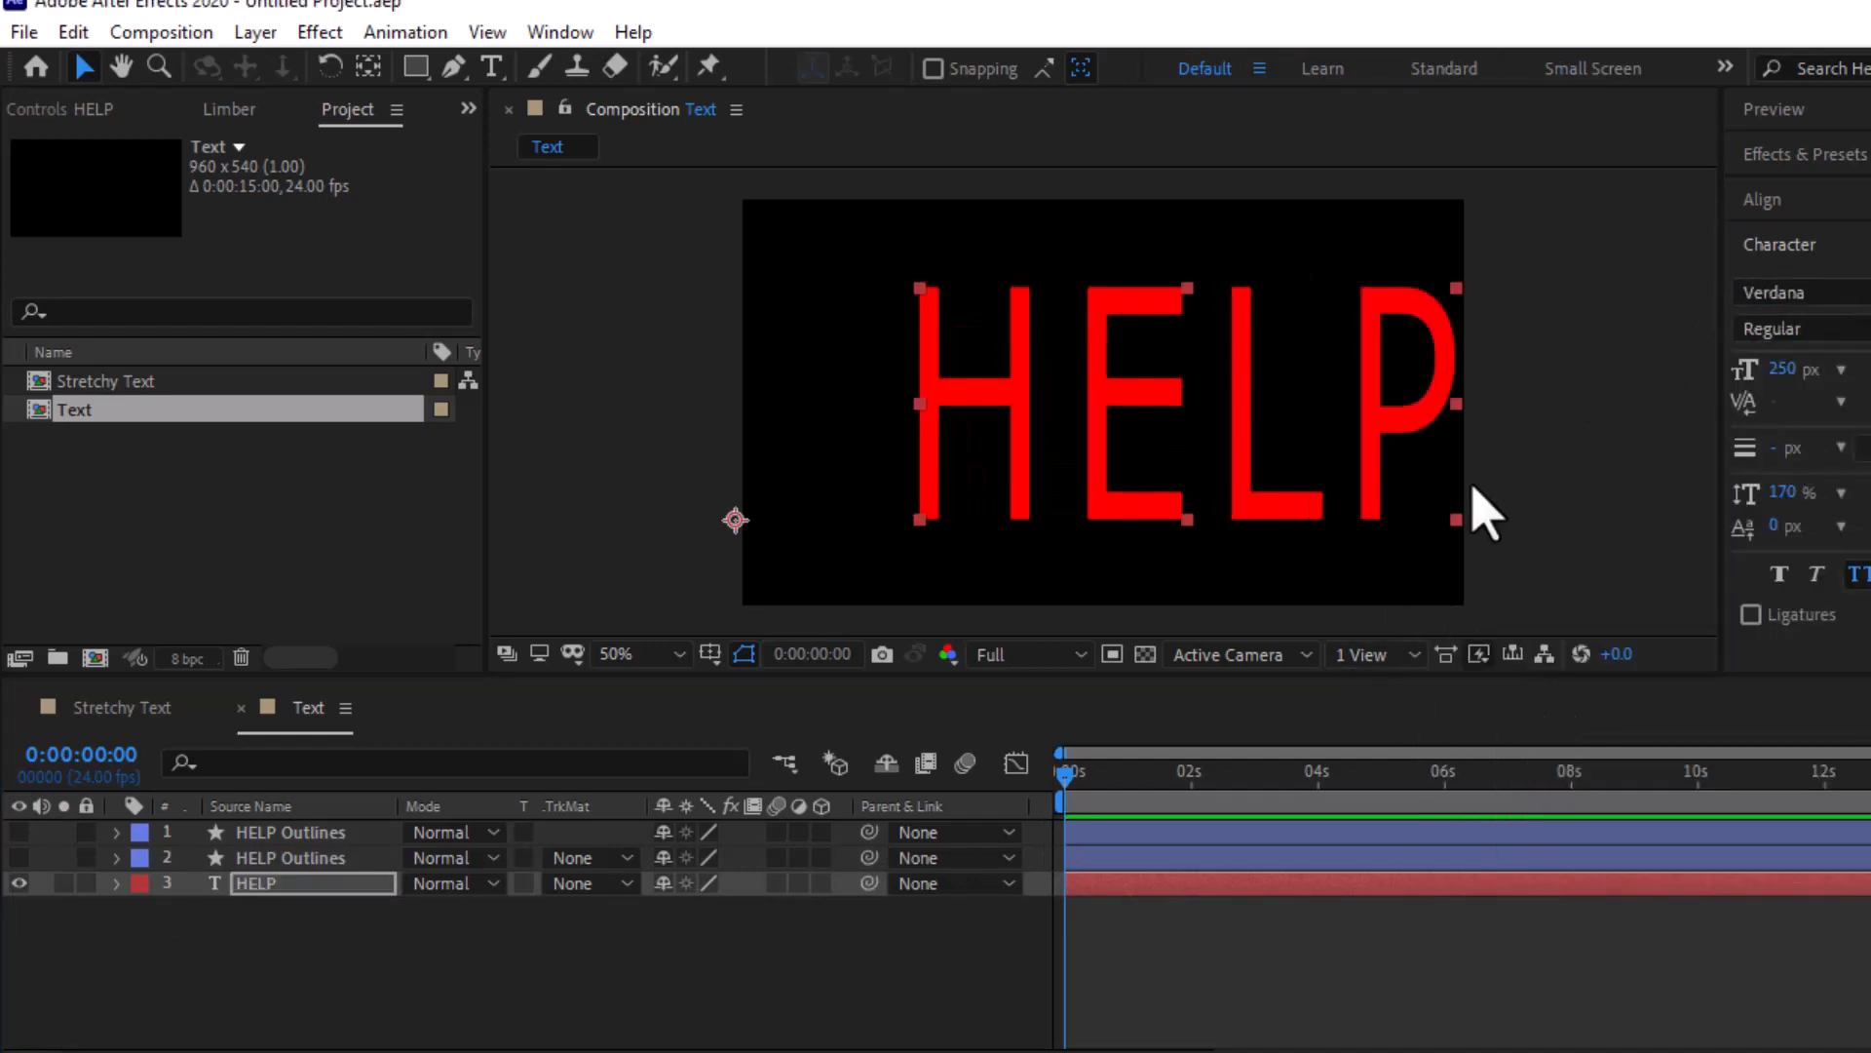
drag(1789, 380, 1791, 380)
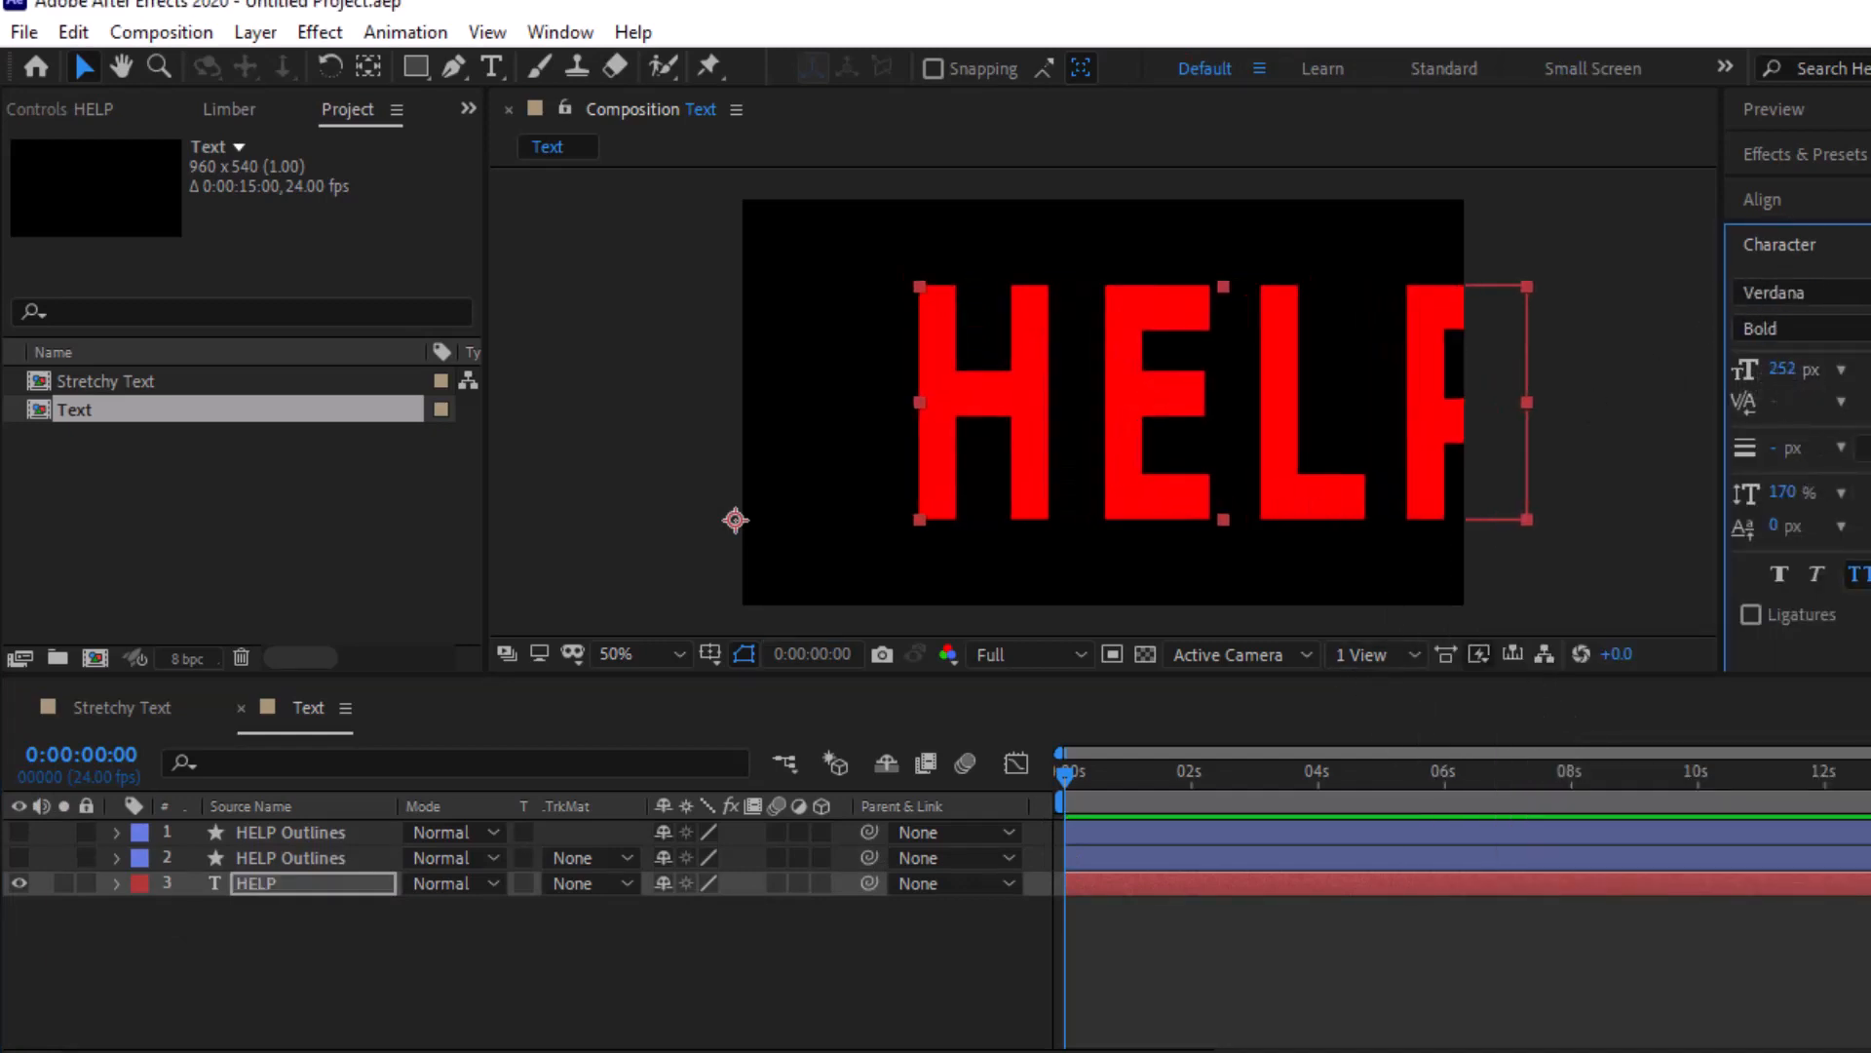
drag(1870, 492, 1851, 493)
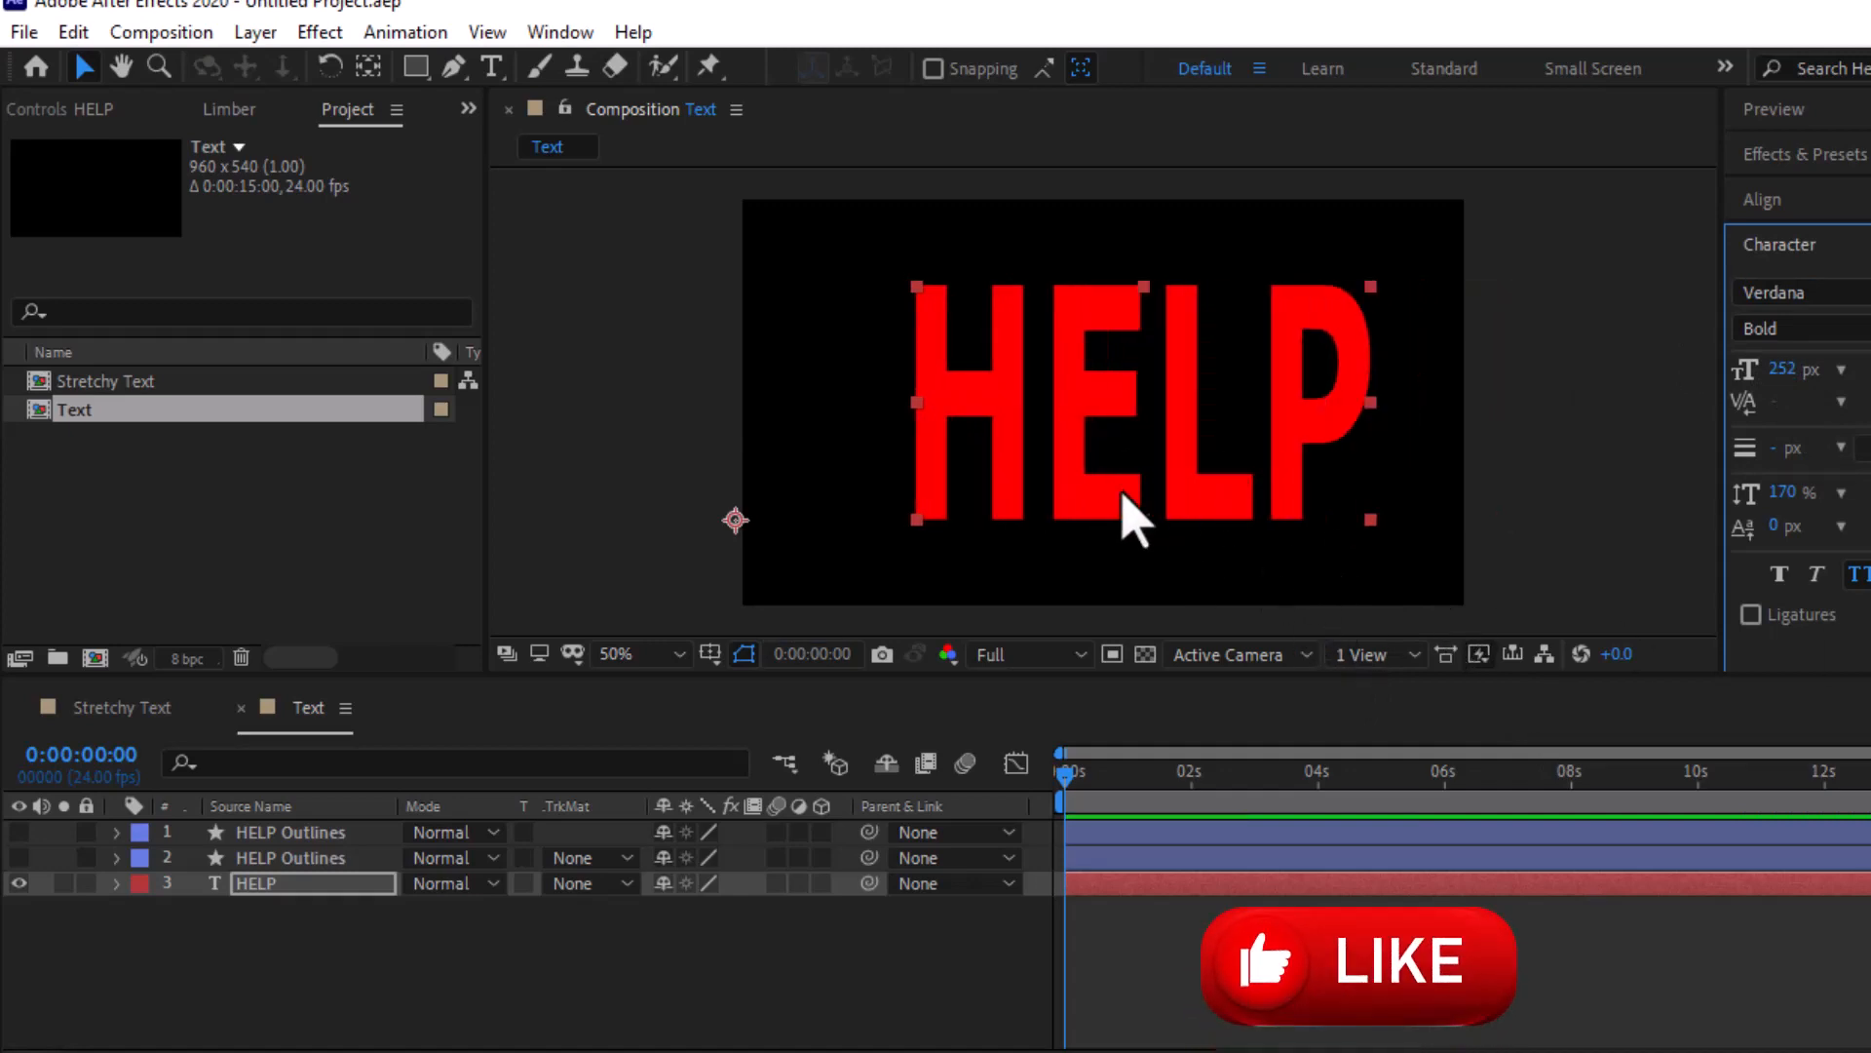
Centre the HELP text and the HELP Outlines layers horizontally in the composition
click(1762, 199)
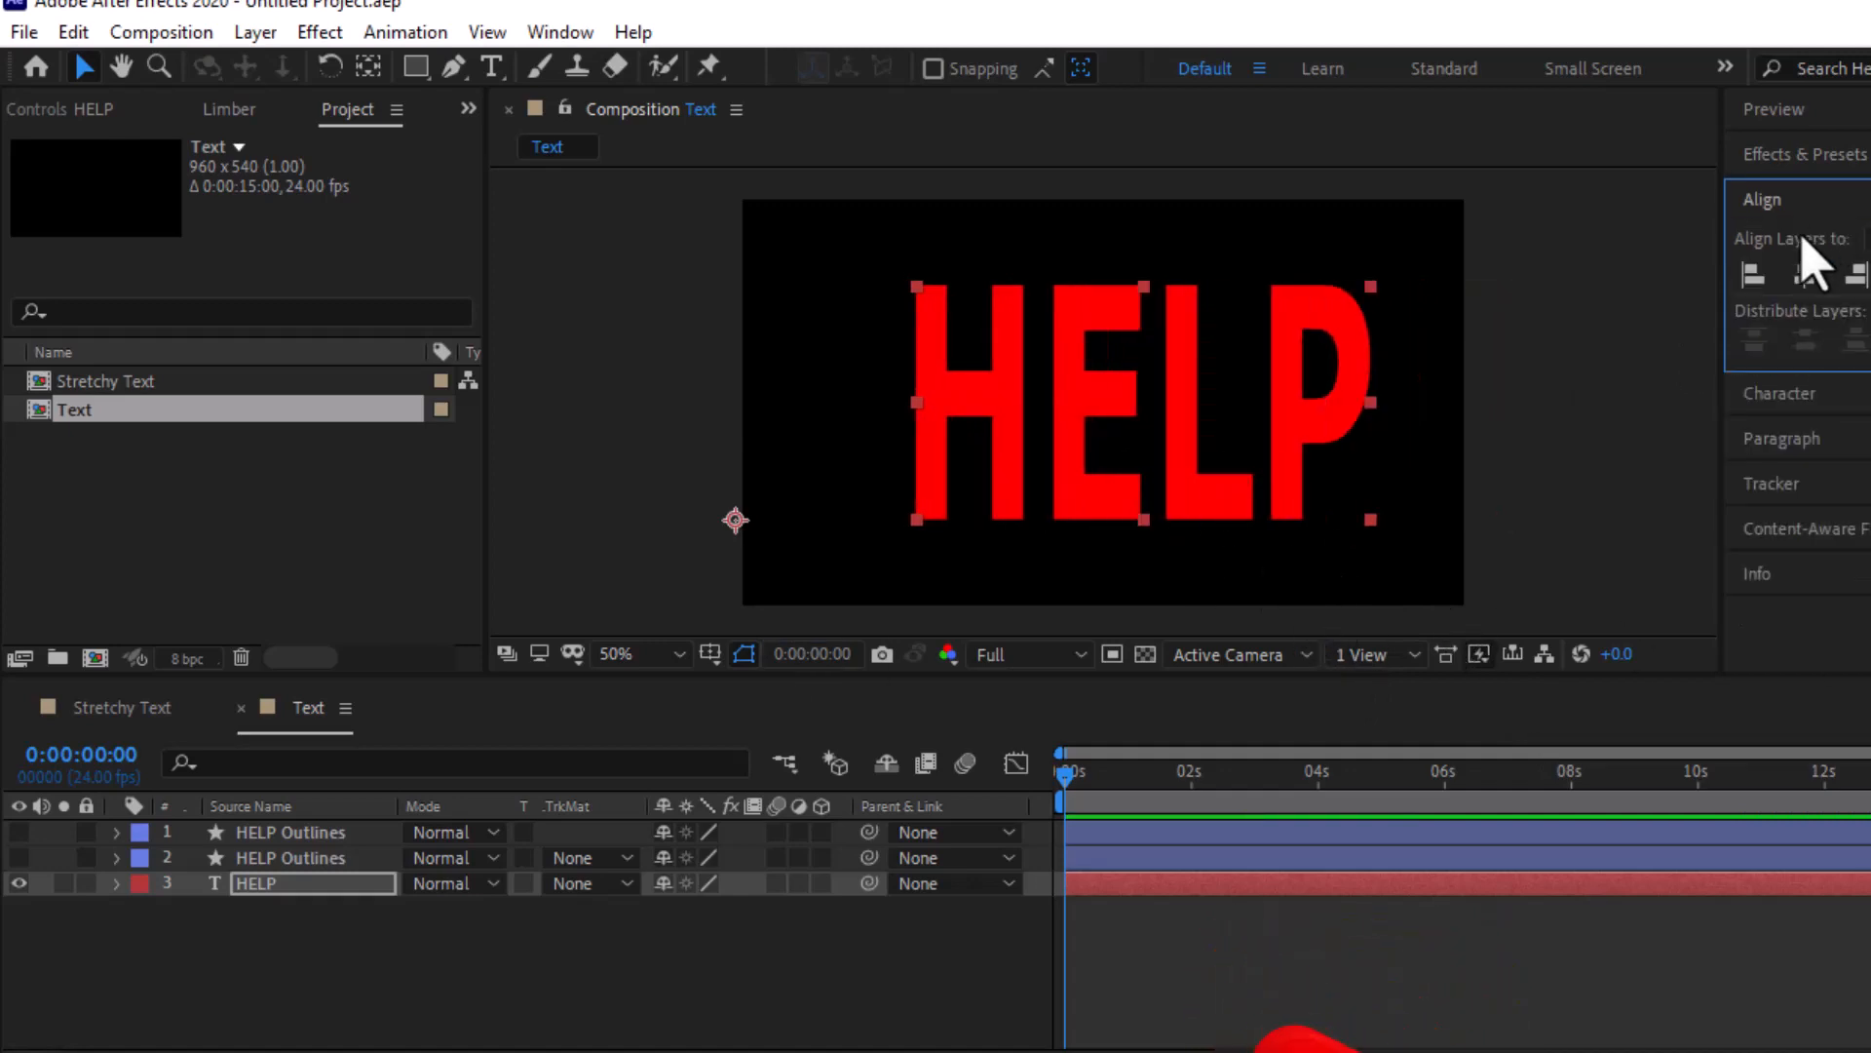
click(1804, 275)
click(293, 858)
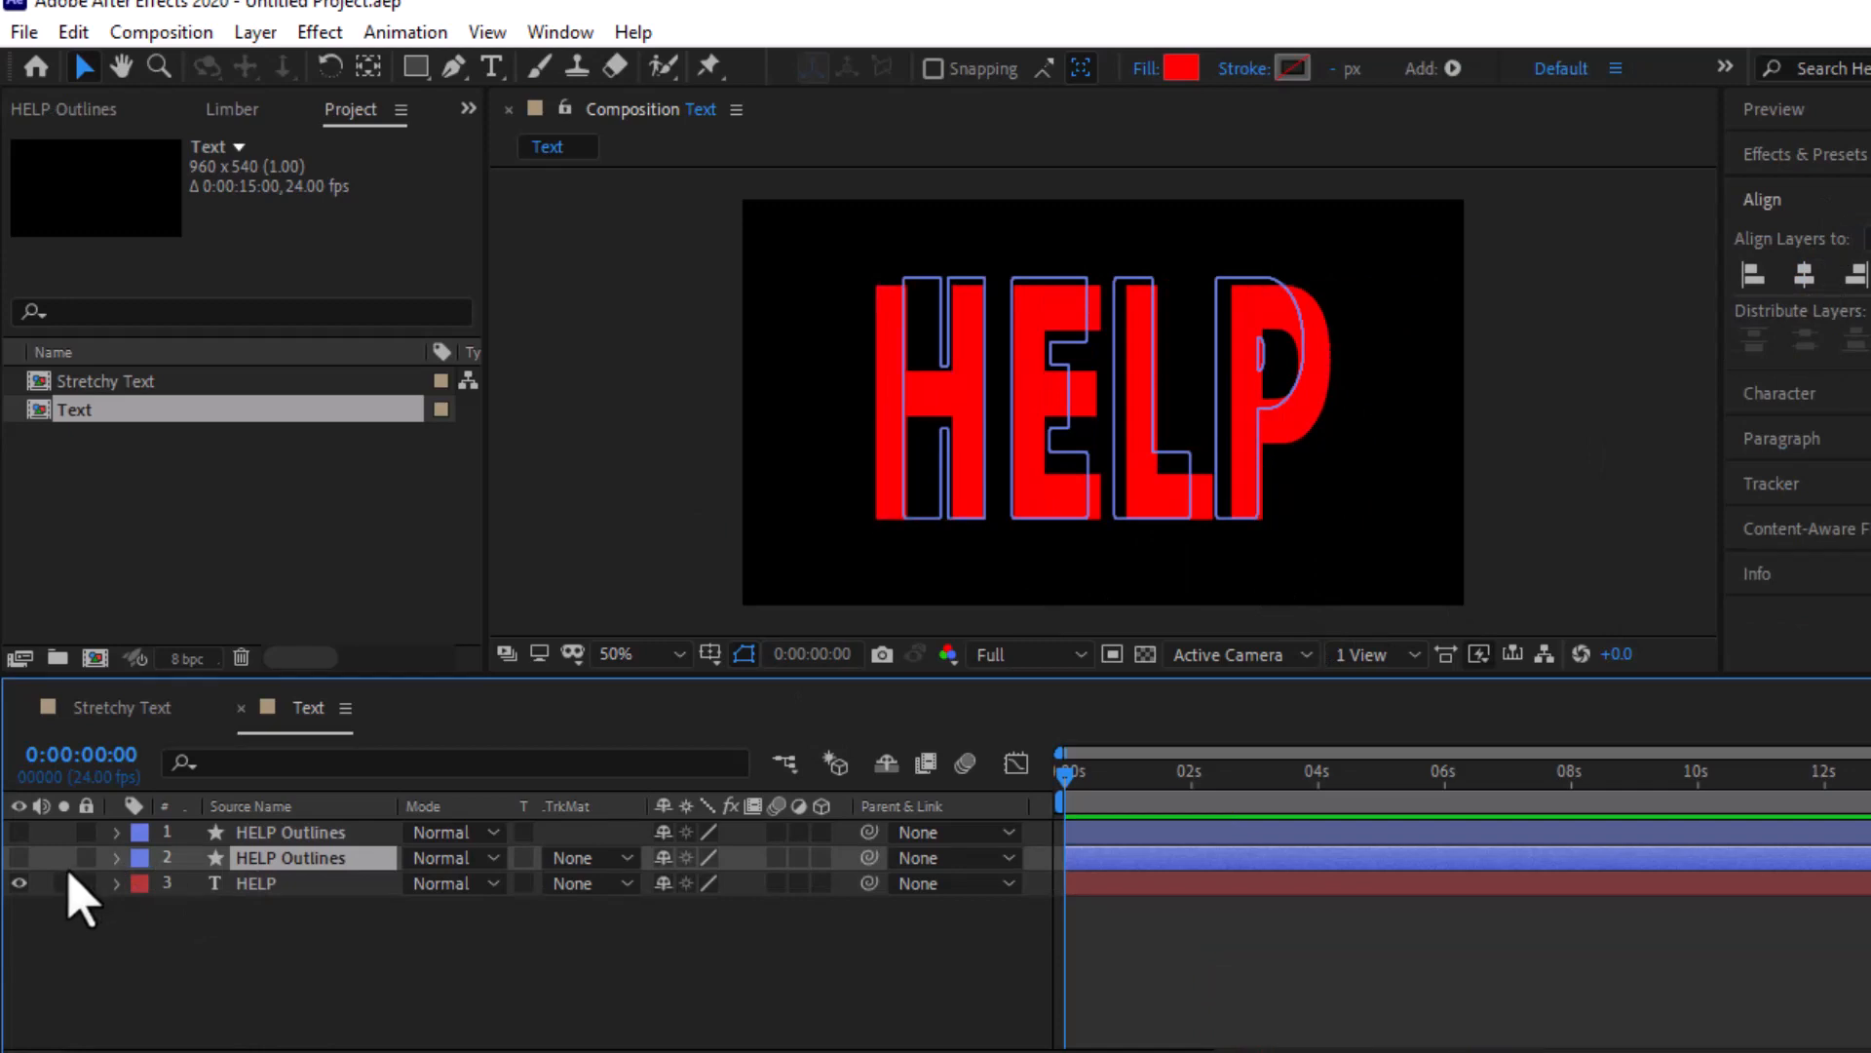
click(1804, 275)
click(277, 836)
Create shapes from the Verdana Bold HELP text layer
click(244, 877)
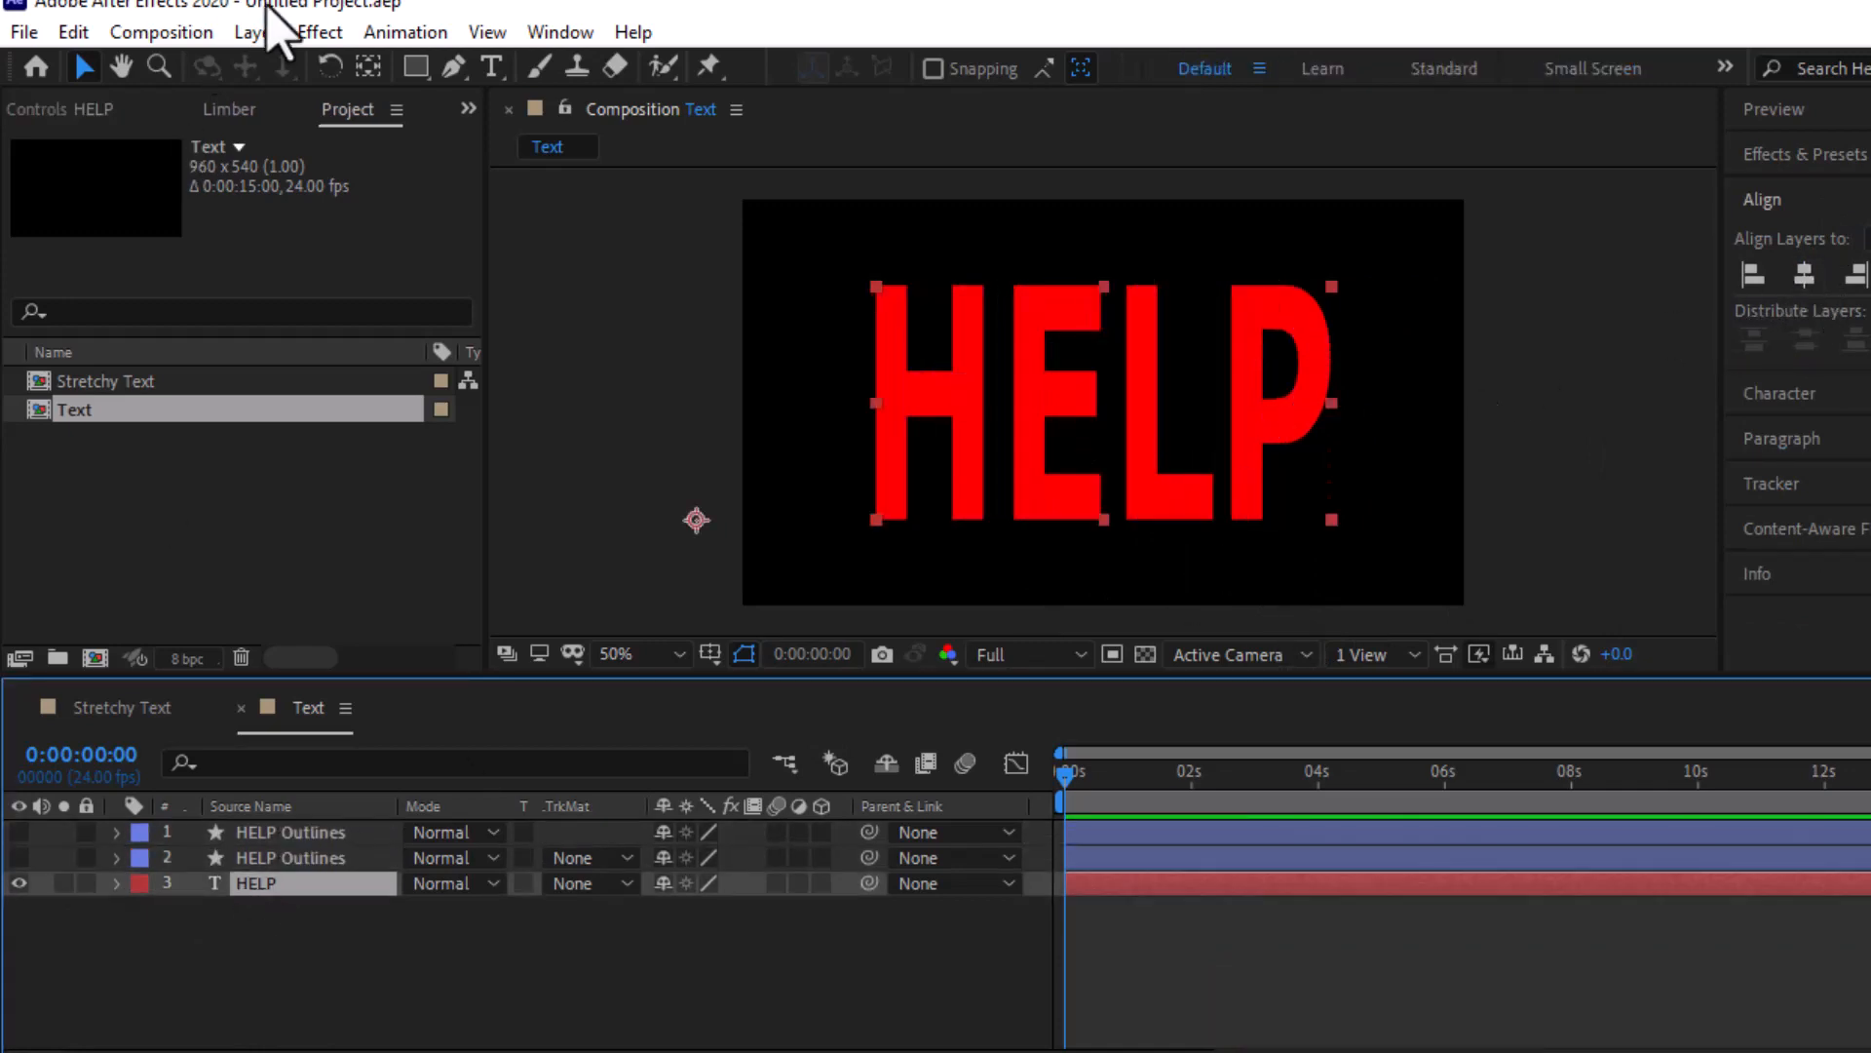
click(255, 33)
mouse_move(342, 910)
click(833, 947)
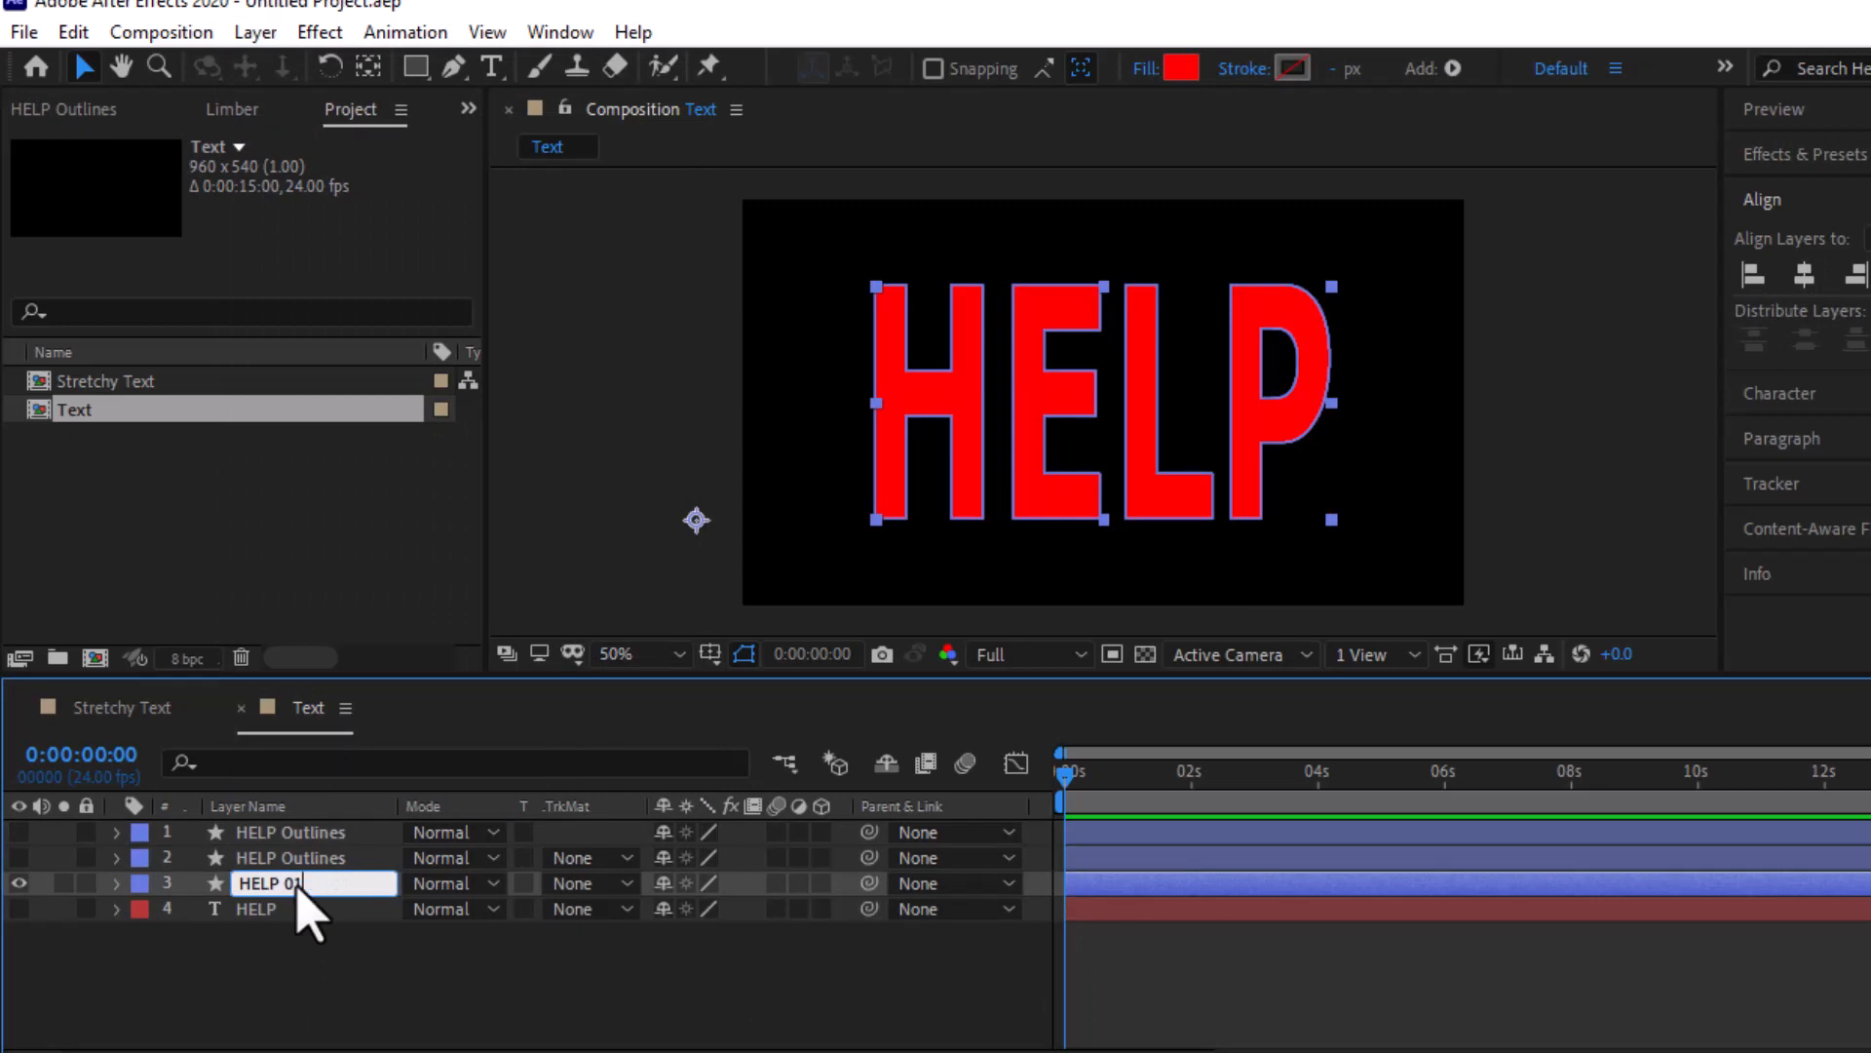
Rename the three outline layers HELP 01, HELP 02 and HELP 03, counting from the lowest to the topmost
click(290, 857)
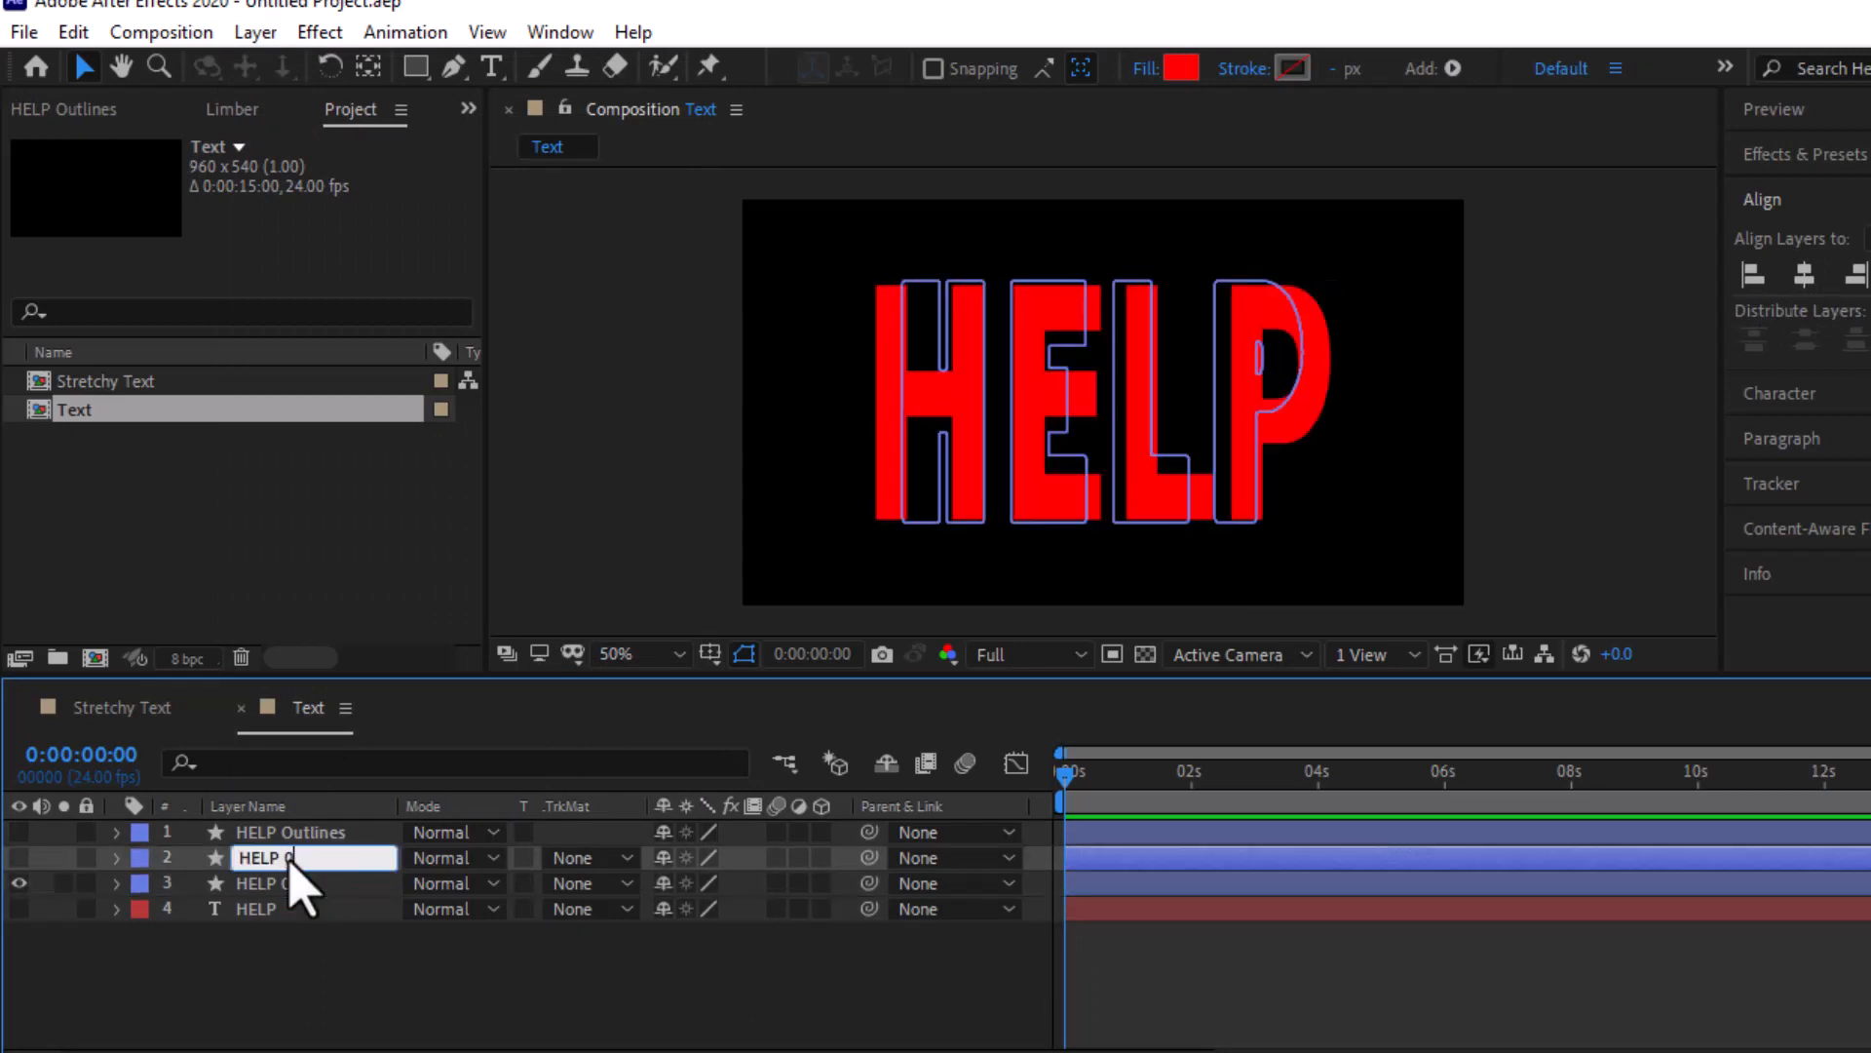
key(Return)
key(ctrl+Up)
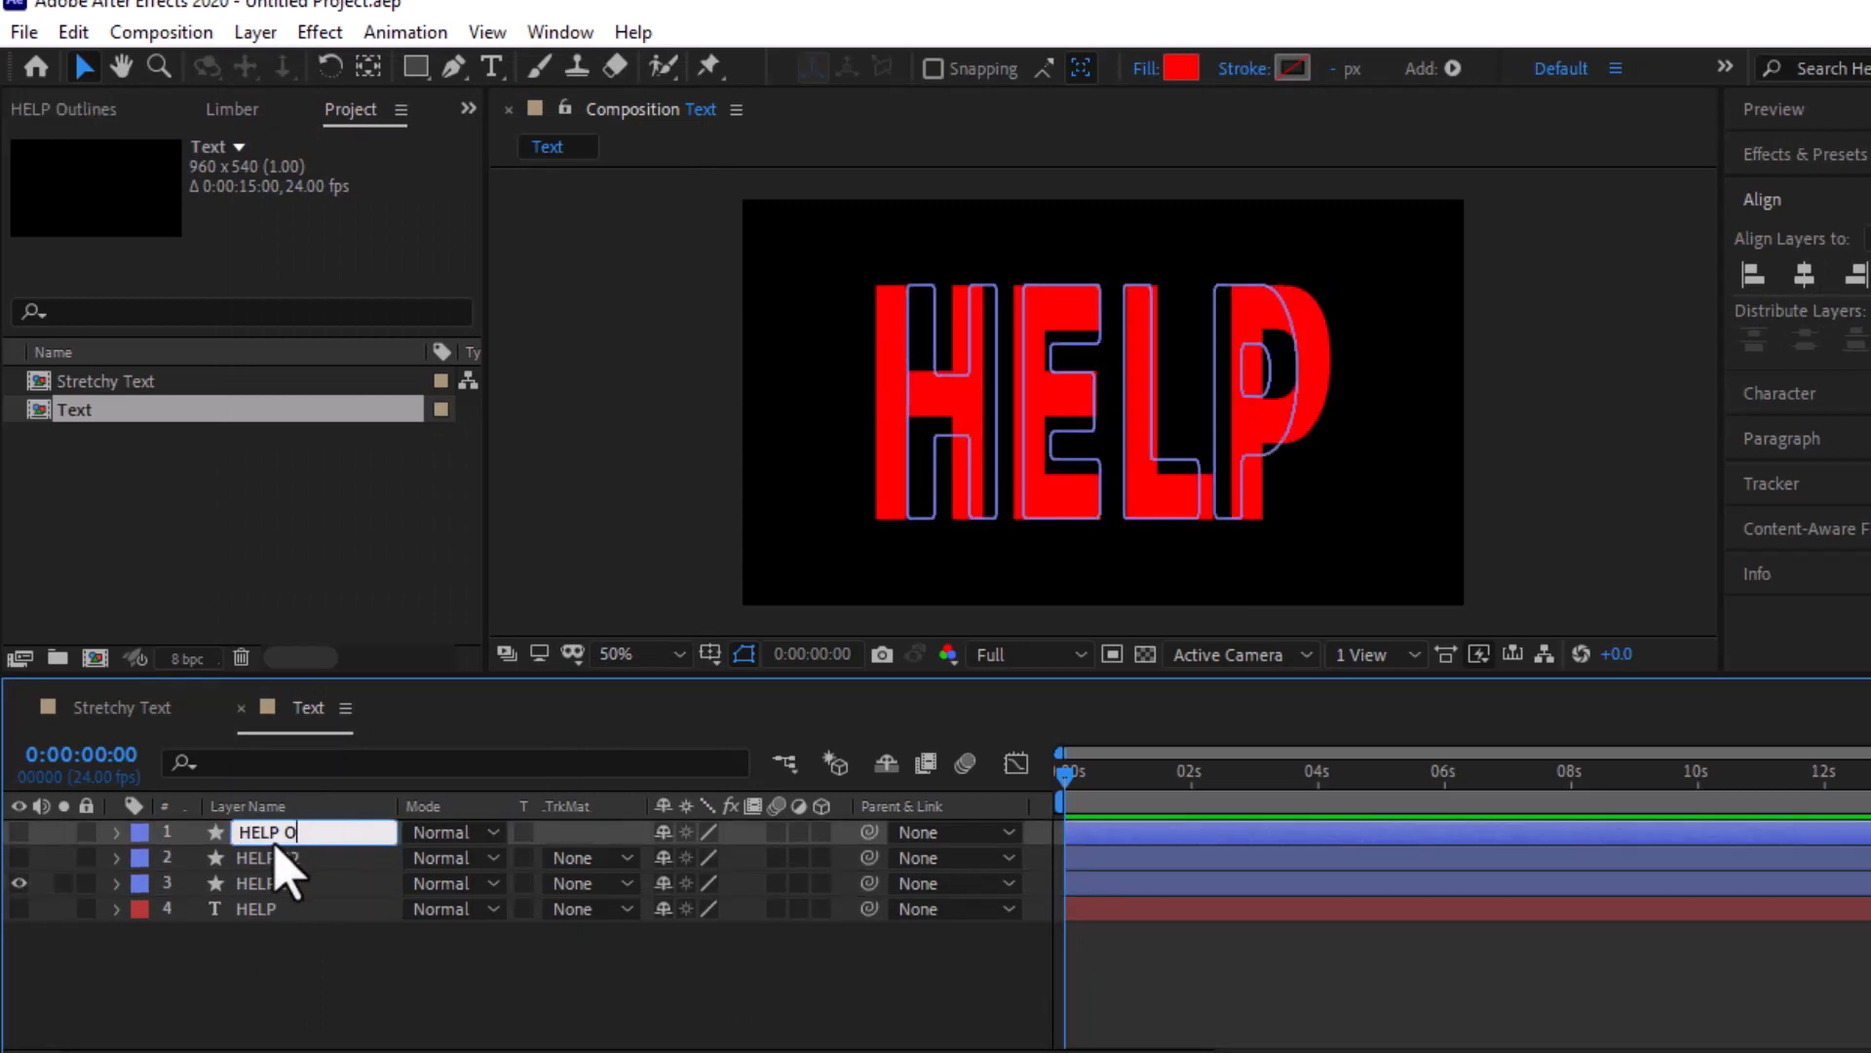
click(312, 885)
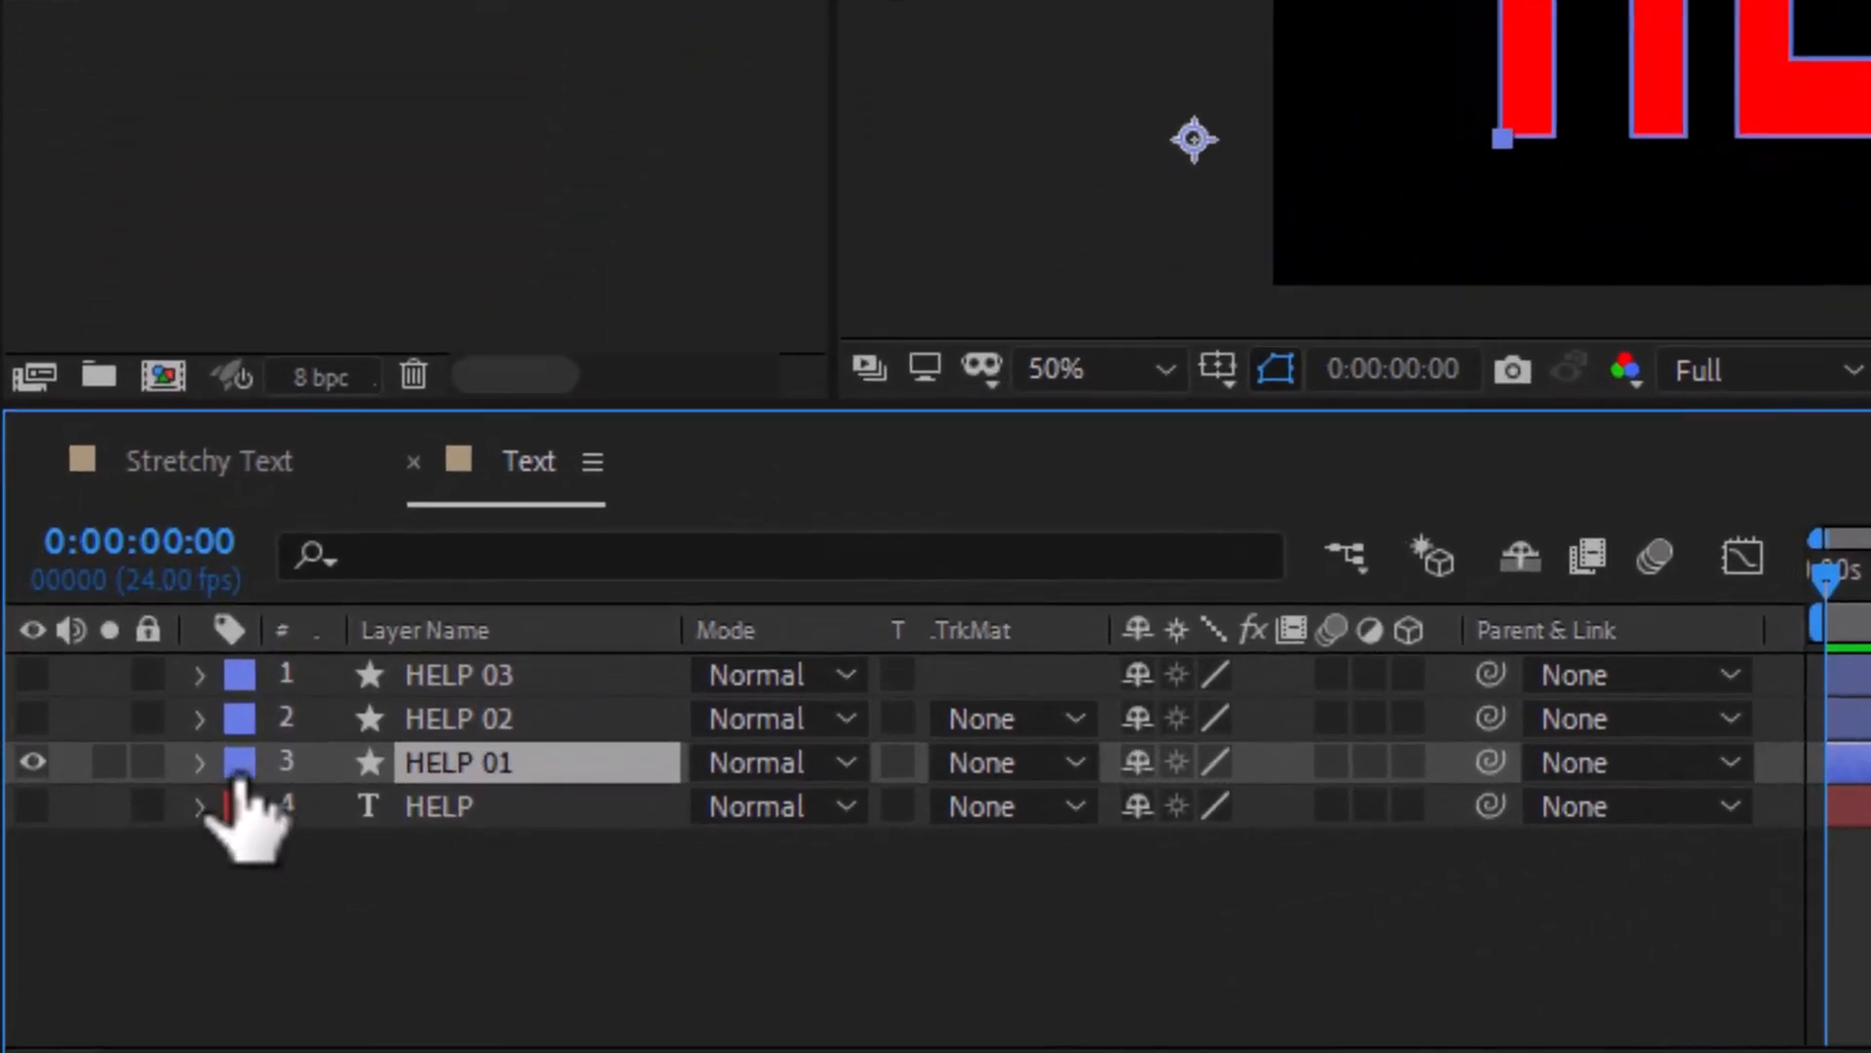
Set a Path keyframe at 0:00:00:00 for the letter H in the HELP 01 layer
click(200, 764)
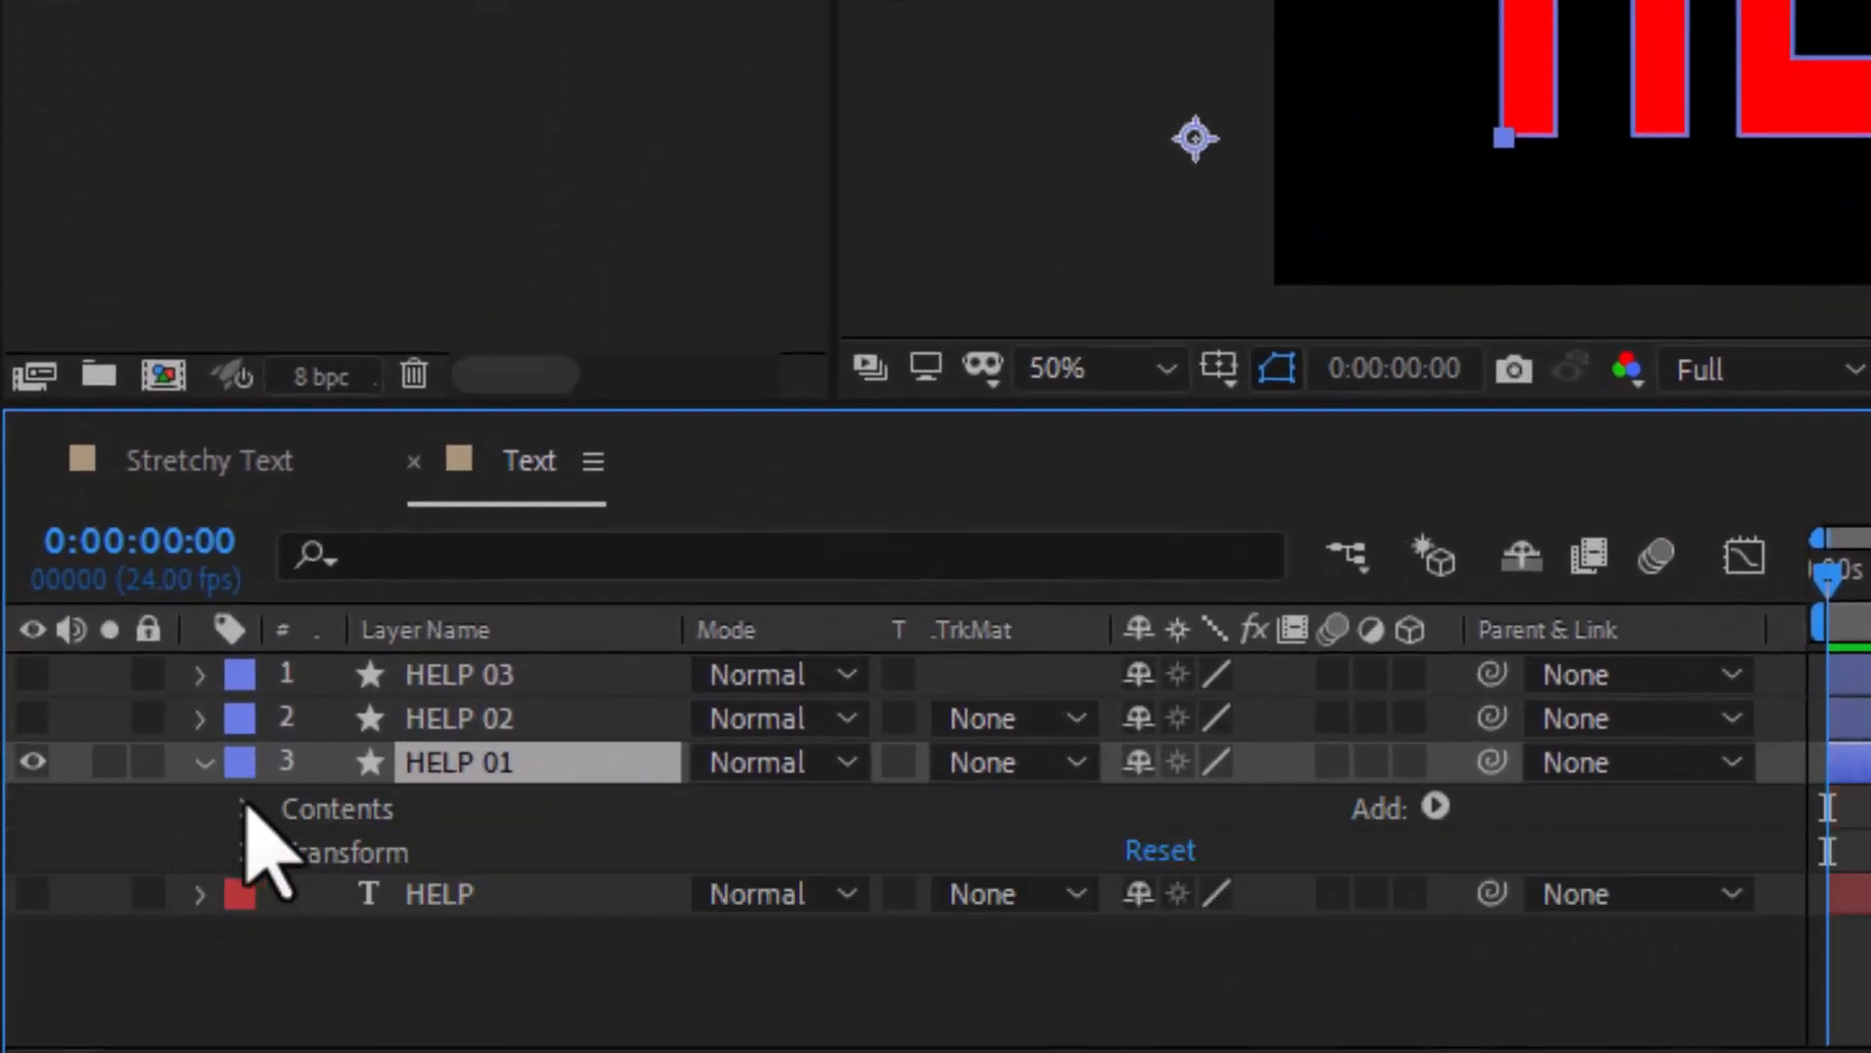
click(248, 808)
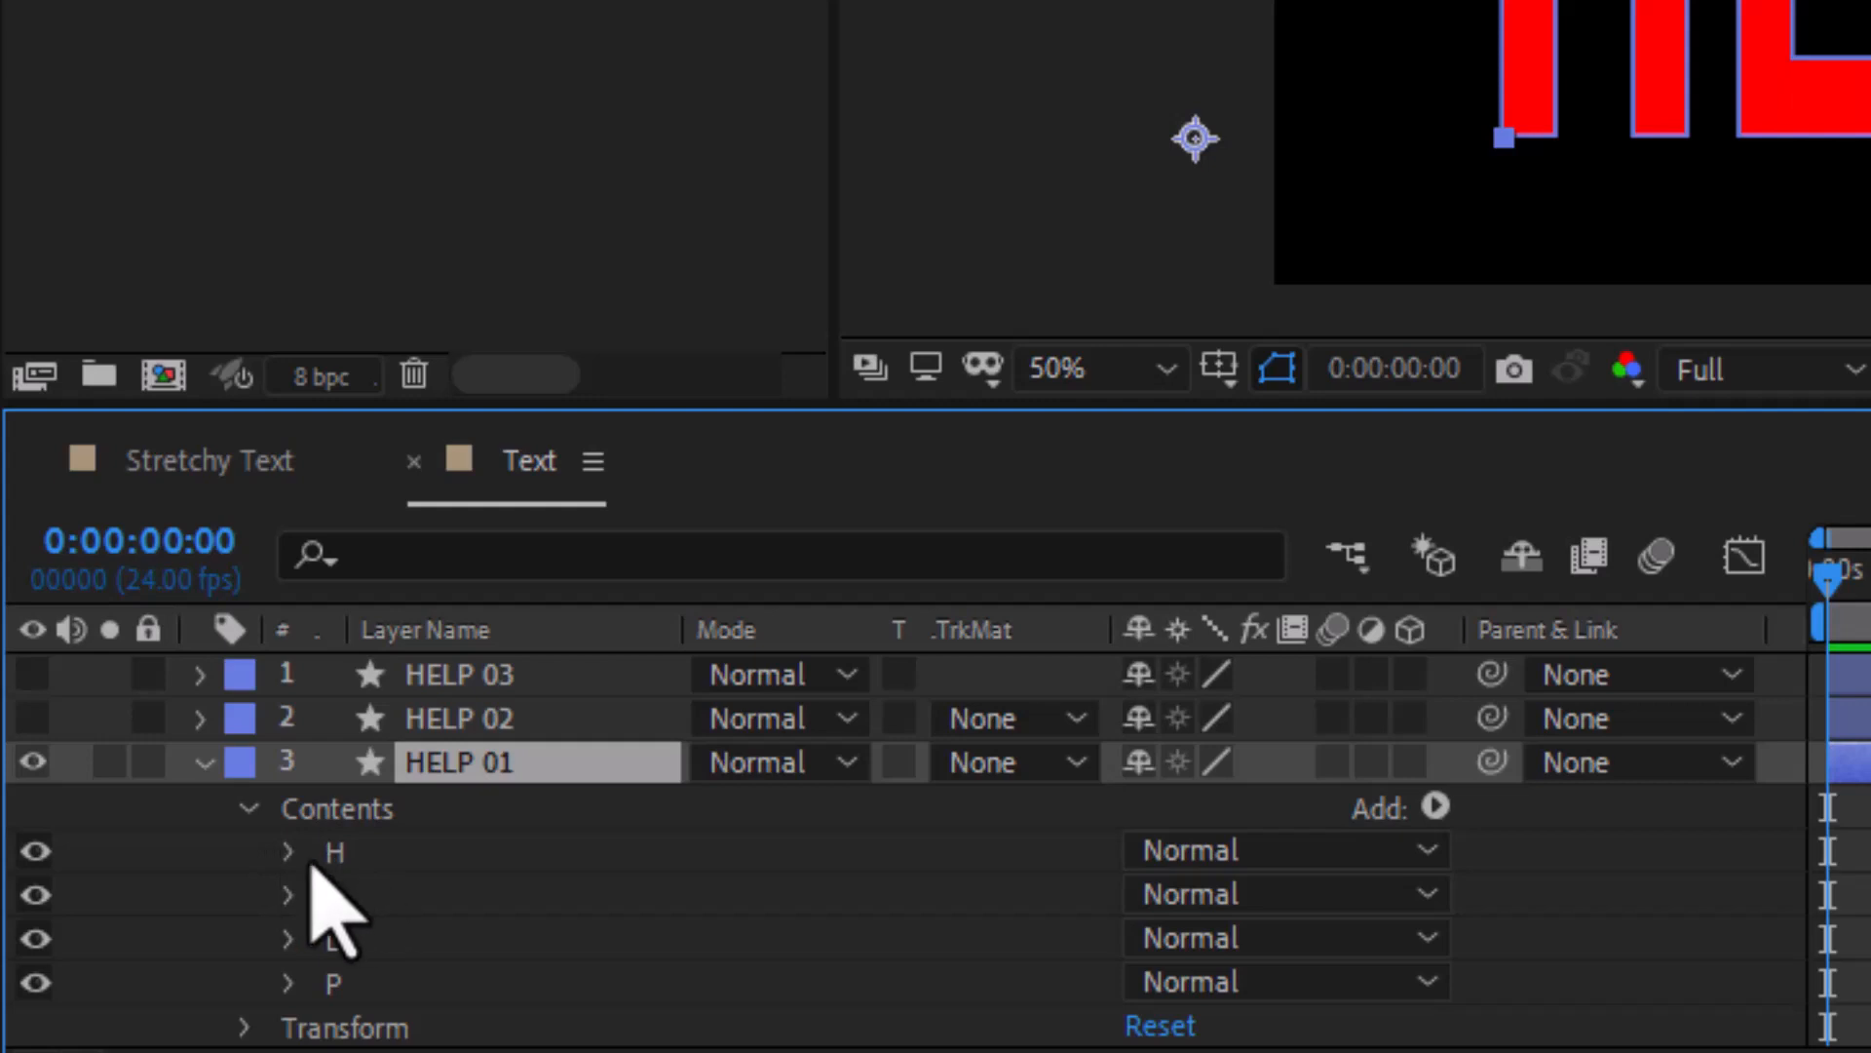
click(286, 853)
click(332, 894)
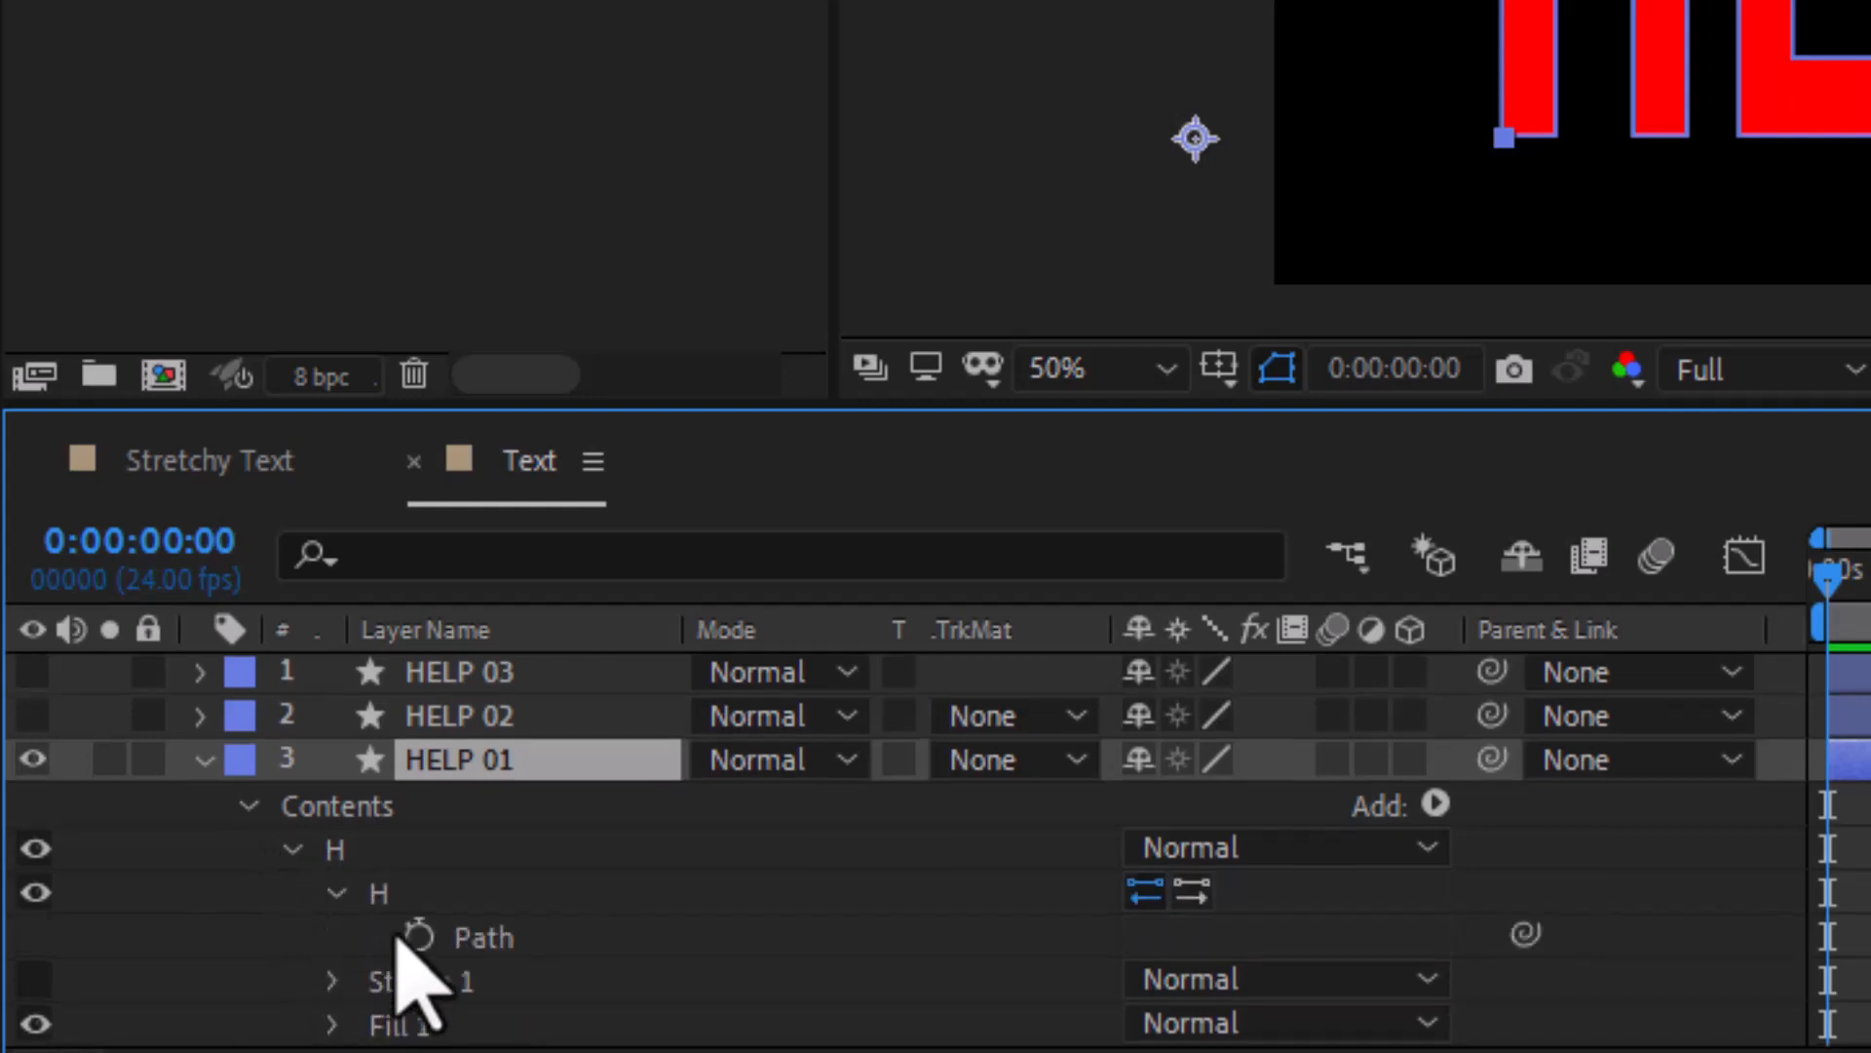
click(419, 937)
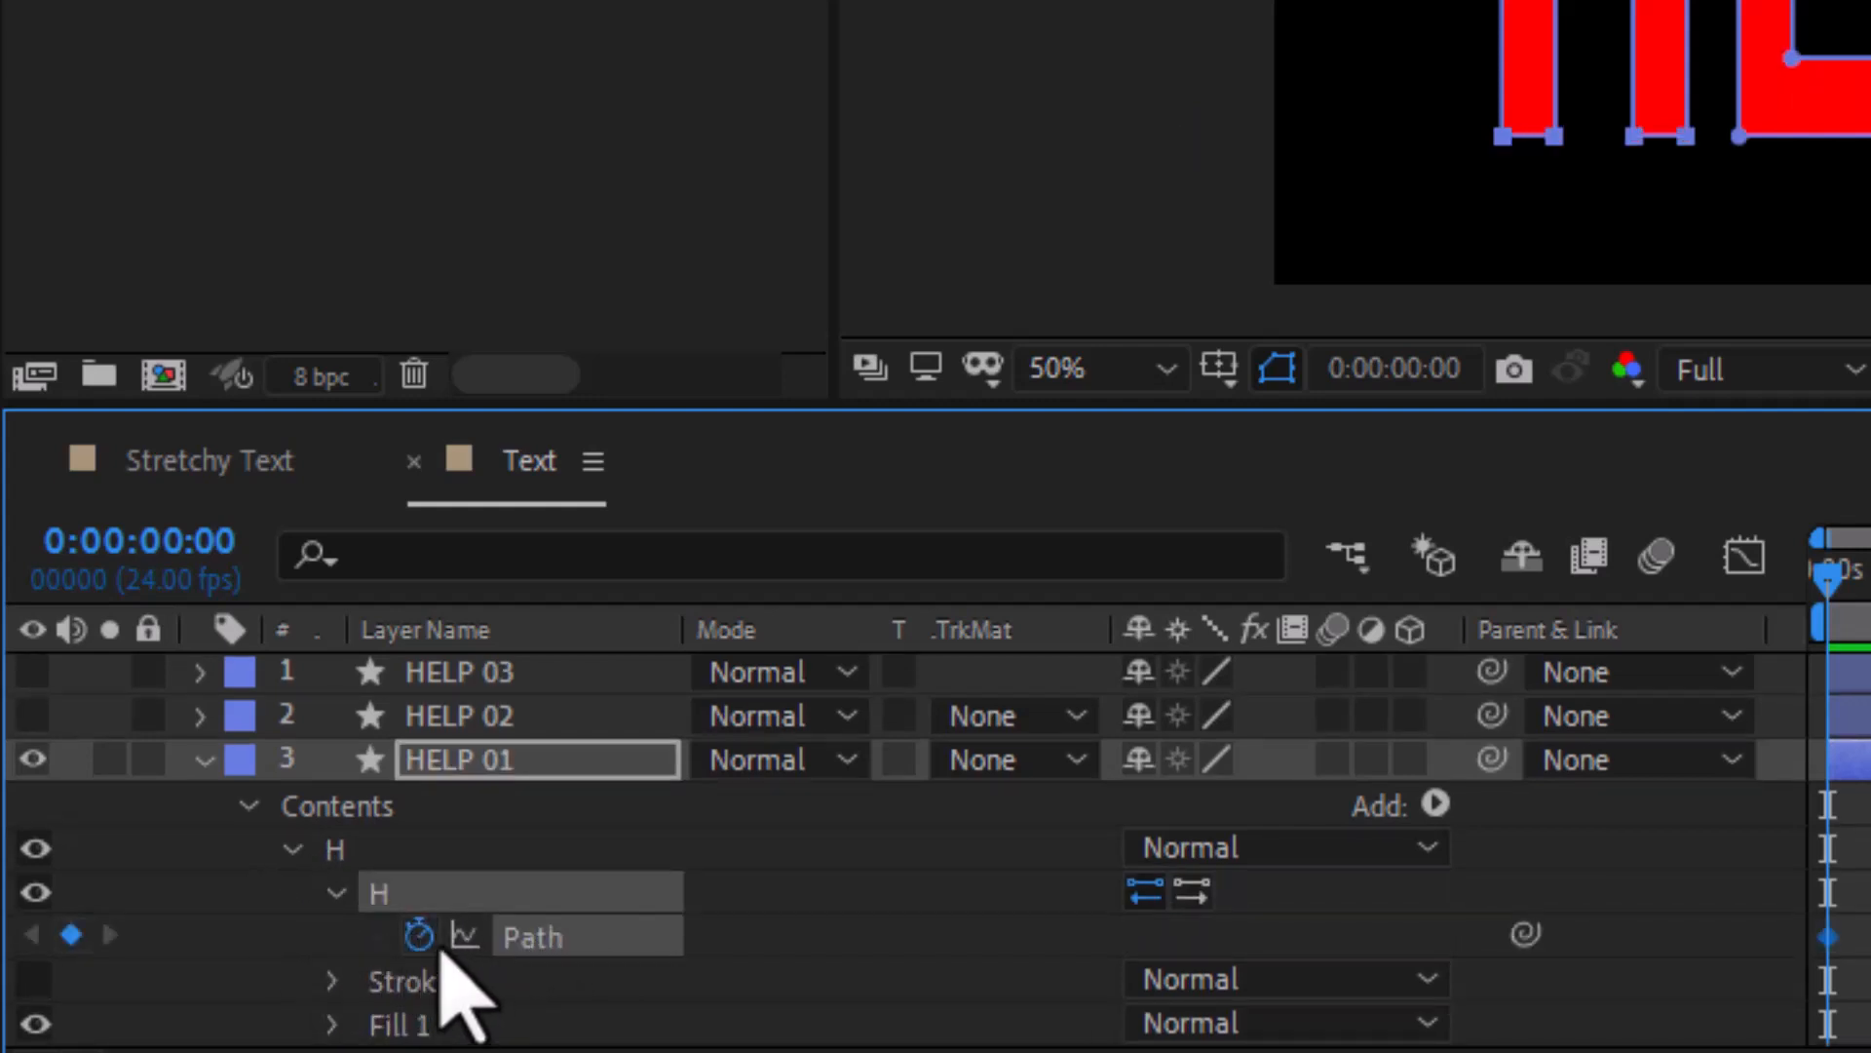
click(333, 894)
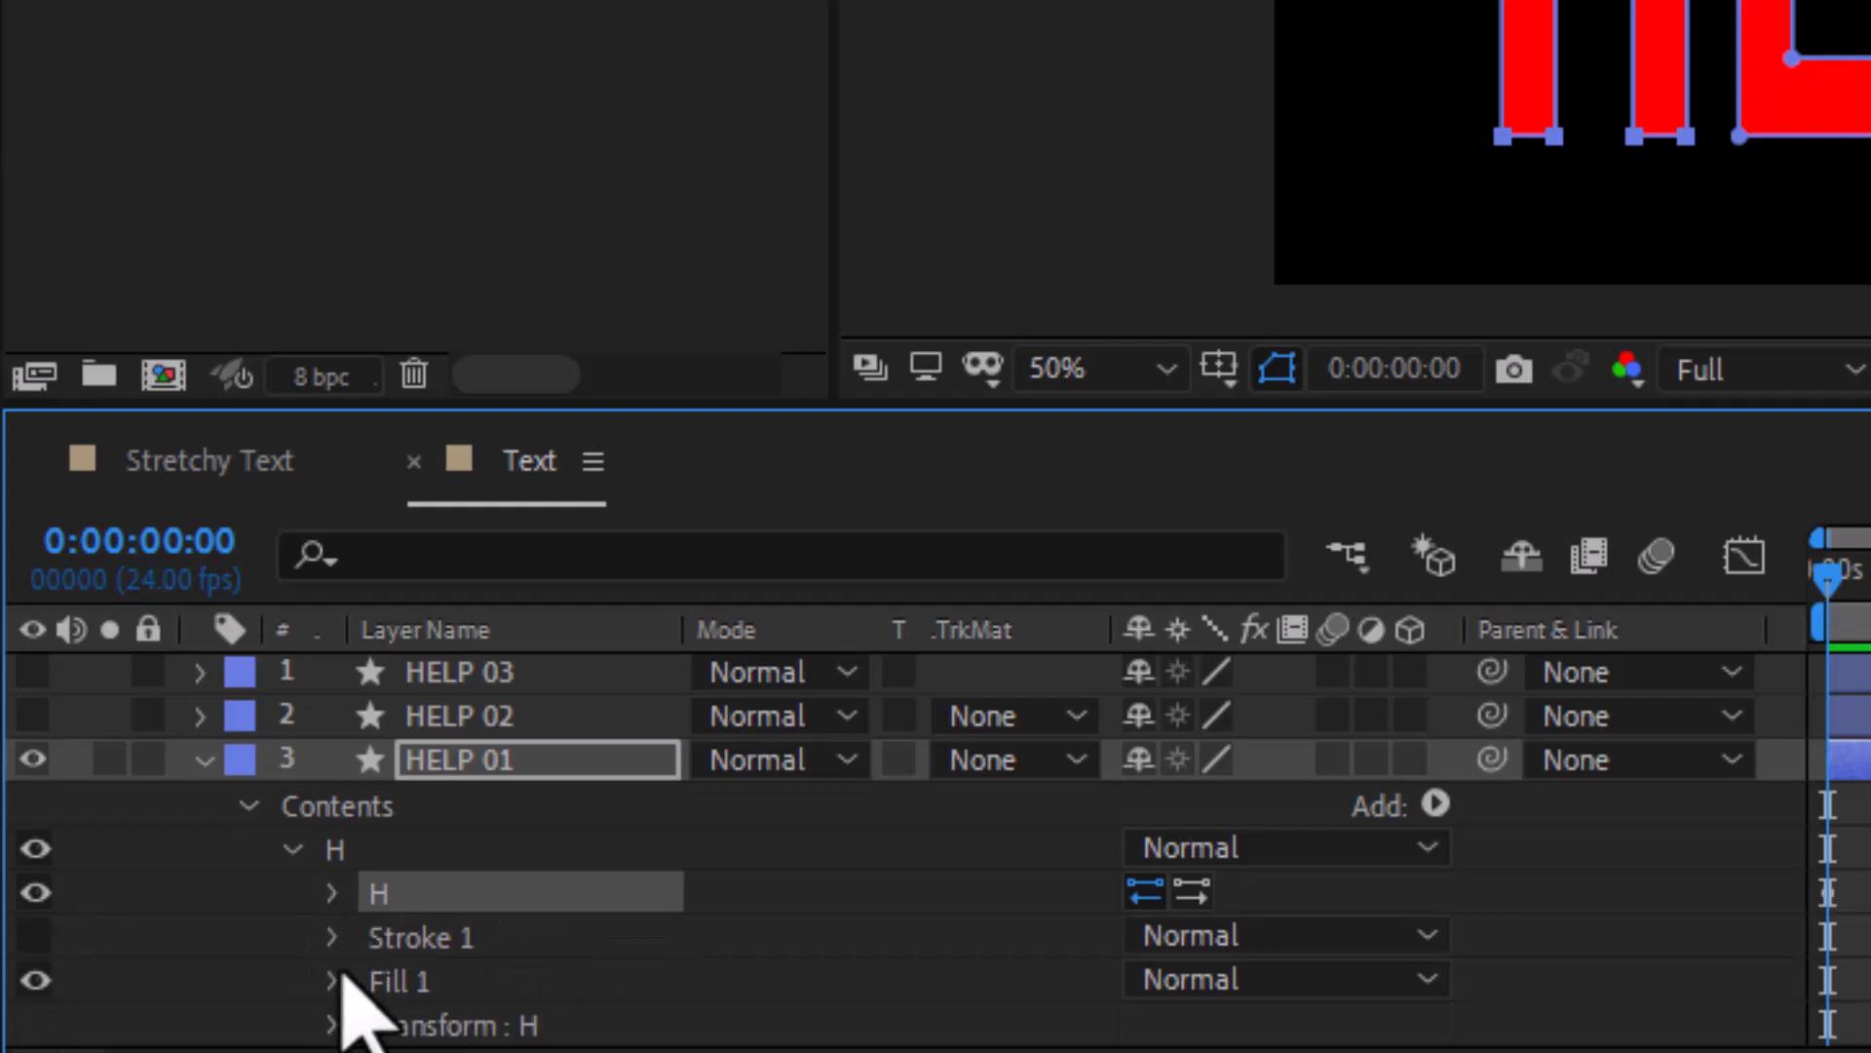
Set Path keyframes at 0:00:00:00 for the letters E and L in the HELP 01 layer
scroll(341, 974, down, 3)
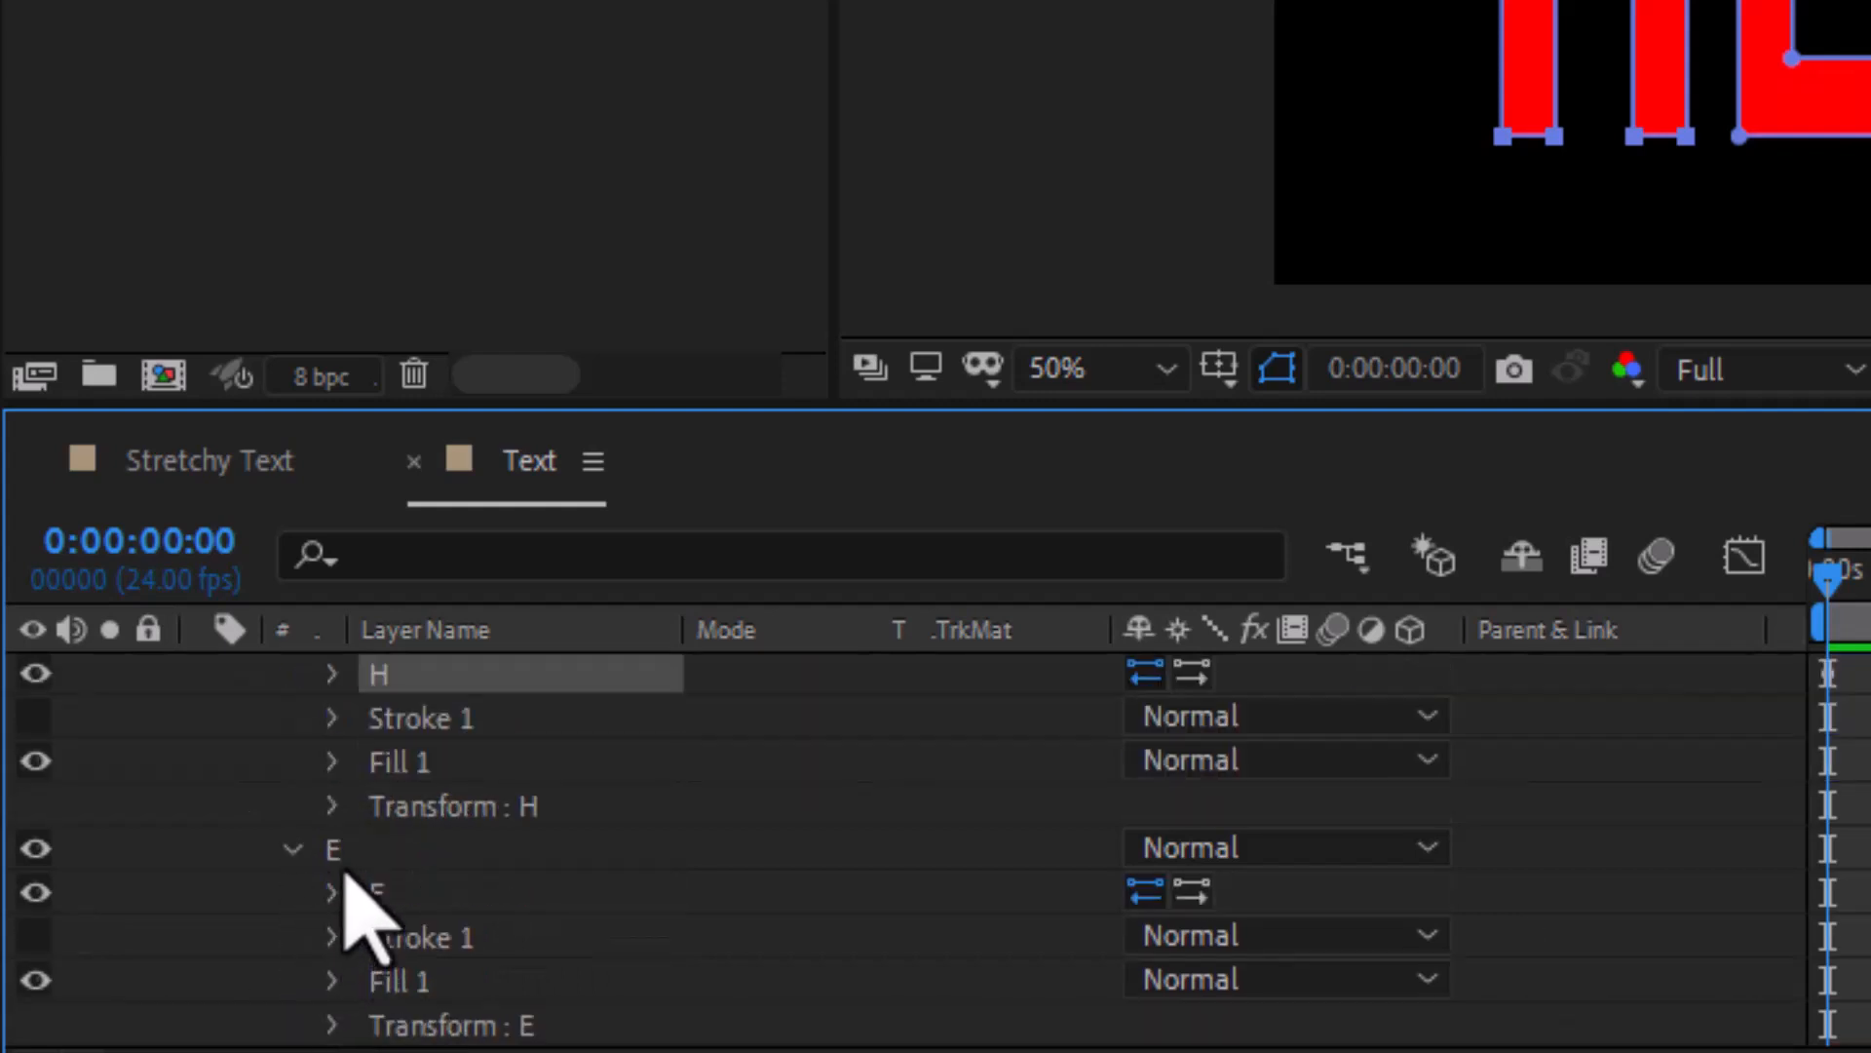
click(338, 863)
click(336, 894)
click(417, 937)
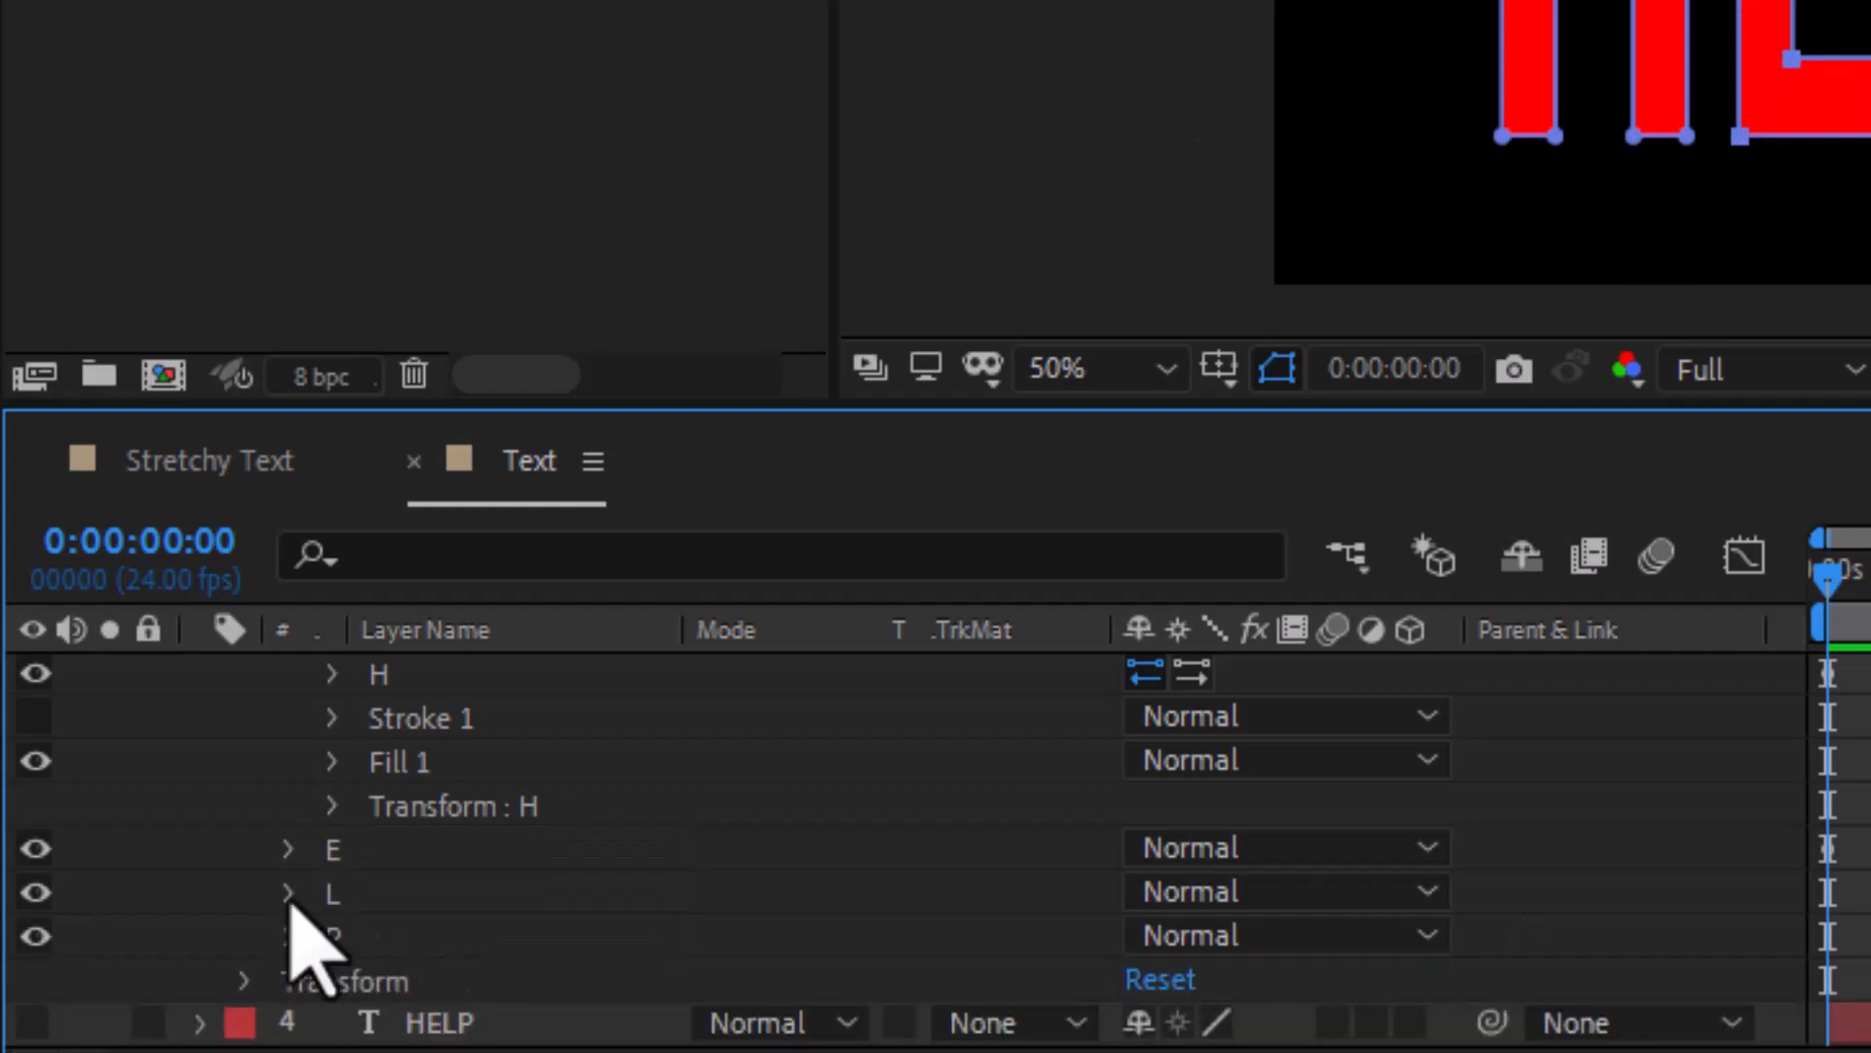
click(288, 894)
click(331, 893)
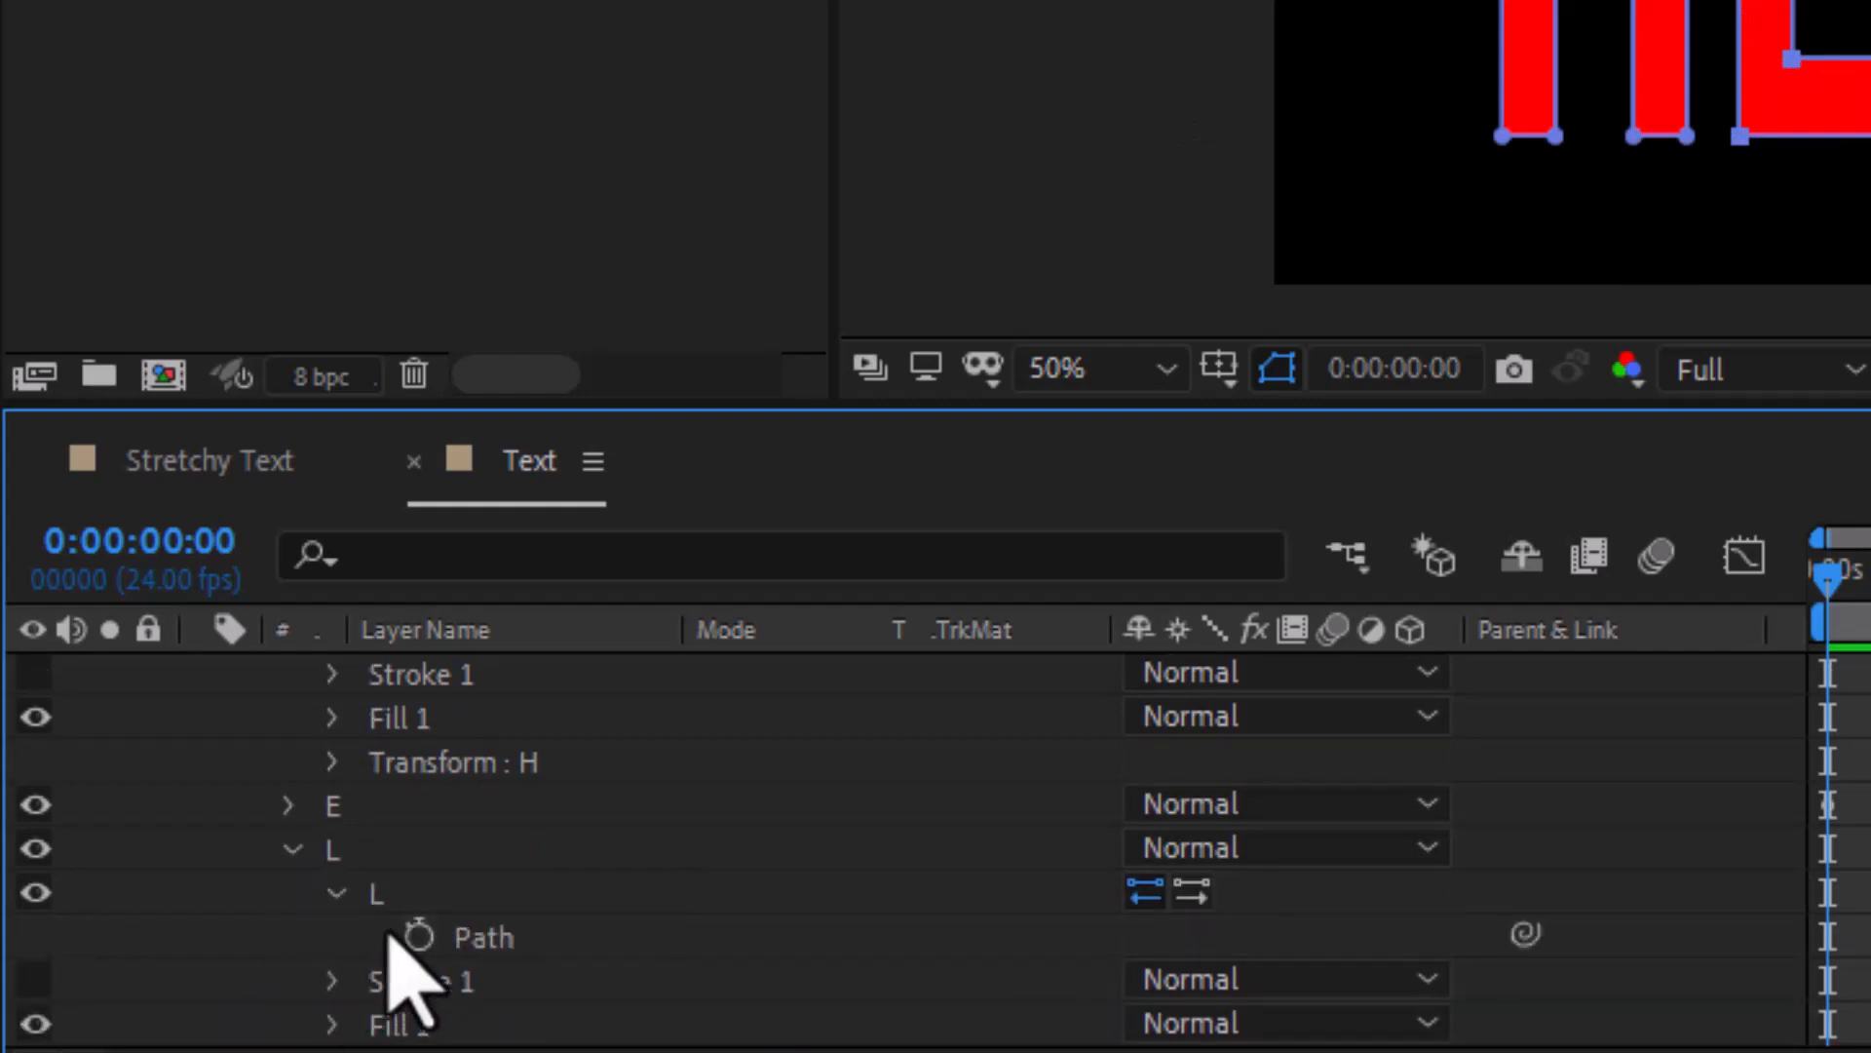
click(417, 935)
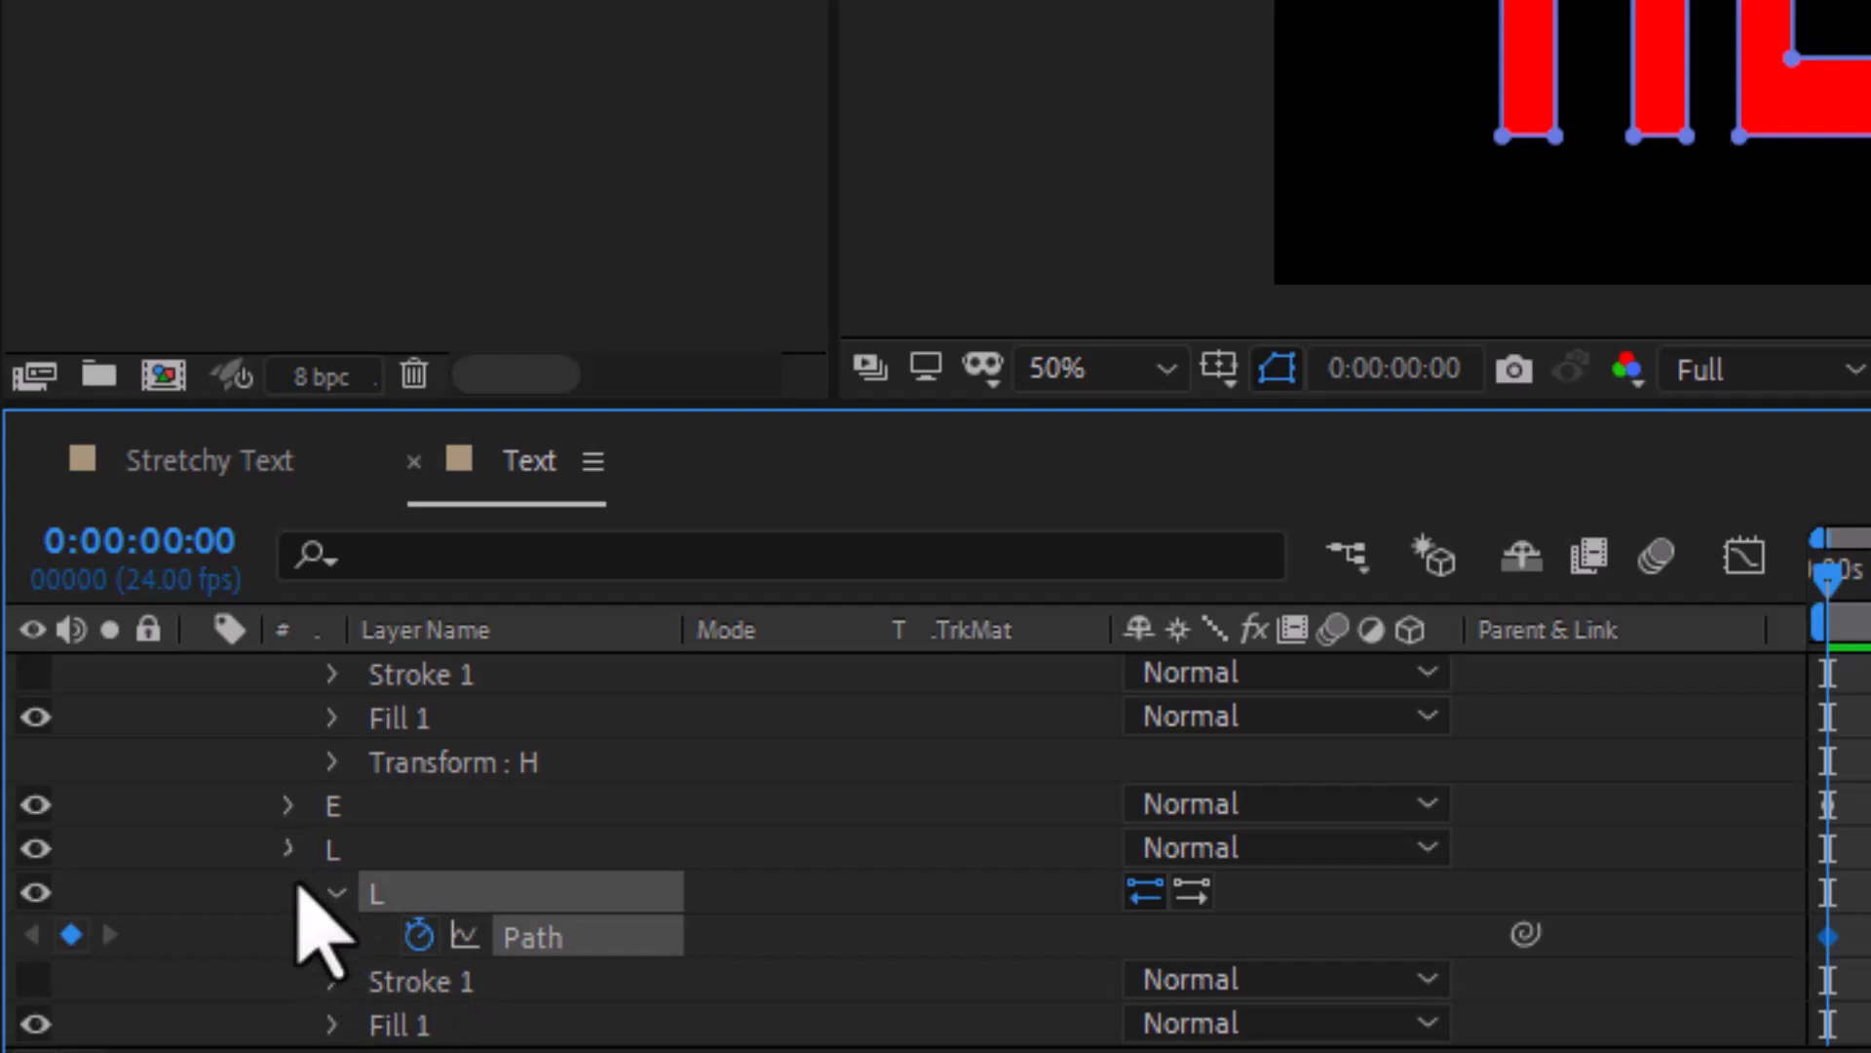
Set keyframes at 0:00:00:00 for both paths of the letter P in HELP 01 and collapse the layer
click(288, 937)
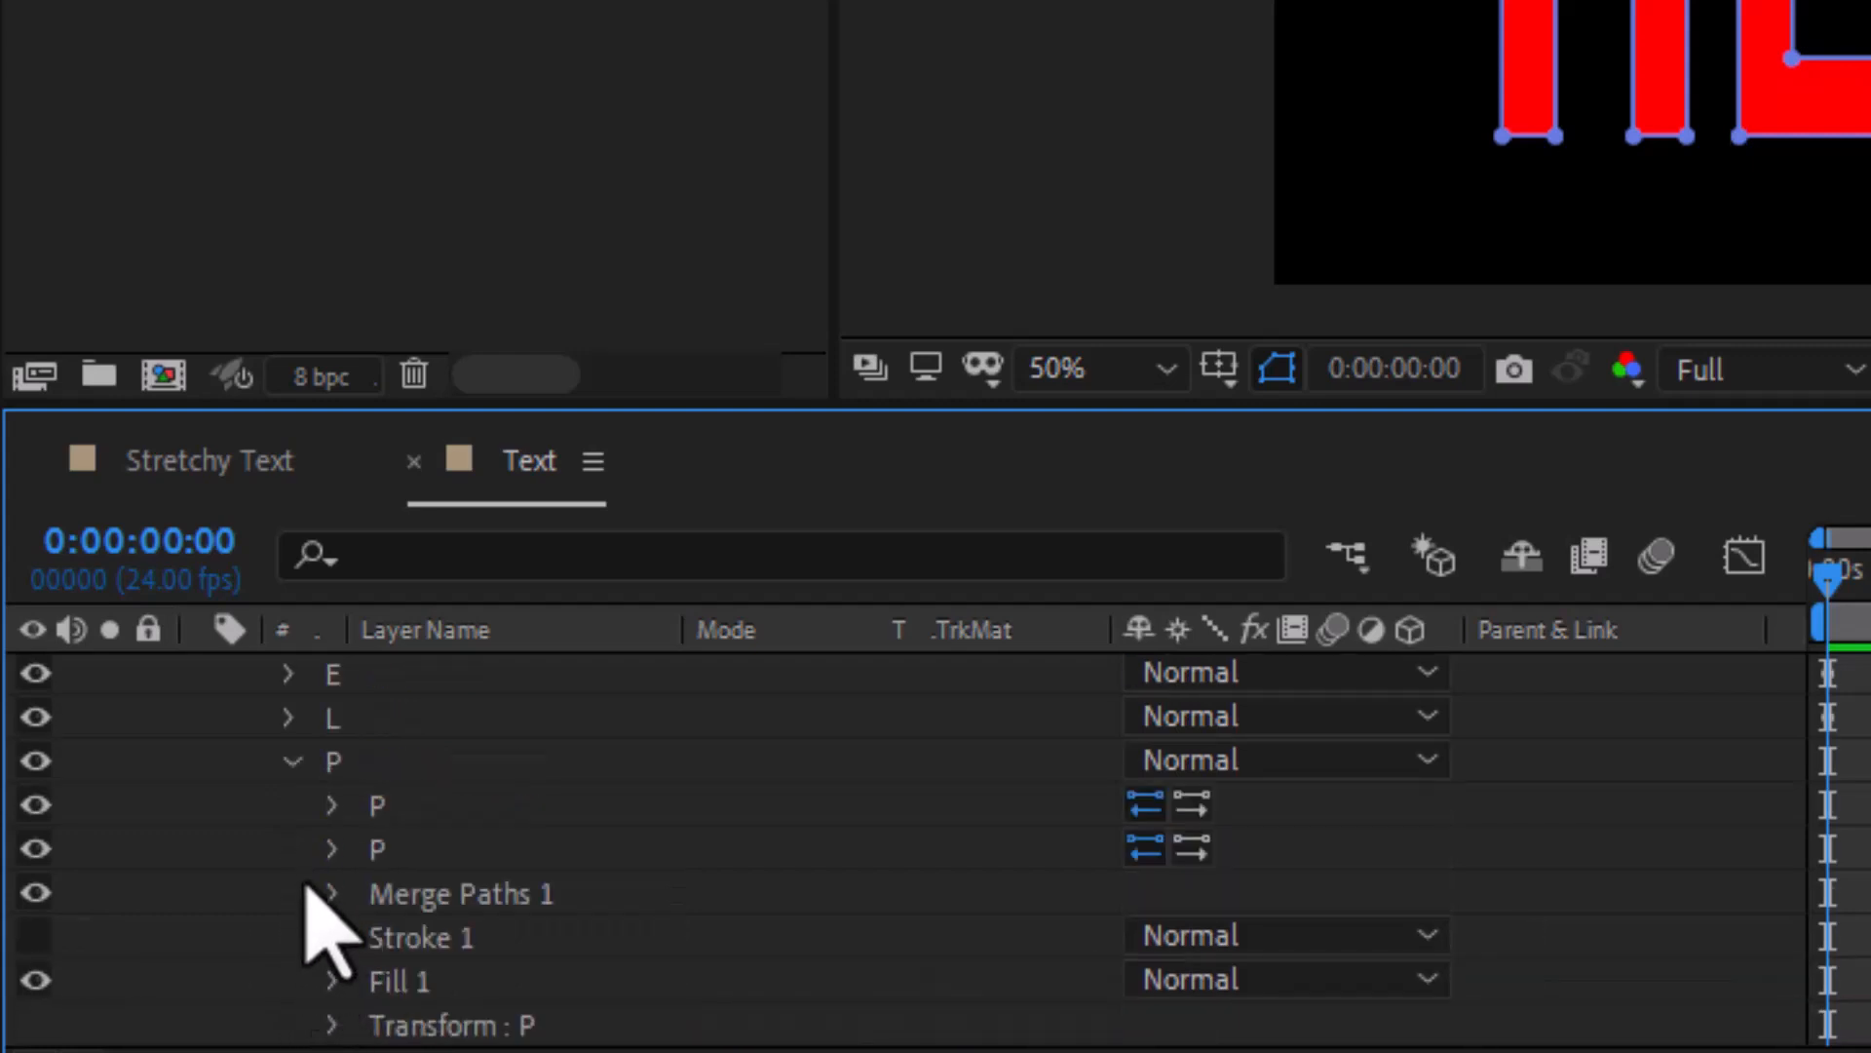
click(337, 803)
click(332, 893)
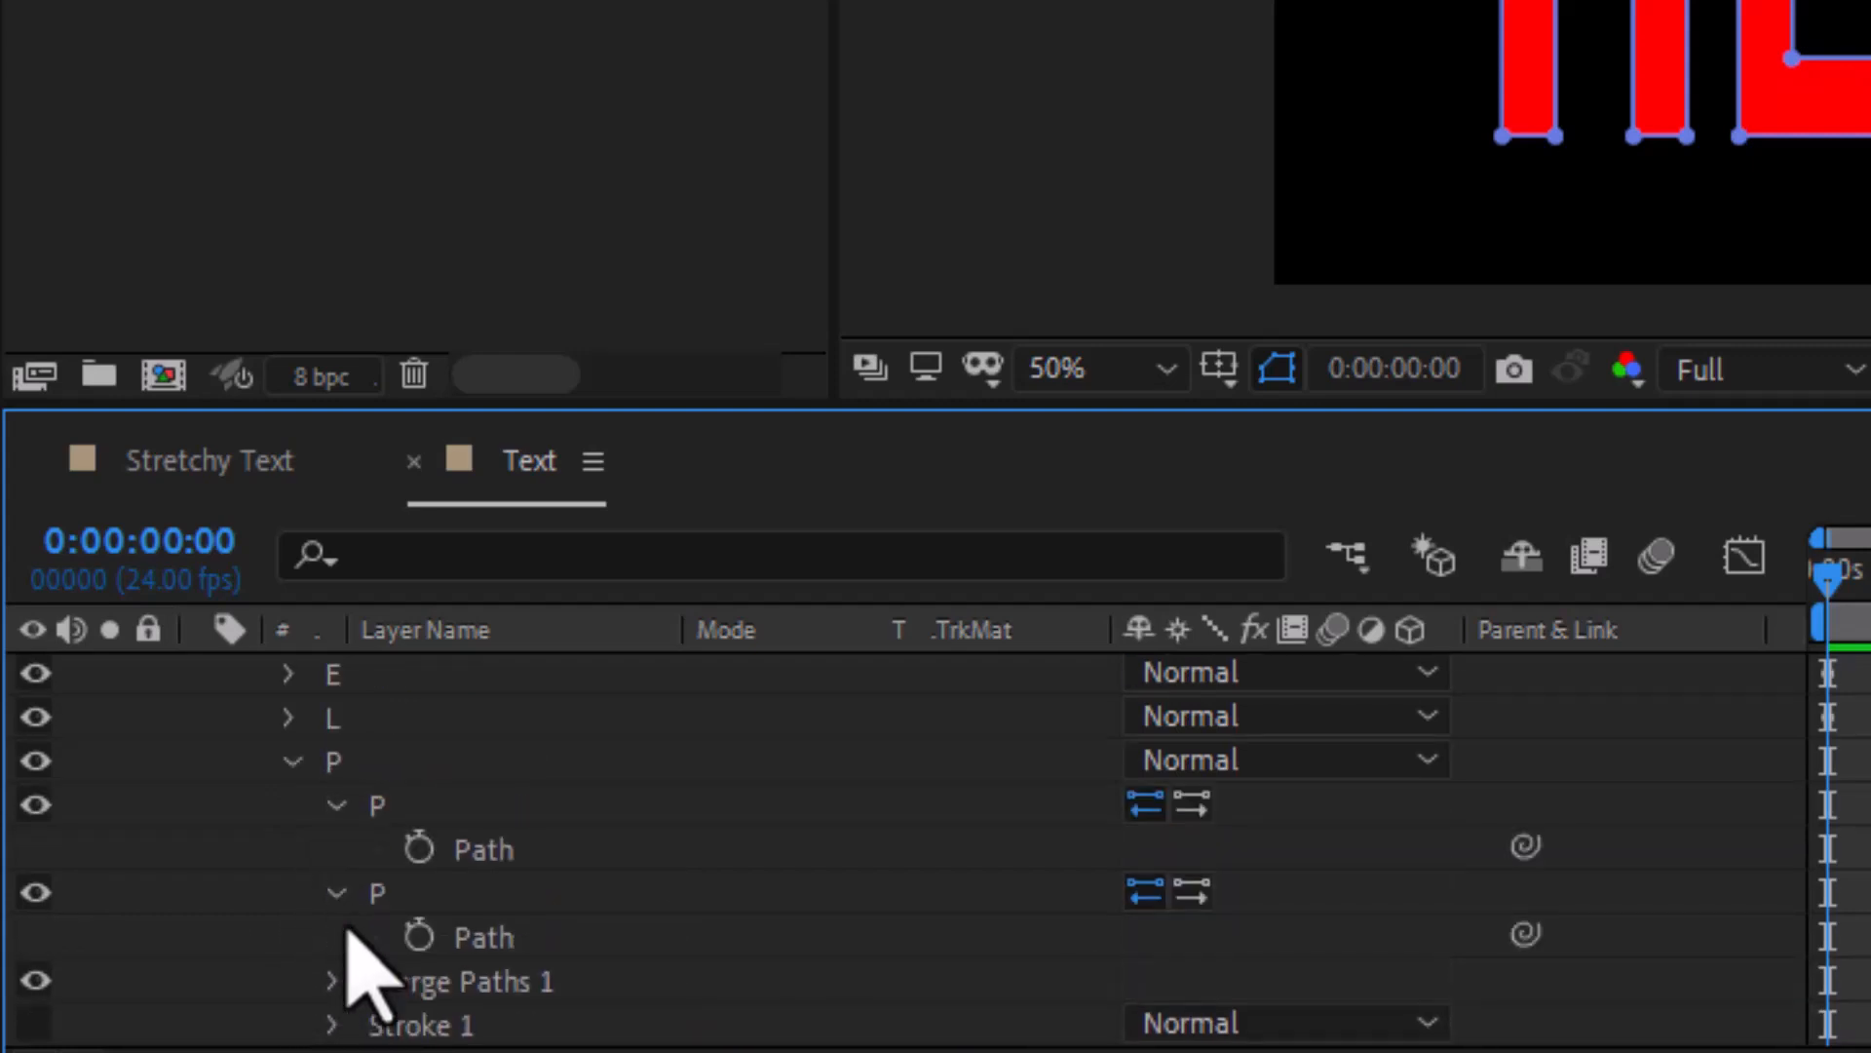
click(419, 846)
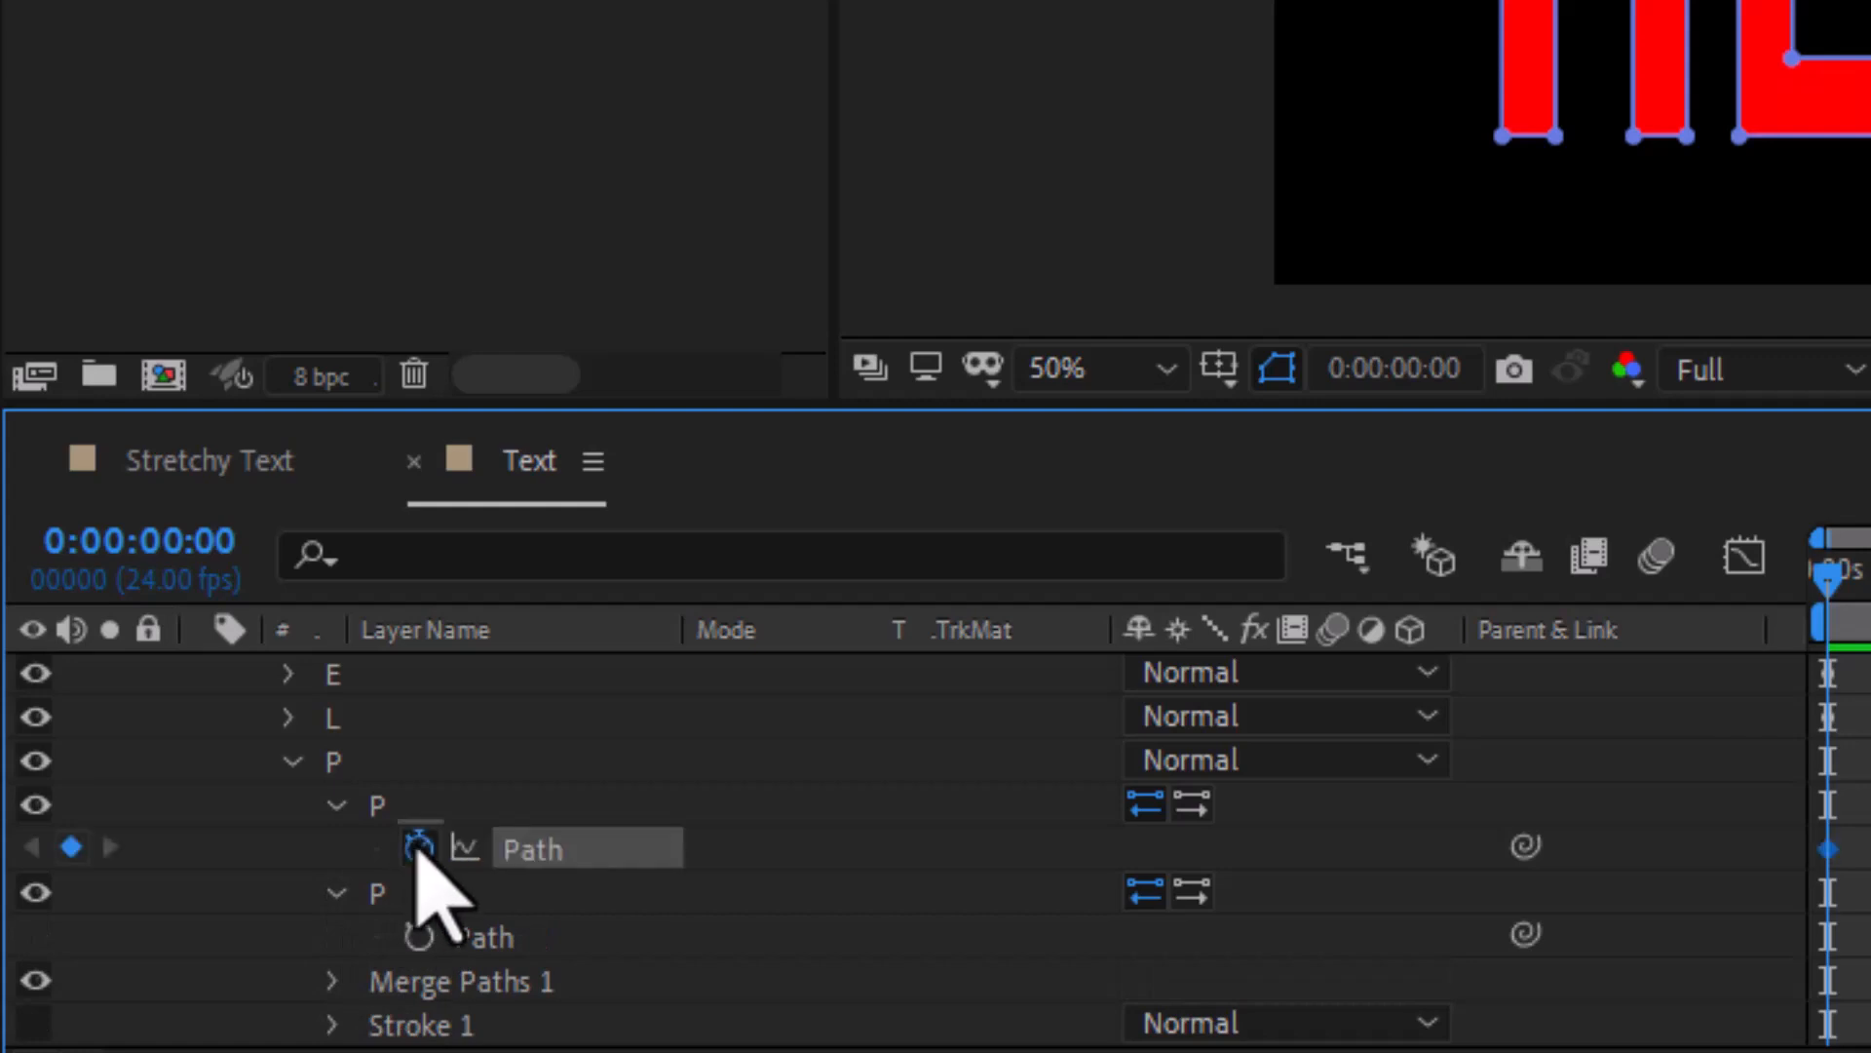
click(418, 936)
scroll(478, 921, up, 3)
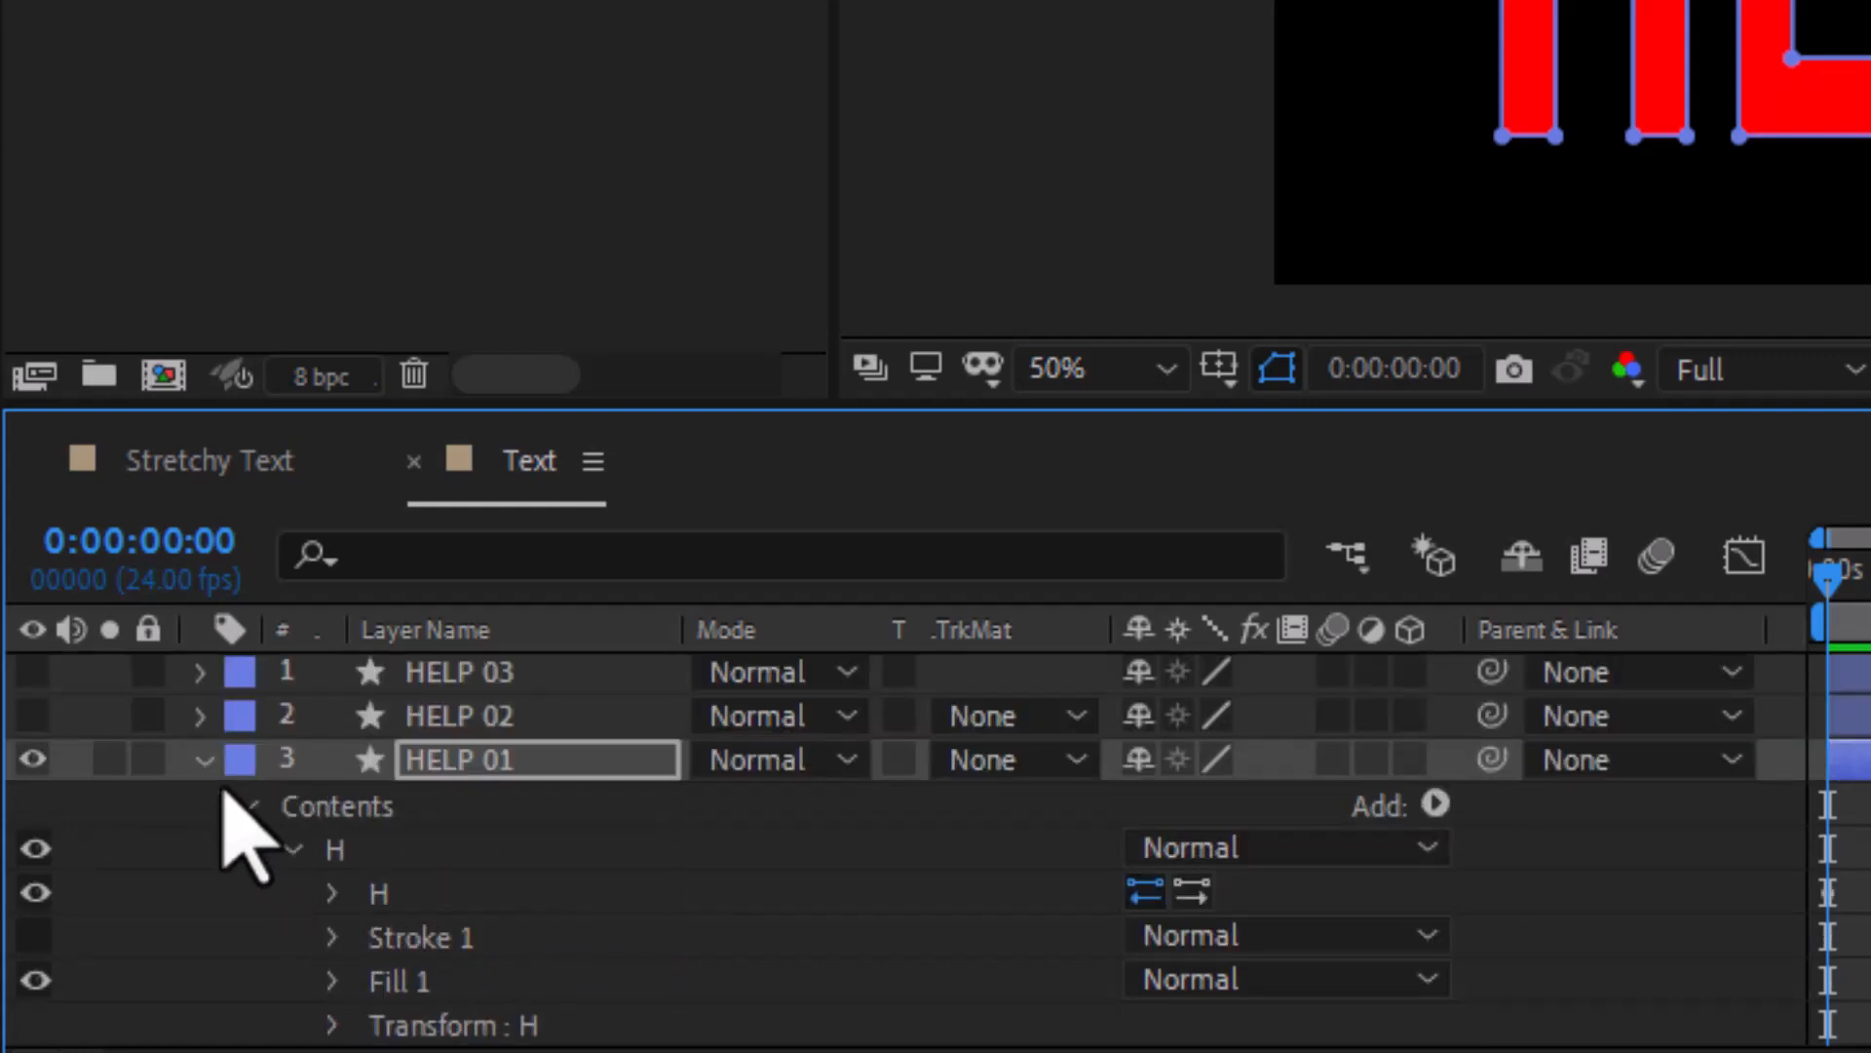
click(200, 762)
Filter the properties of the HELP 02 and HELP 03 layers by "path" and make the timeline area taller
click(460, 717)
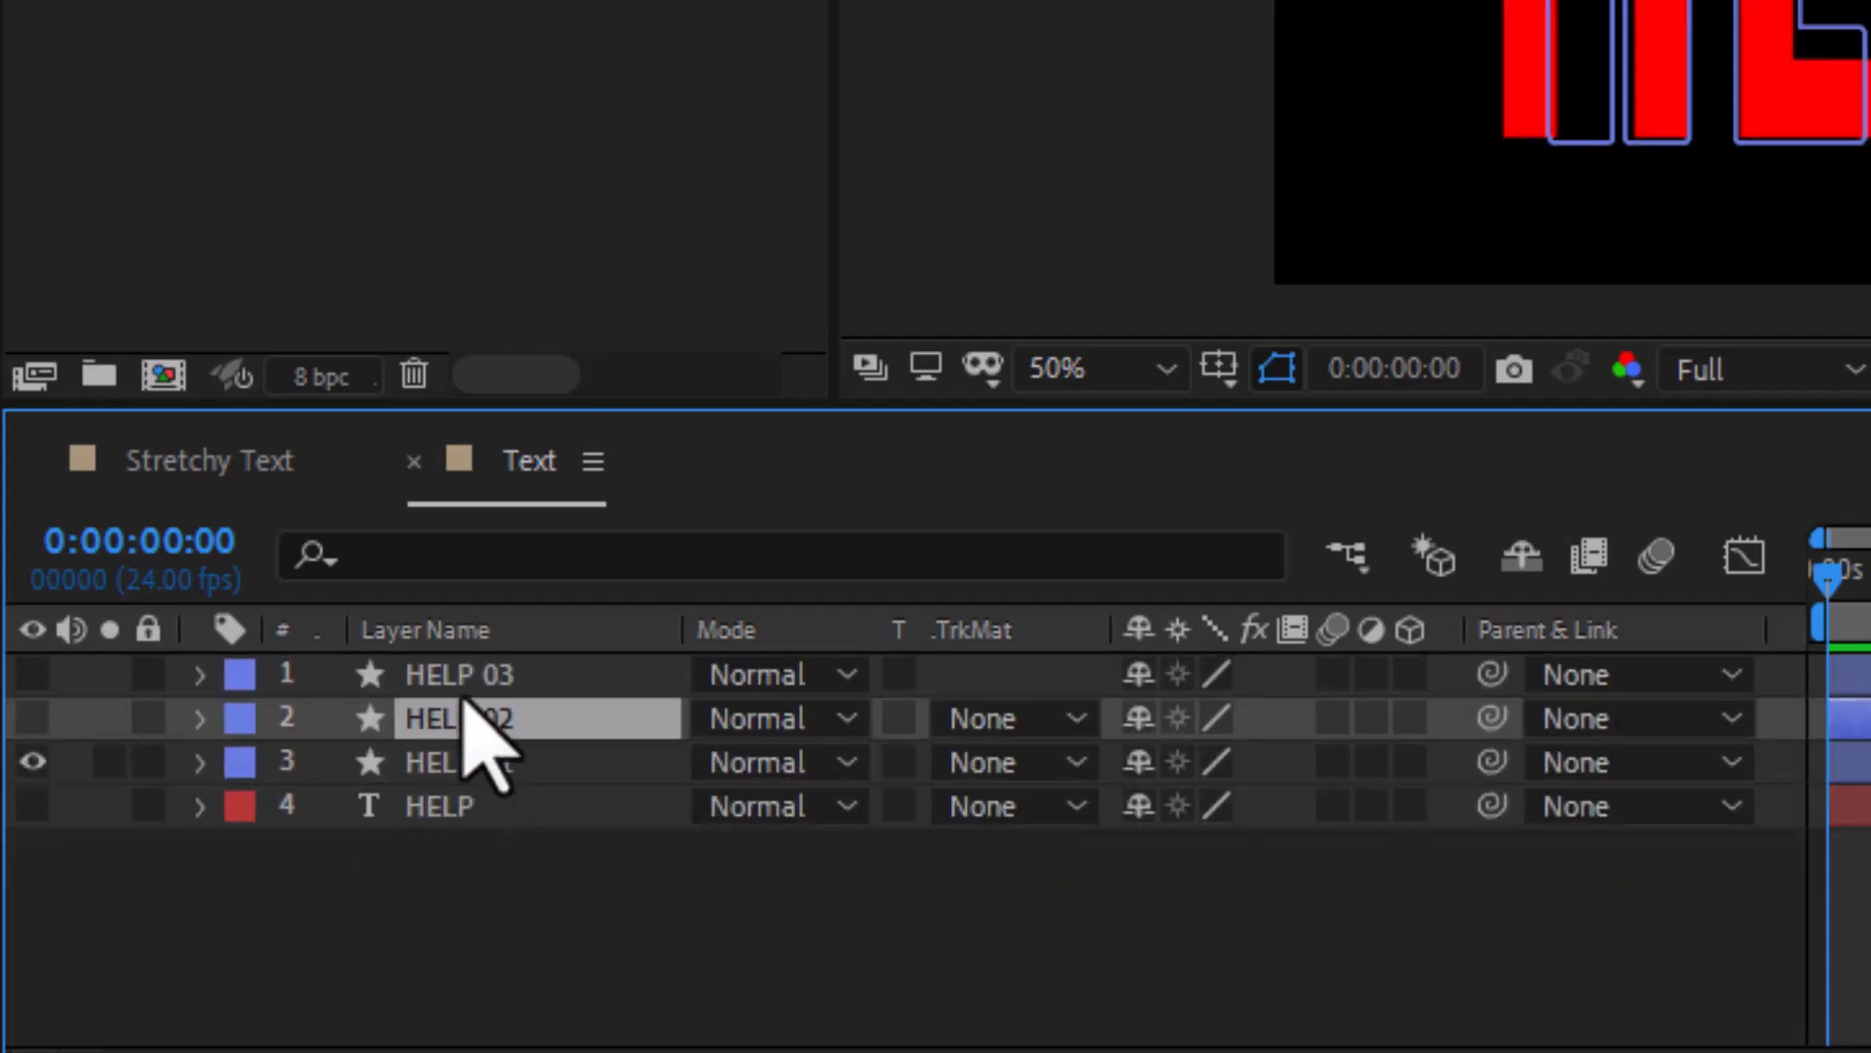
shift+click(471, 676)
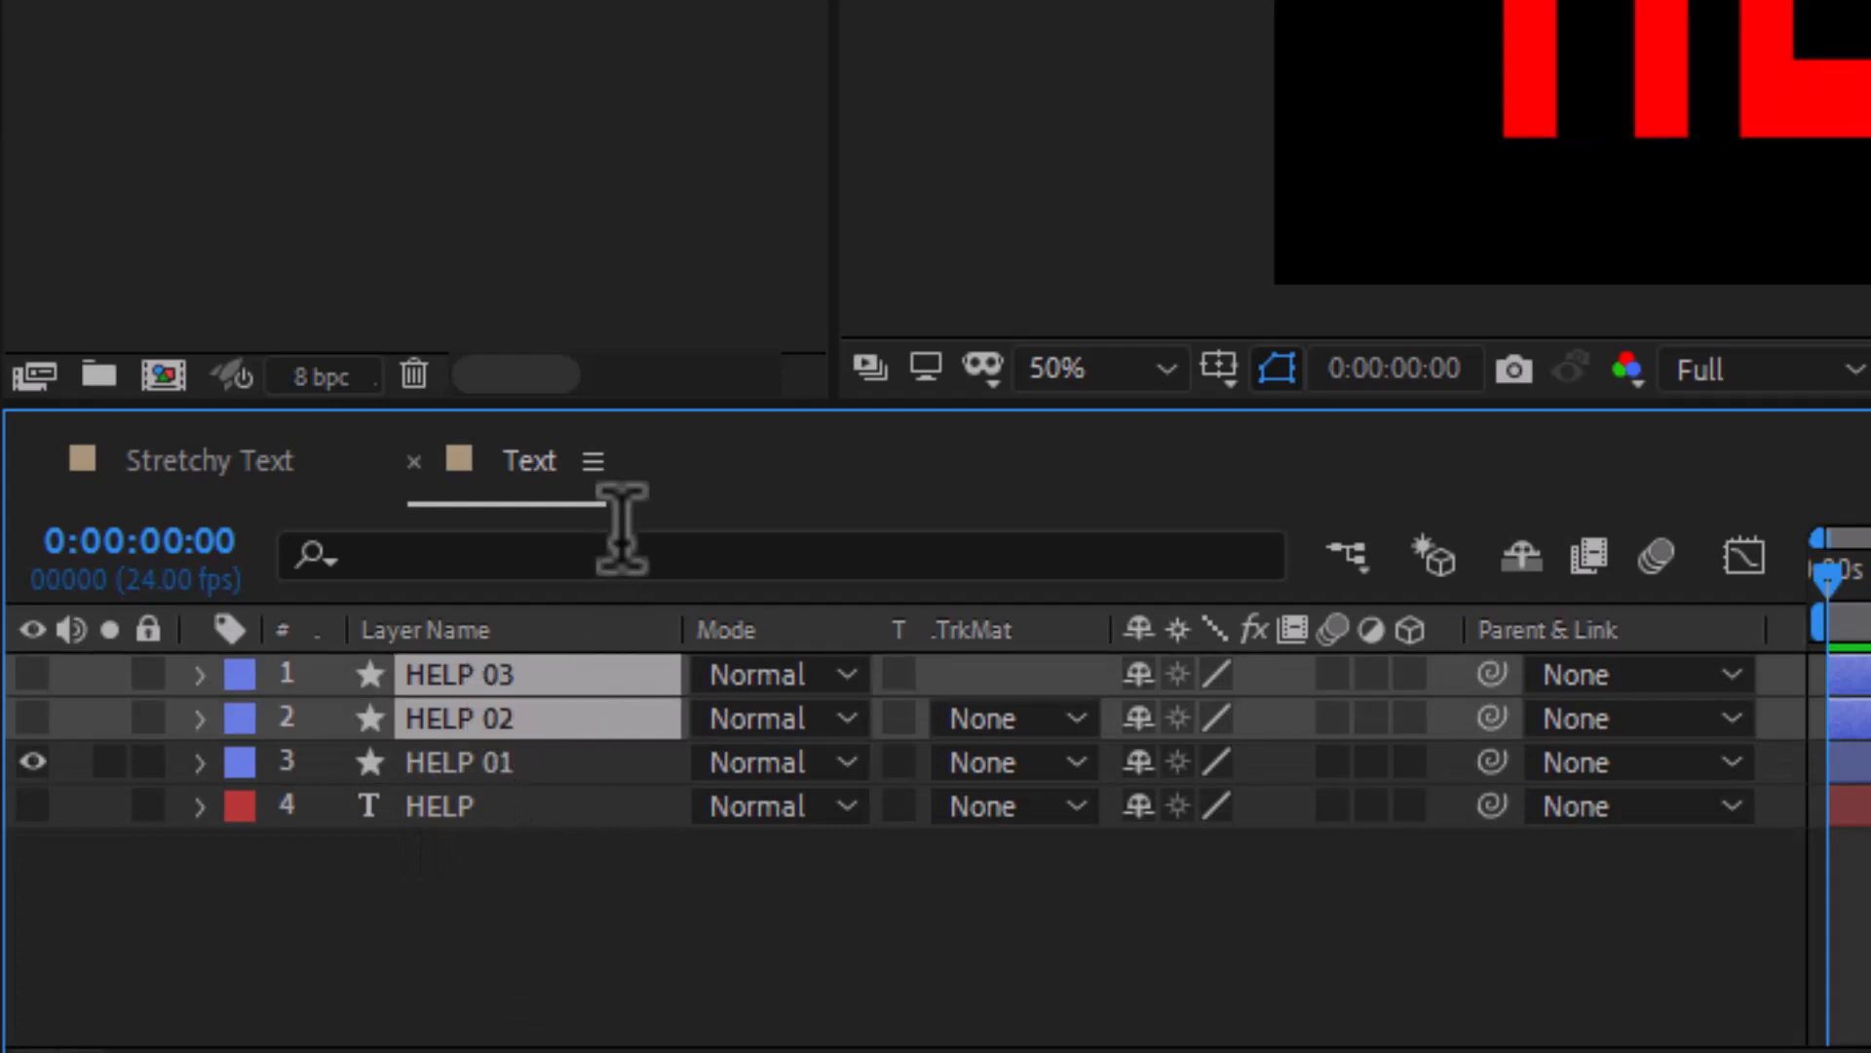
click(568, 556)
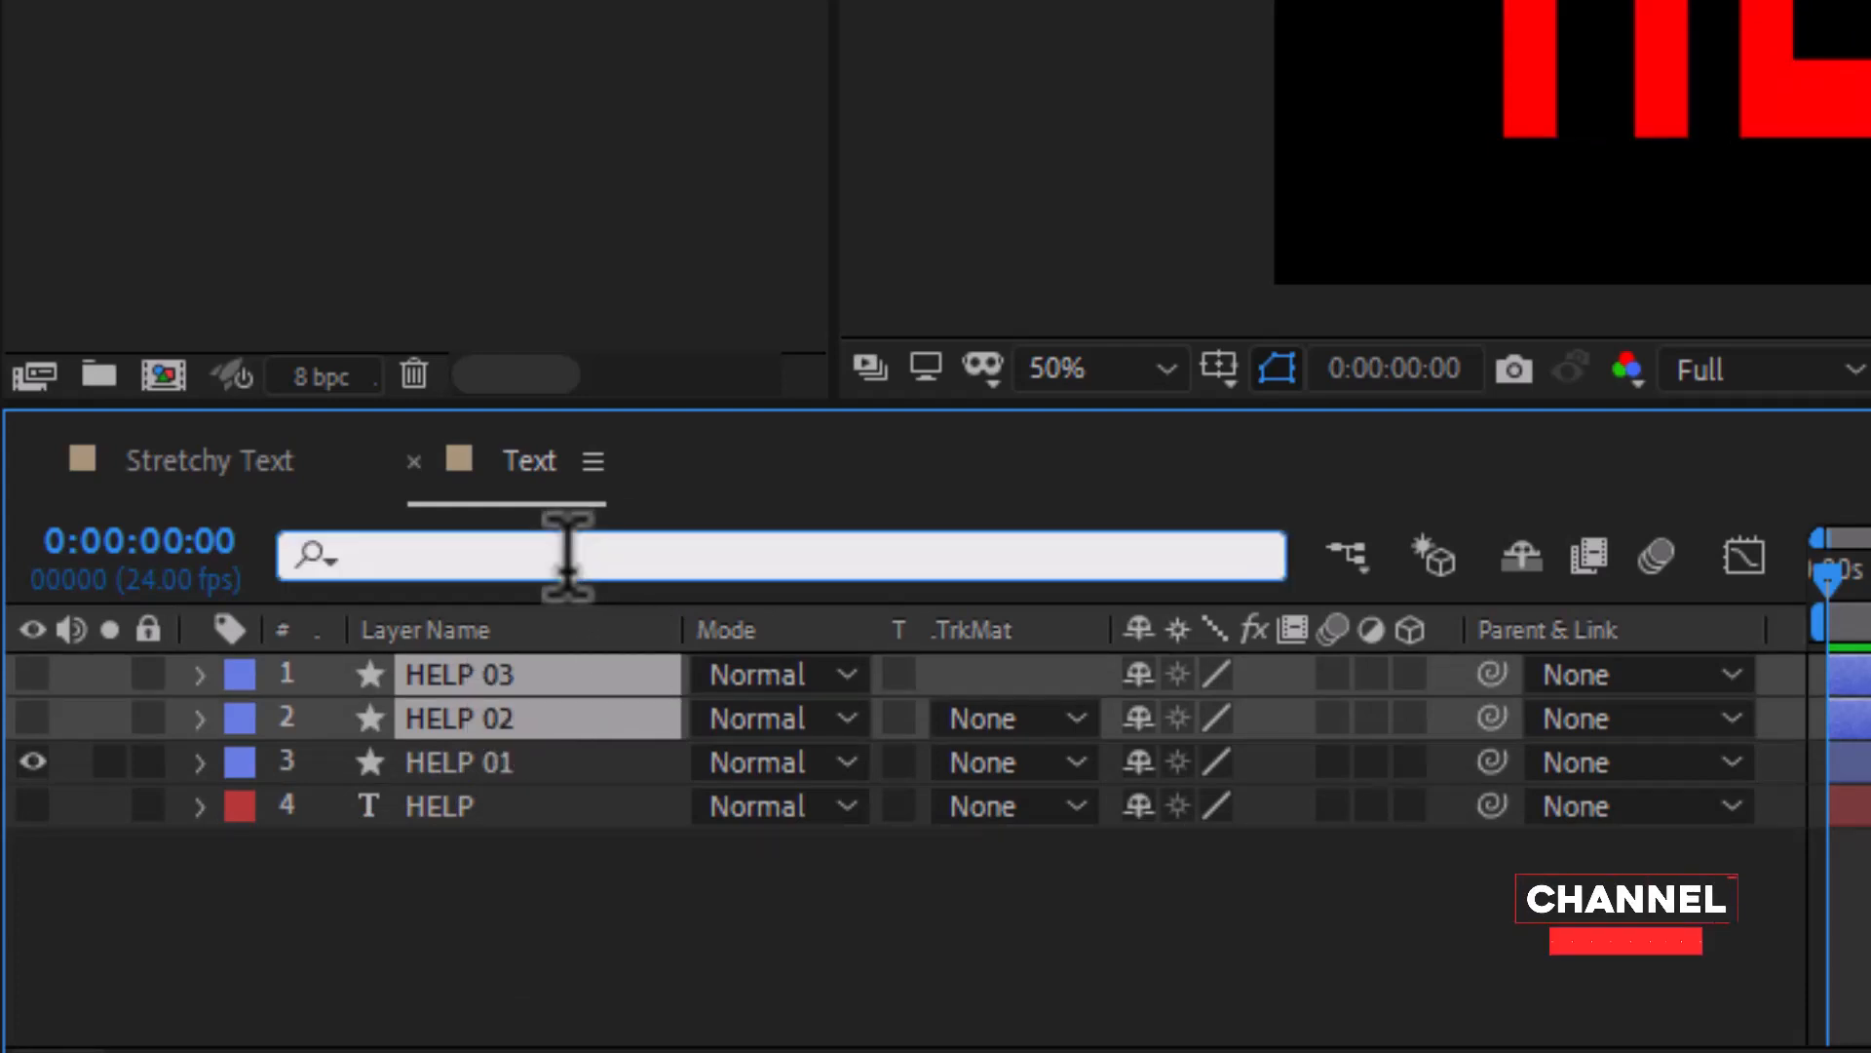
text(path)
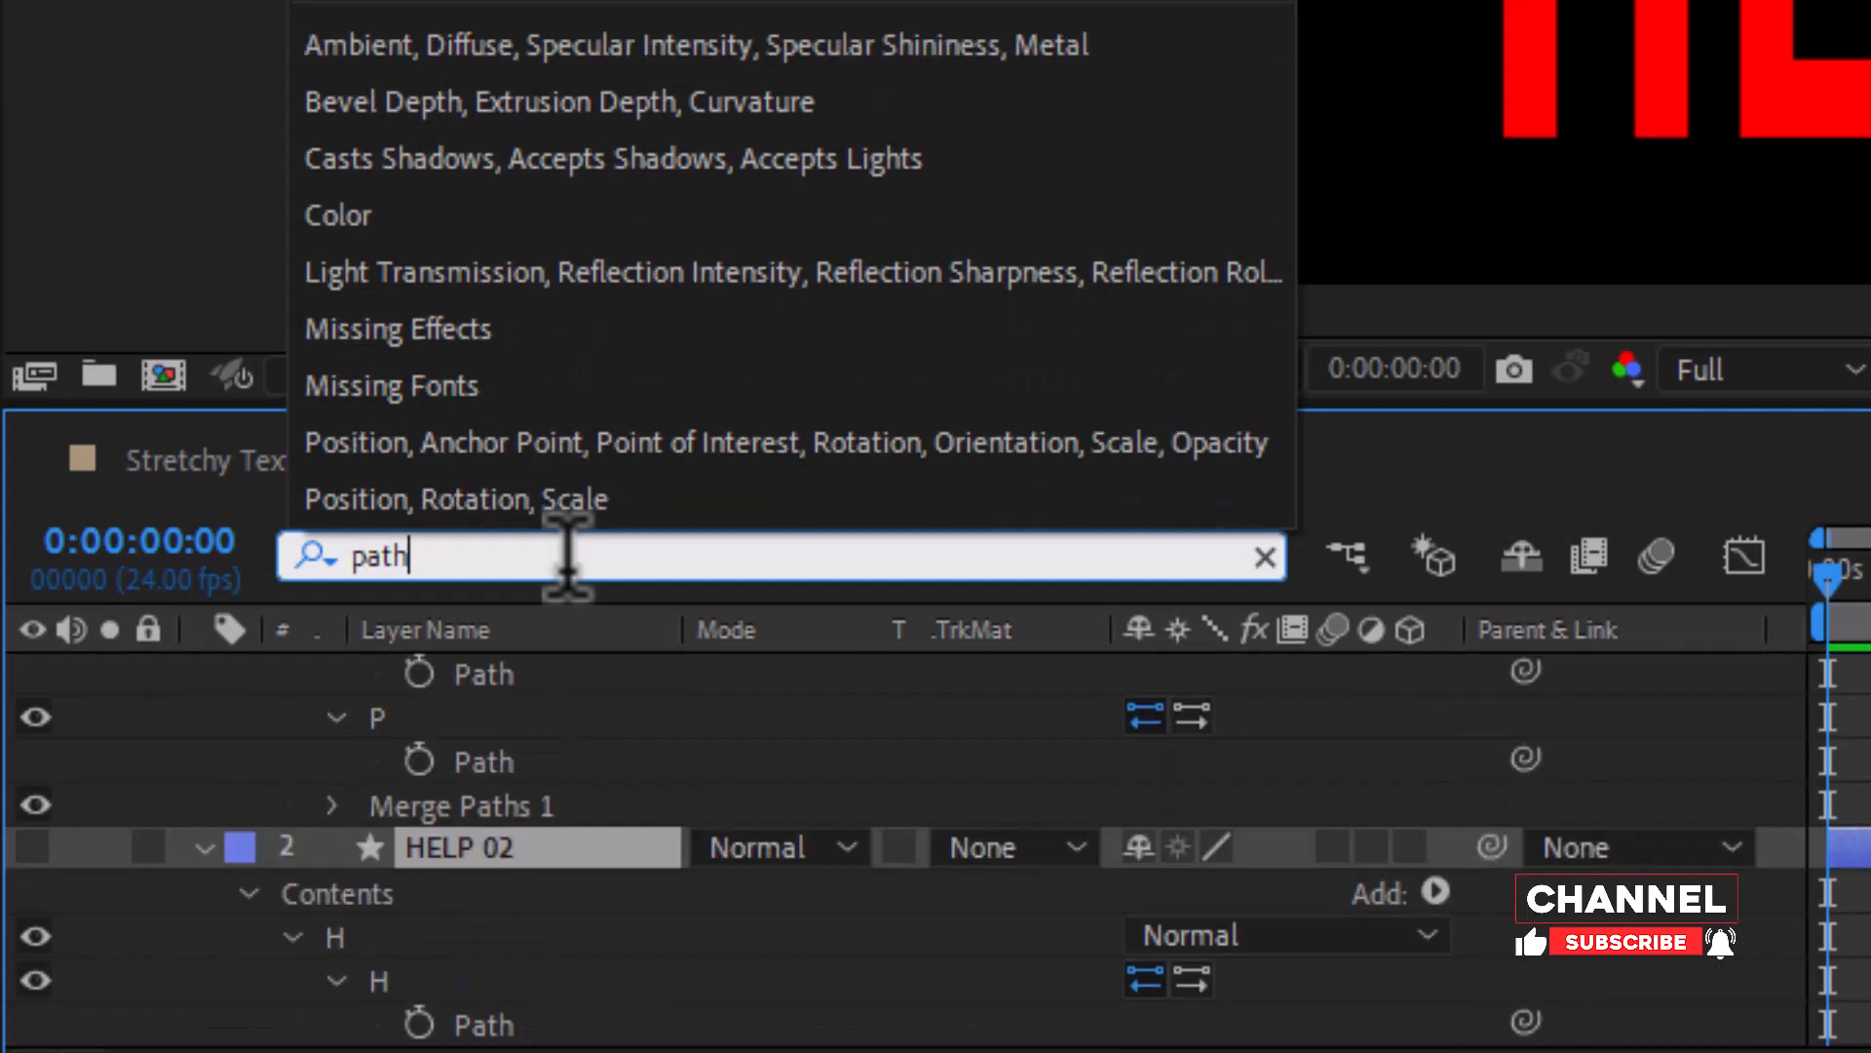
click(510, 679)
scroll(507, 751, up, 8)
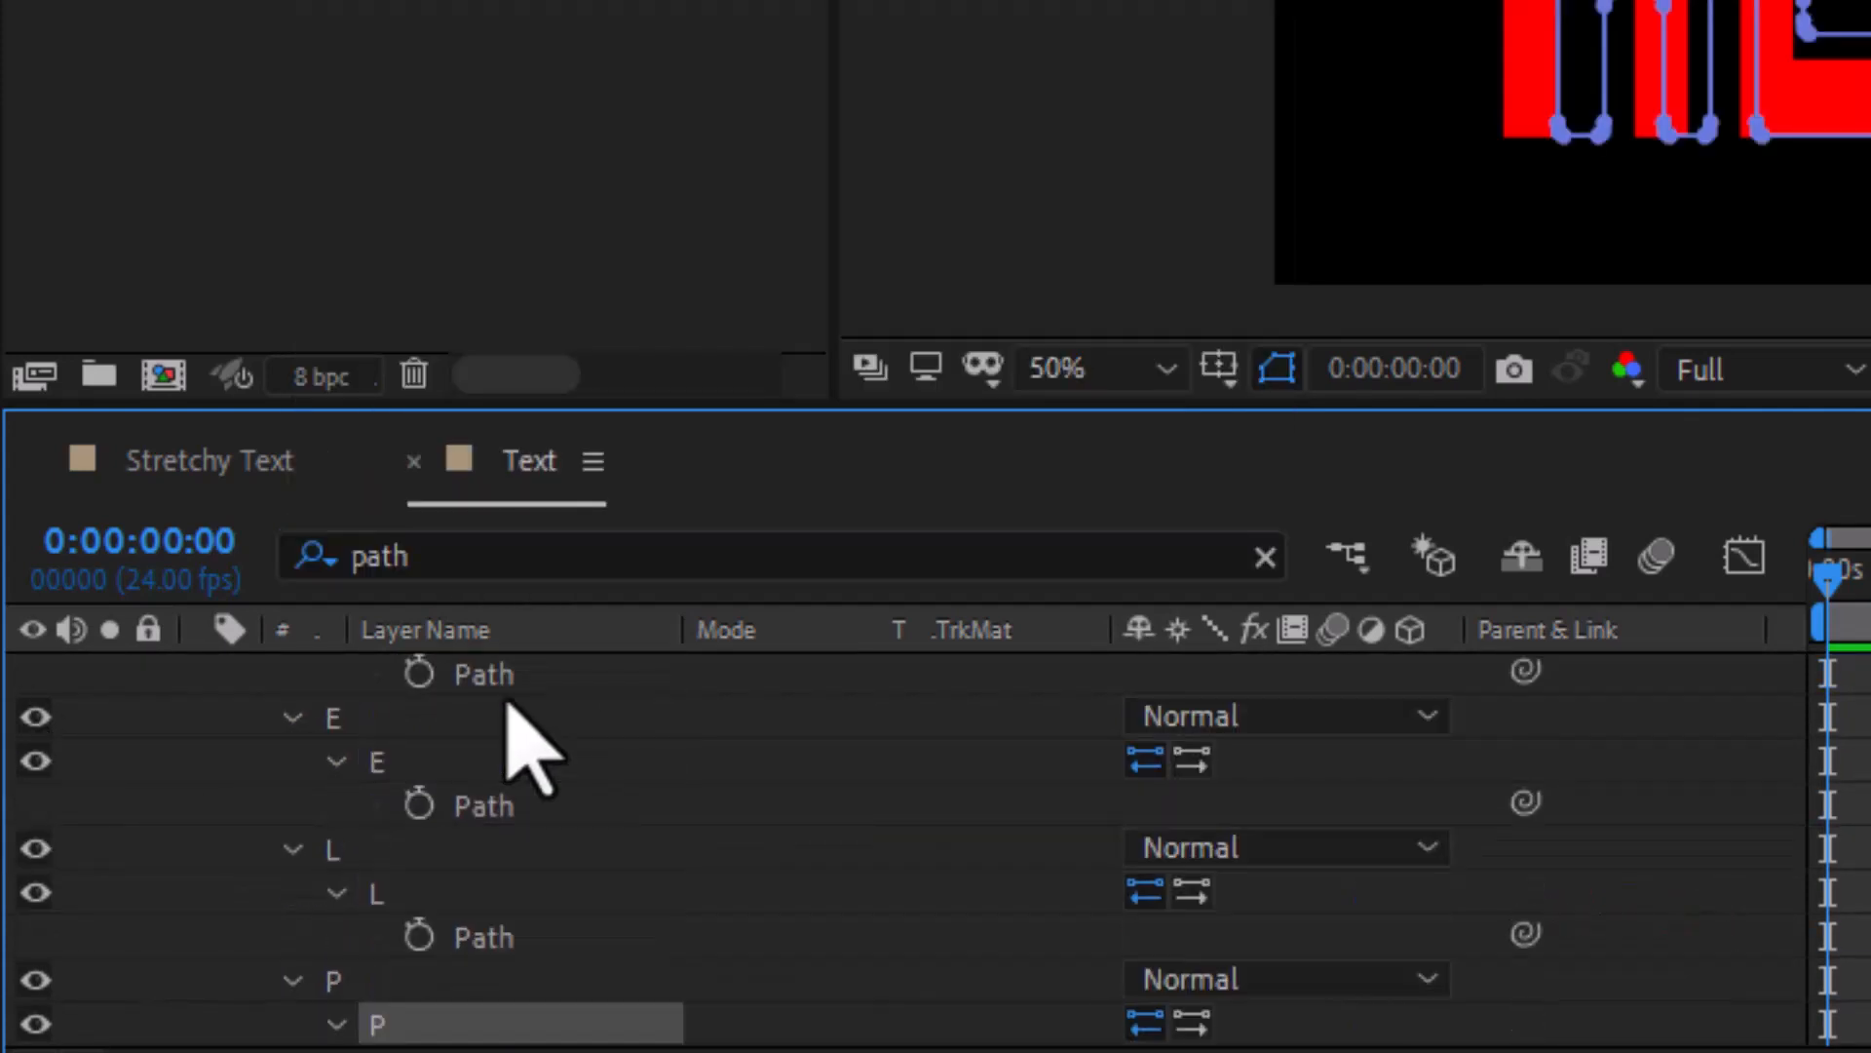
scroll(408, 756, up, 1)
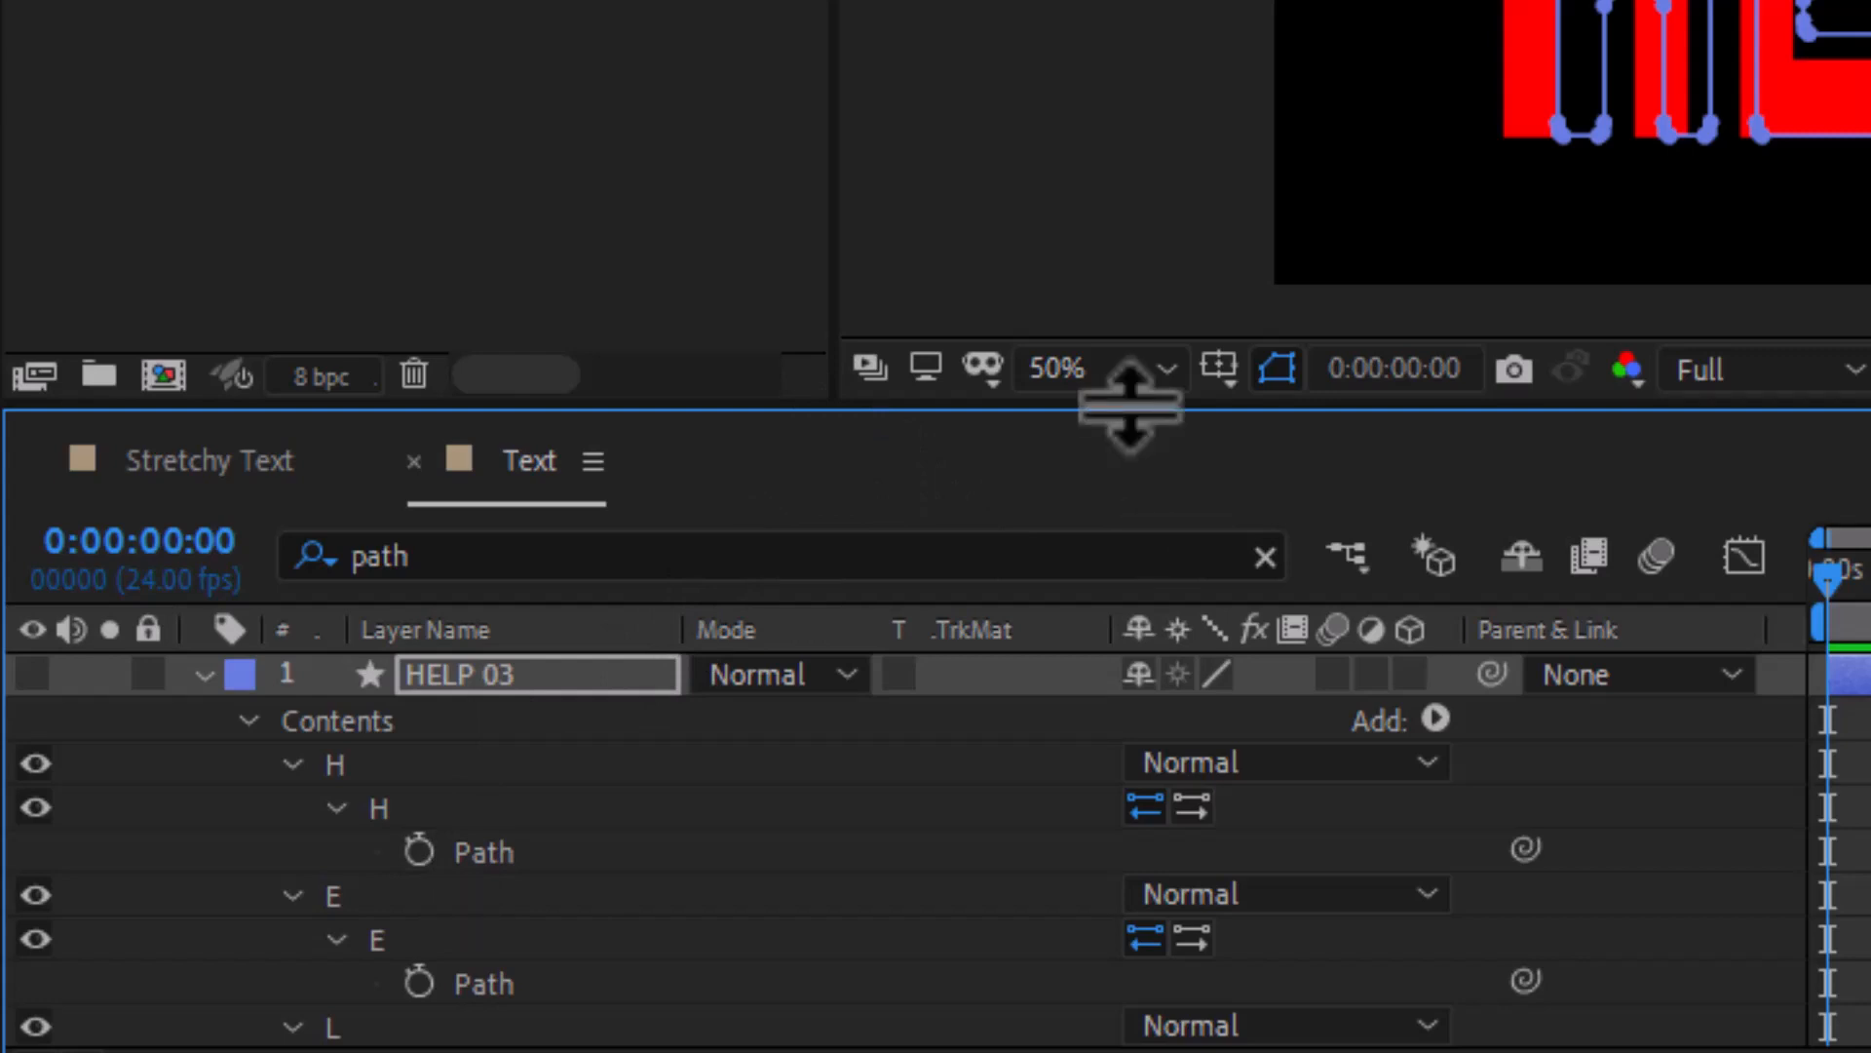
drag(1120, 405, 1150, 261)
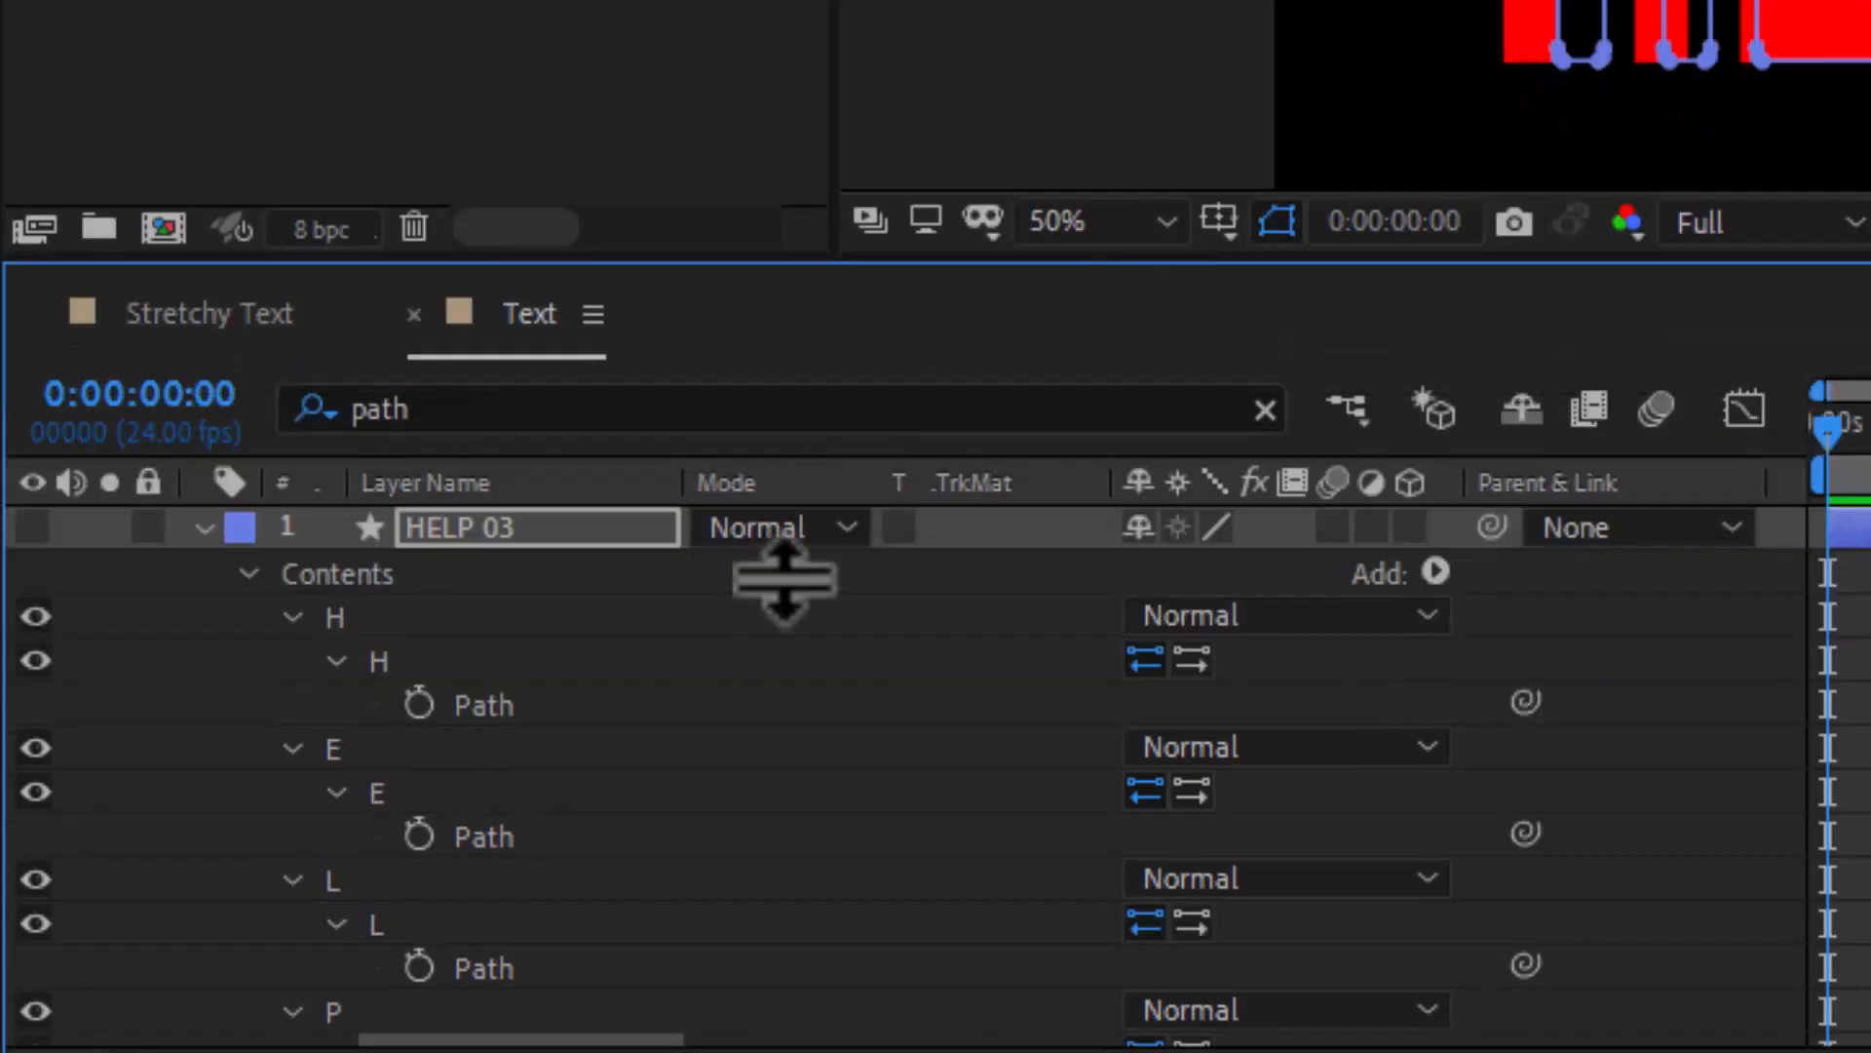
Set Path keyframes at 0:00:00:00 for all letters of HELP 03, including both paths of the P
click(419, 705)
click(419, 836)
click(419, 967)
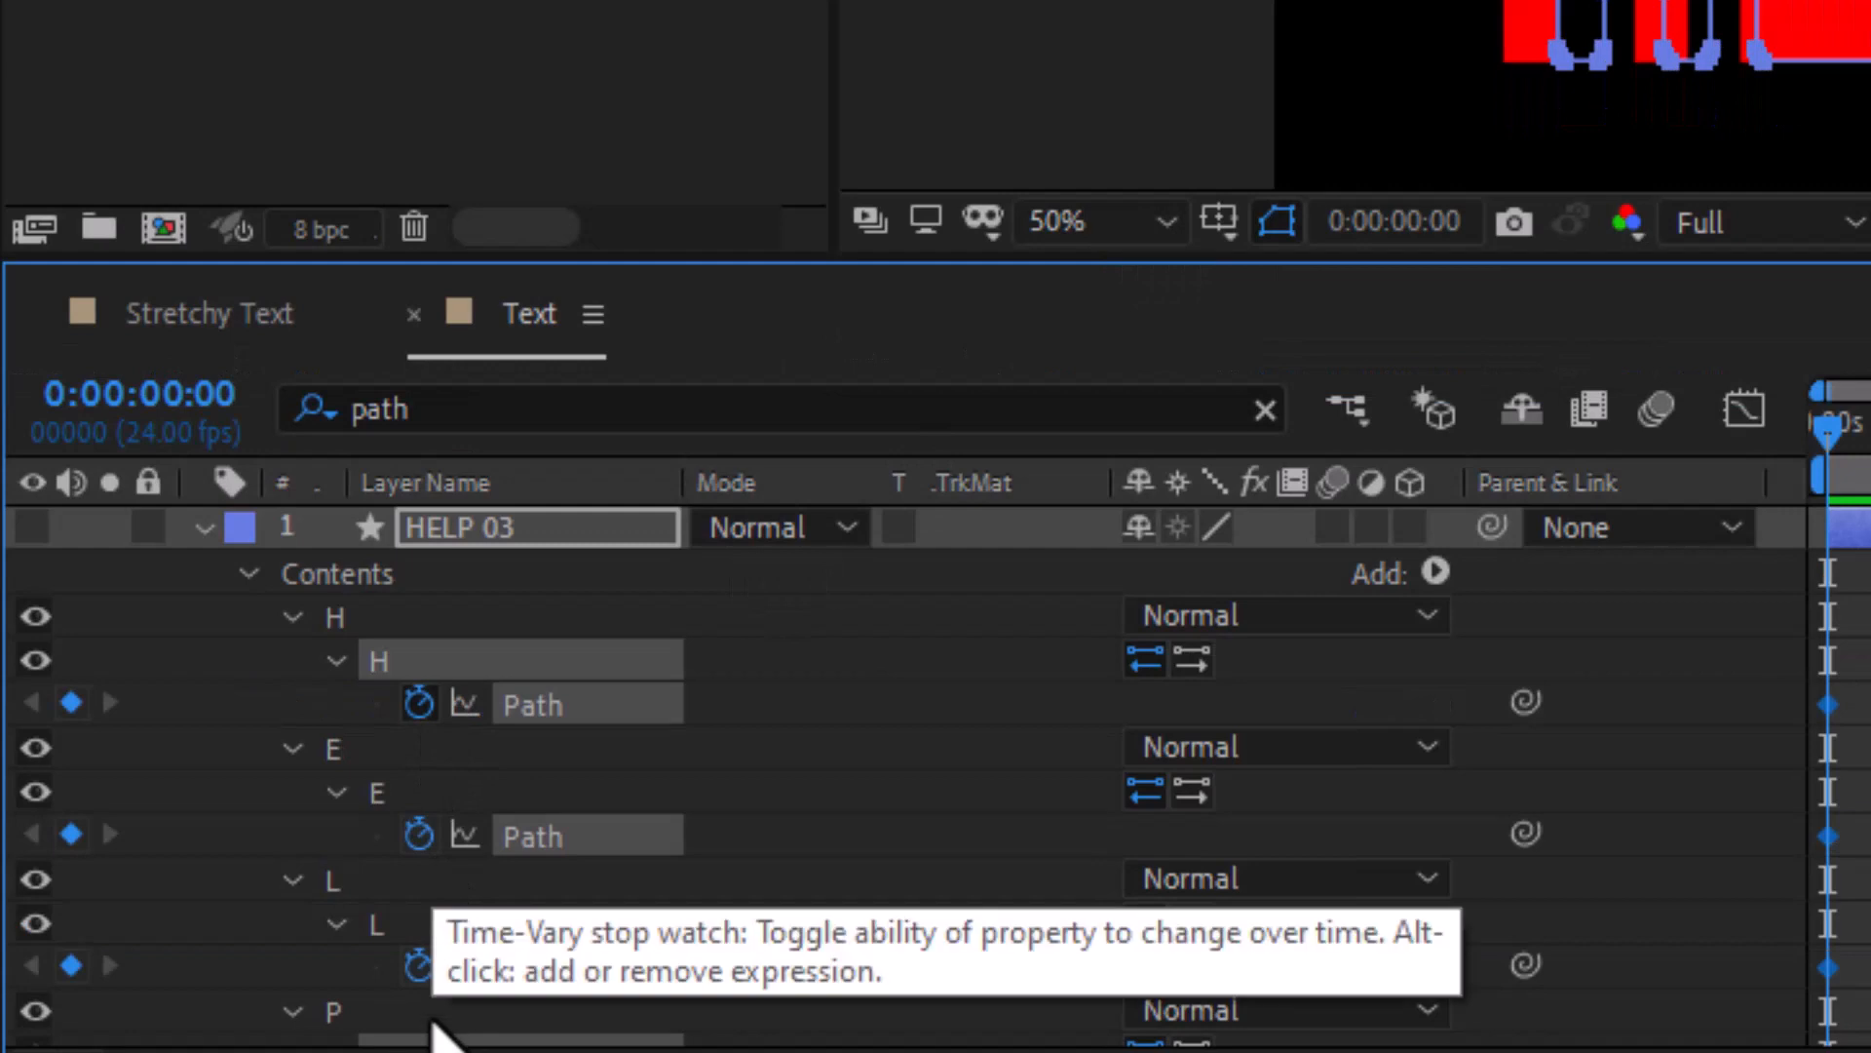
scroll(435, 1015, down, 2)
scroll(526, 911, down, 5)
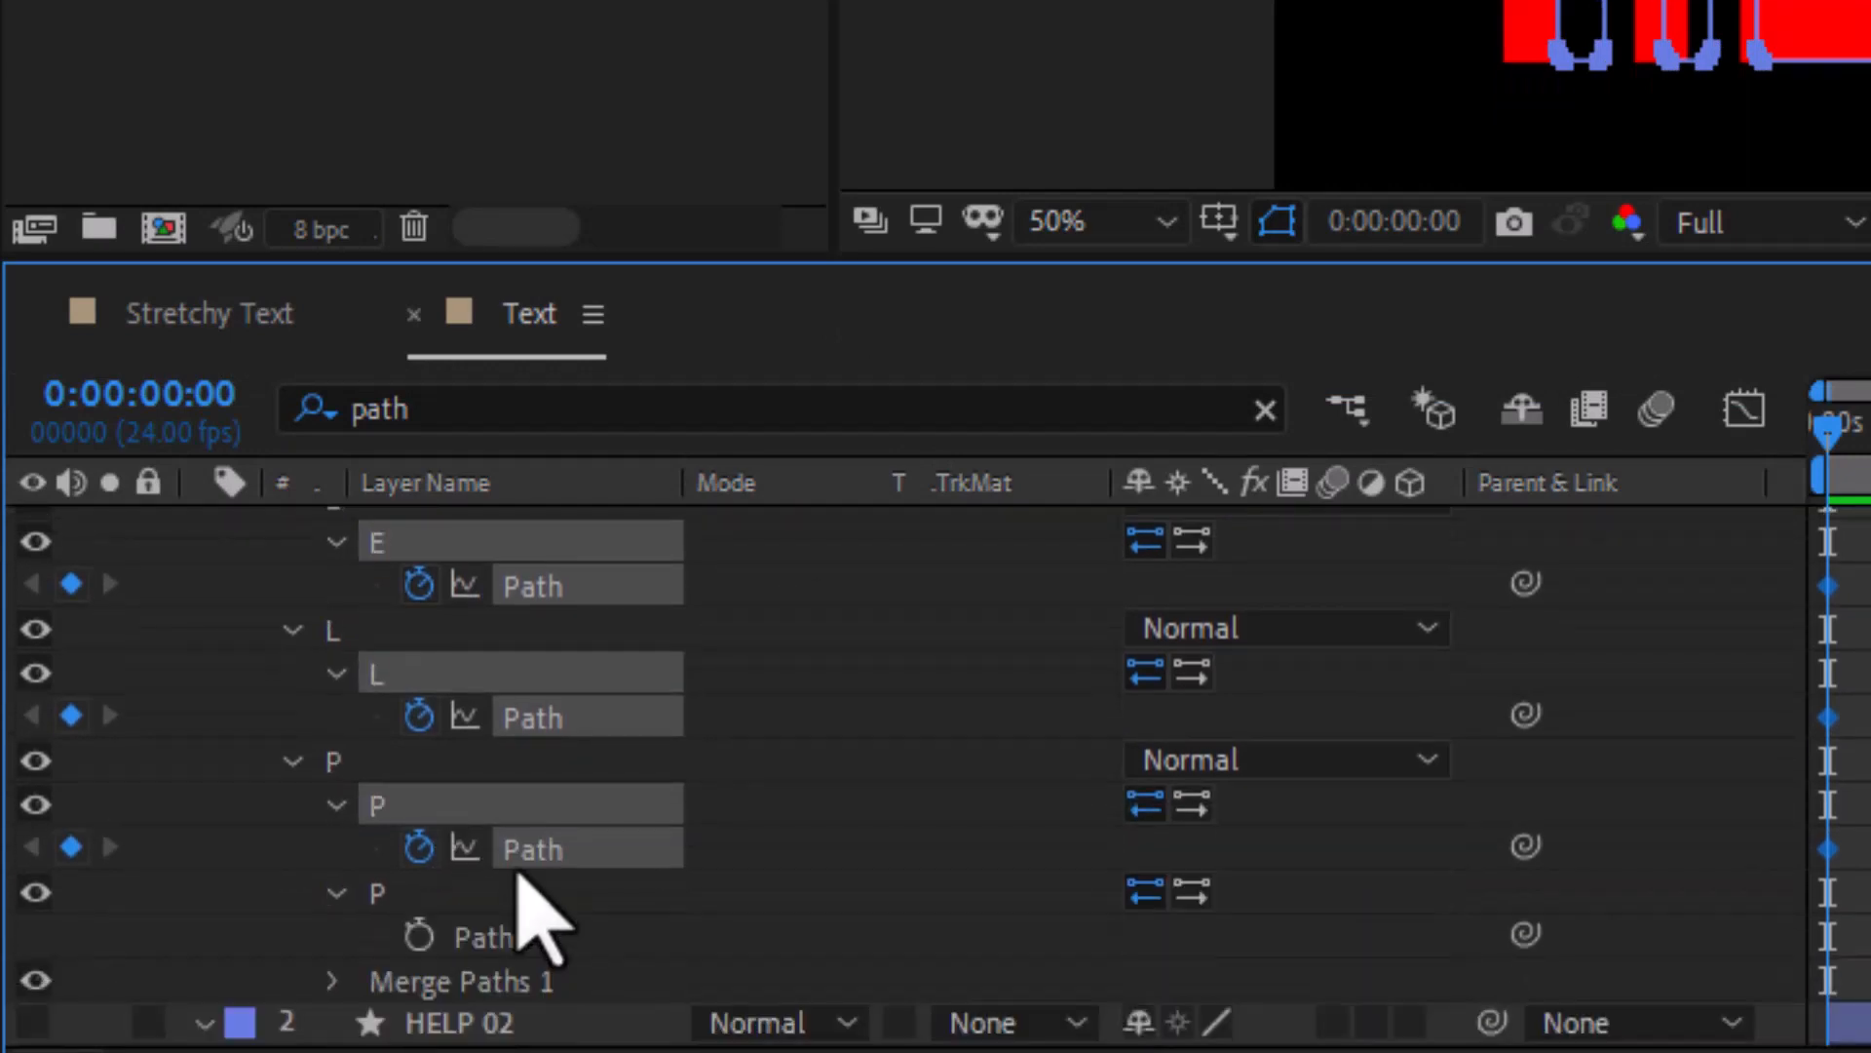
click(419, 802)
click(585, 805)
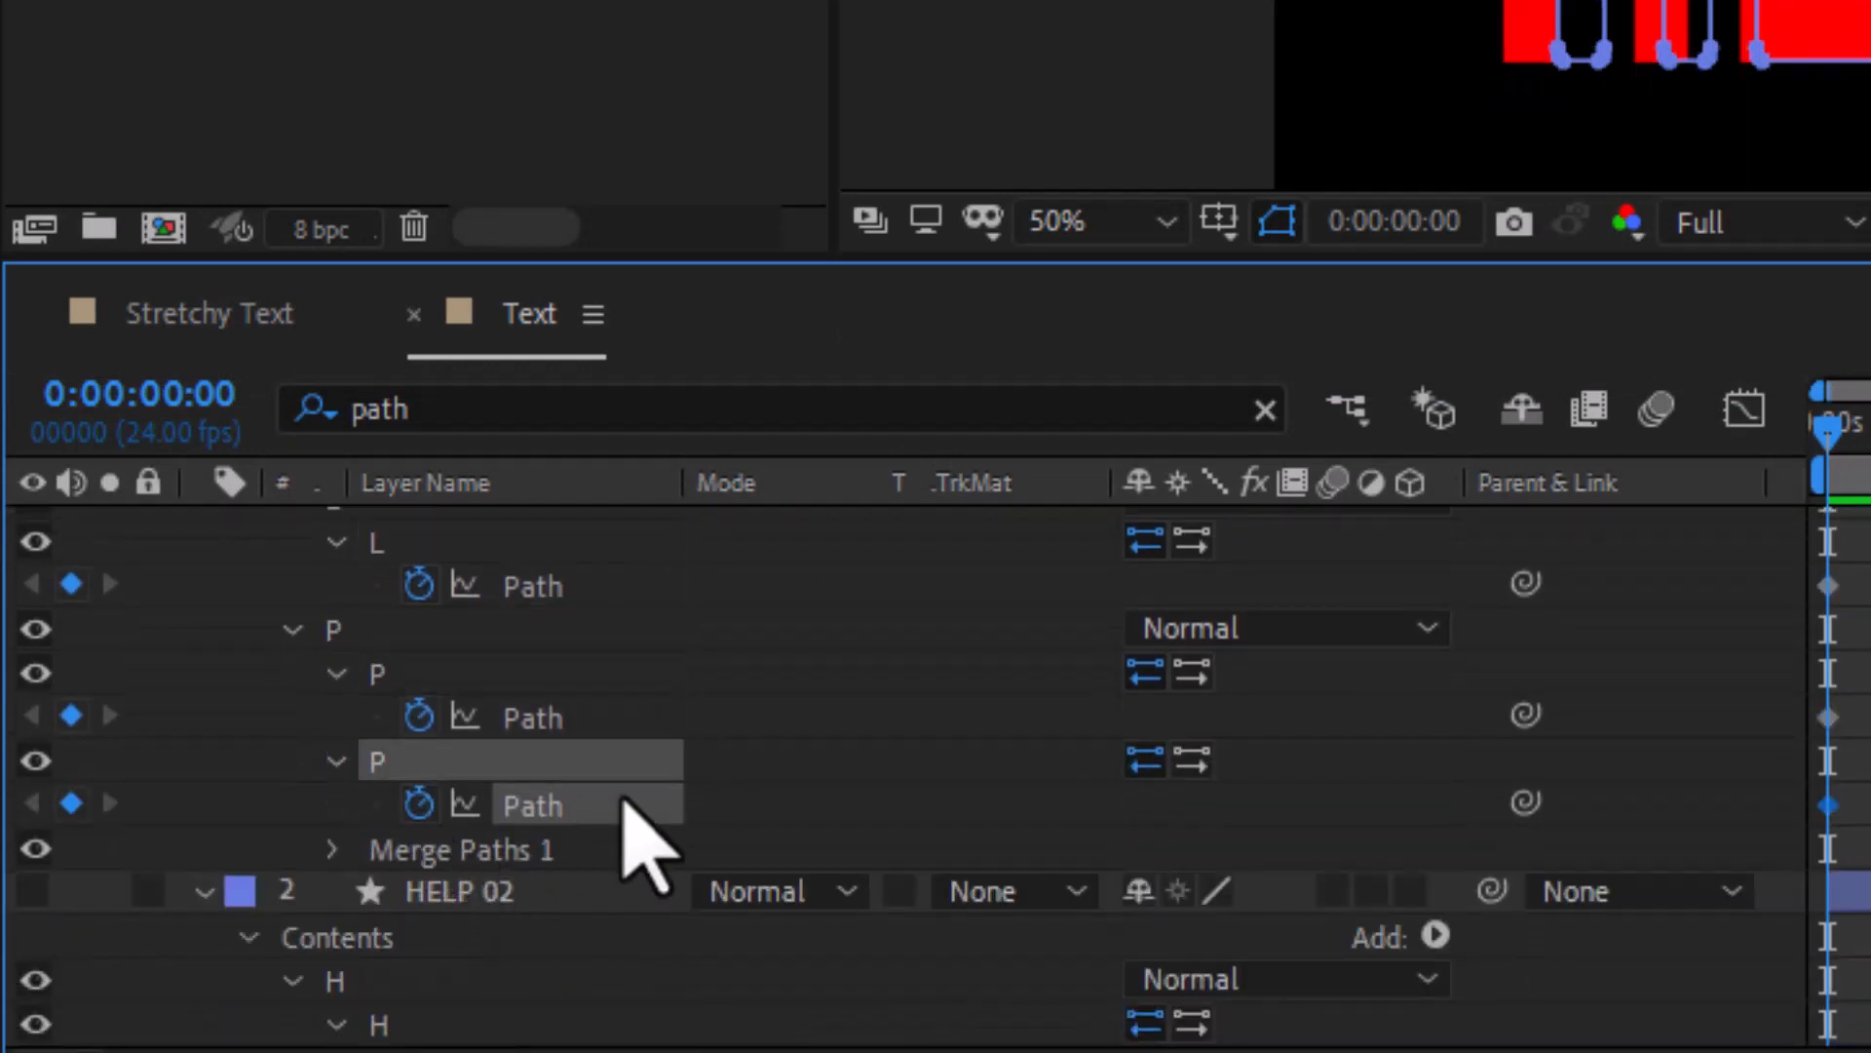
Set Path keyframes at 0:00:00:00 for all letters of HELP 02, including both P paths, and collapse the HELP 03 layer
scroll(629, 794, down, 3)
click(420, 936)
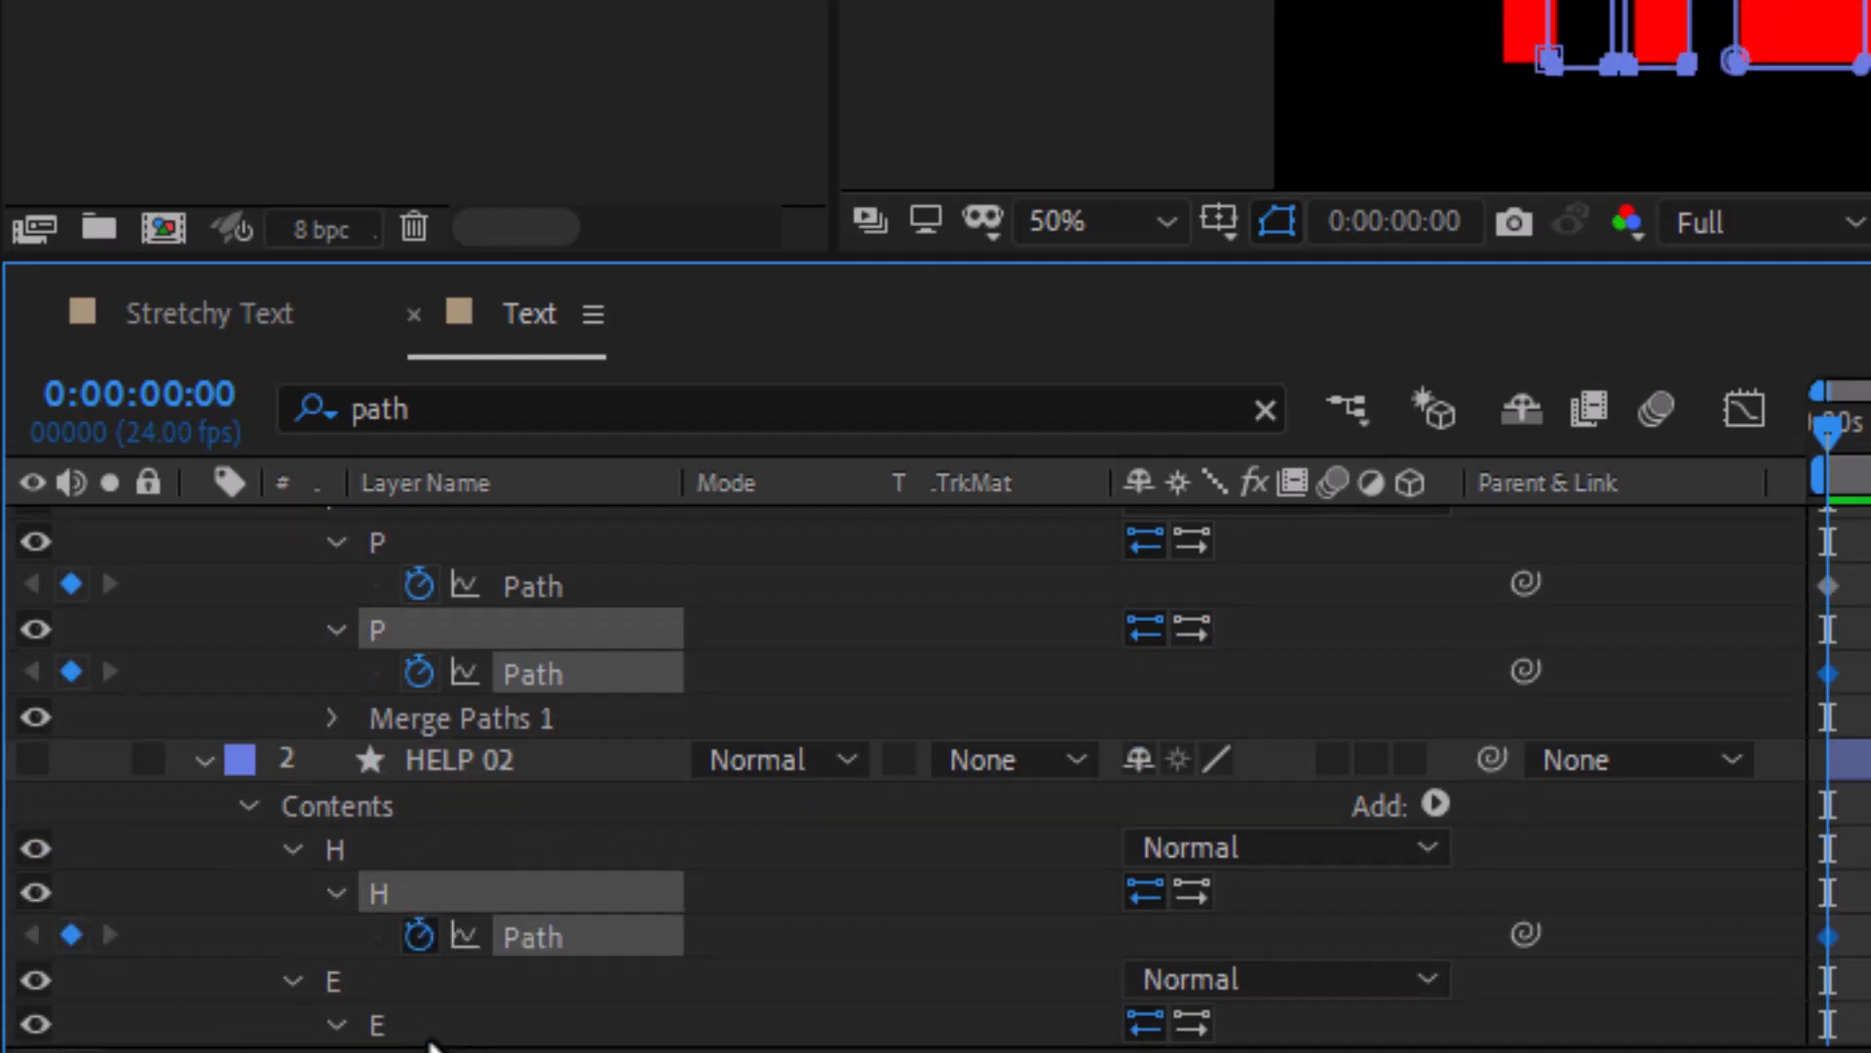
scroll(419, 975, down, 2)
click(419, 975)
scroll(419, 974, down, 3)
click(419, 985)
scroll(419, 974, down, 4)
click(419, 944)
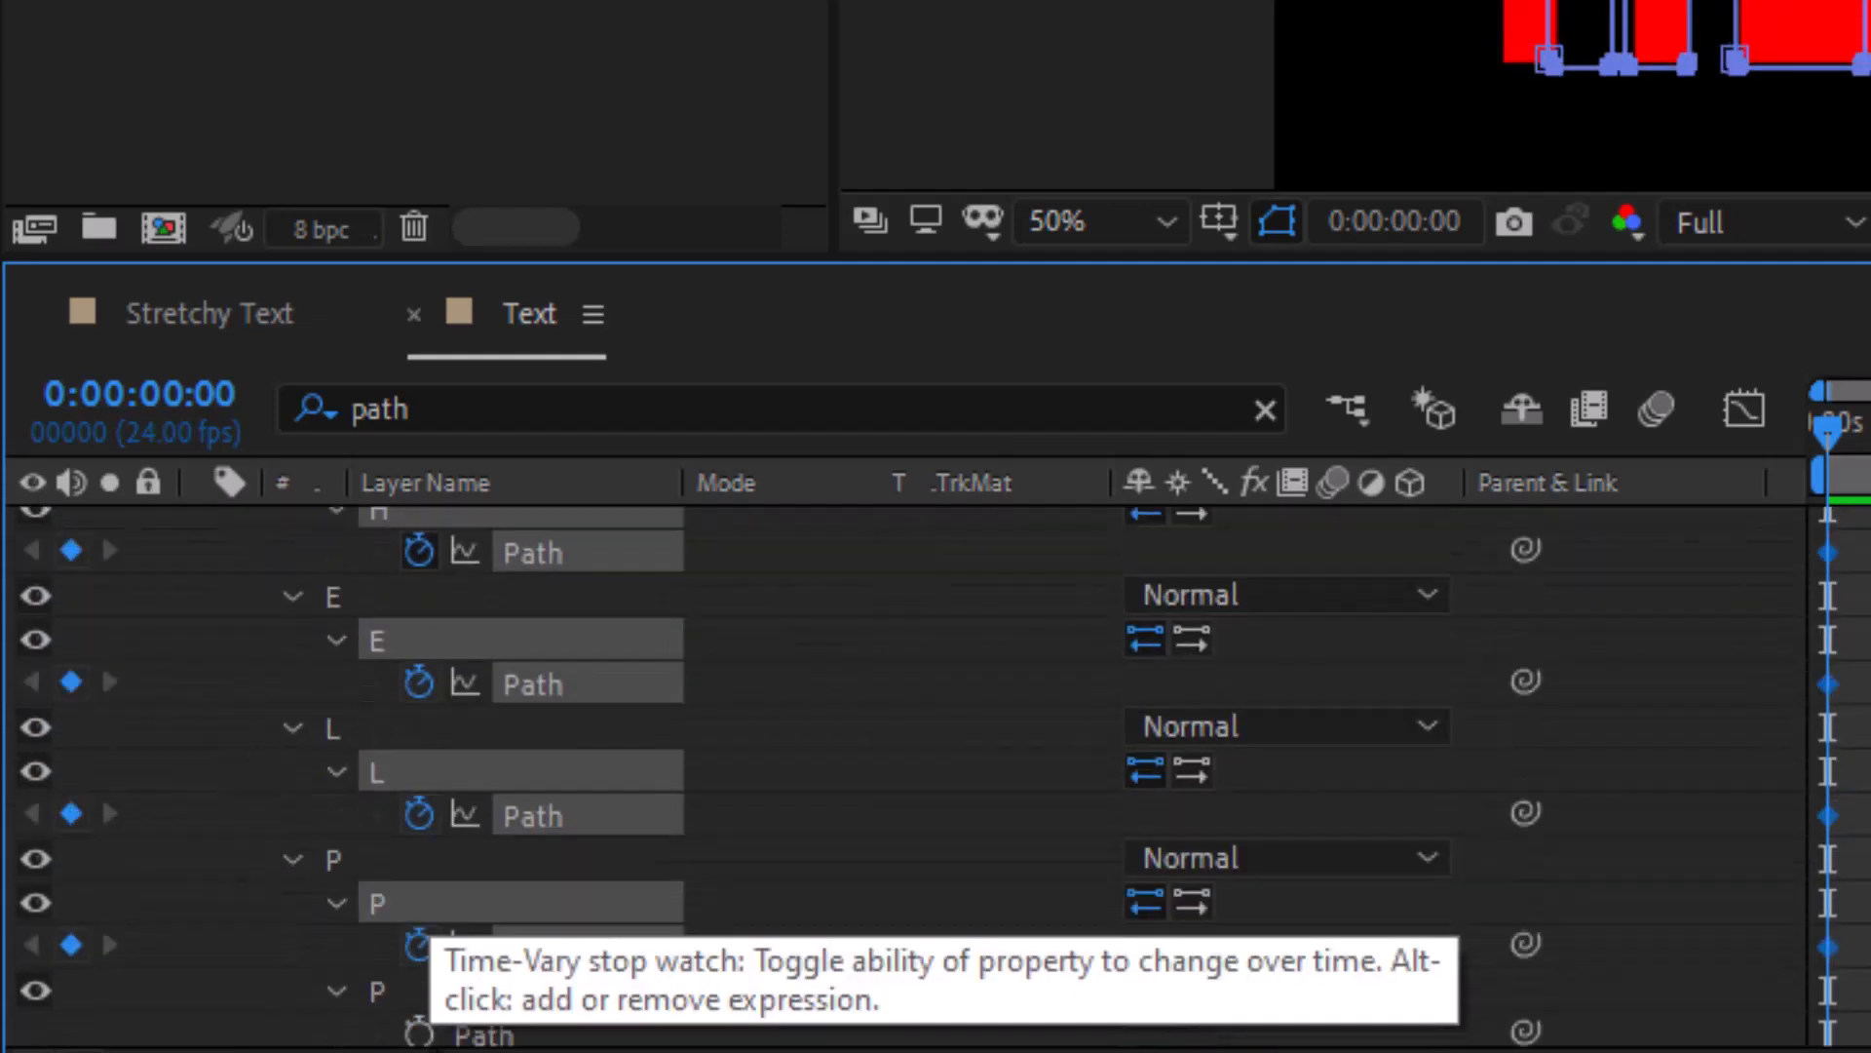
scroll(526, 940, down, 1)
click(419, 978)
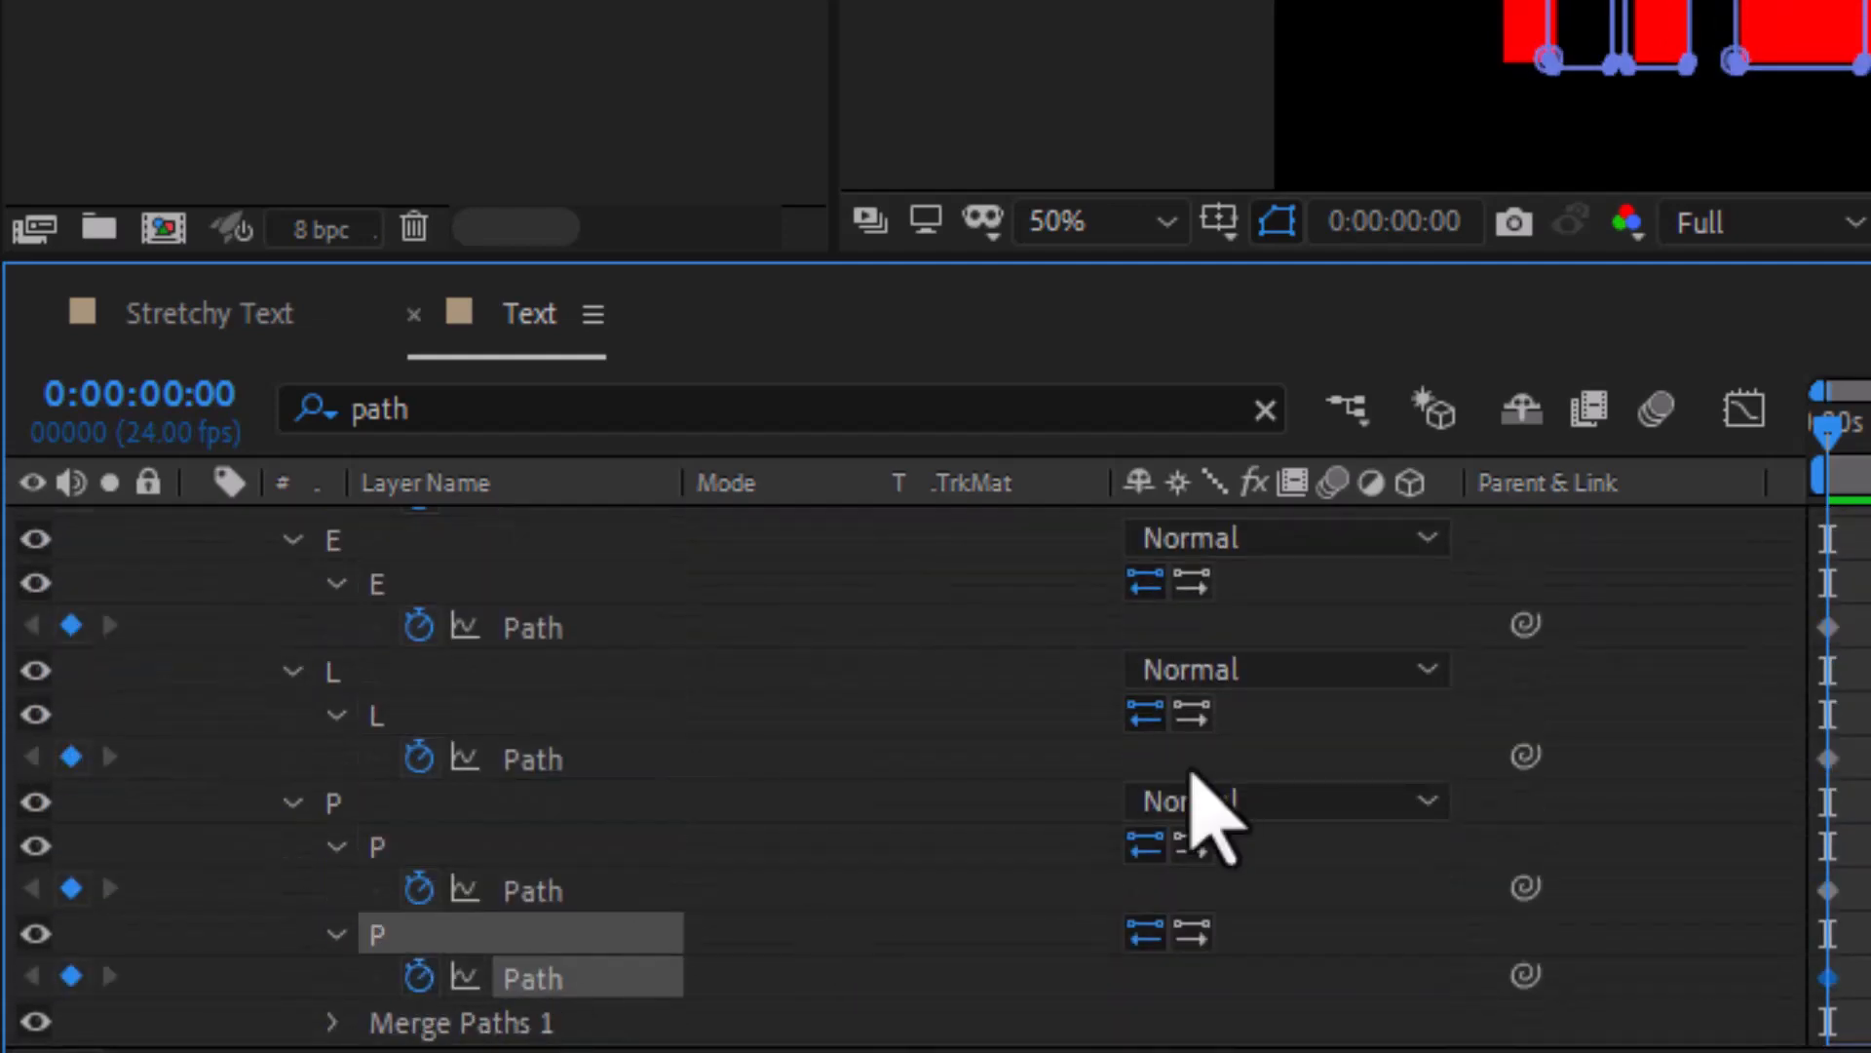
scroll(969, 857, up, 20)
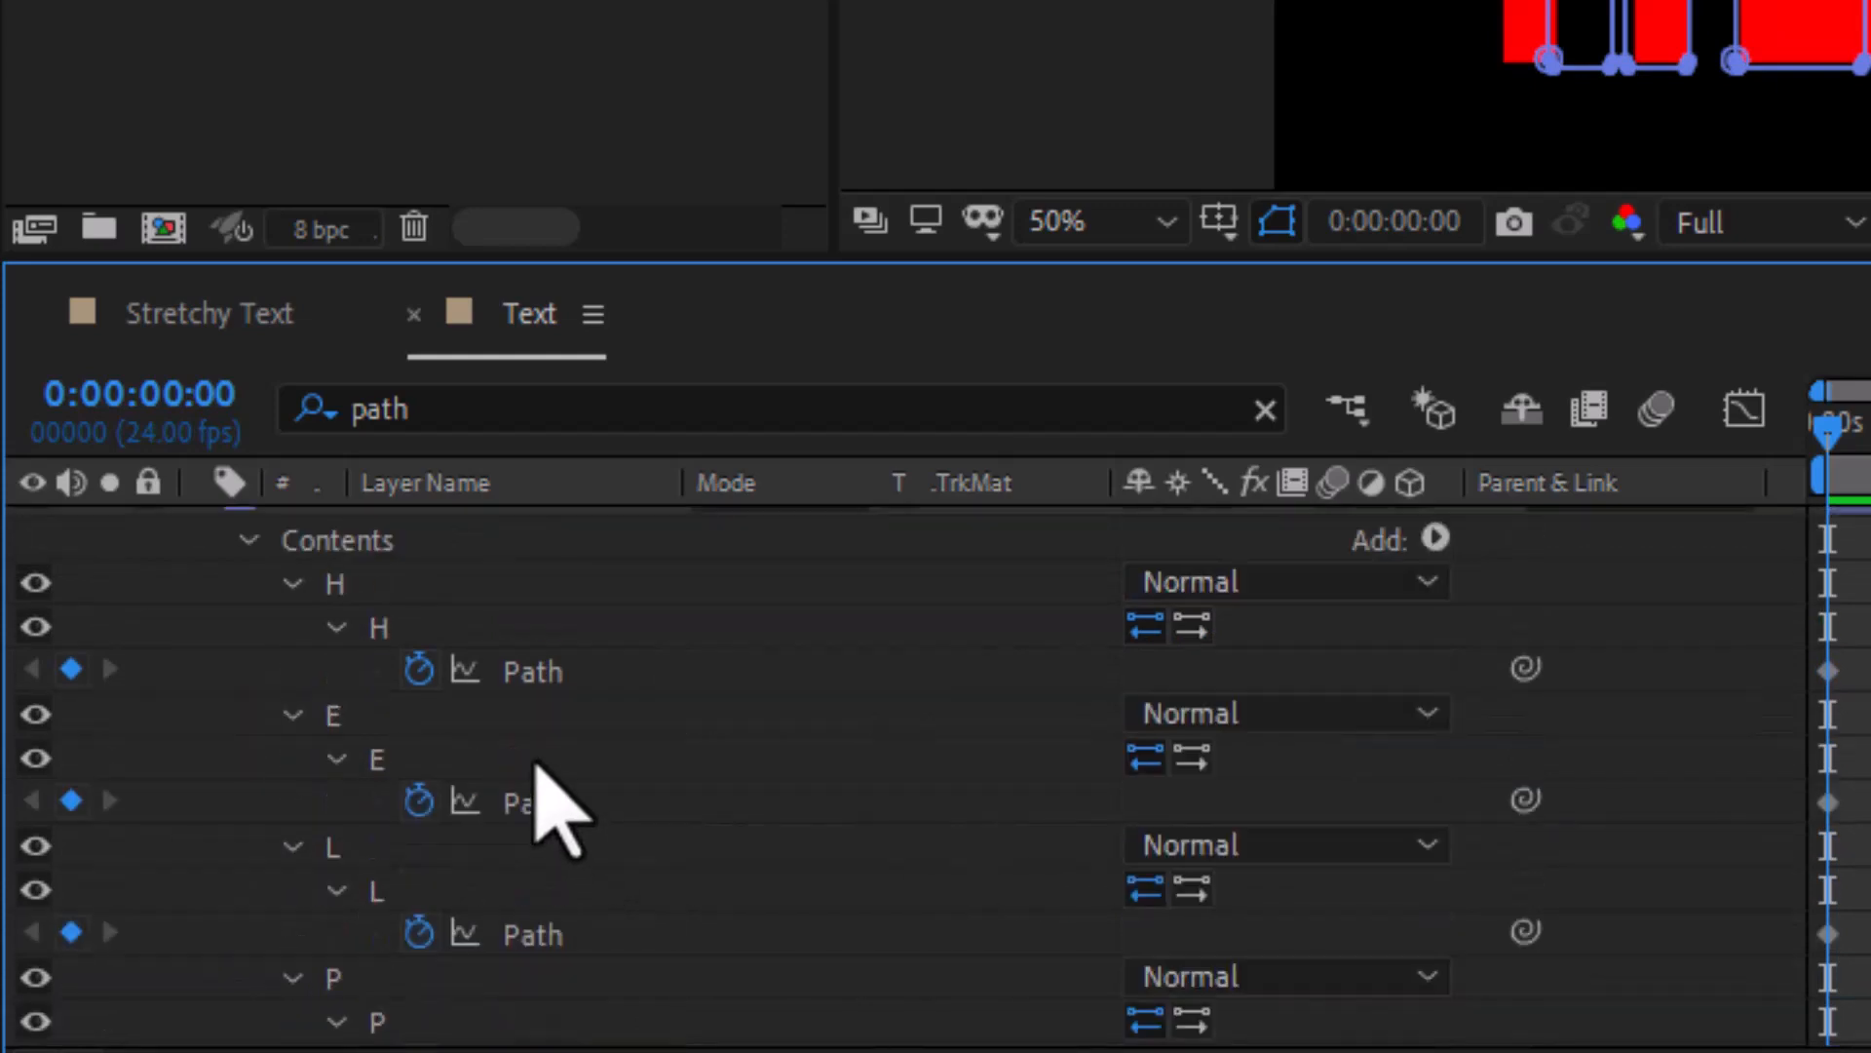
click(202, 528)
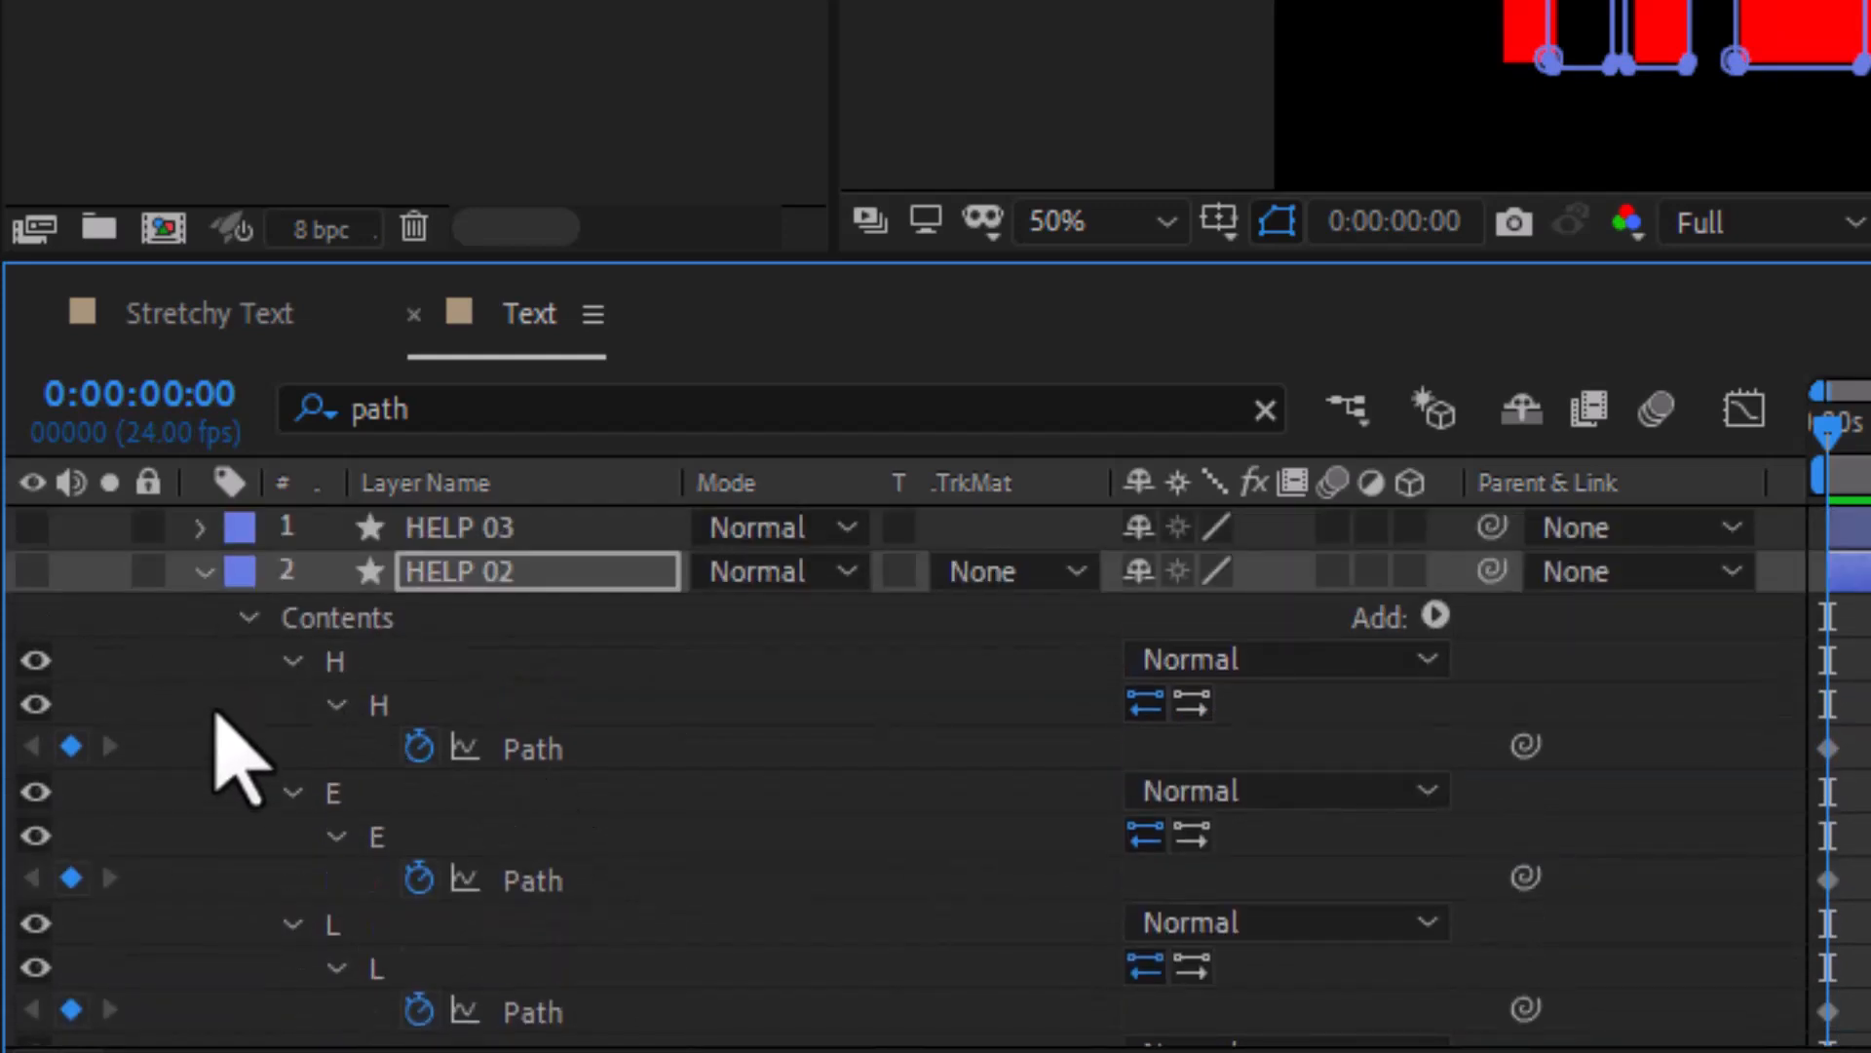
Collapse the HELP 02 layer and reveal only the keyframed Path properties of HELP 01 and HELP 02
click(238, 573)
click(205, 573)
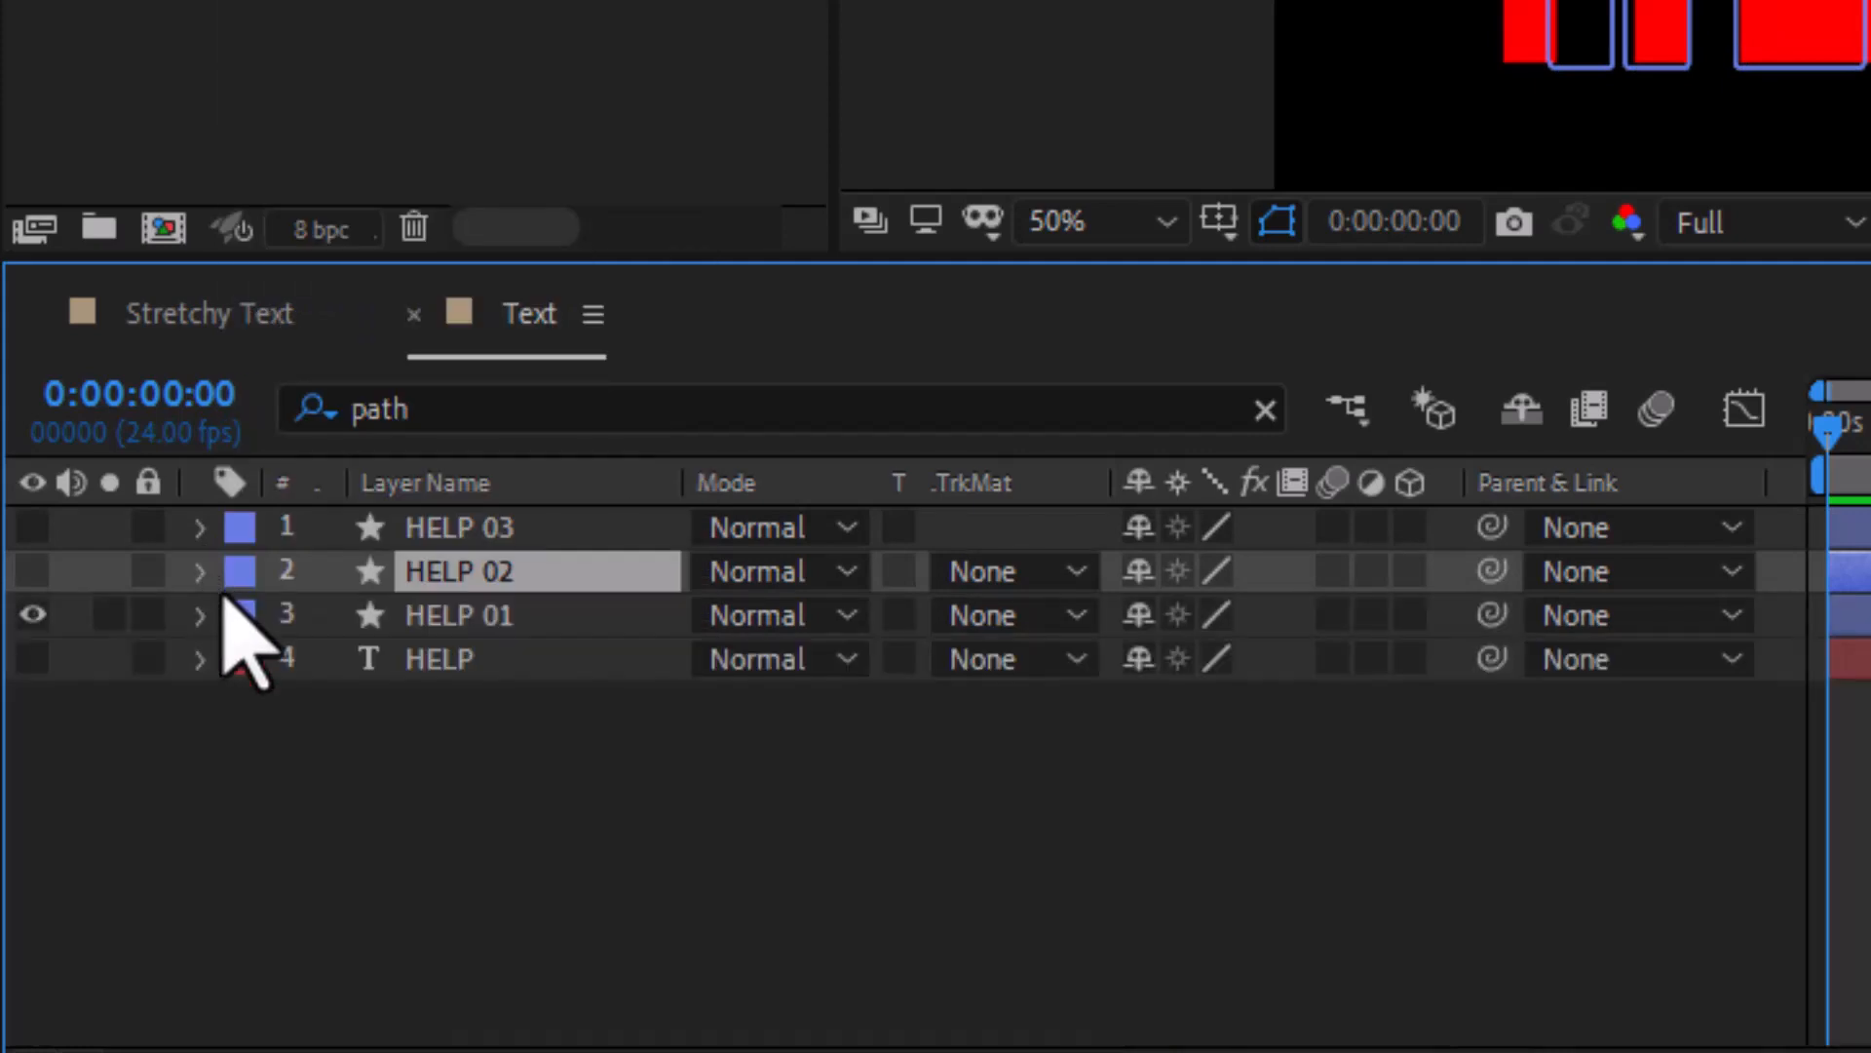
click(466, 617)
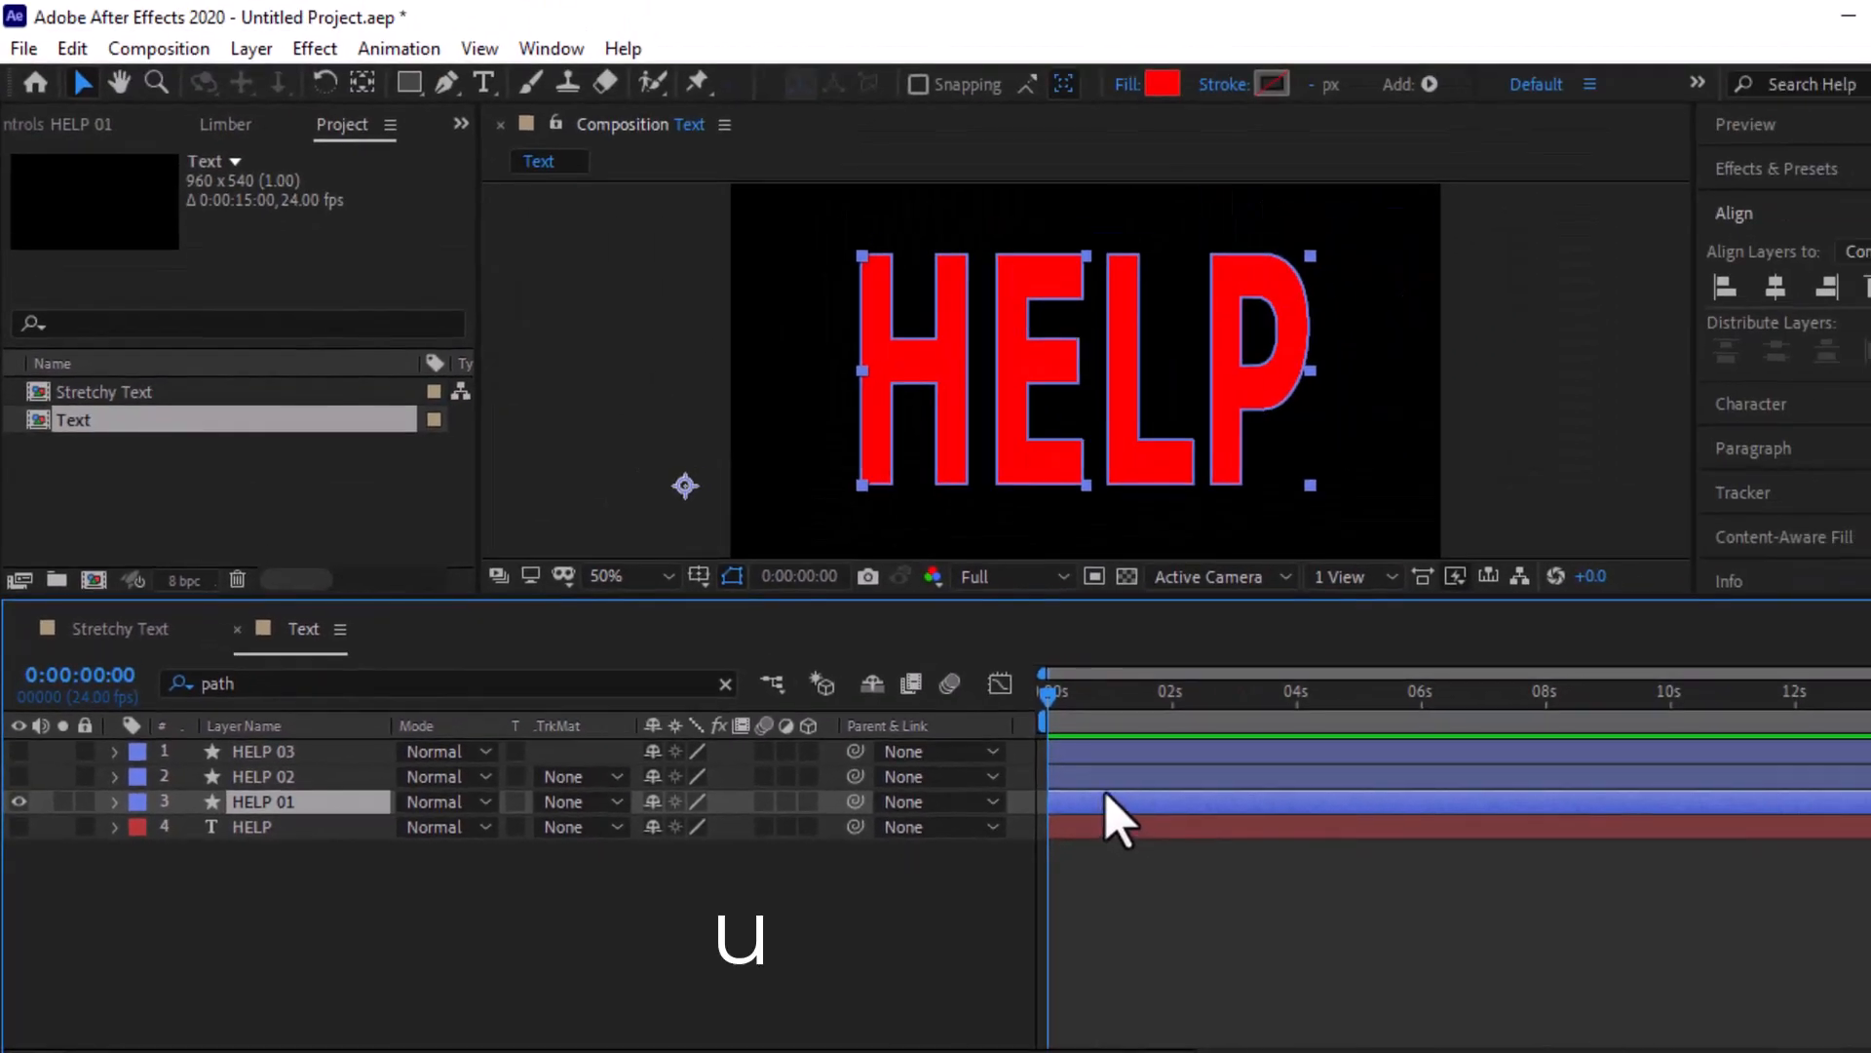
key(u)
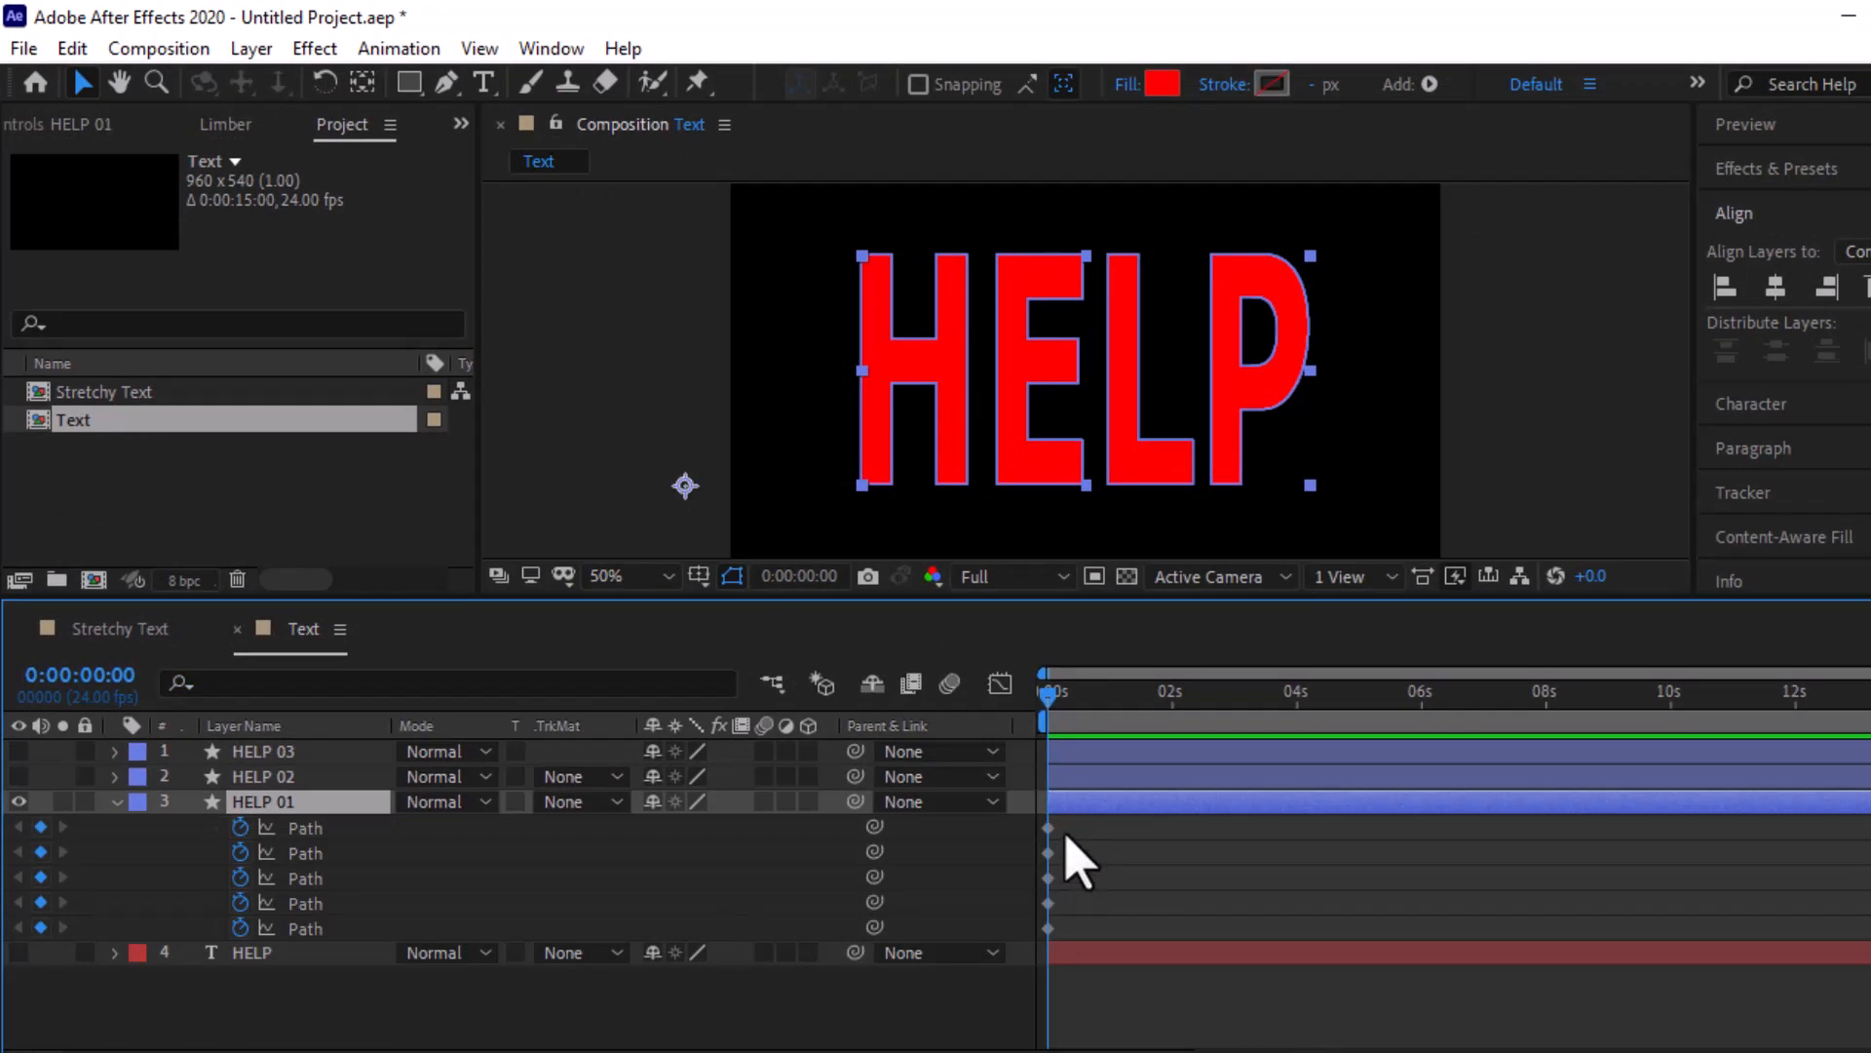
click(280, 778)
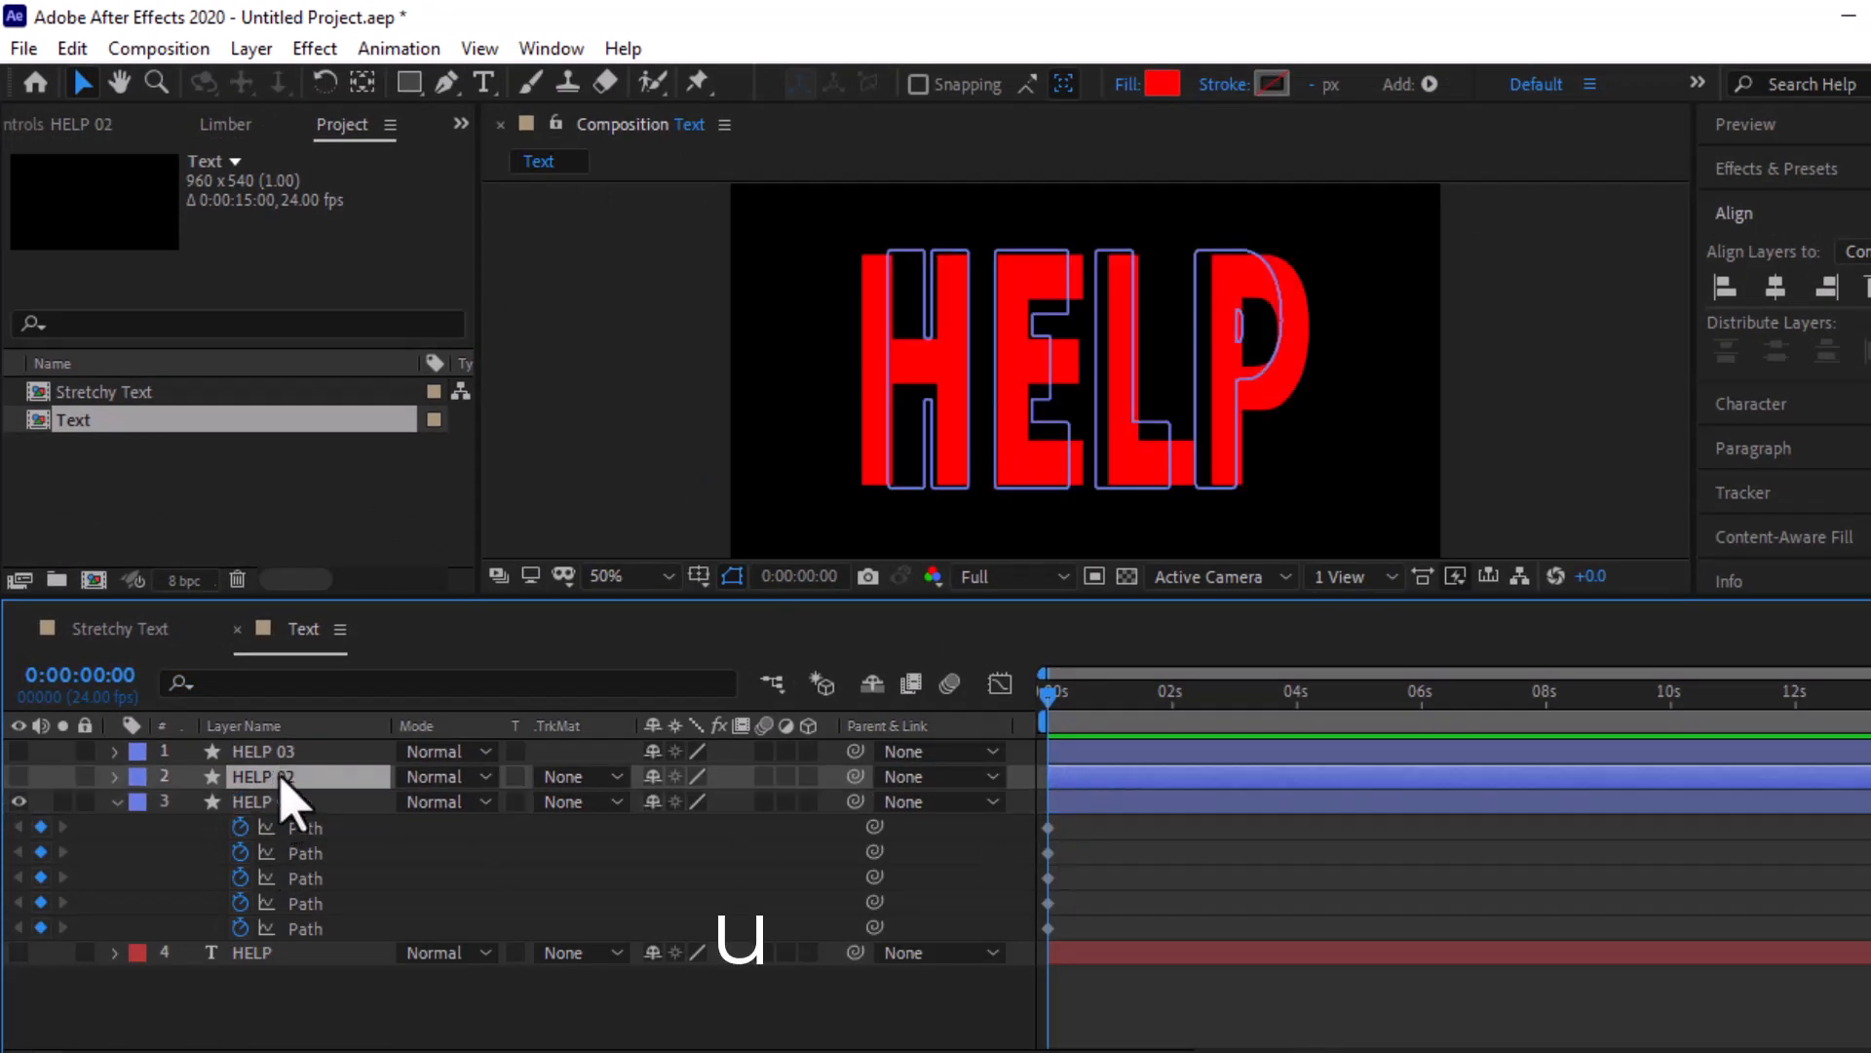
key(u)
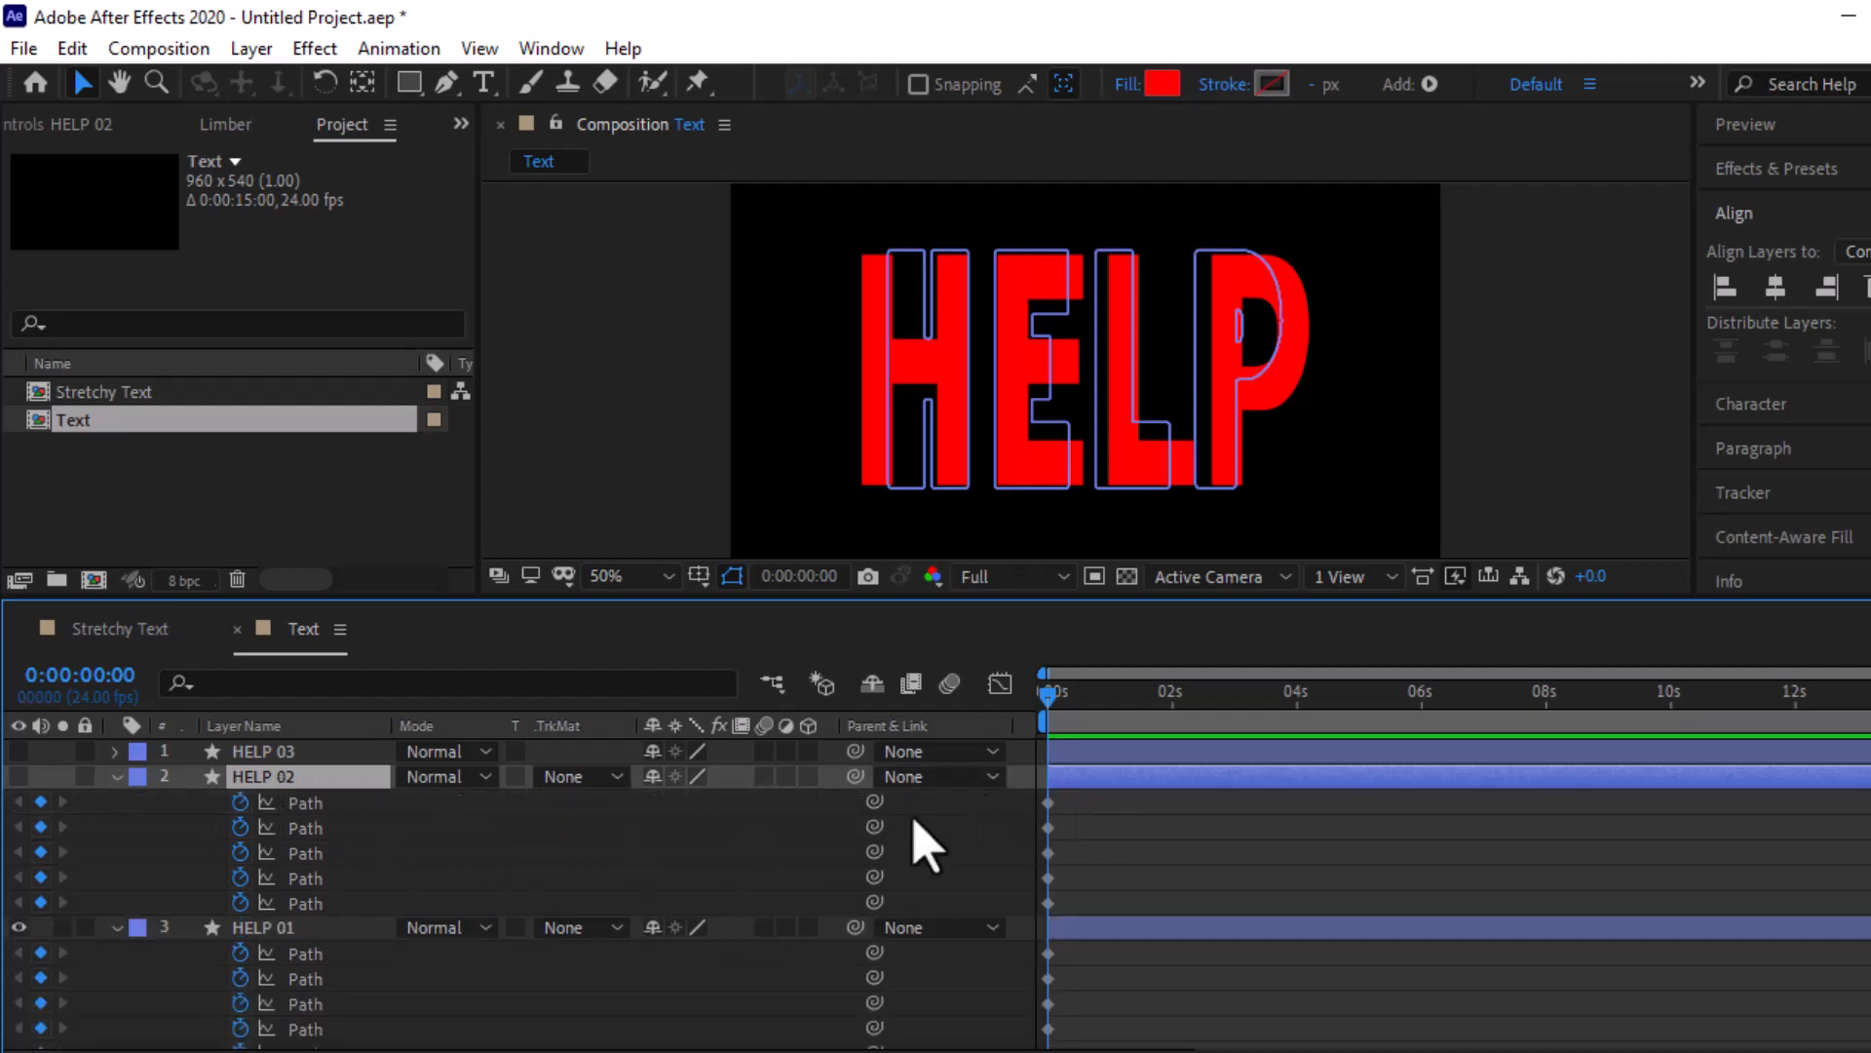
Copy all five Path keyframes of the HELP 02 layer at 0:00:00:00
drag(1082, 791, 1048, 905)
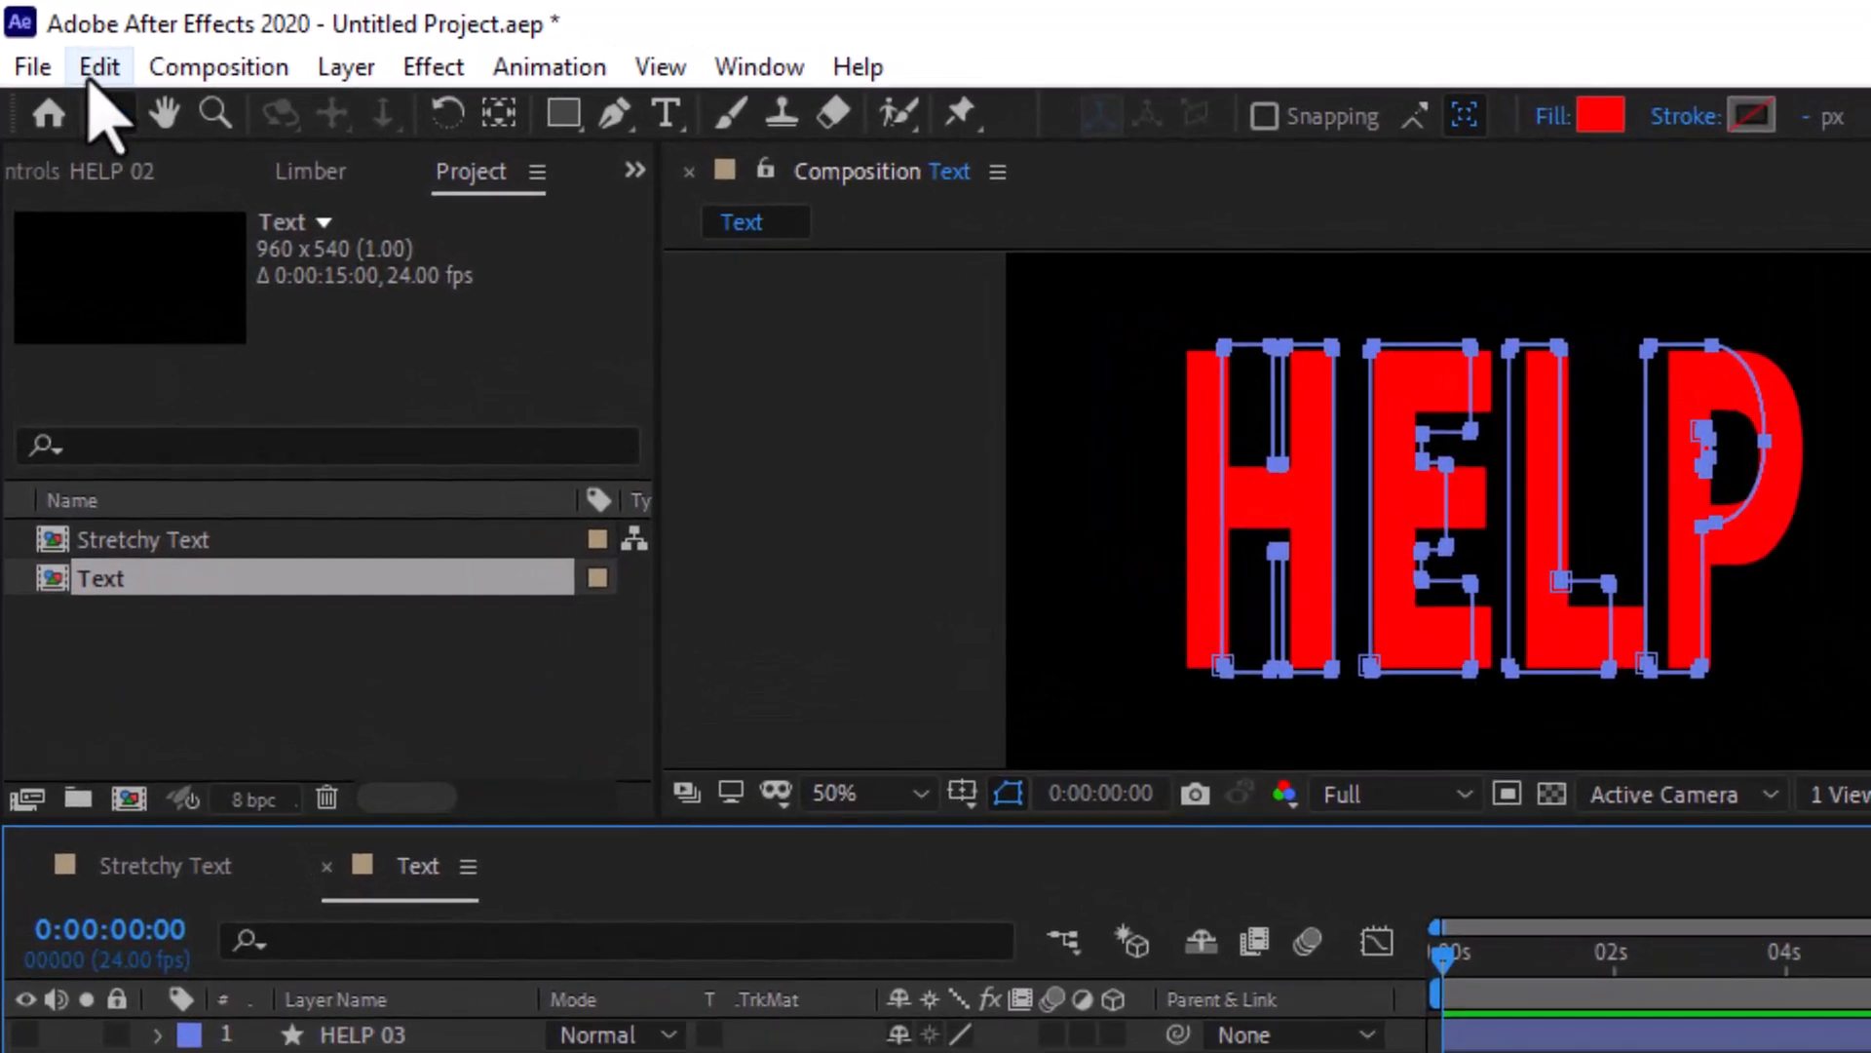
click(70, 49)
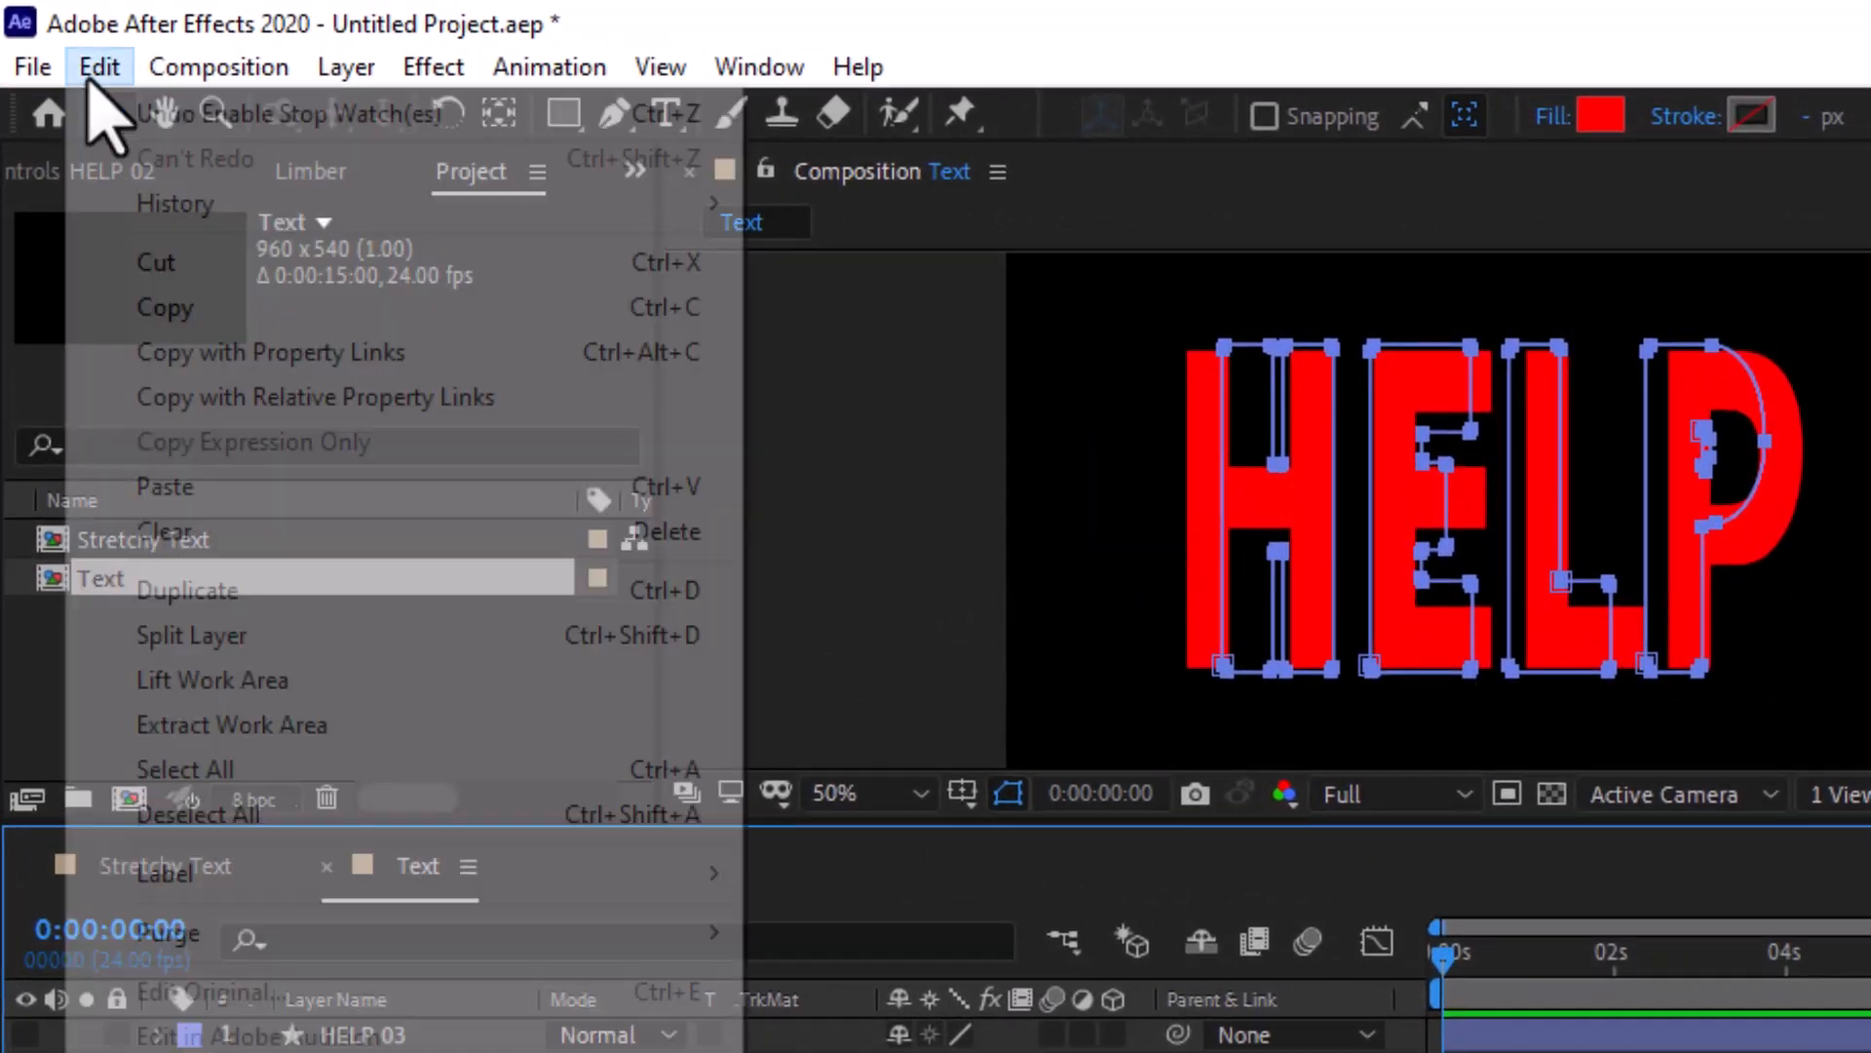
click(174, 307)
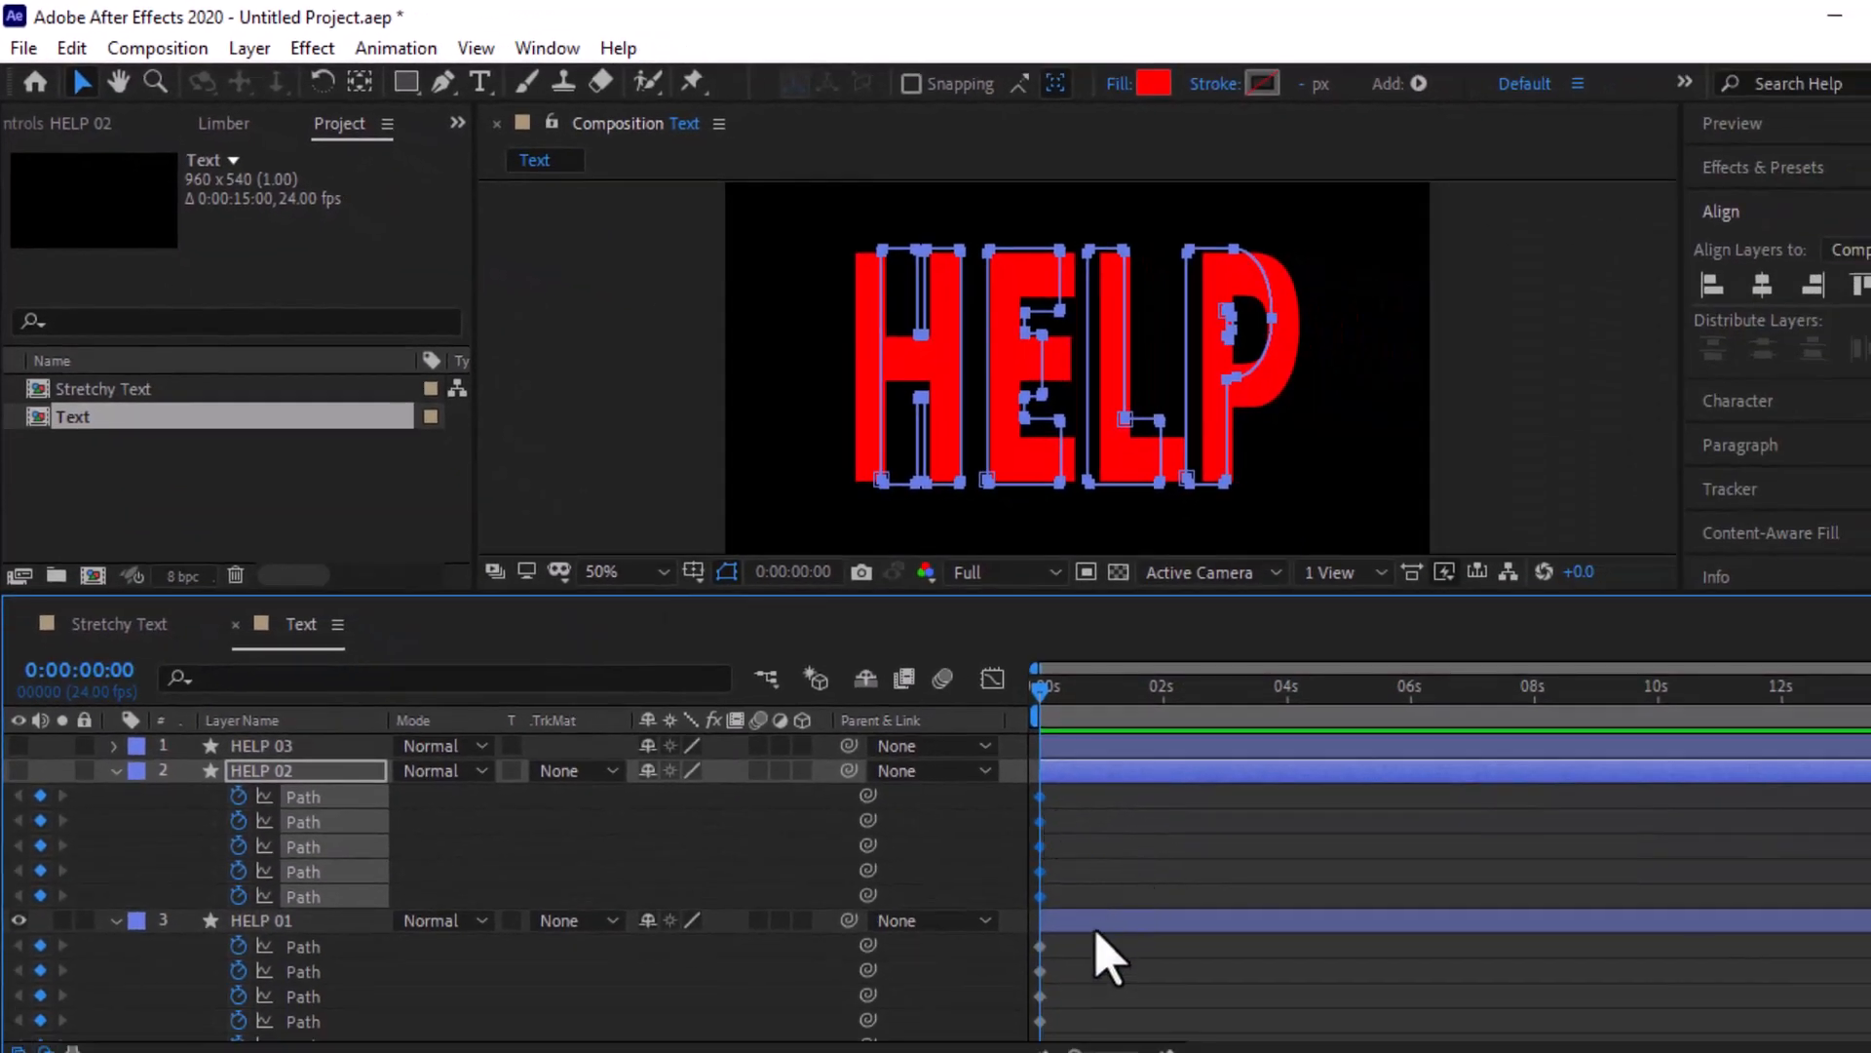
Paste the copied Path keyframes into the HELP 01 letter paths at 0:00:01:09
click(1096, 921)
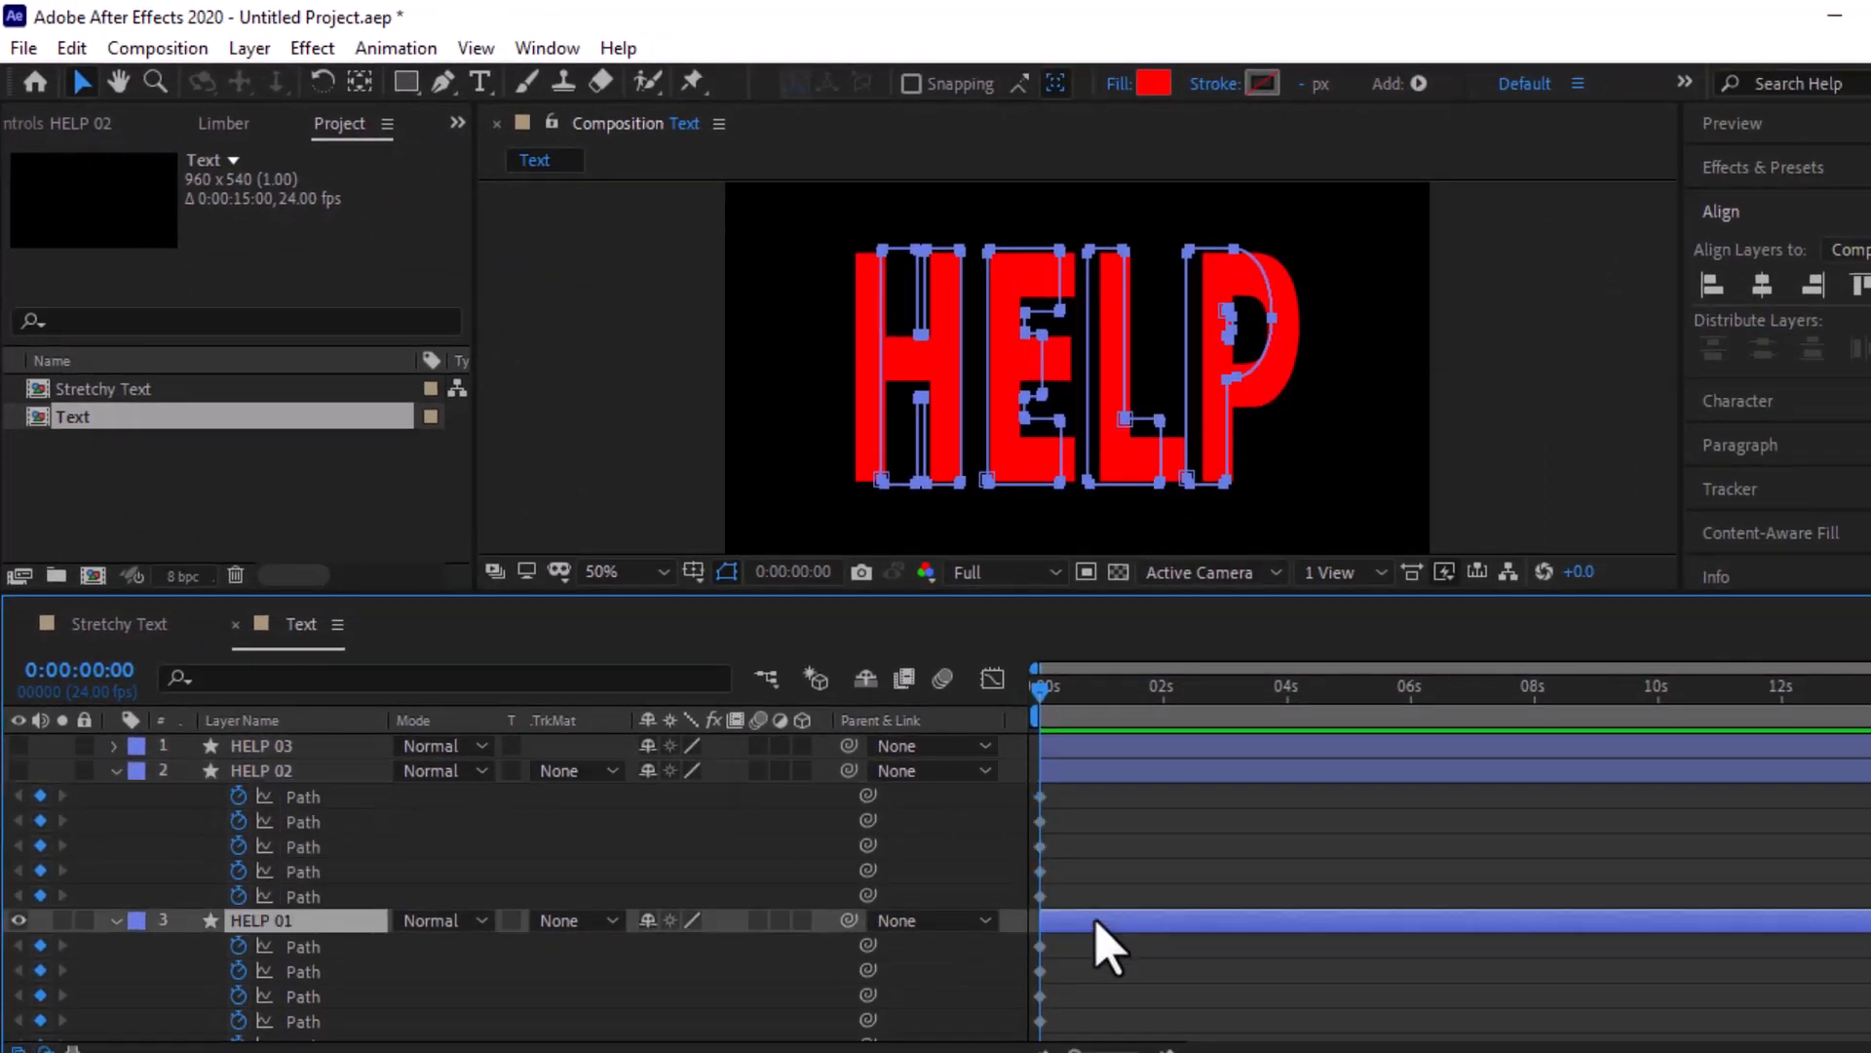
click(1116, 714)
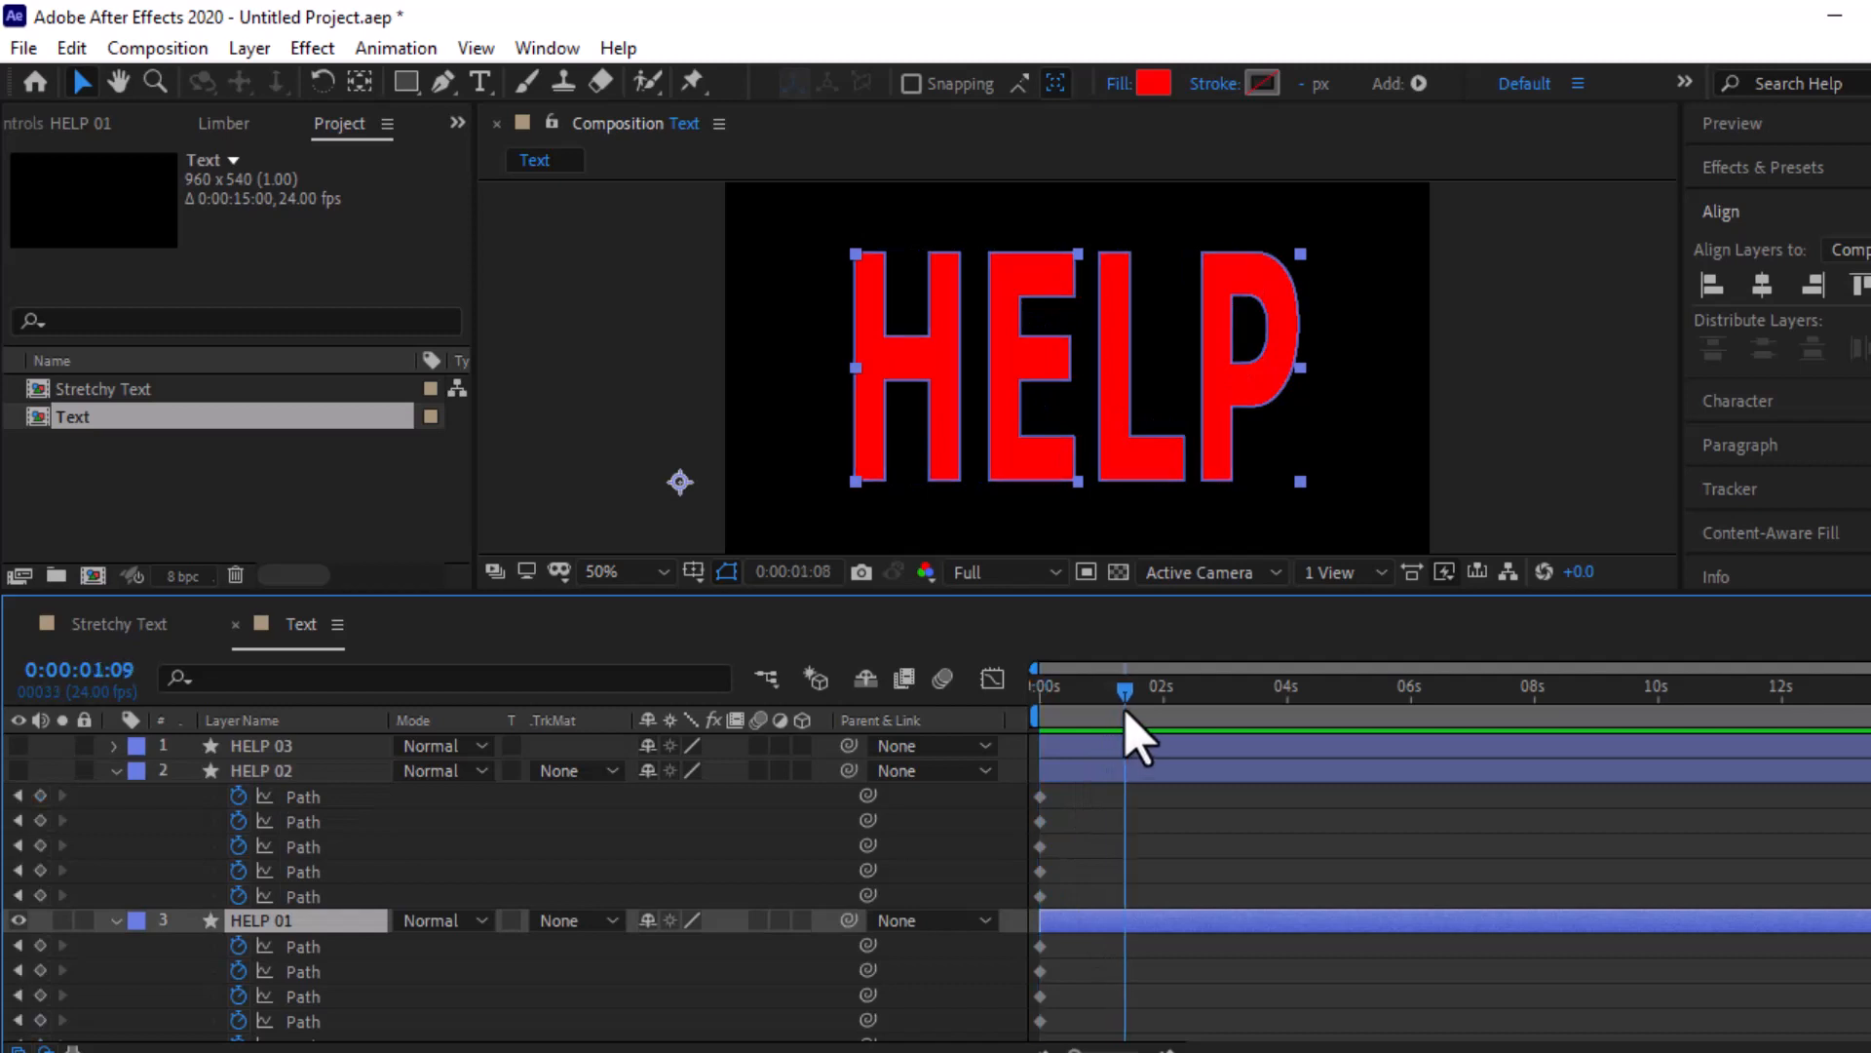
key(ctrl+v)
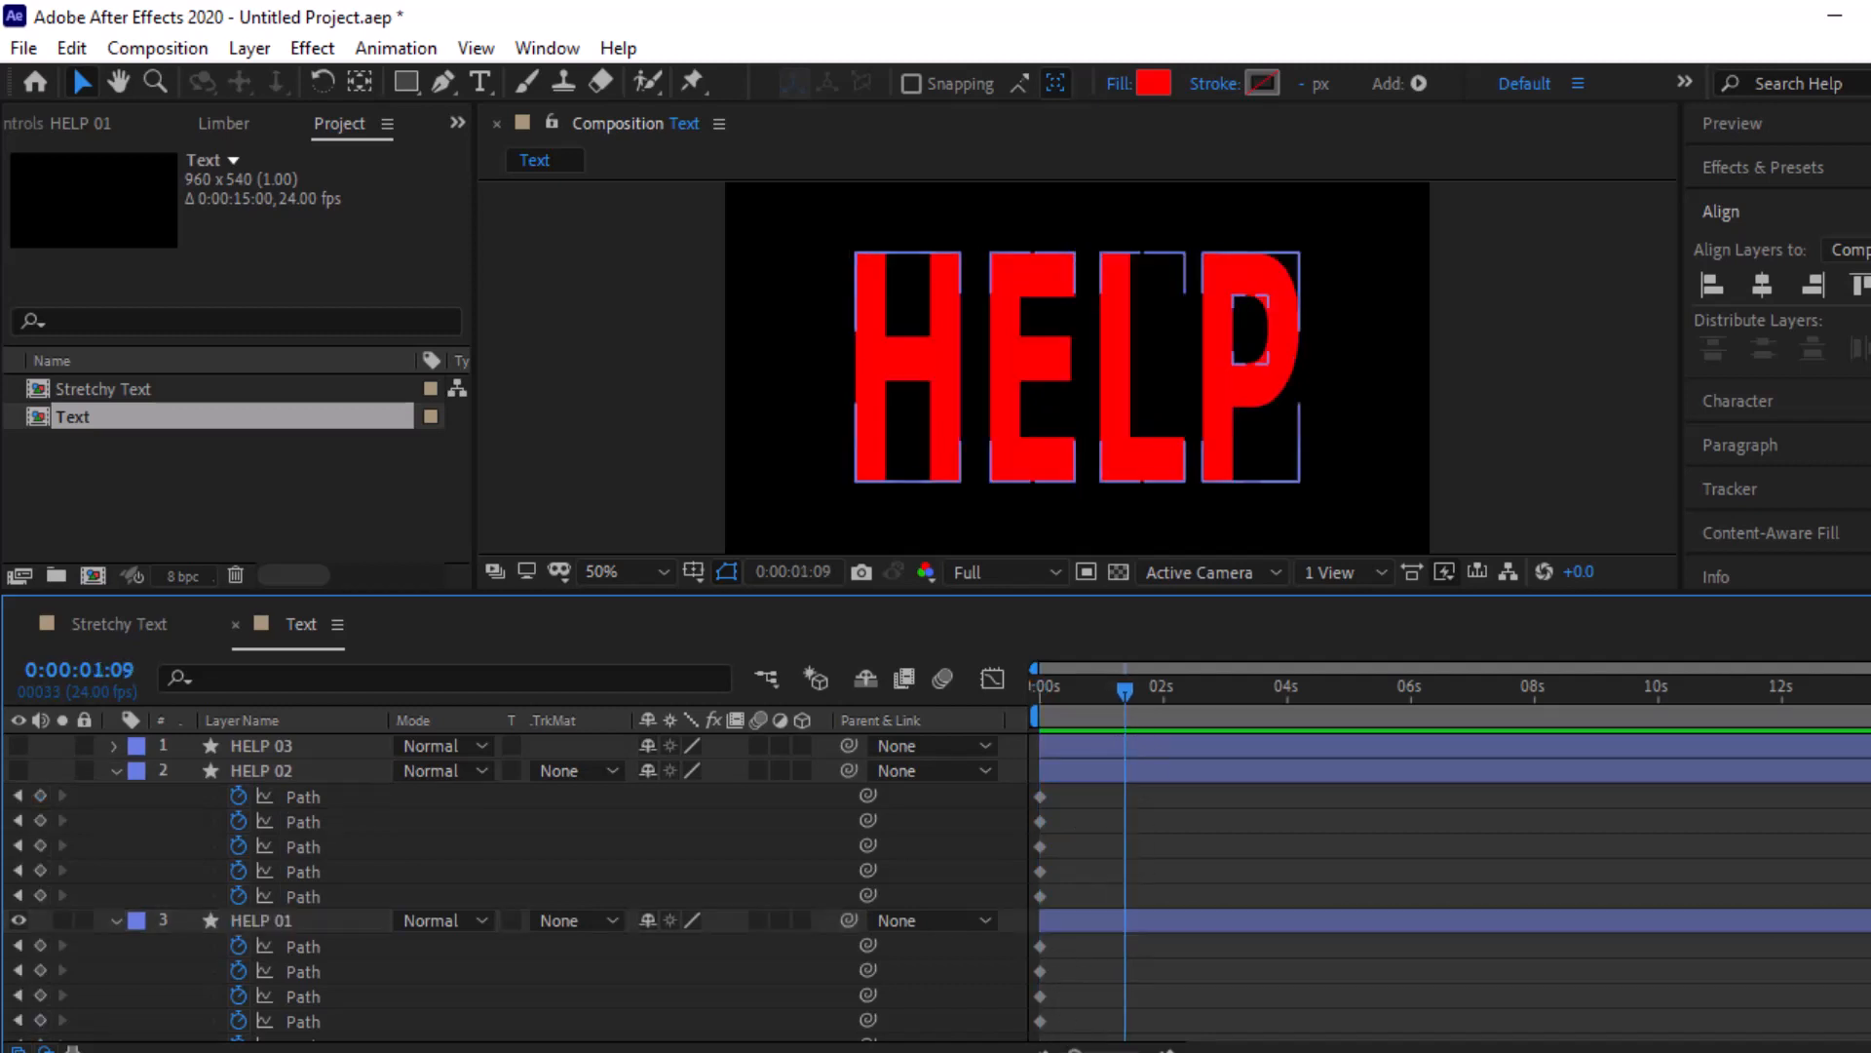
scroll(1231, 976, down, 1)
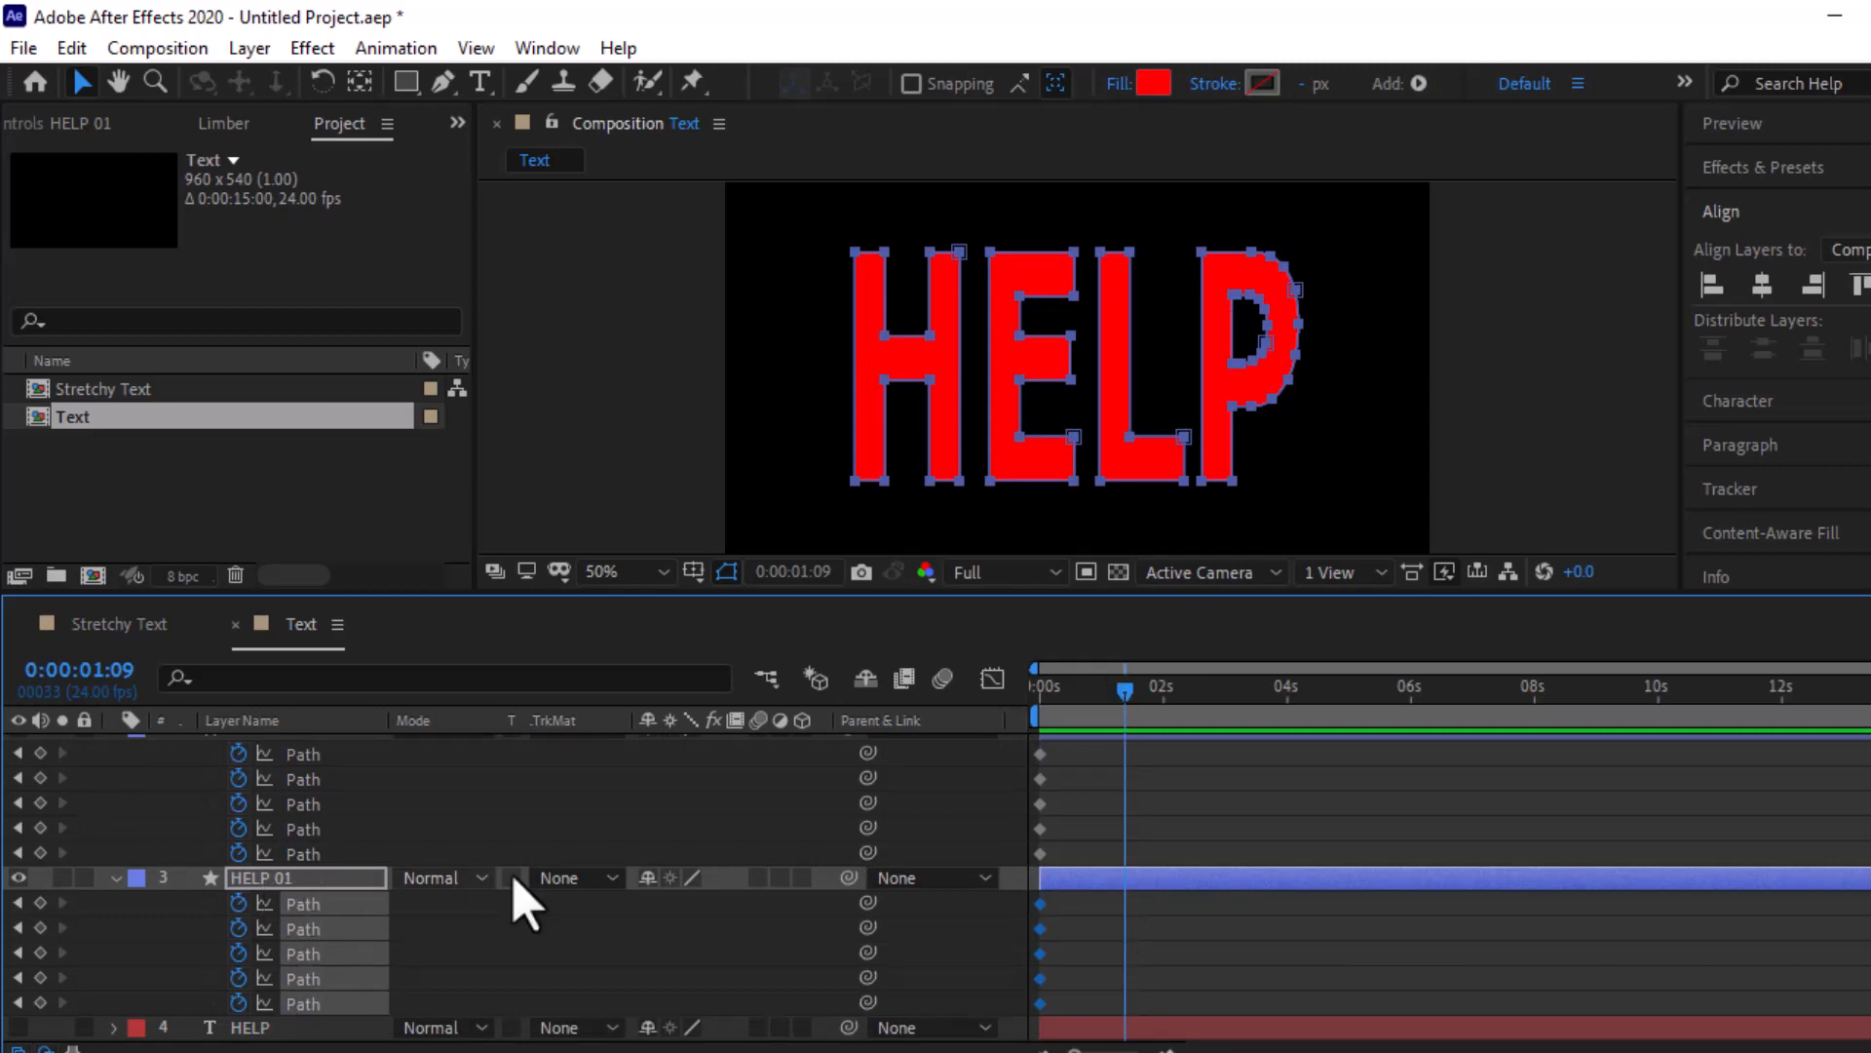
click(72, 48)
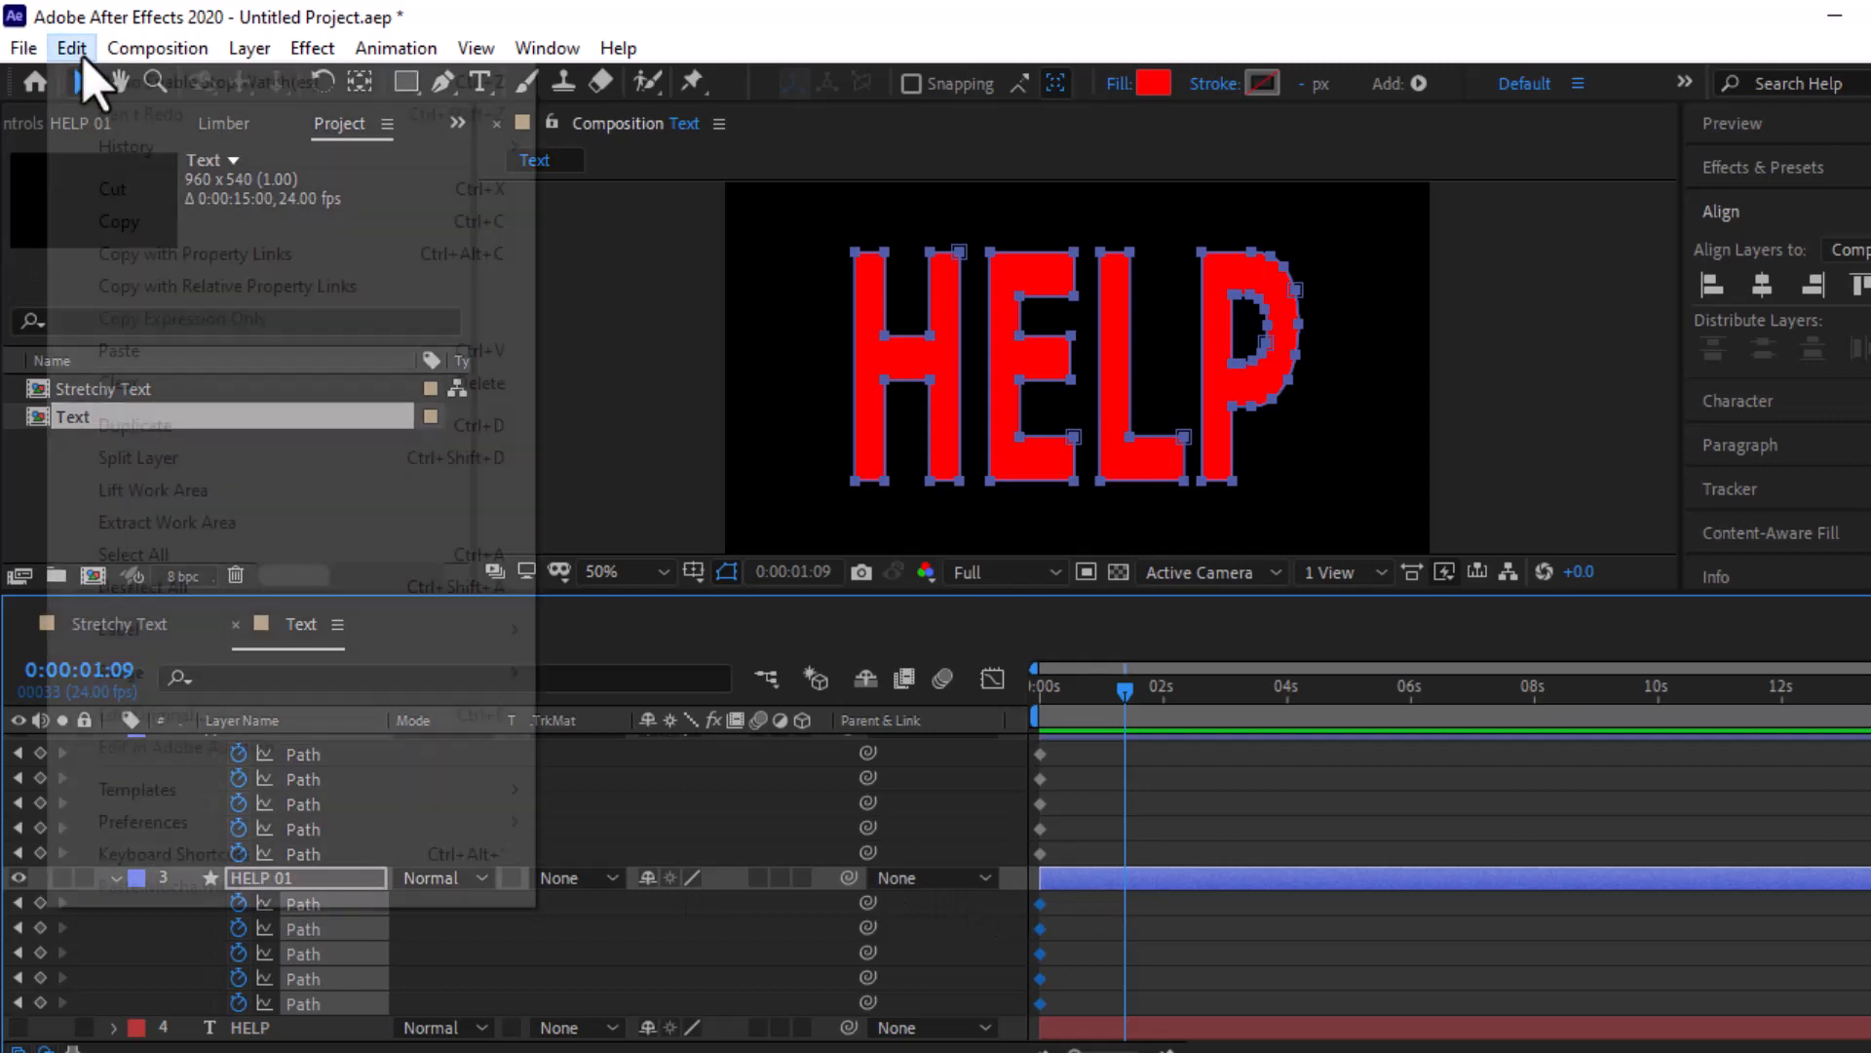
click(124, 359)
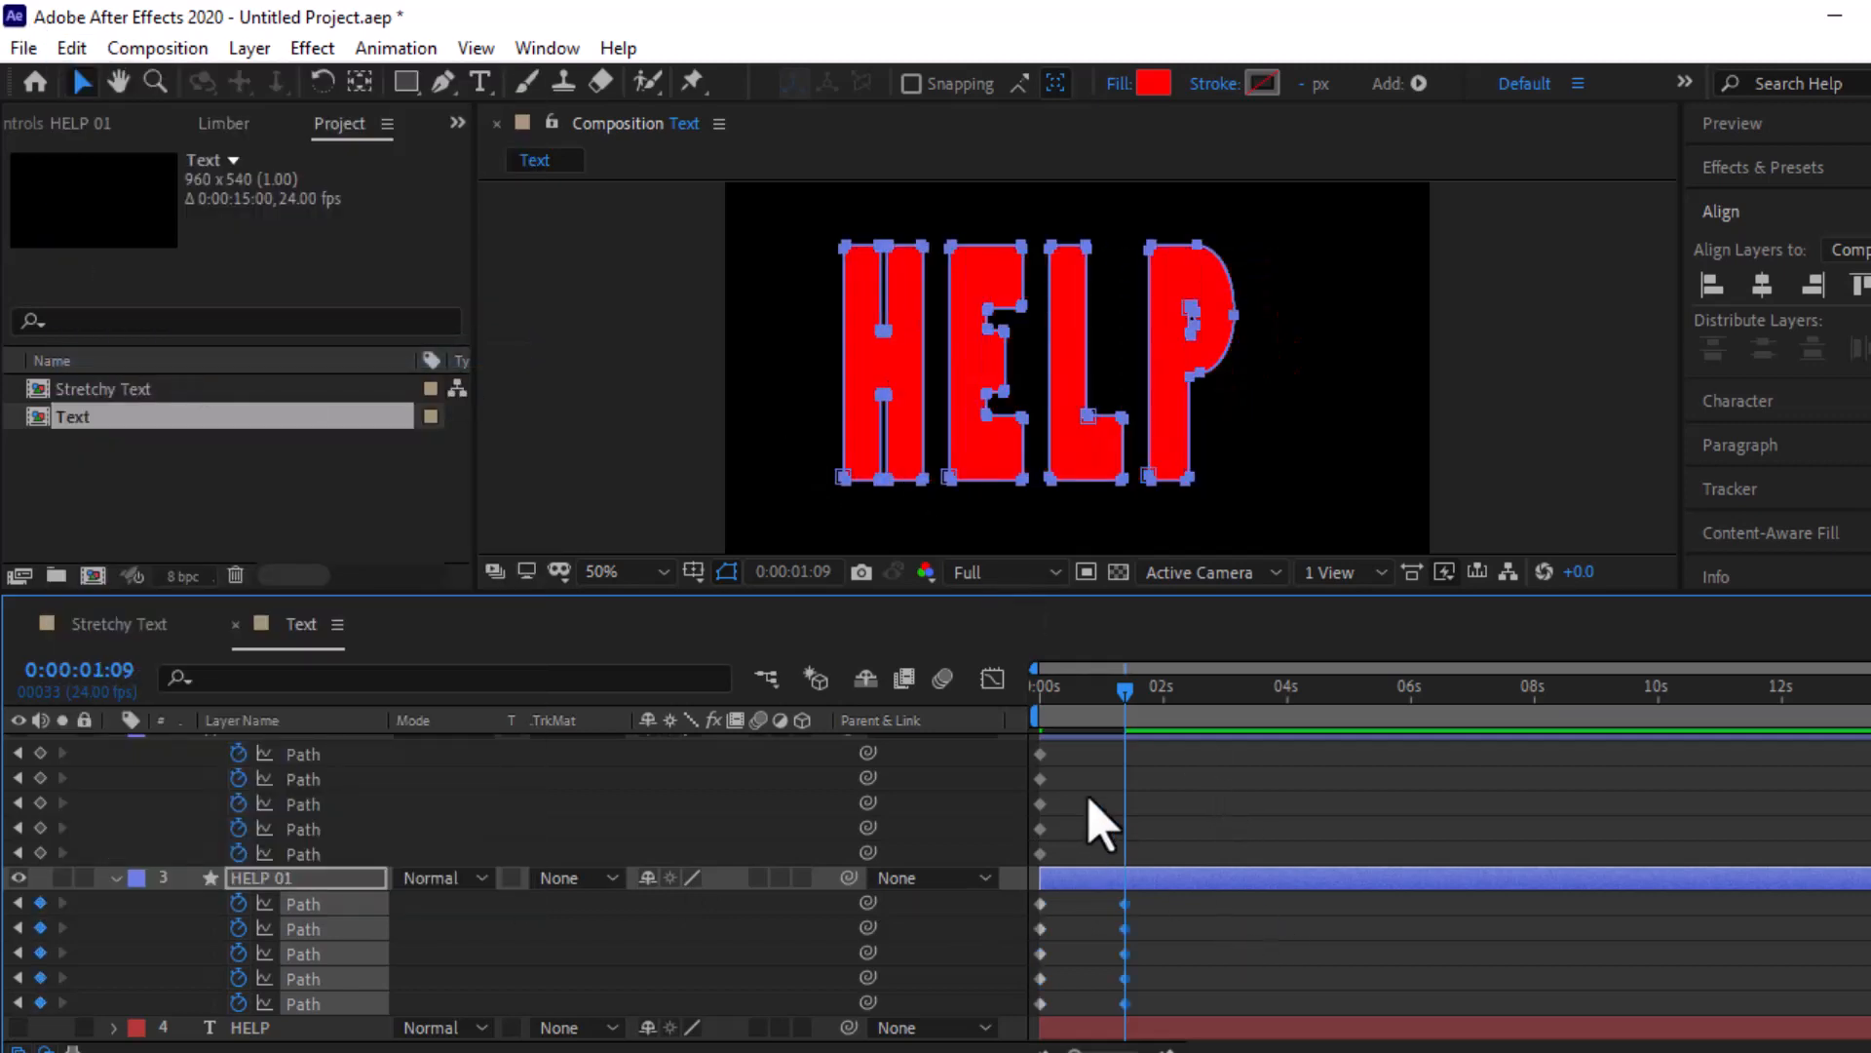
Preview the HELP 01 morph from the start, deselect the layer and go to 0:00:00:15
drag(1102, 710, 1013, 729)
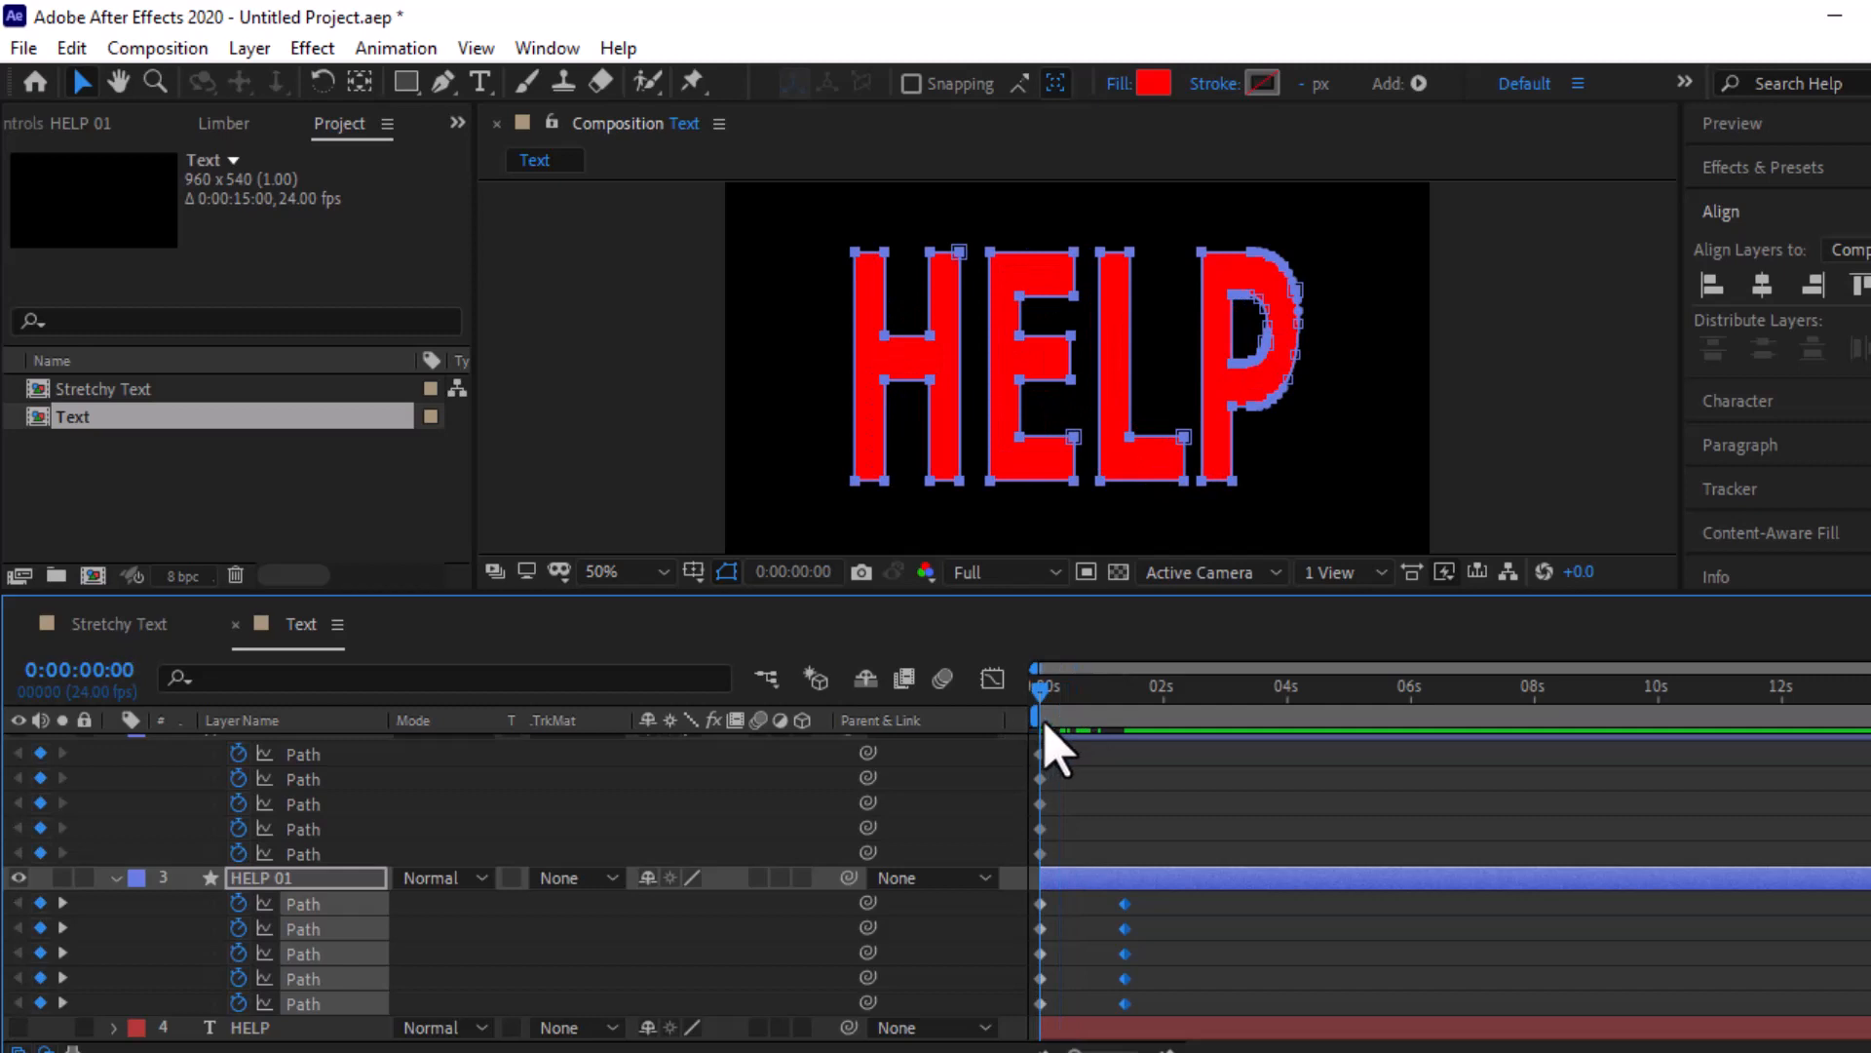
key(space)
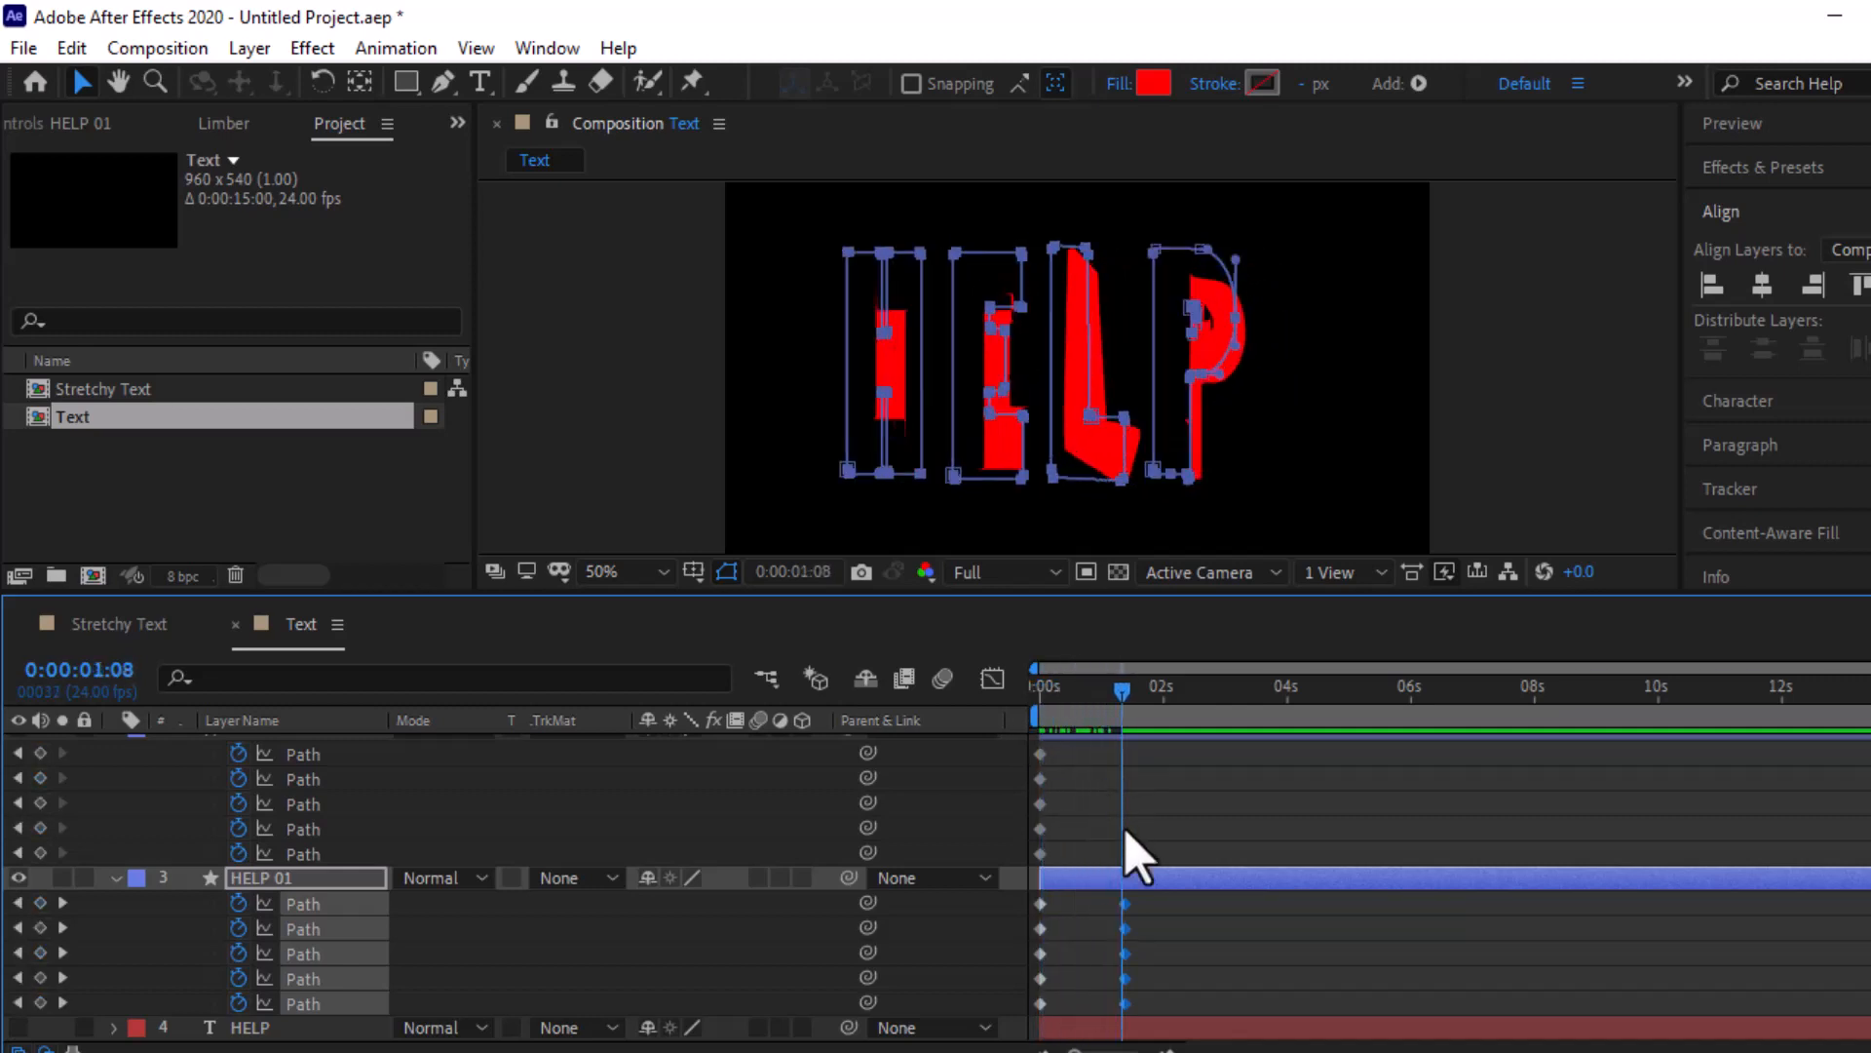
click(1031, 907)
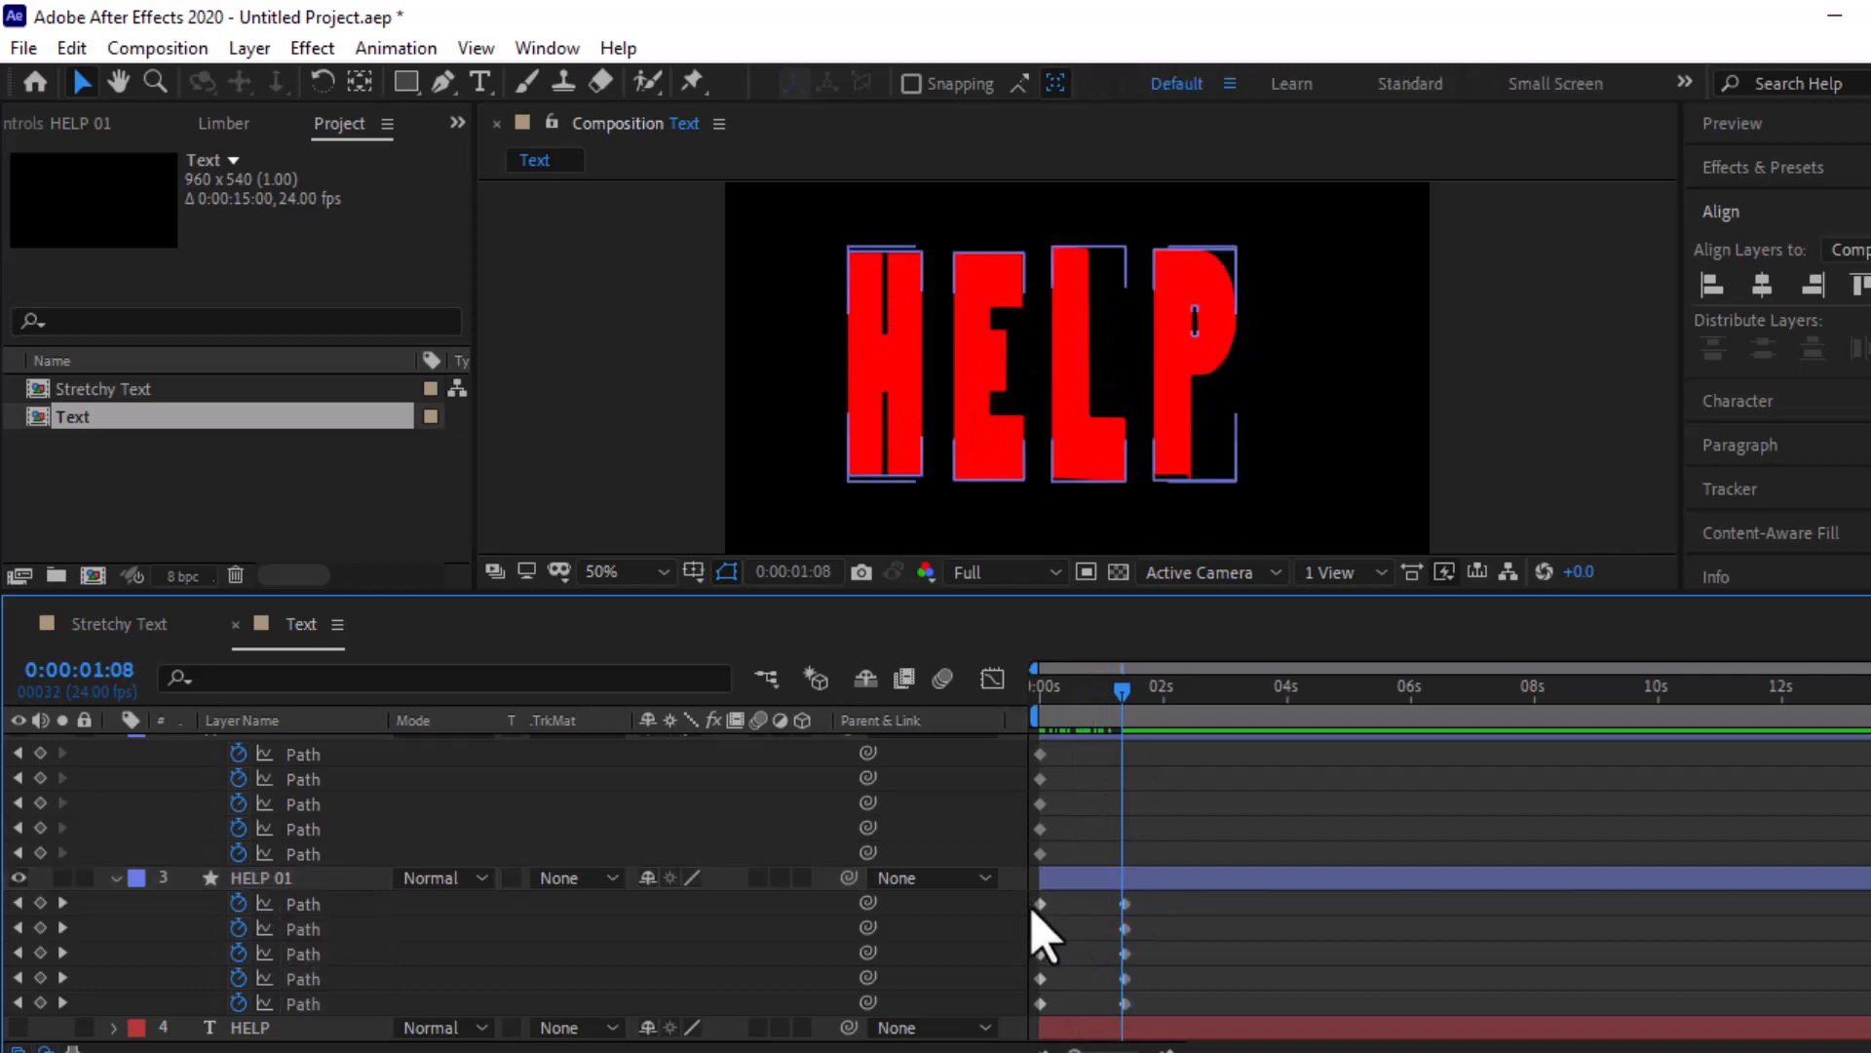
click(694, 378)
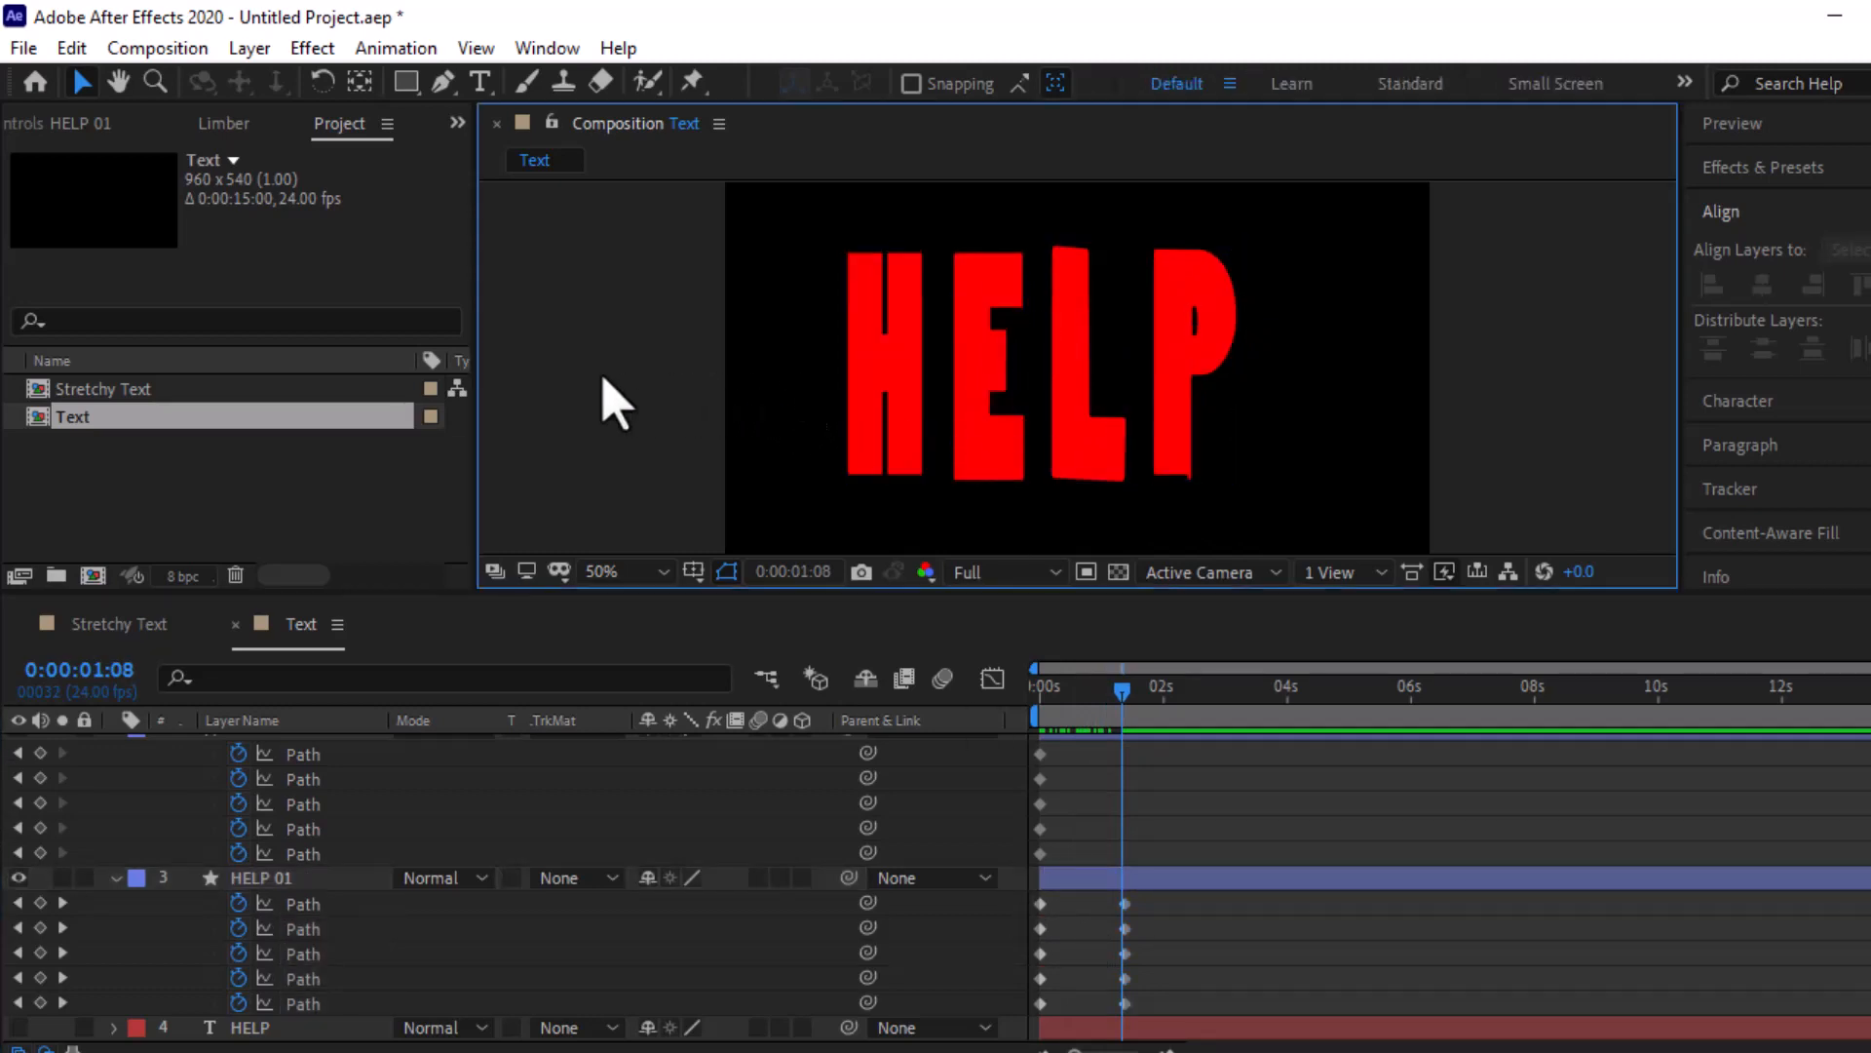
click(1078, 691)
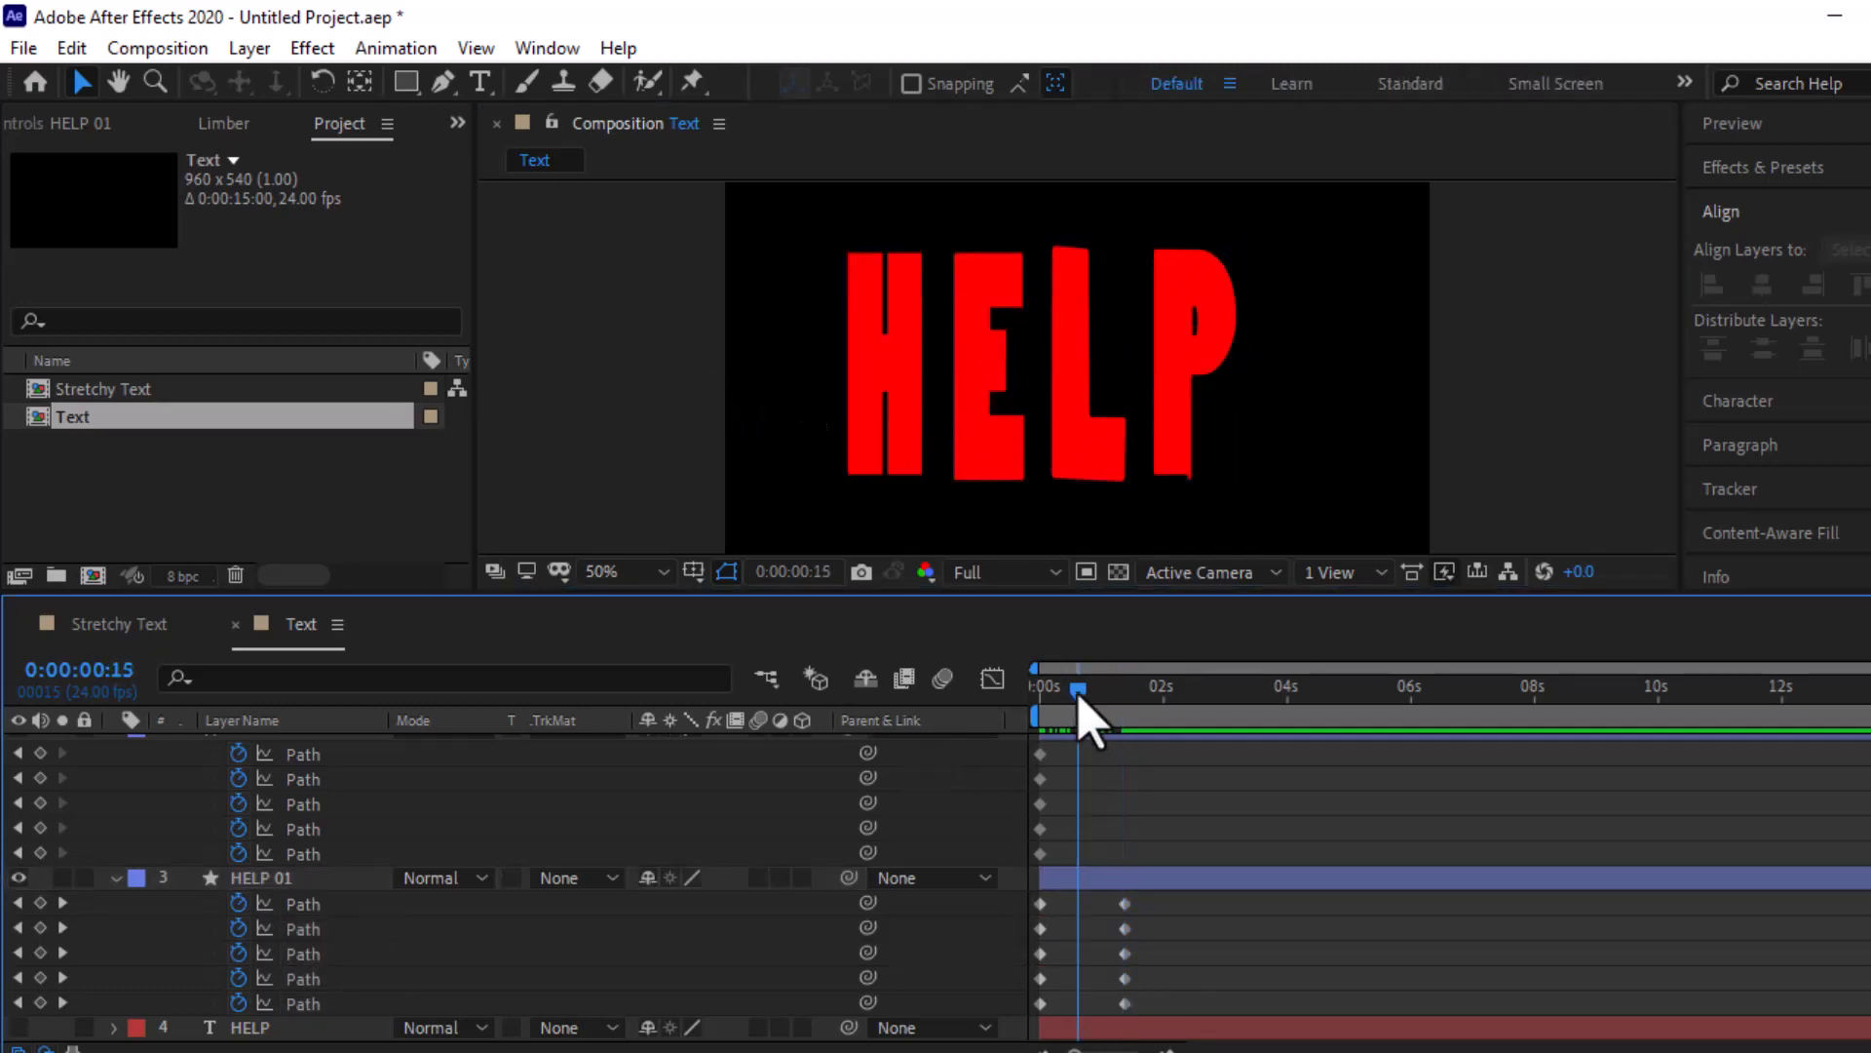
Examine the letter shapes at 0:00:00:15 in a maximized, magnified composition view, and restore the normal layout
key(grave)
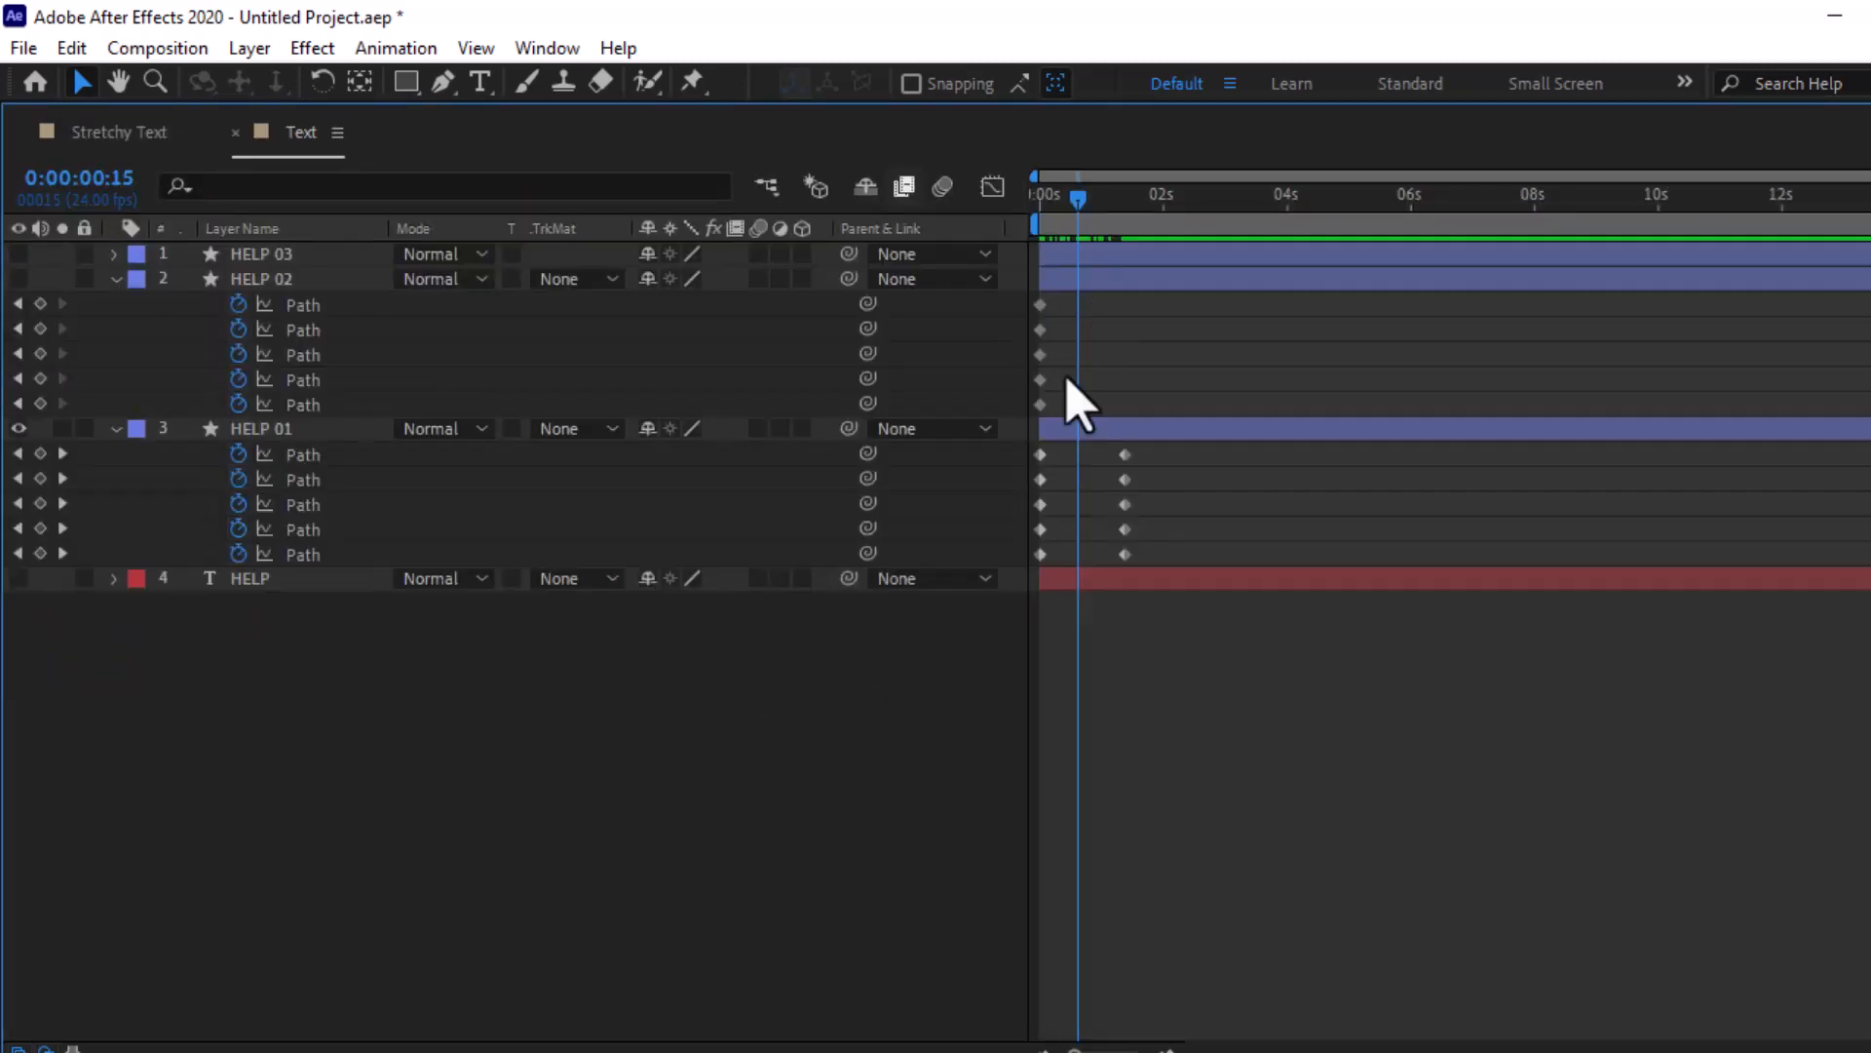
key(grave)
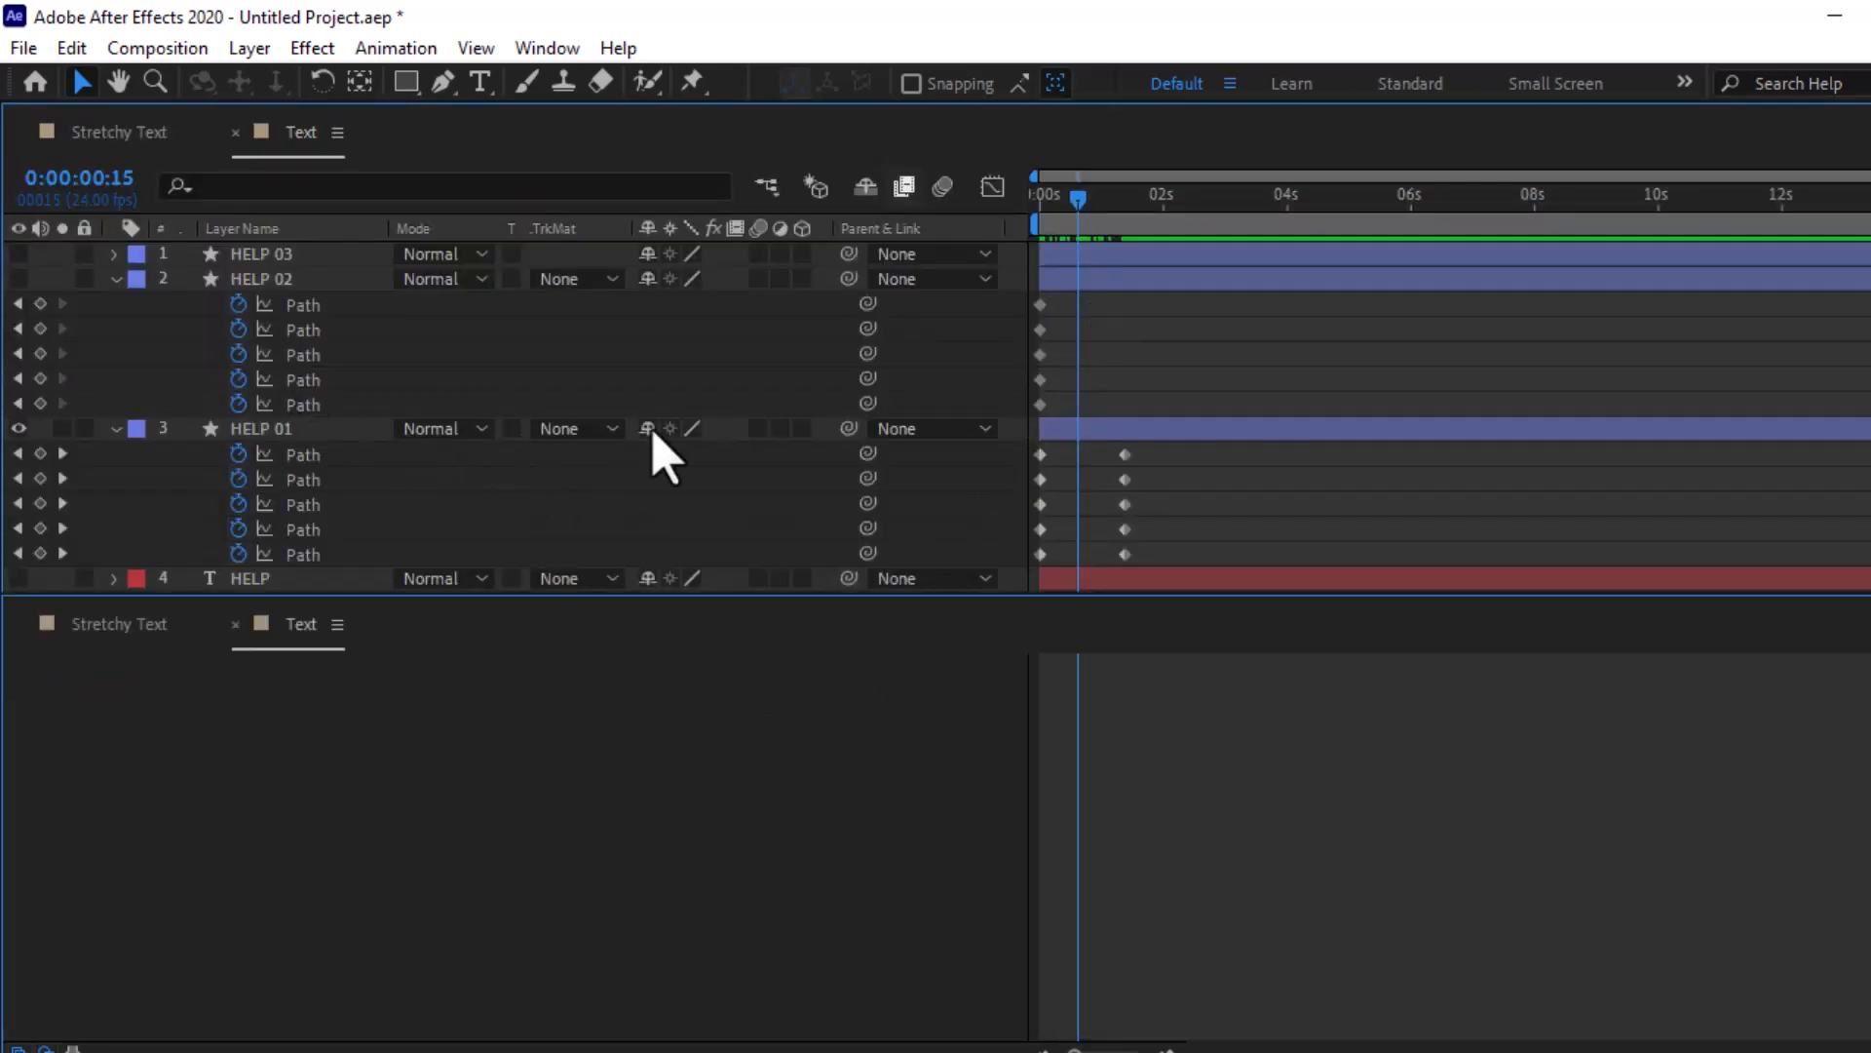
click(655, 365)
key(grave)
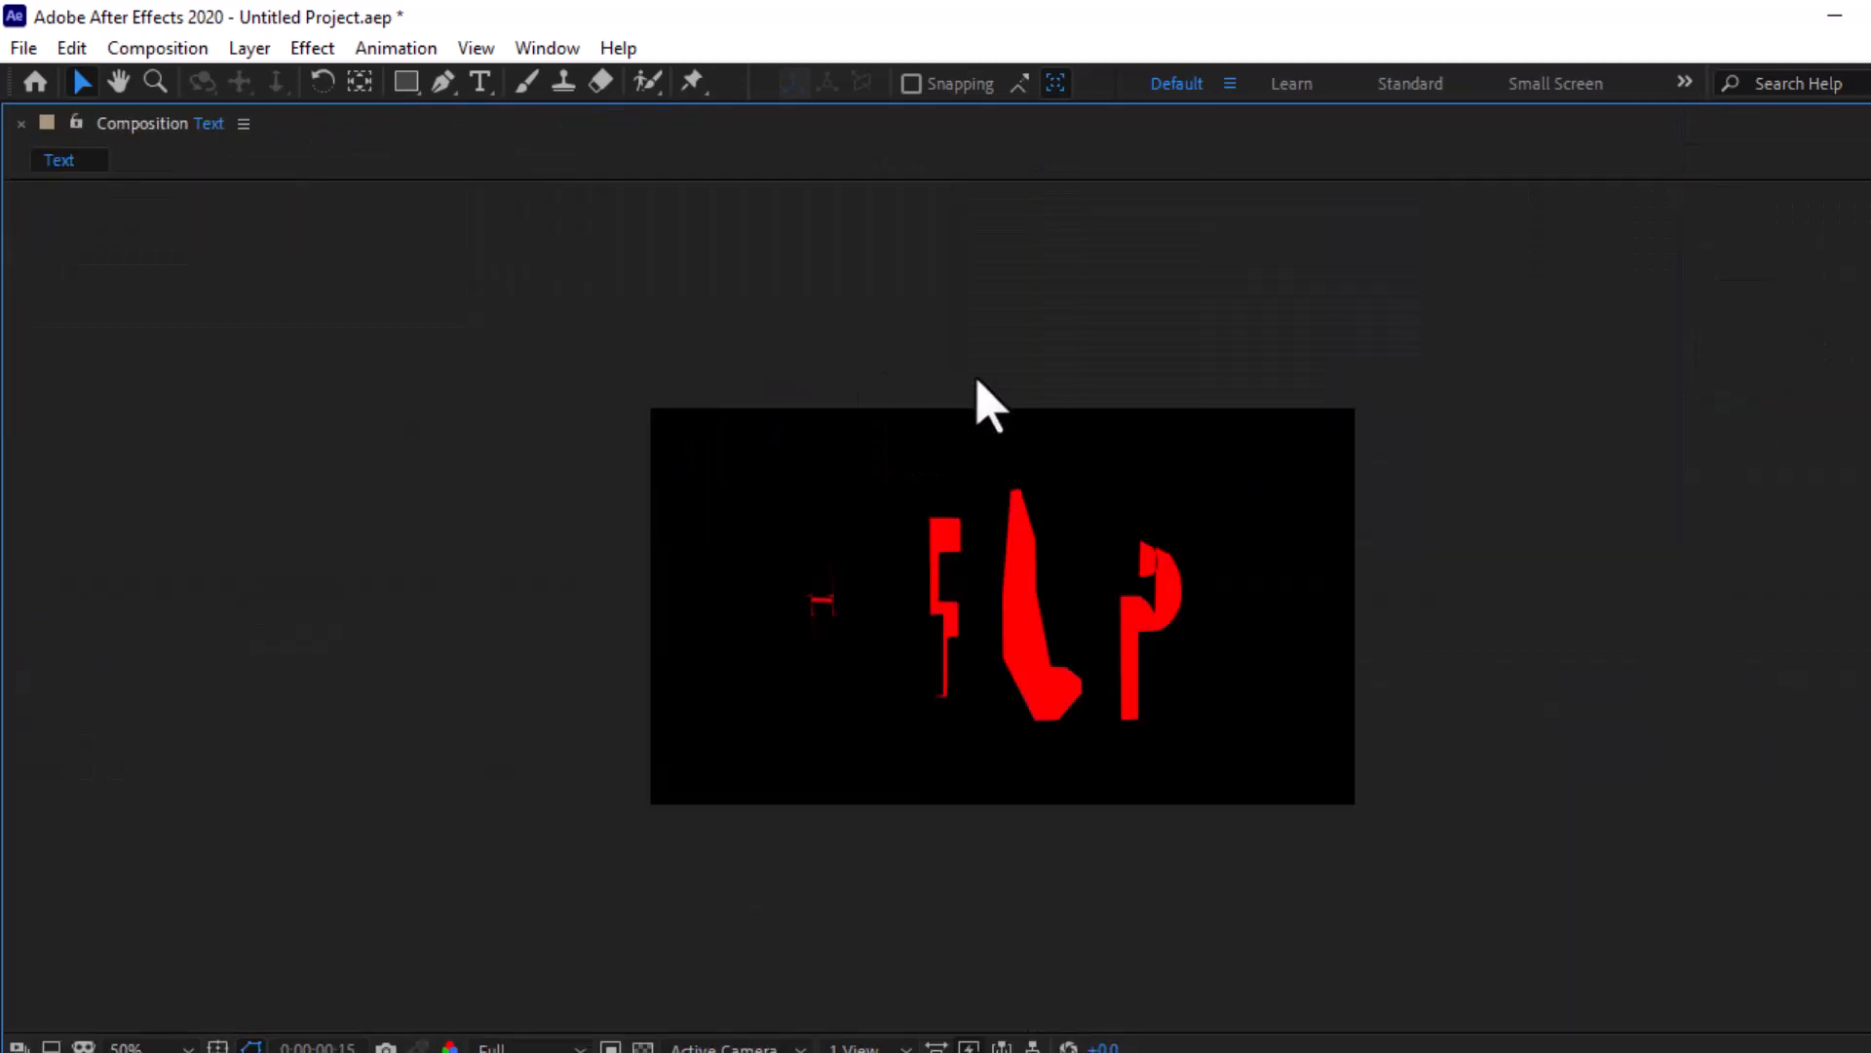
click(177, 1043)
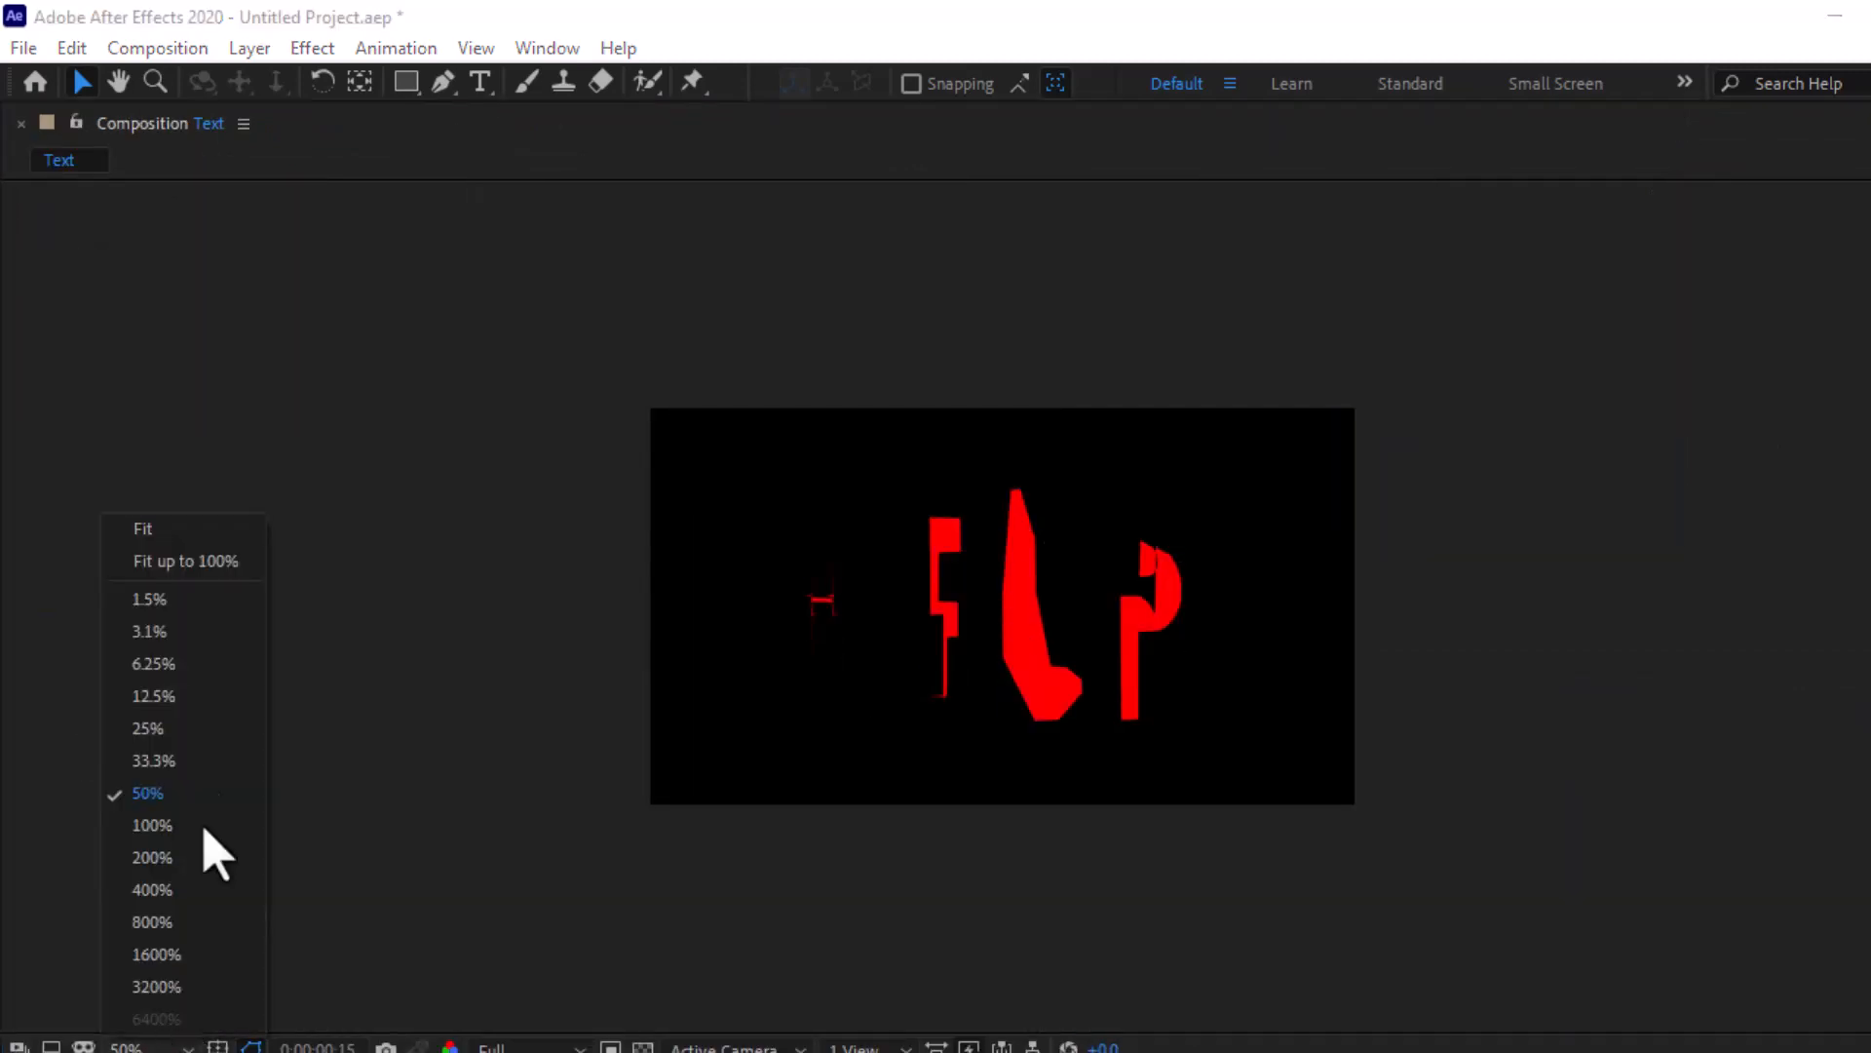
click(219, 557)
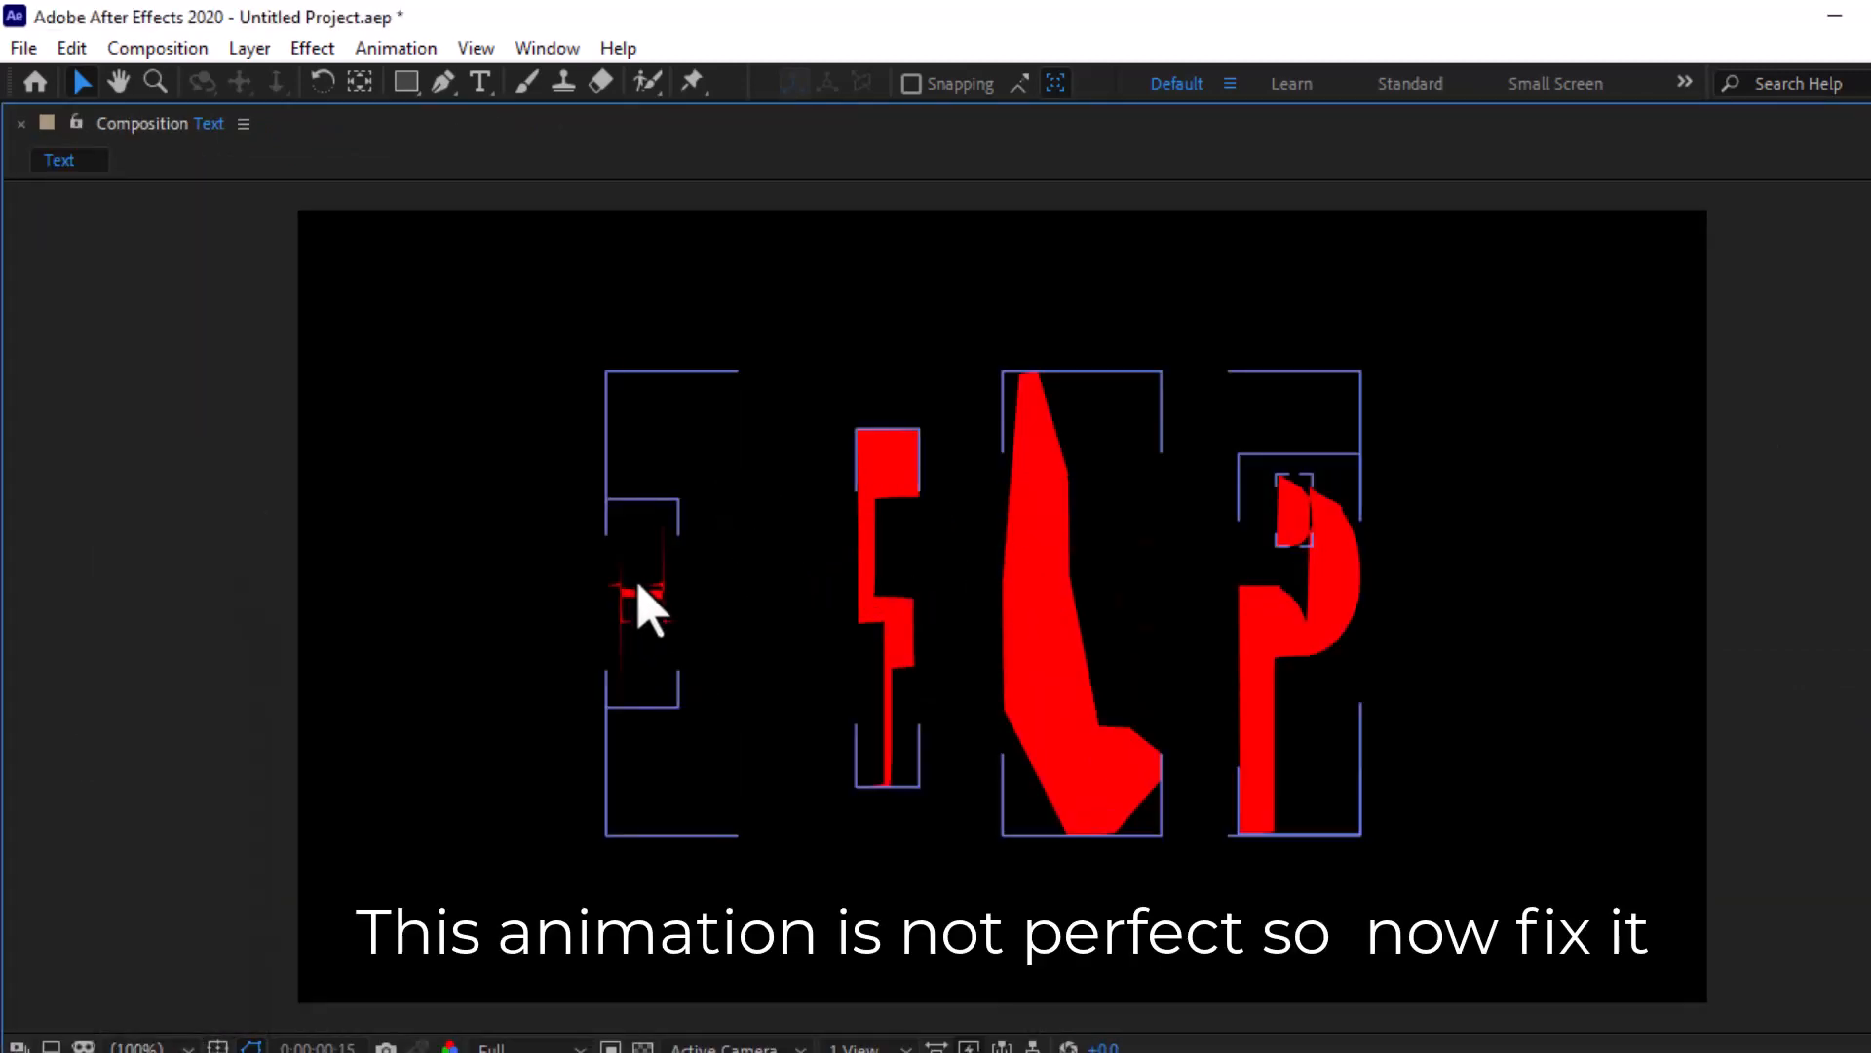
key(period)
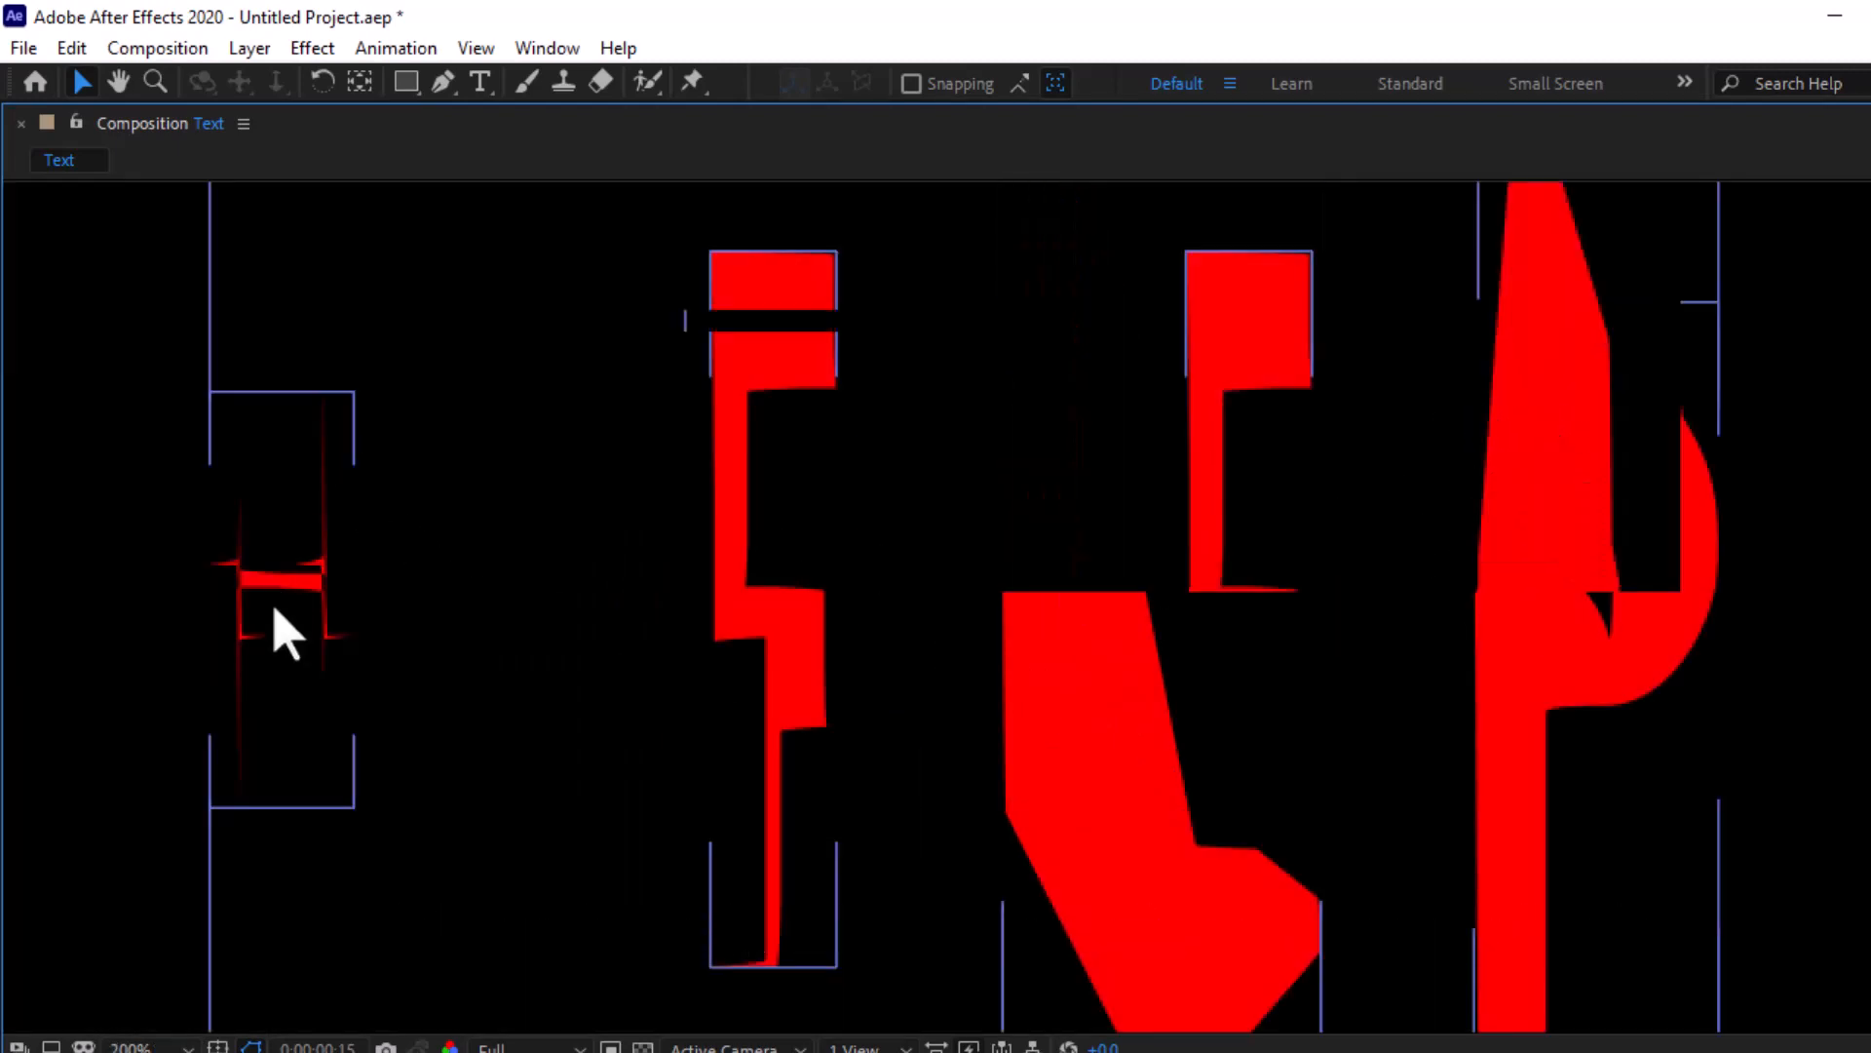
key(grave)
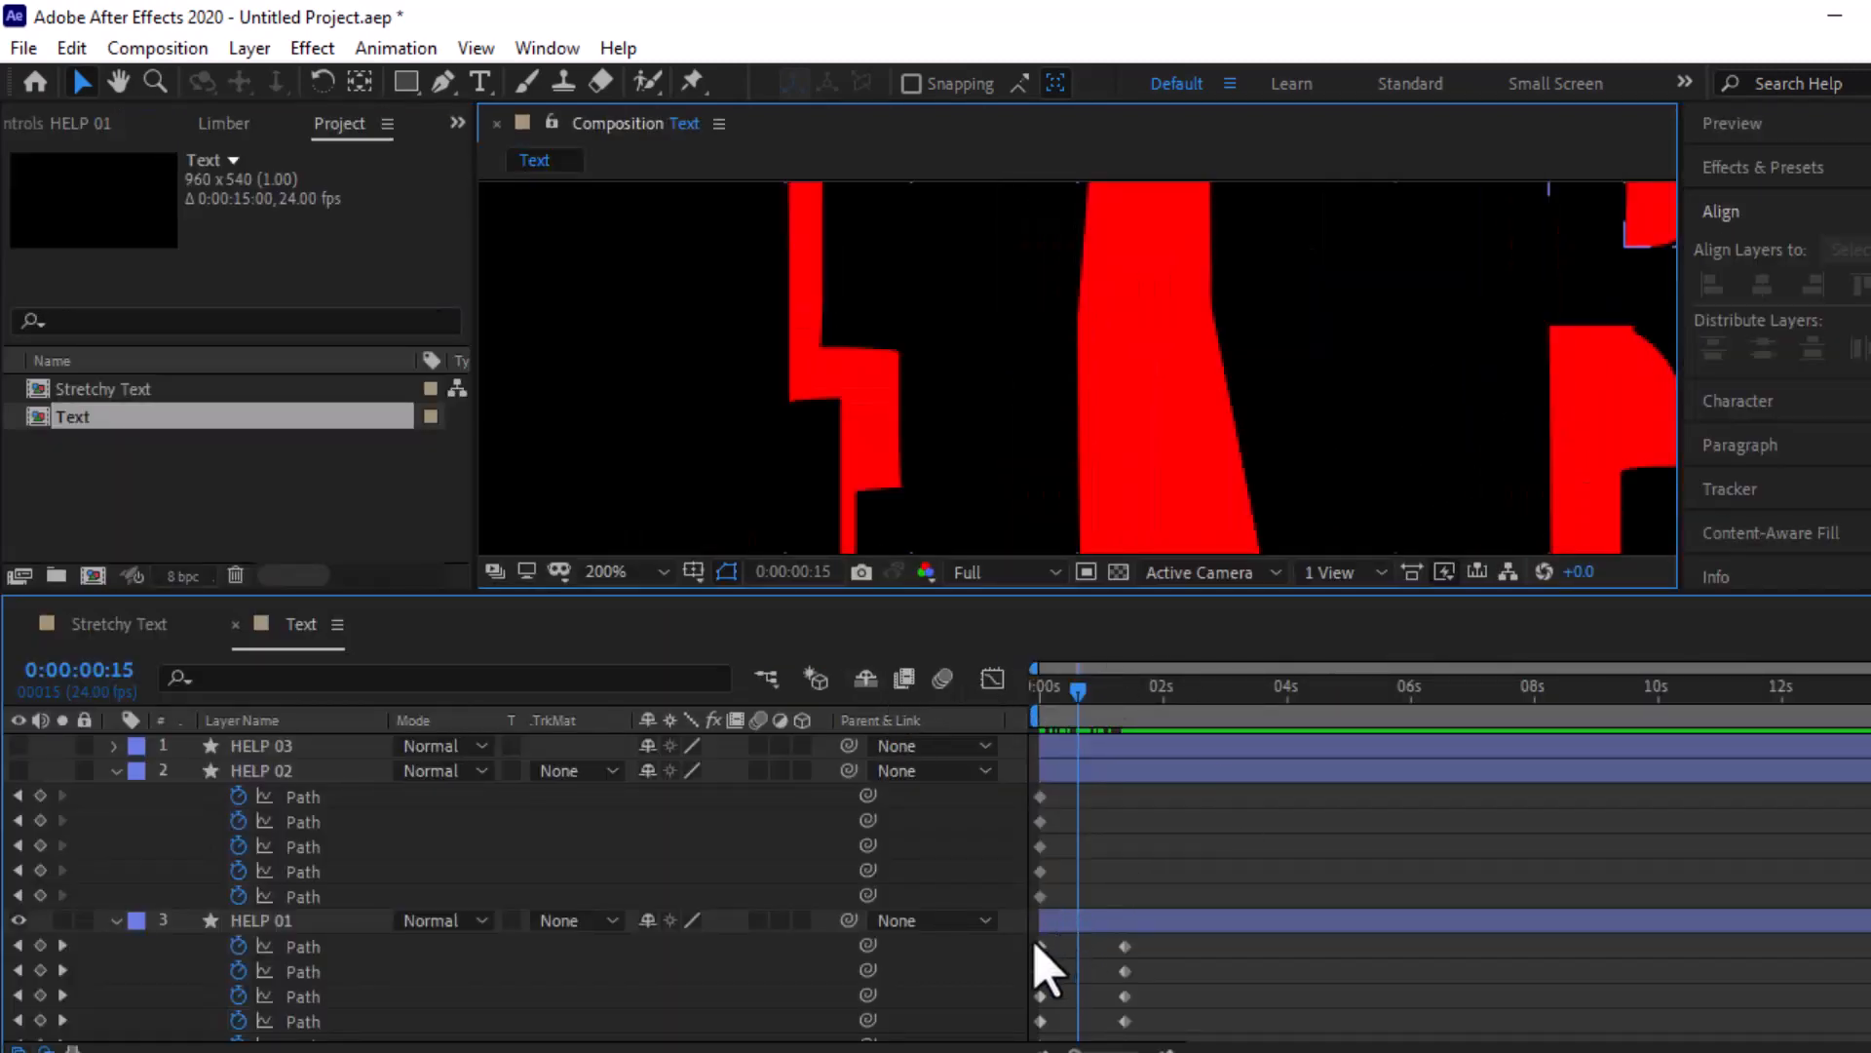
At the HELP 01 path keyframe at 0:00:00:00, make the H's upper-left corner point its first vertex
click(1040, 945)
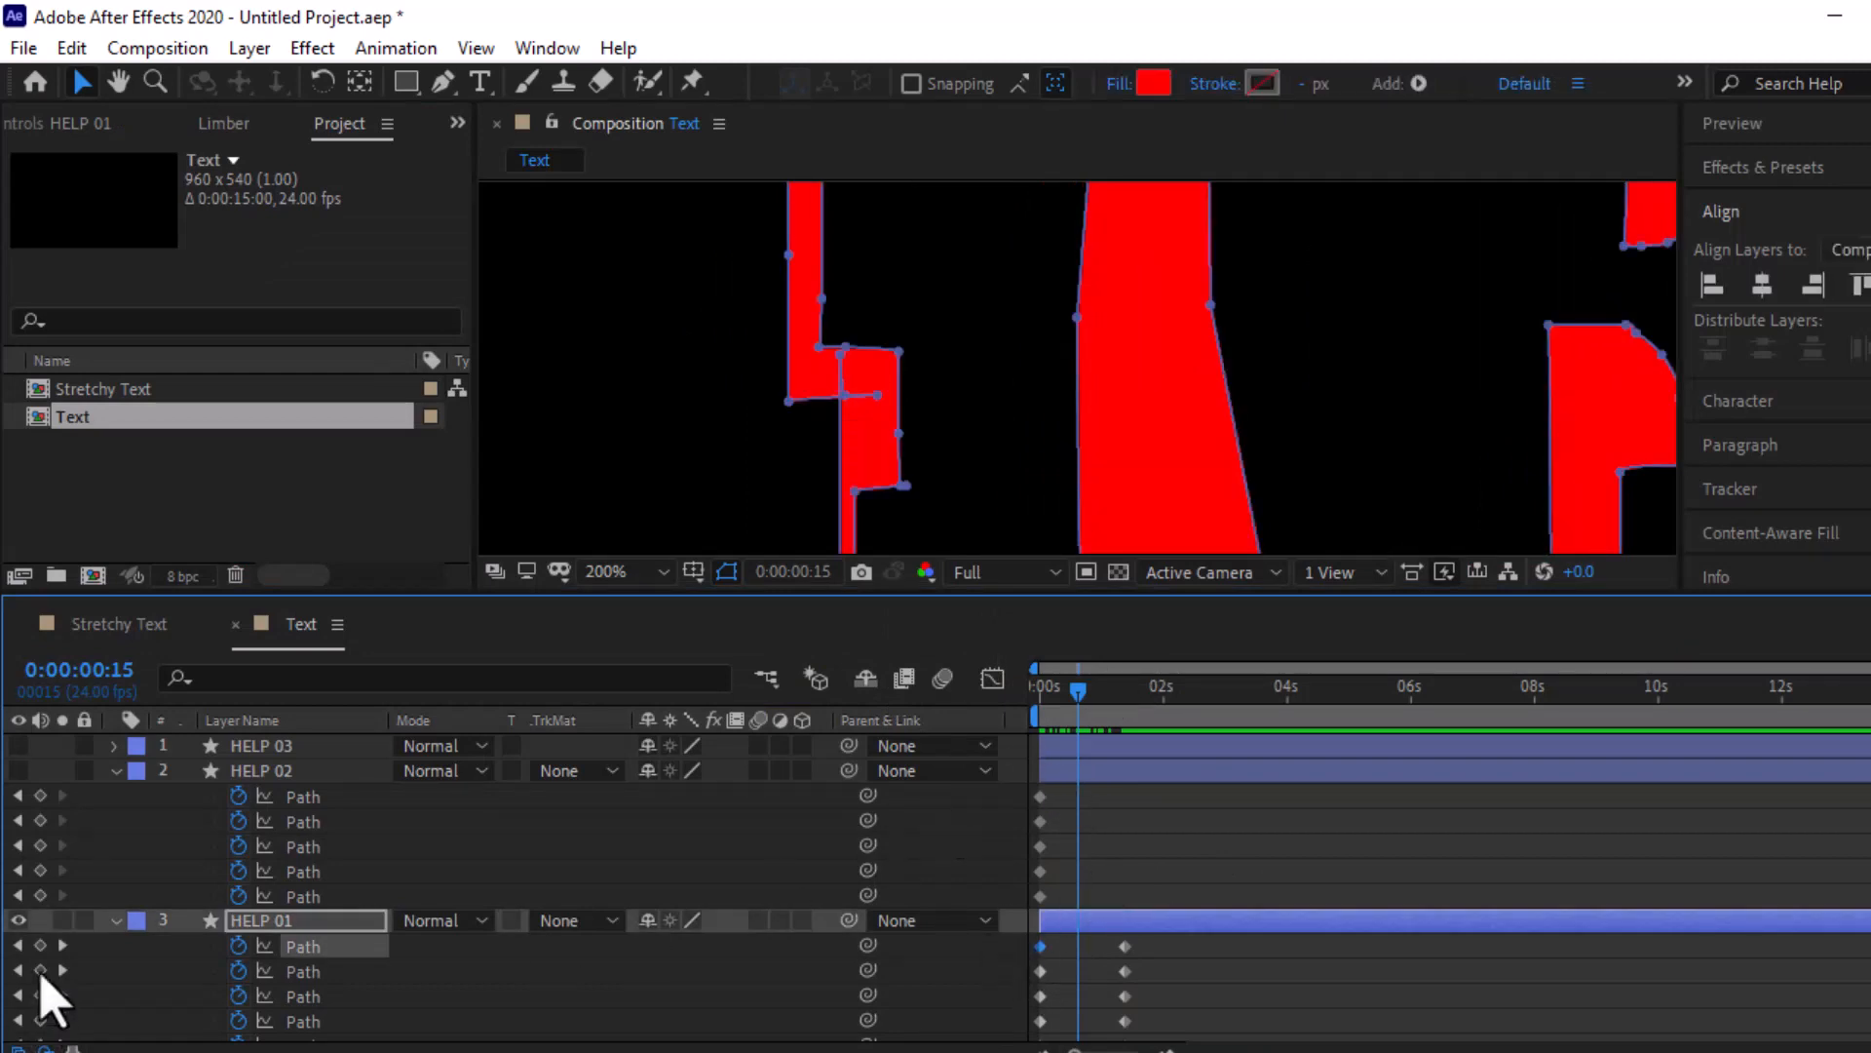
click(18, 945)
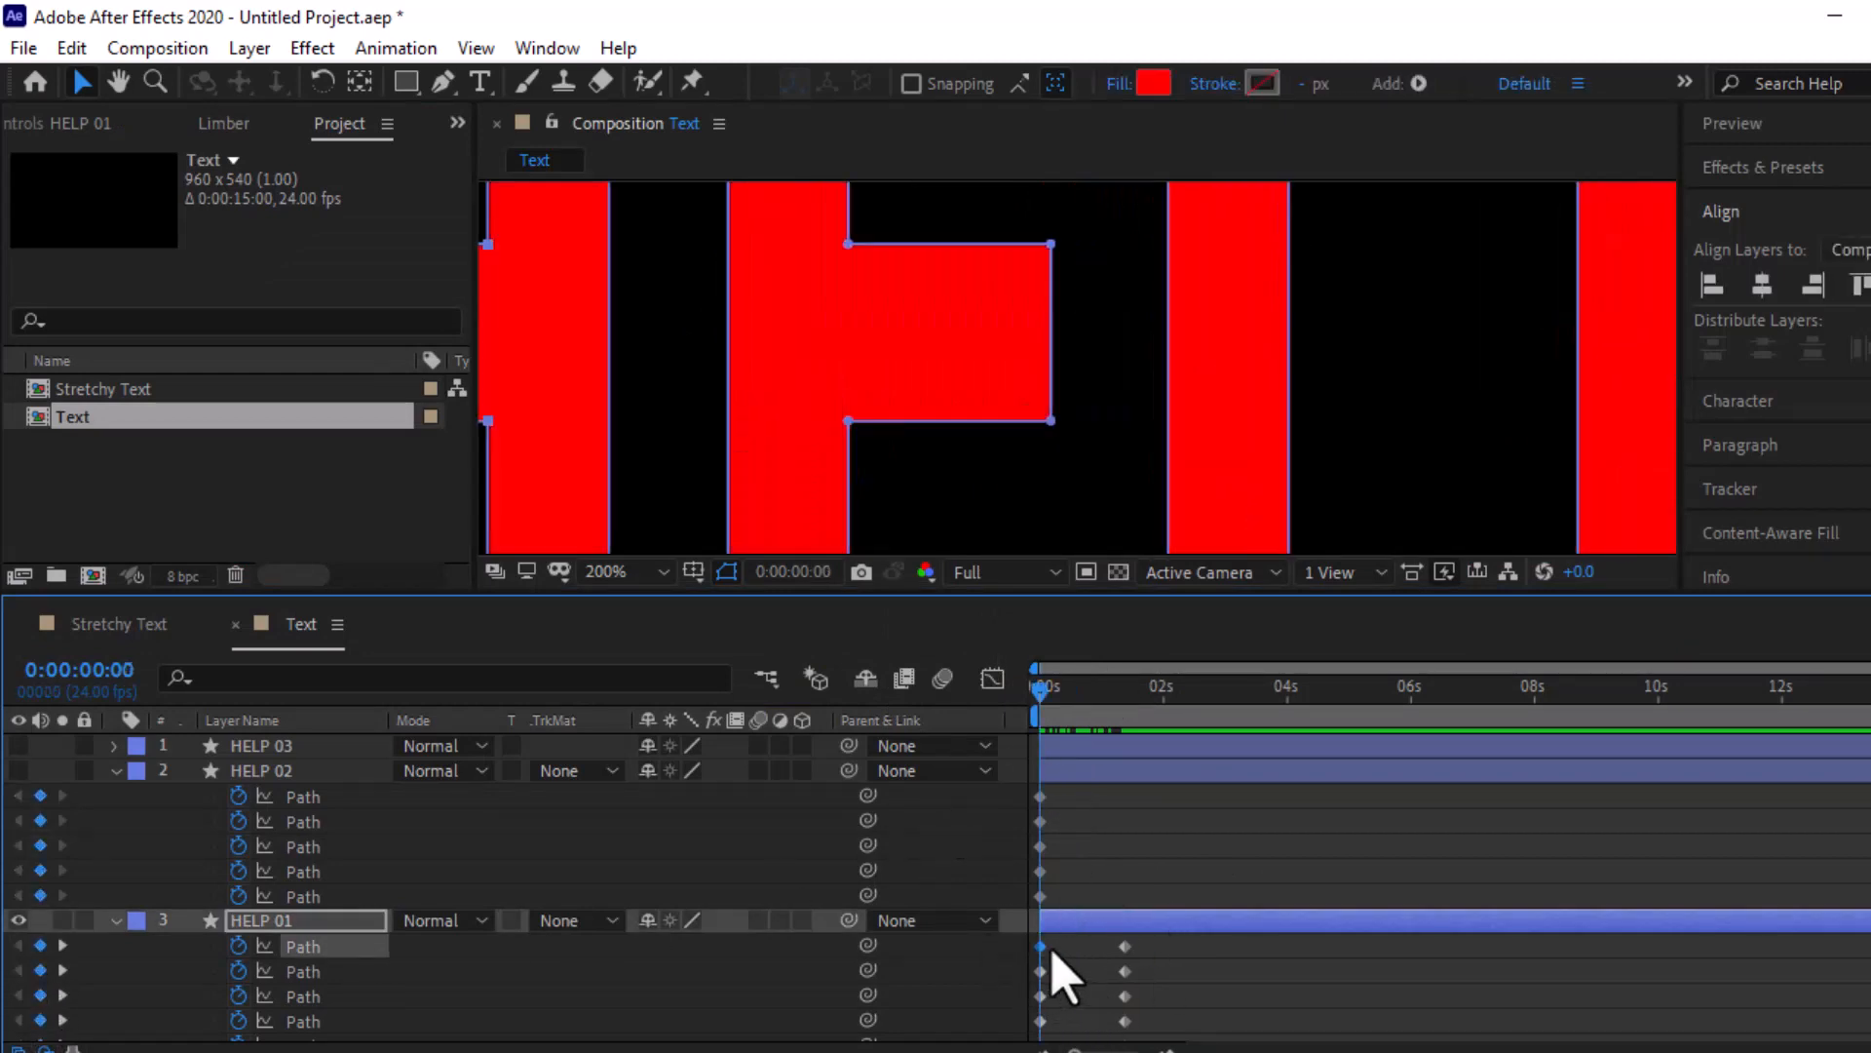
key(h)
drag(702, 283, 1418, 570)
drag(1052, 324, 1032, 318)
key(v)
scroll(1037, 318, down, 1)
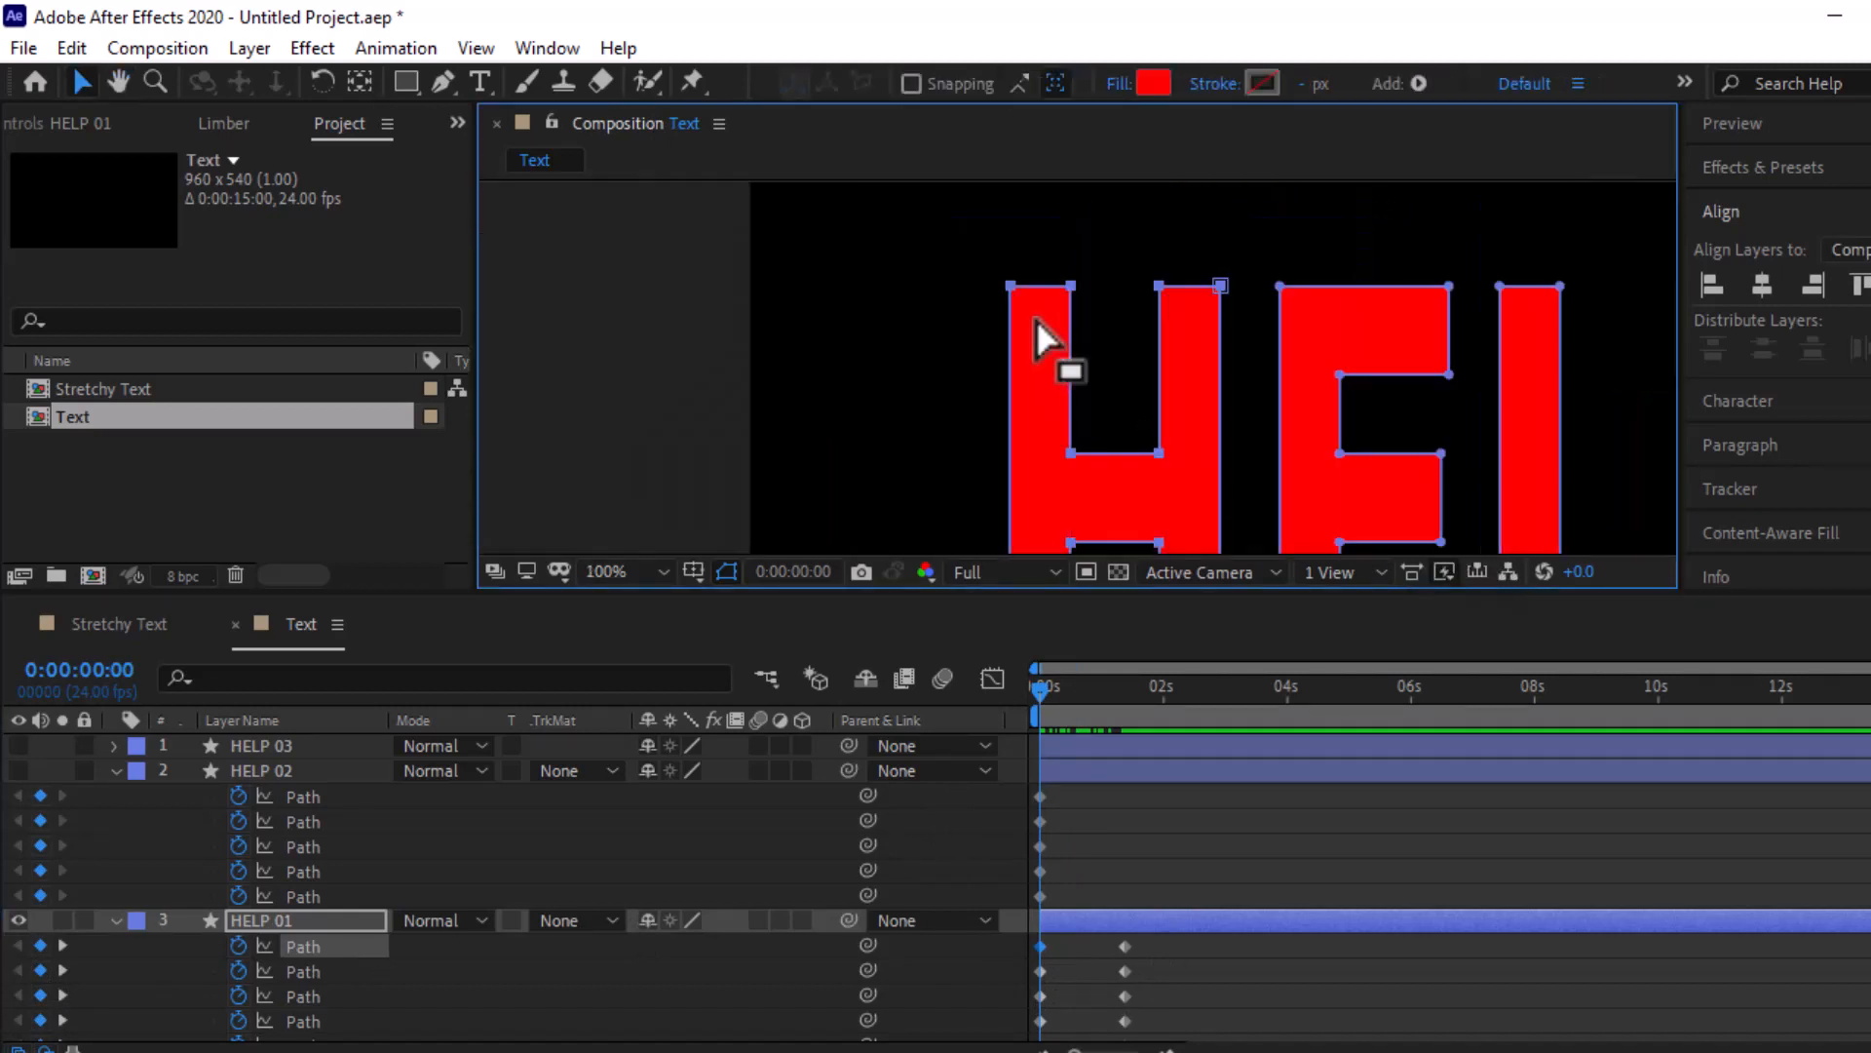
drag(927, 251, 1012, 287)
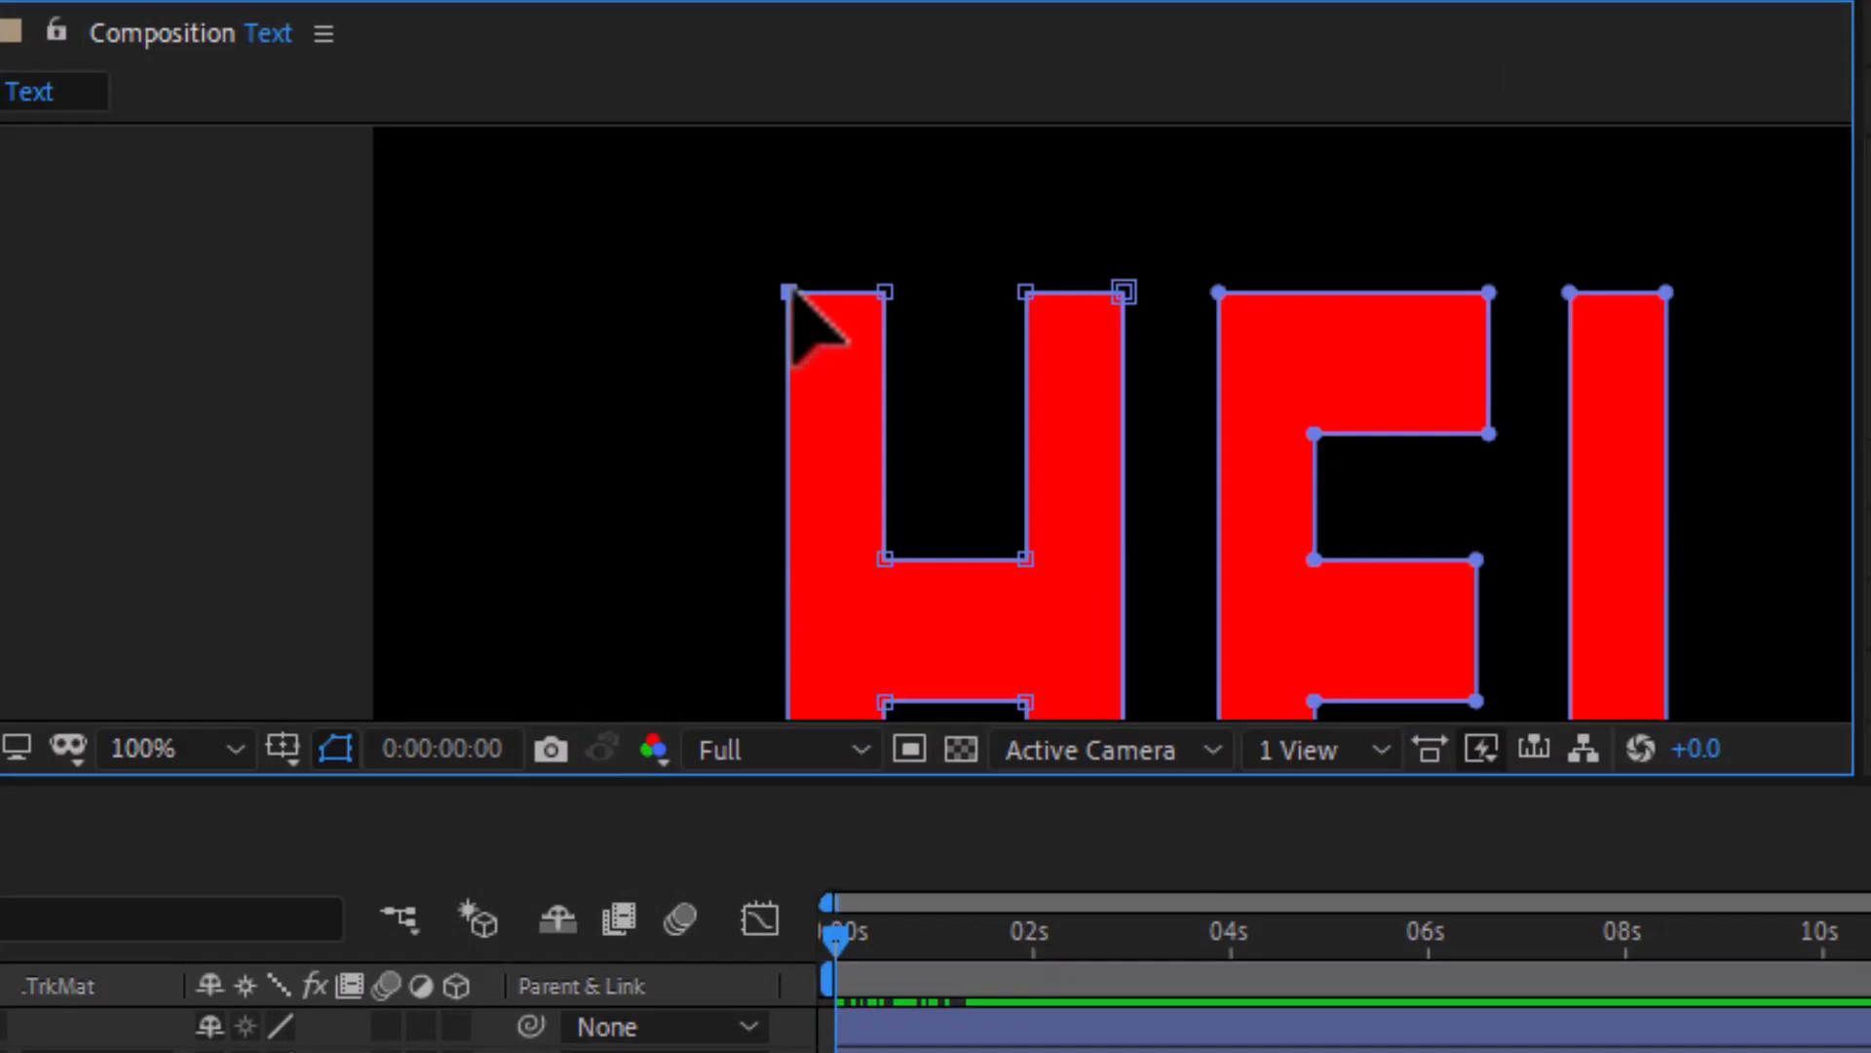
right_click(791, 292)
mouse_move(1009, 275)
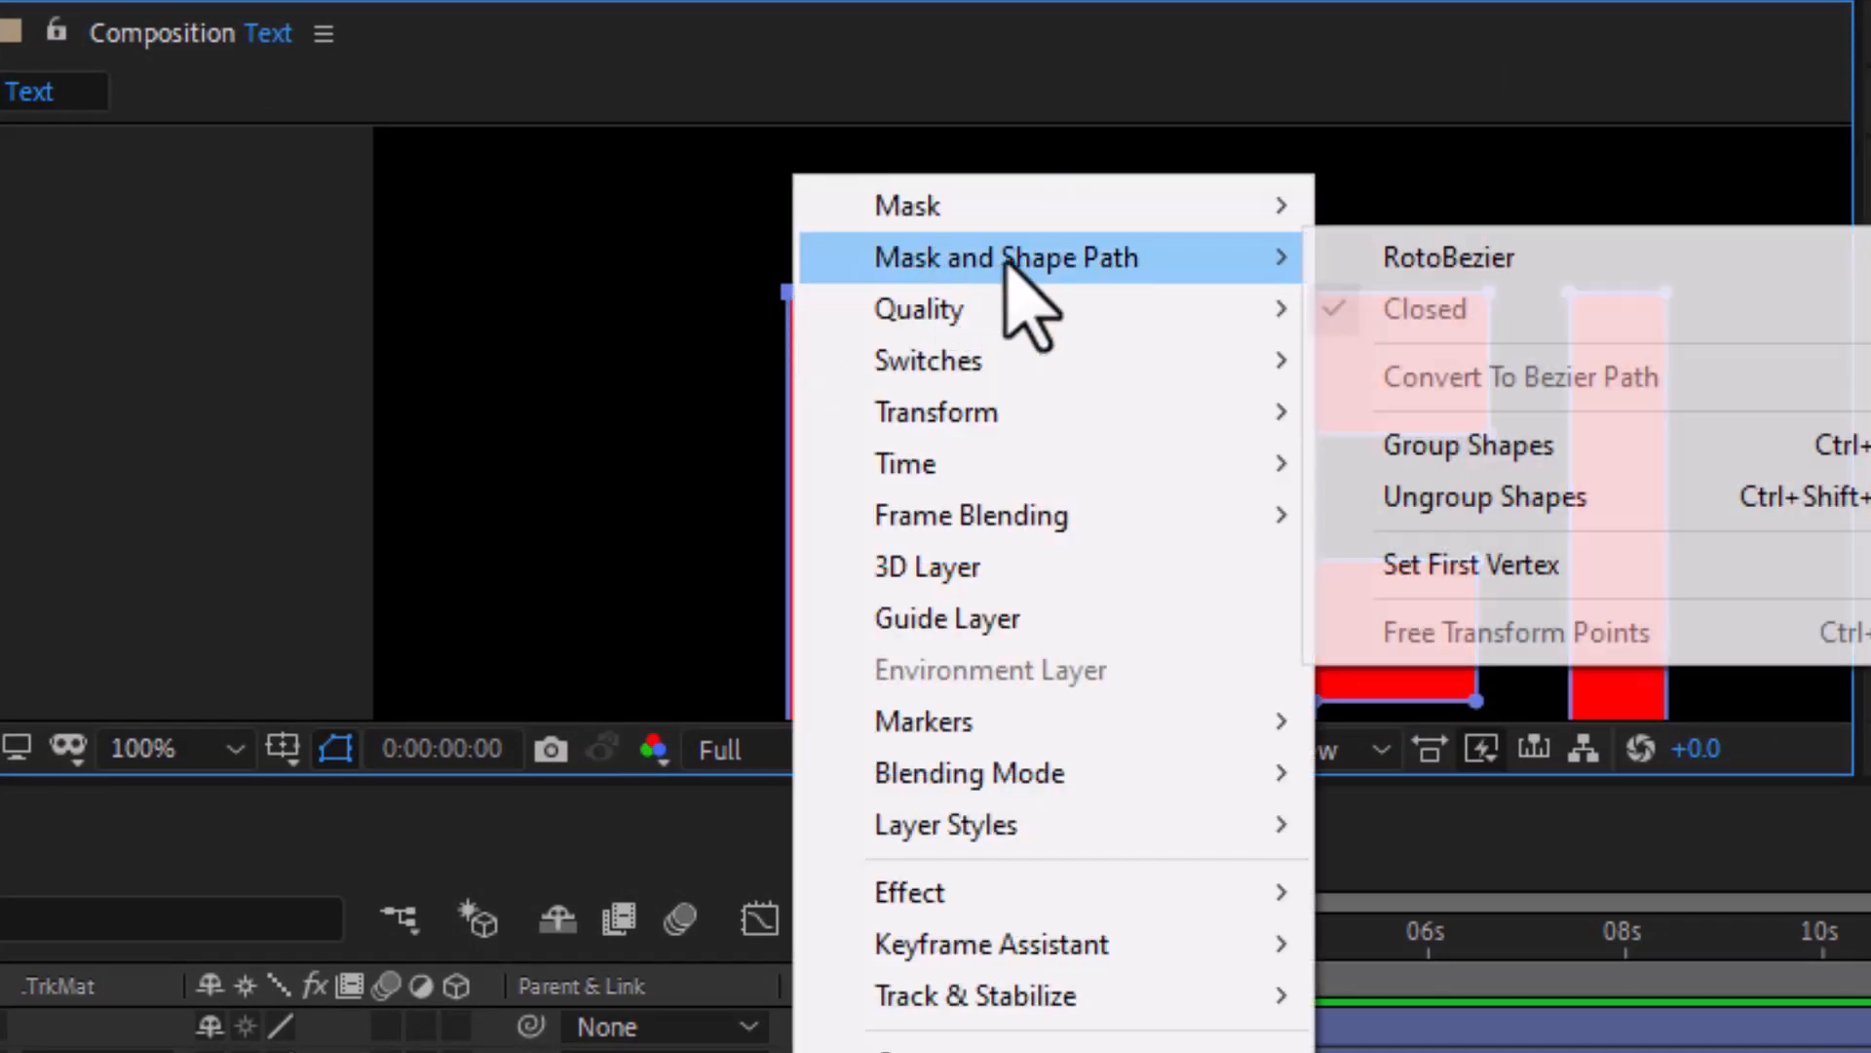
click(1464, 567)
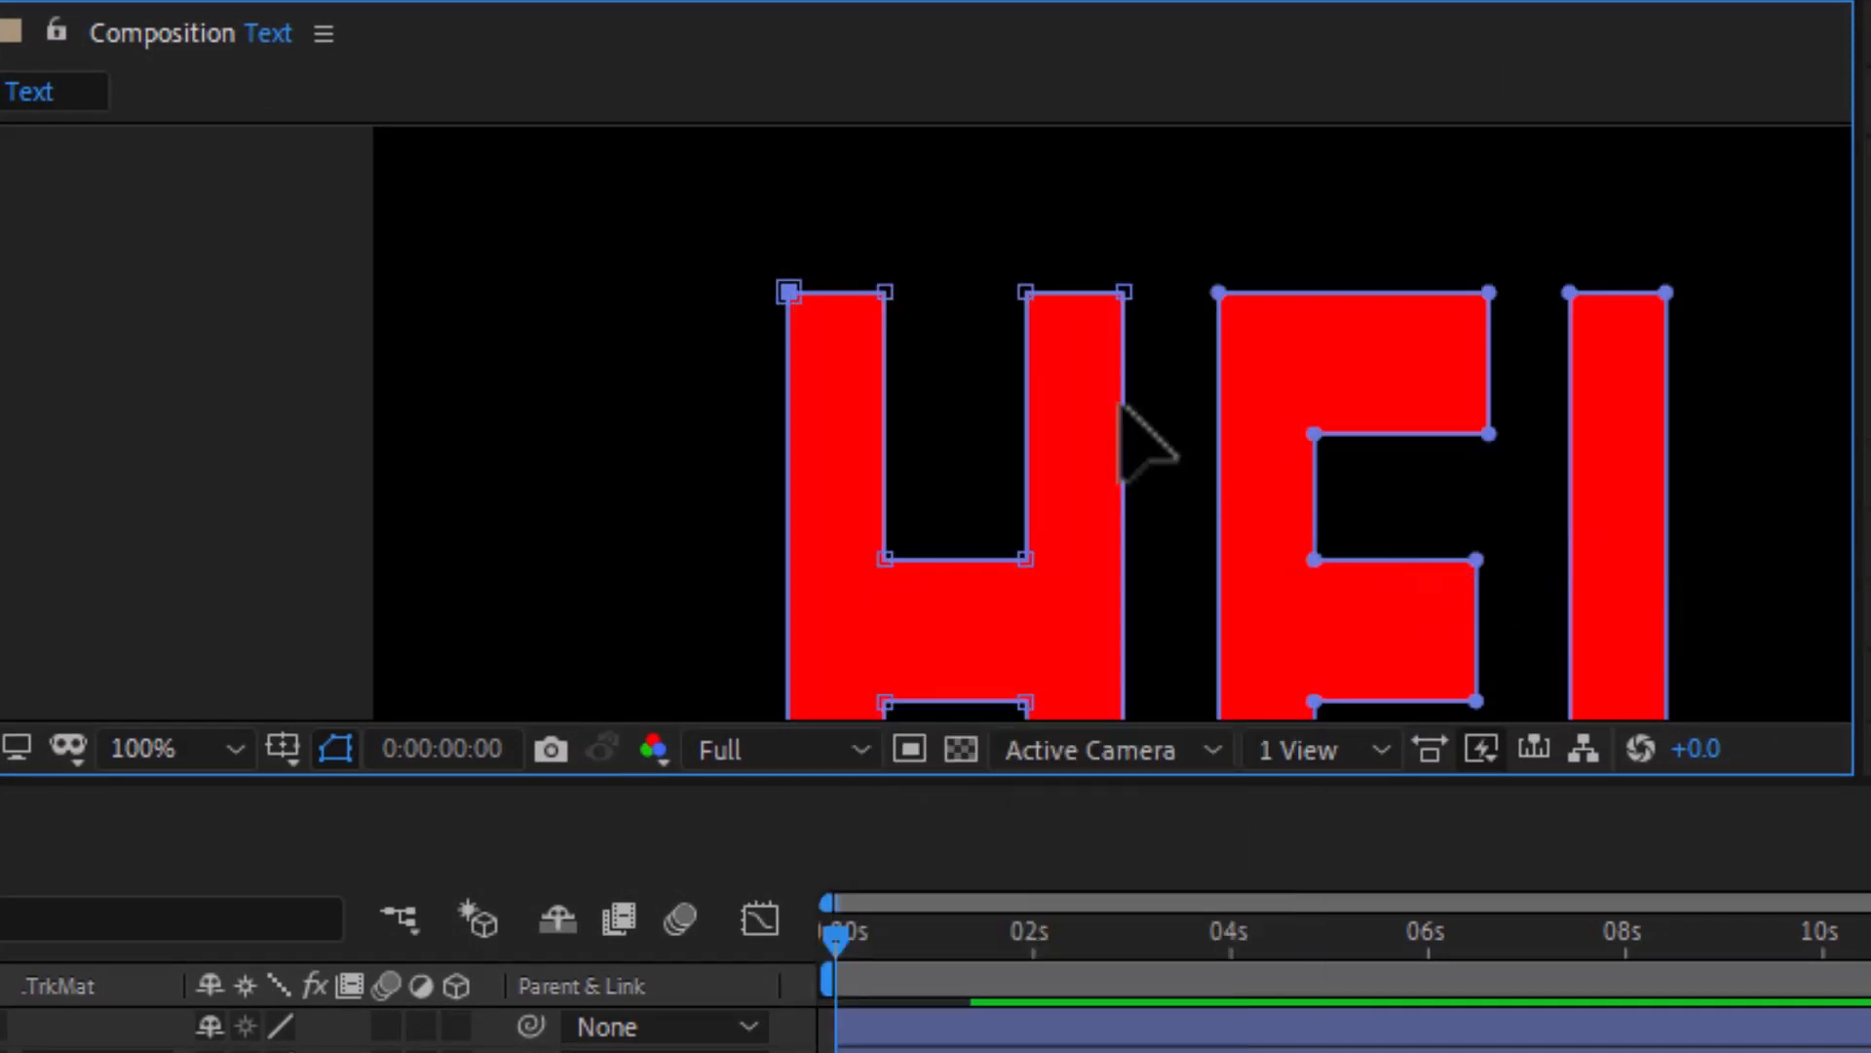
Make the upper-left corner point of the letter E the first vertex of its path
click(1220, 295)
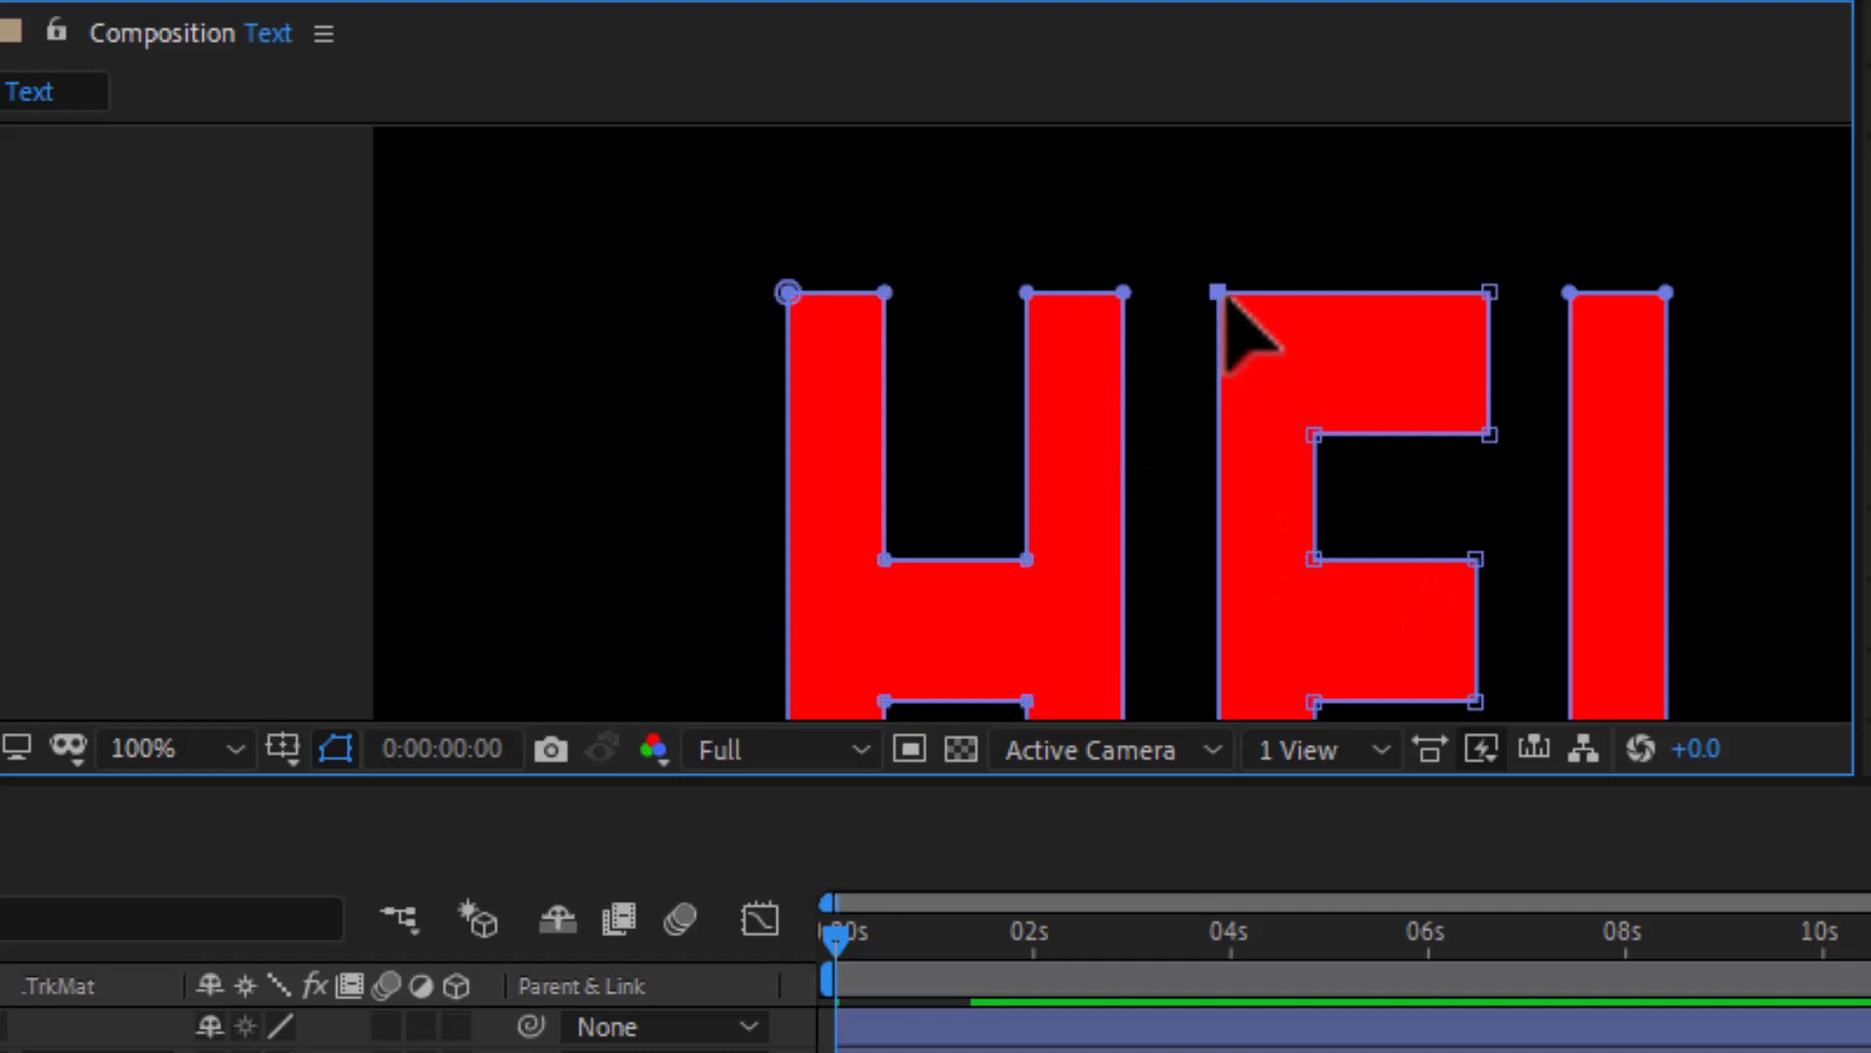
right_click(1220, 294)
mouse_move(1442, 268)
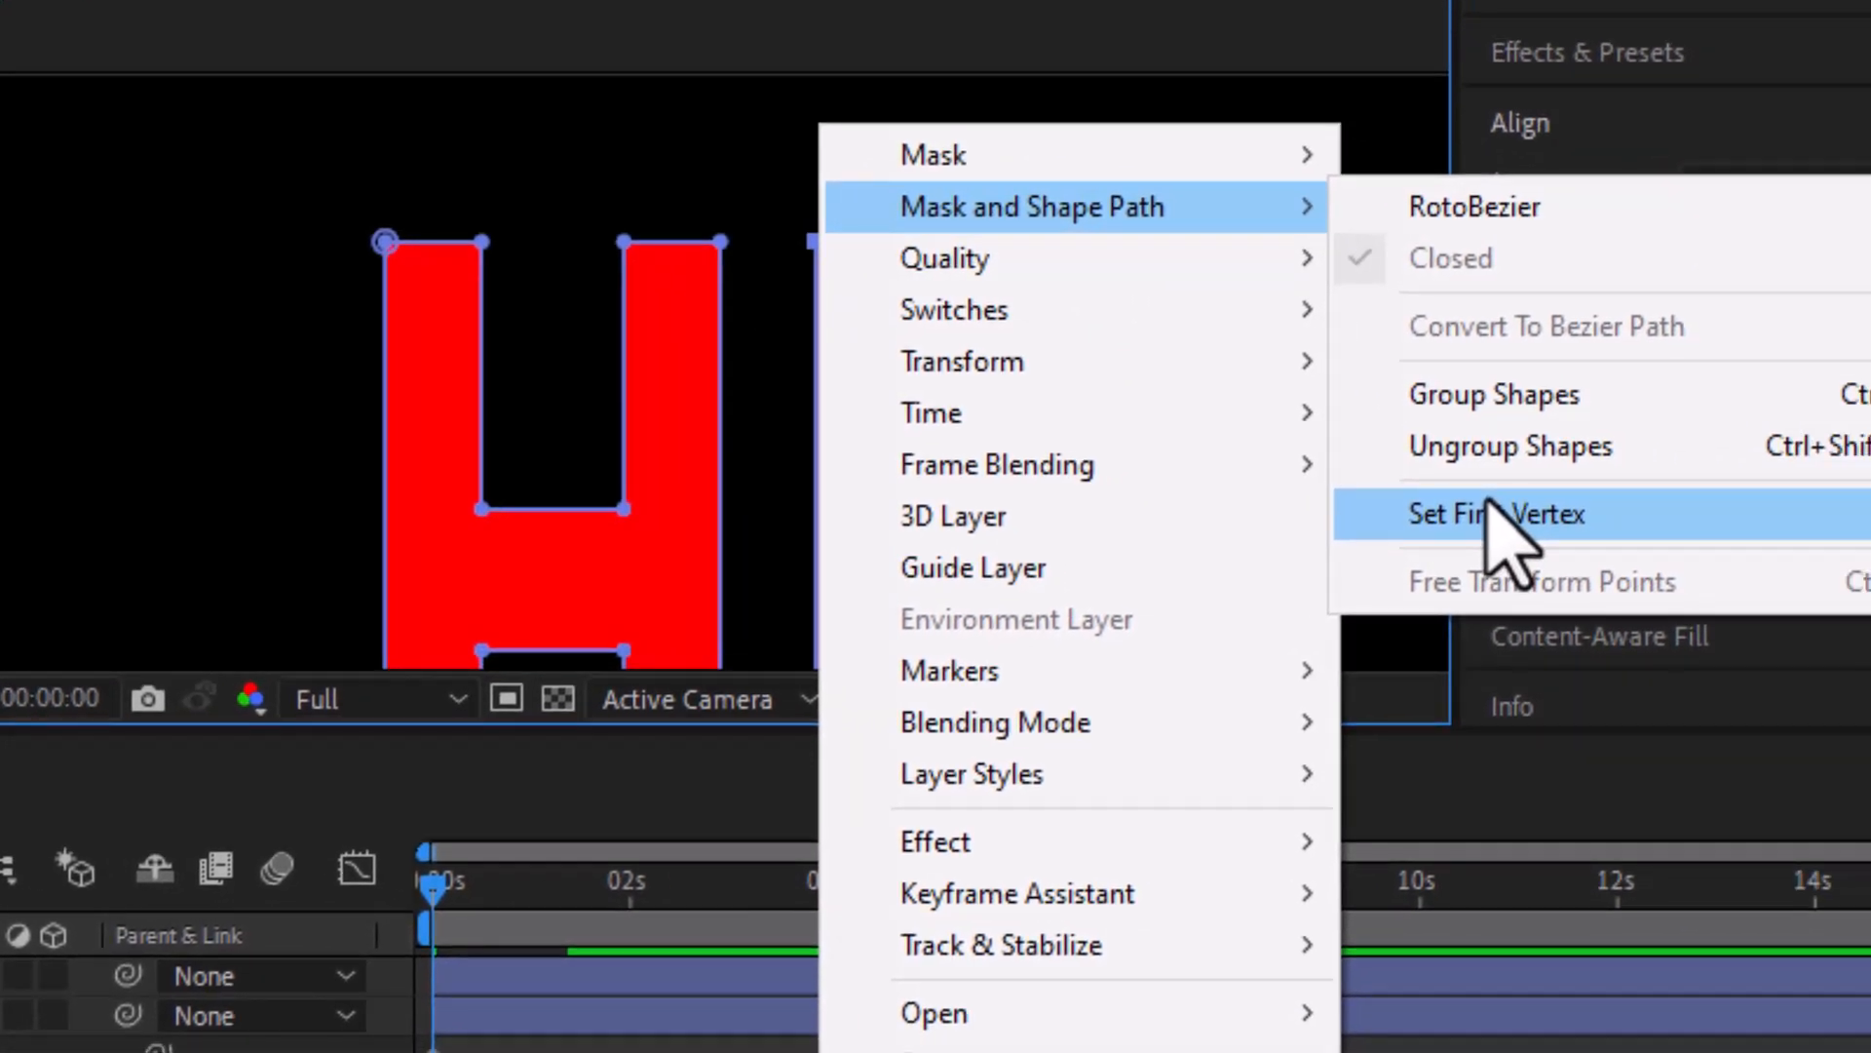
click(1584, 526)
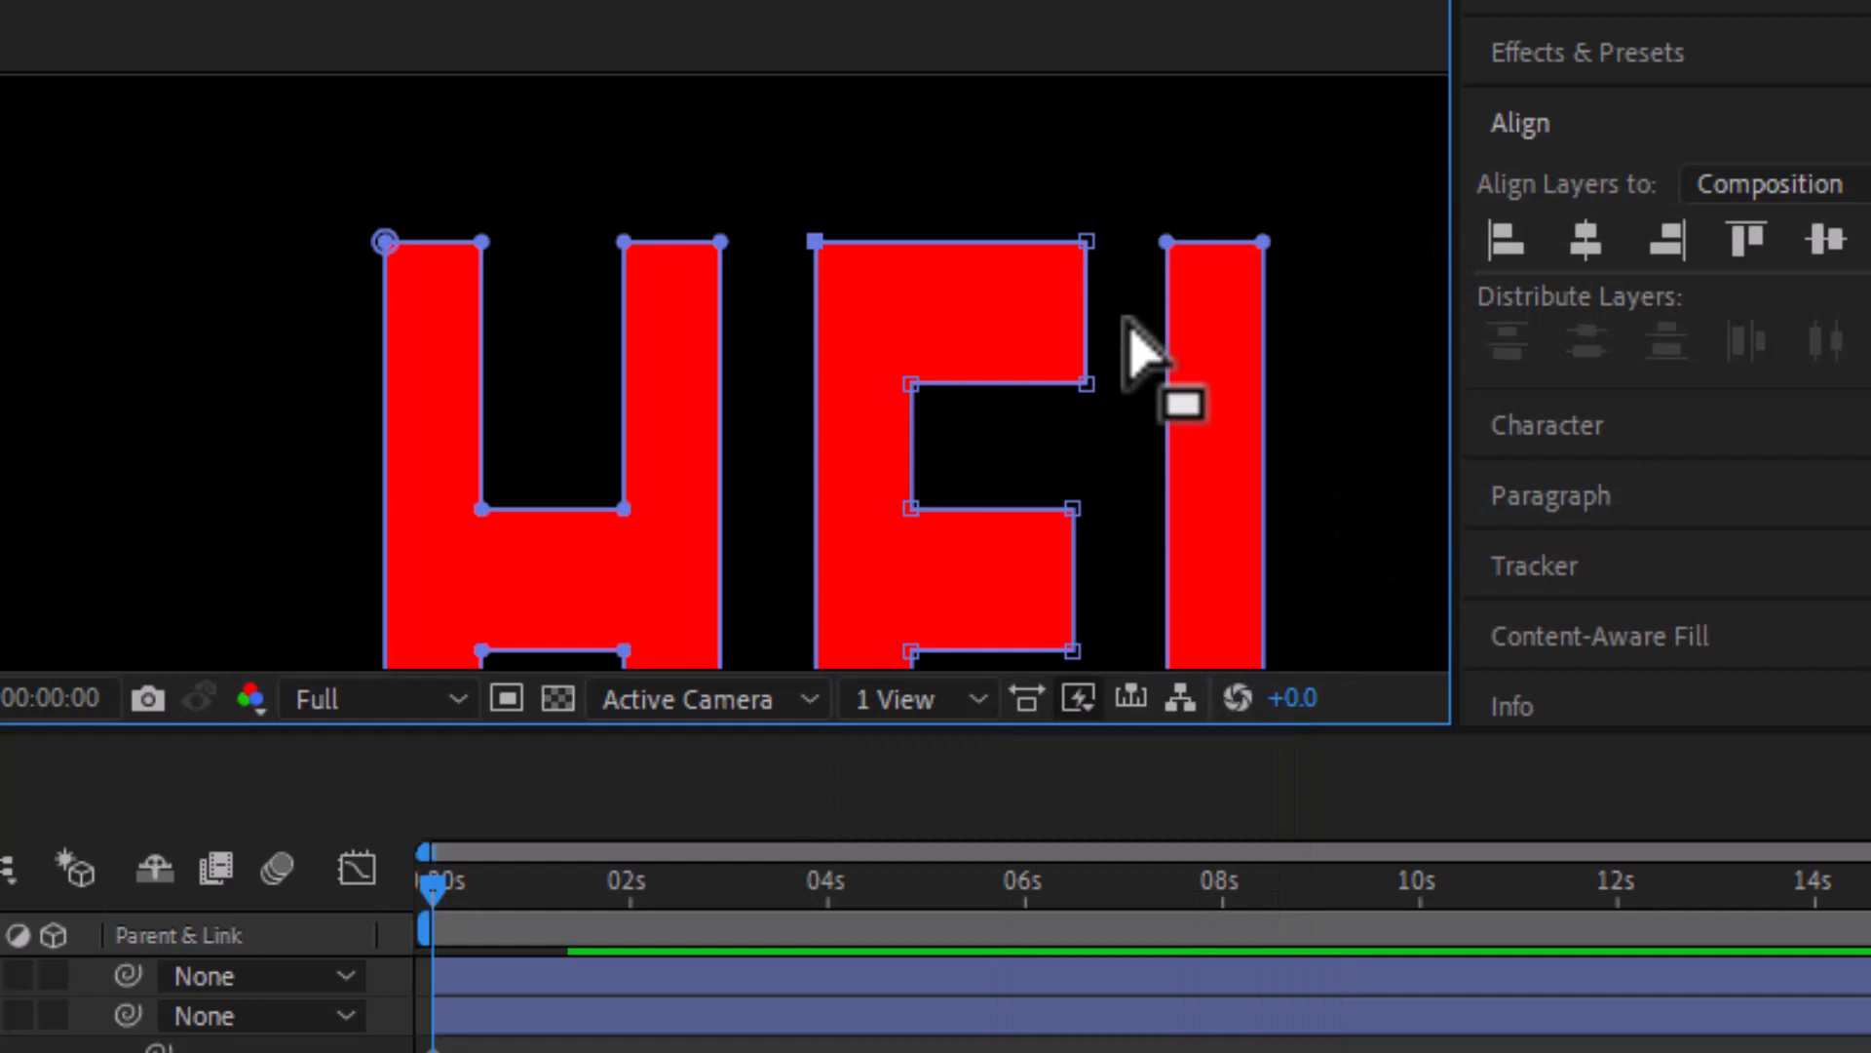
Make the upper-left corner point of the letter L the first vertex of its path
click(1164, 242)
right_click(1160, 244)
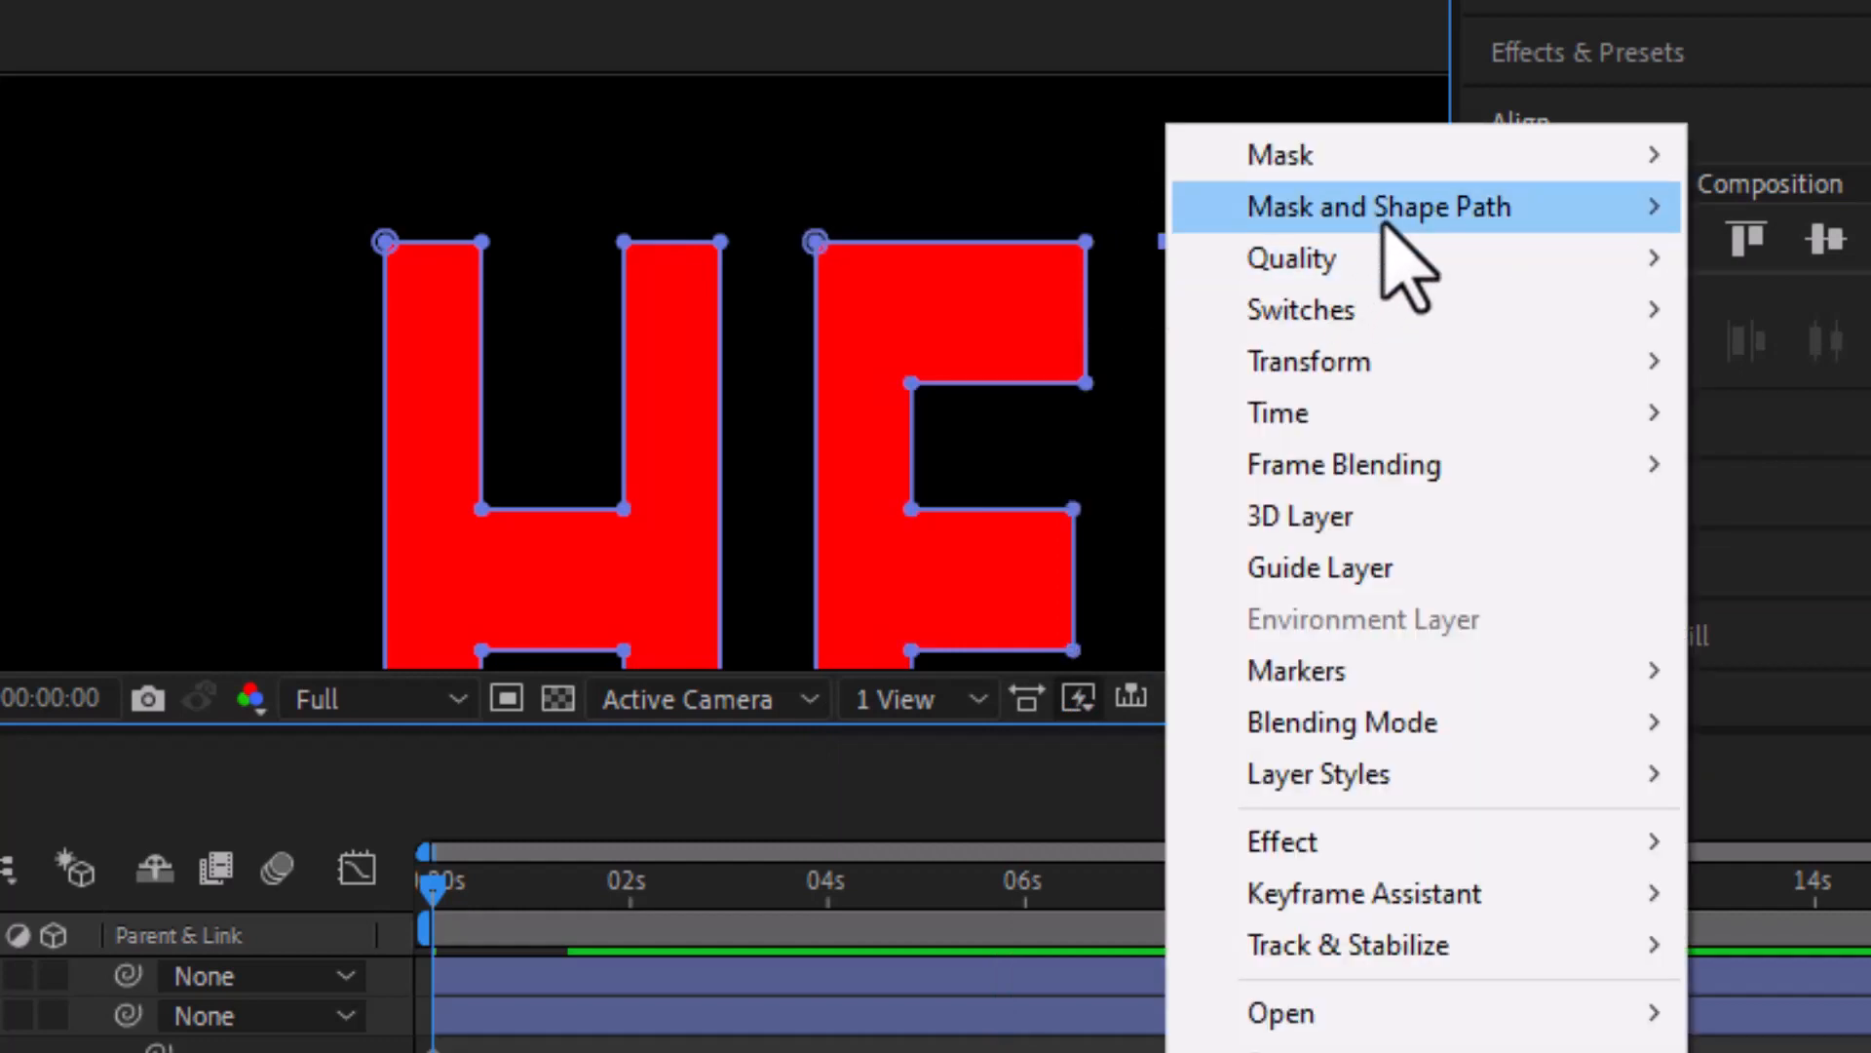
mouse_move(1394, 210)
click(646, 514)
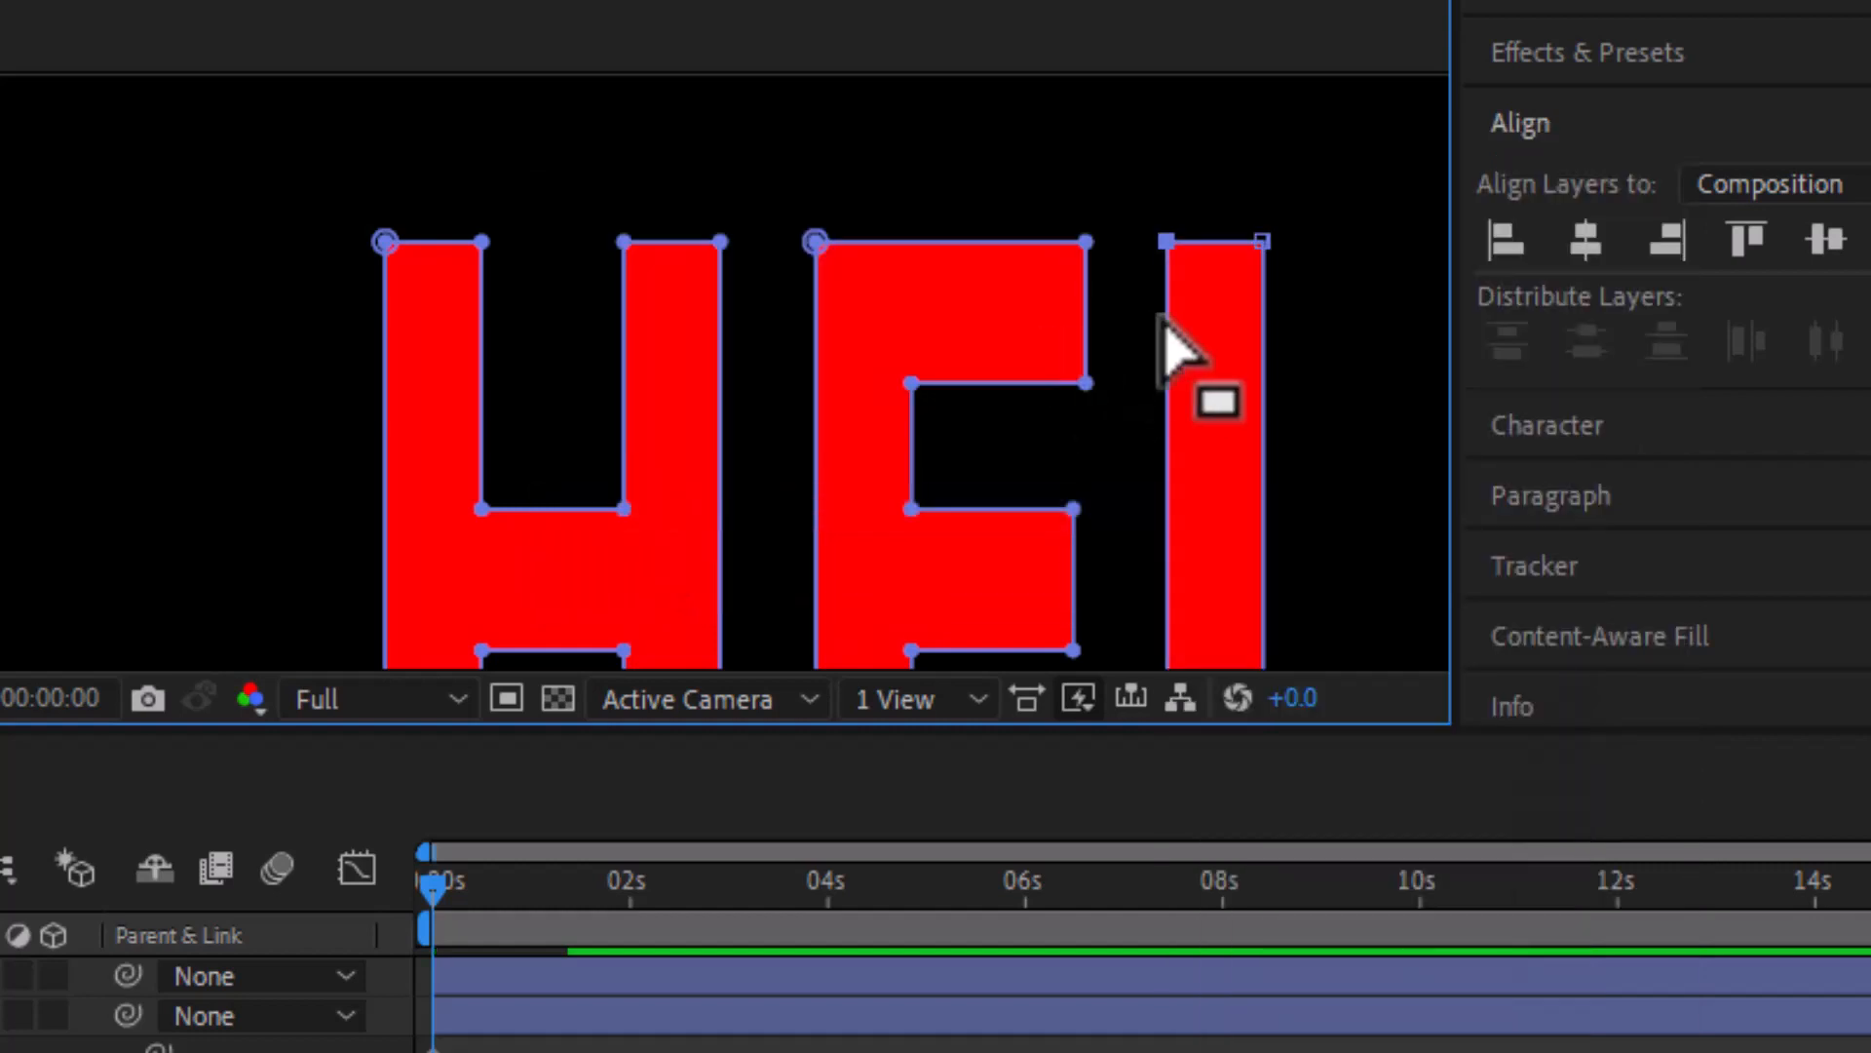
Make the upper-left corner point of the letter P's outer outline the first vertex of its path
drag(414, 283, 393, 281)
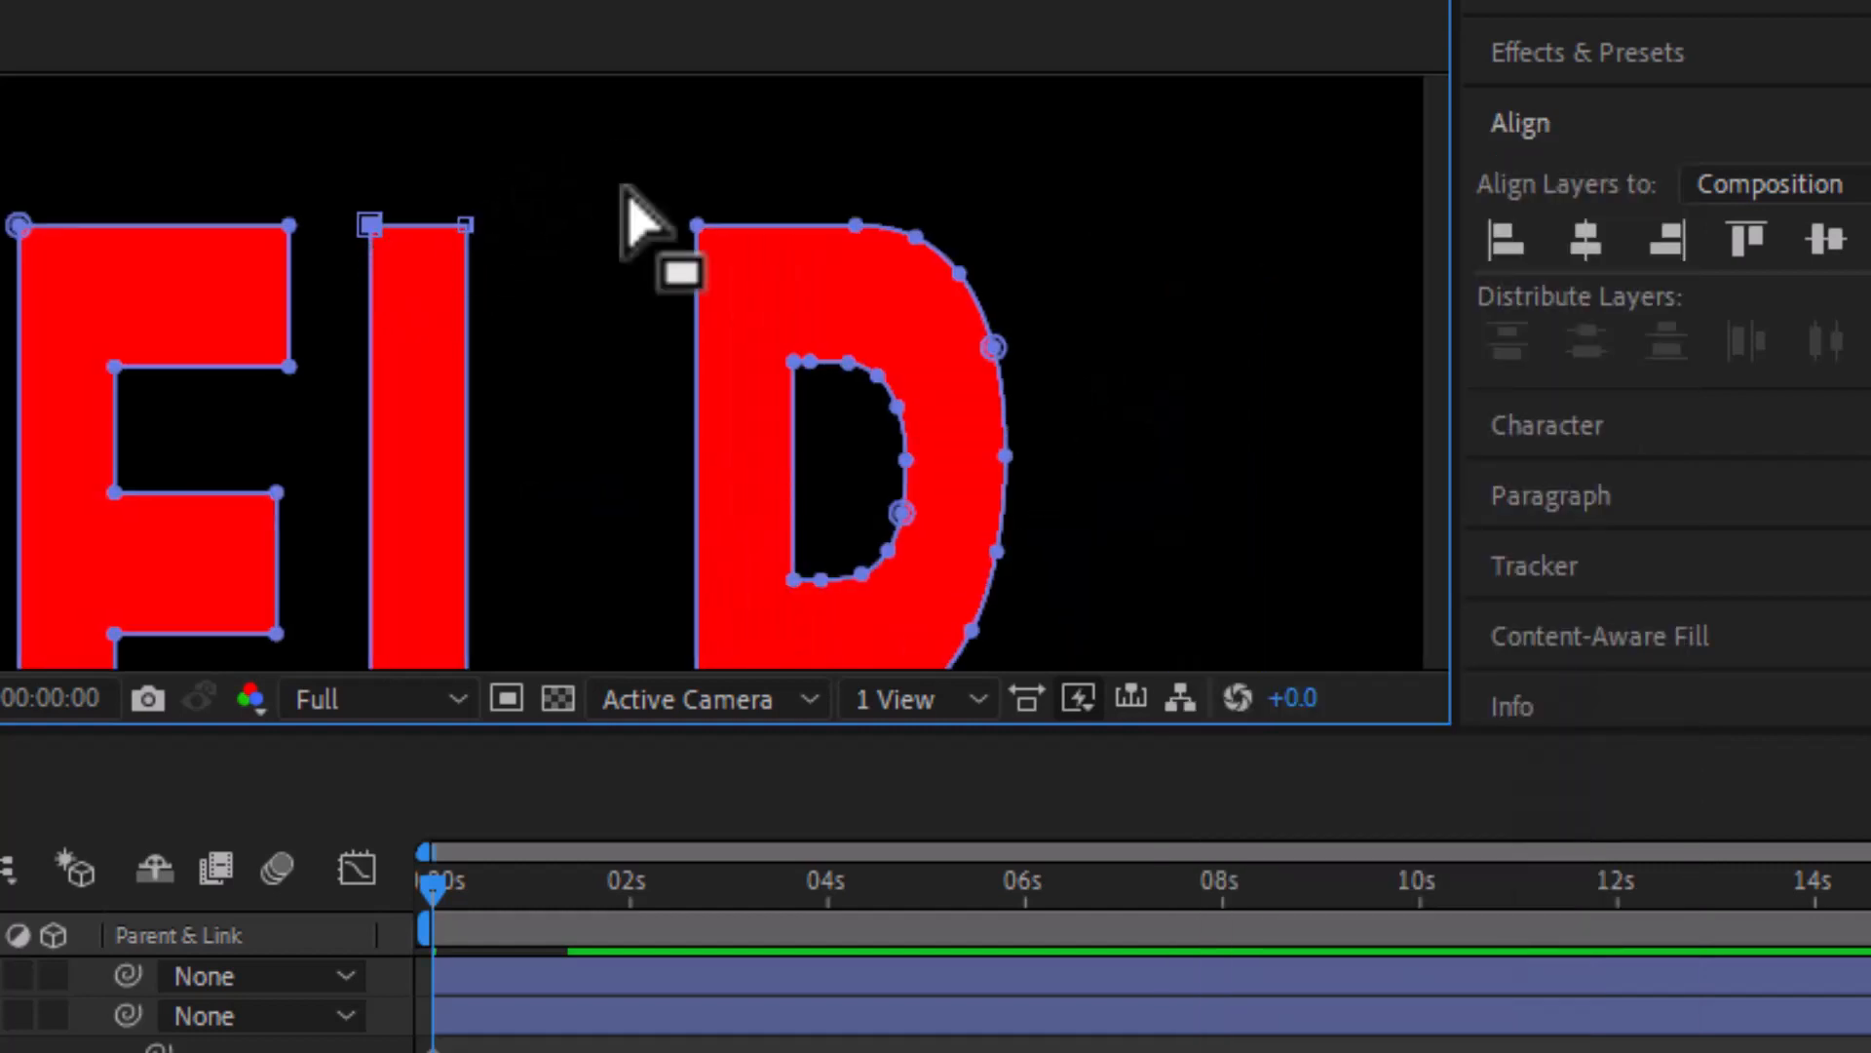
drag(625, 189, 694, 230)
right_click(694, 226)
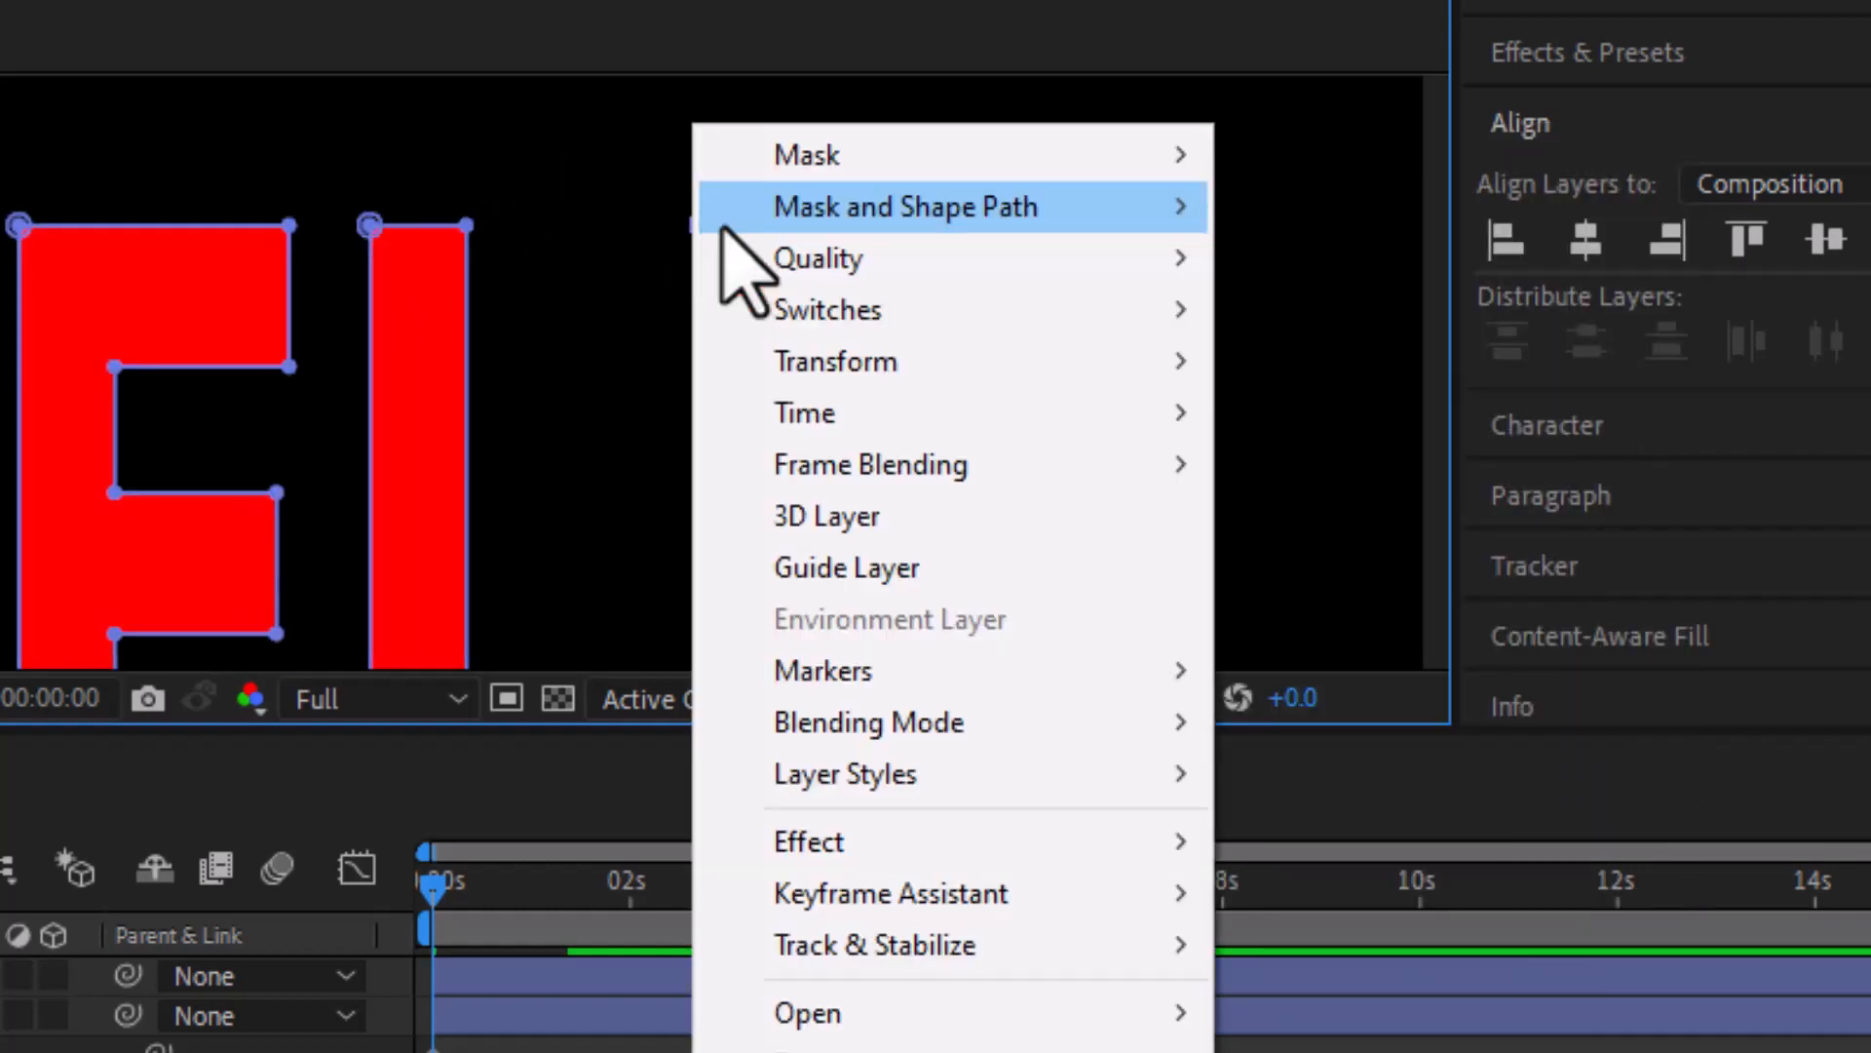
mouse_move(965, 220)
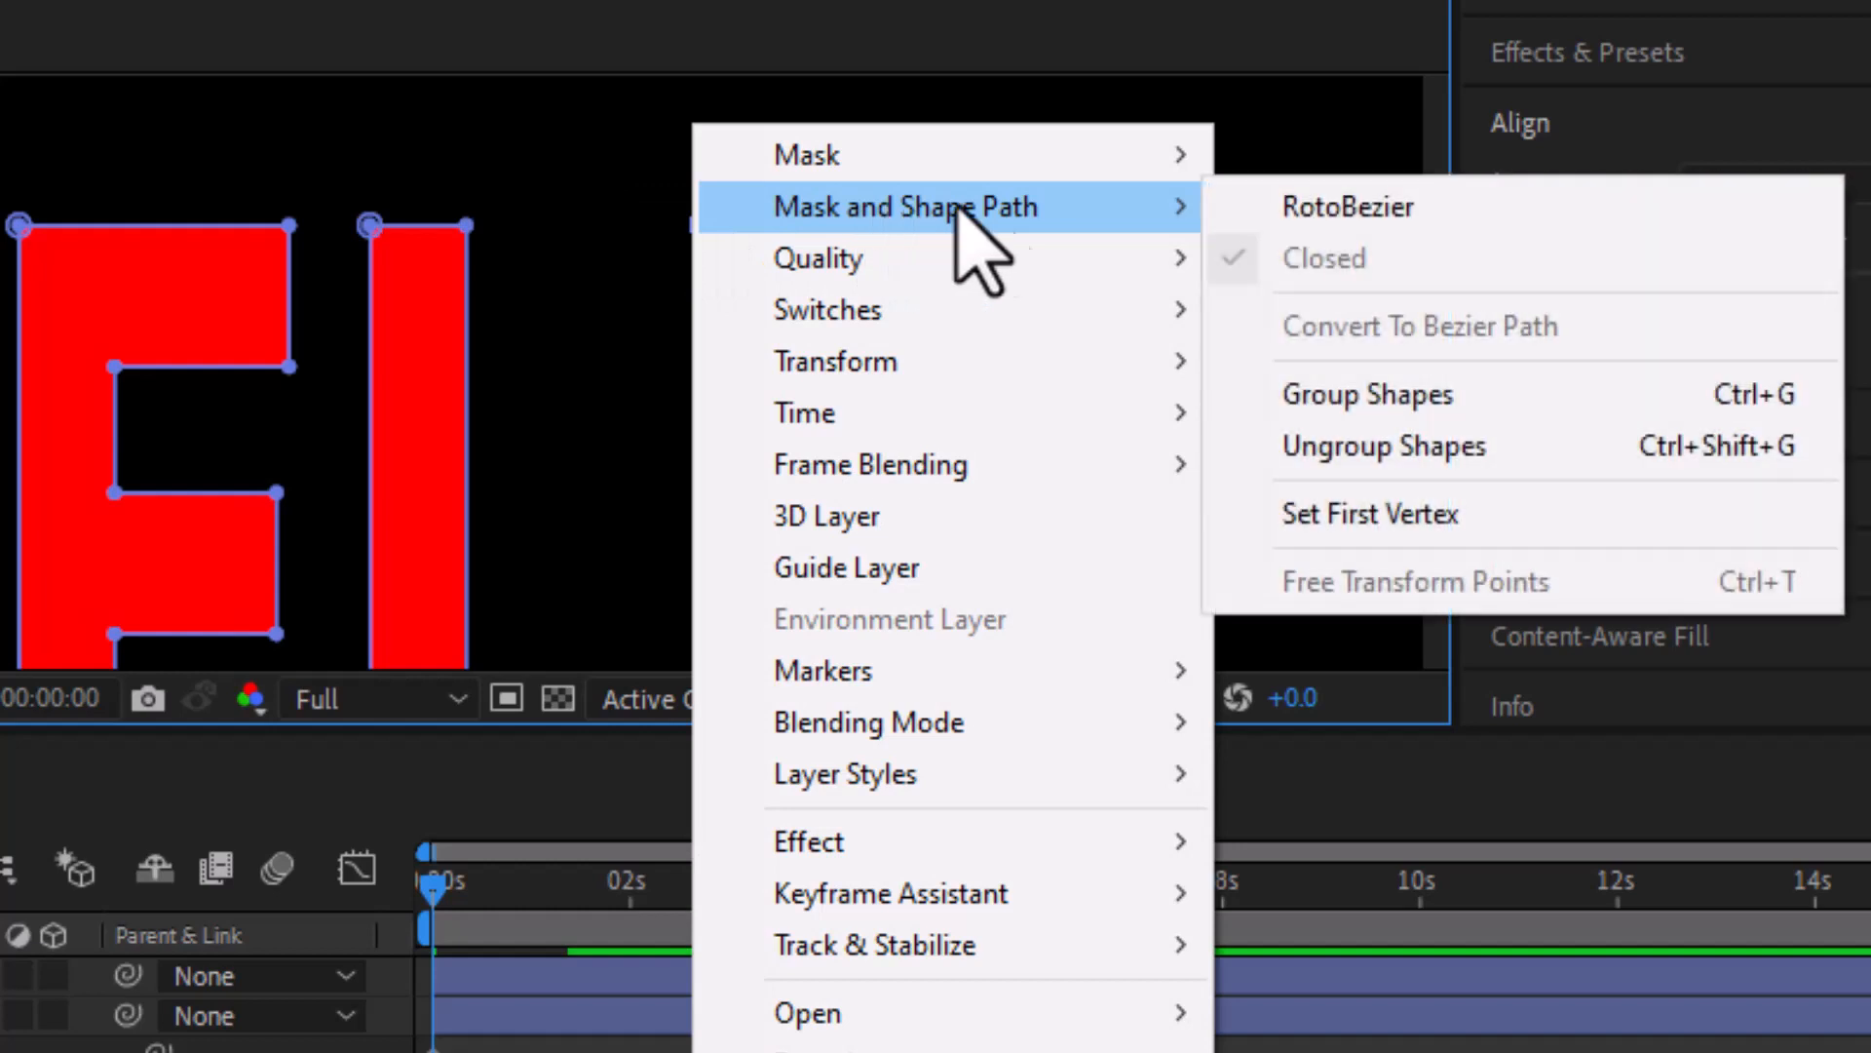
click(1328, 513)
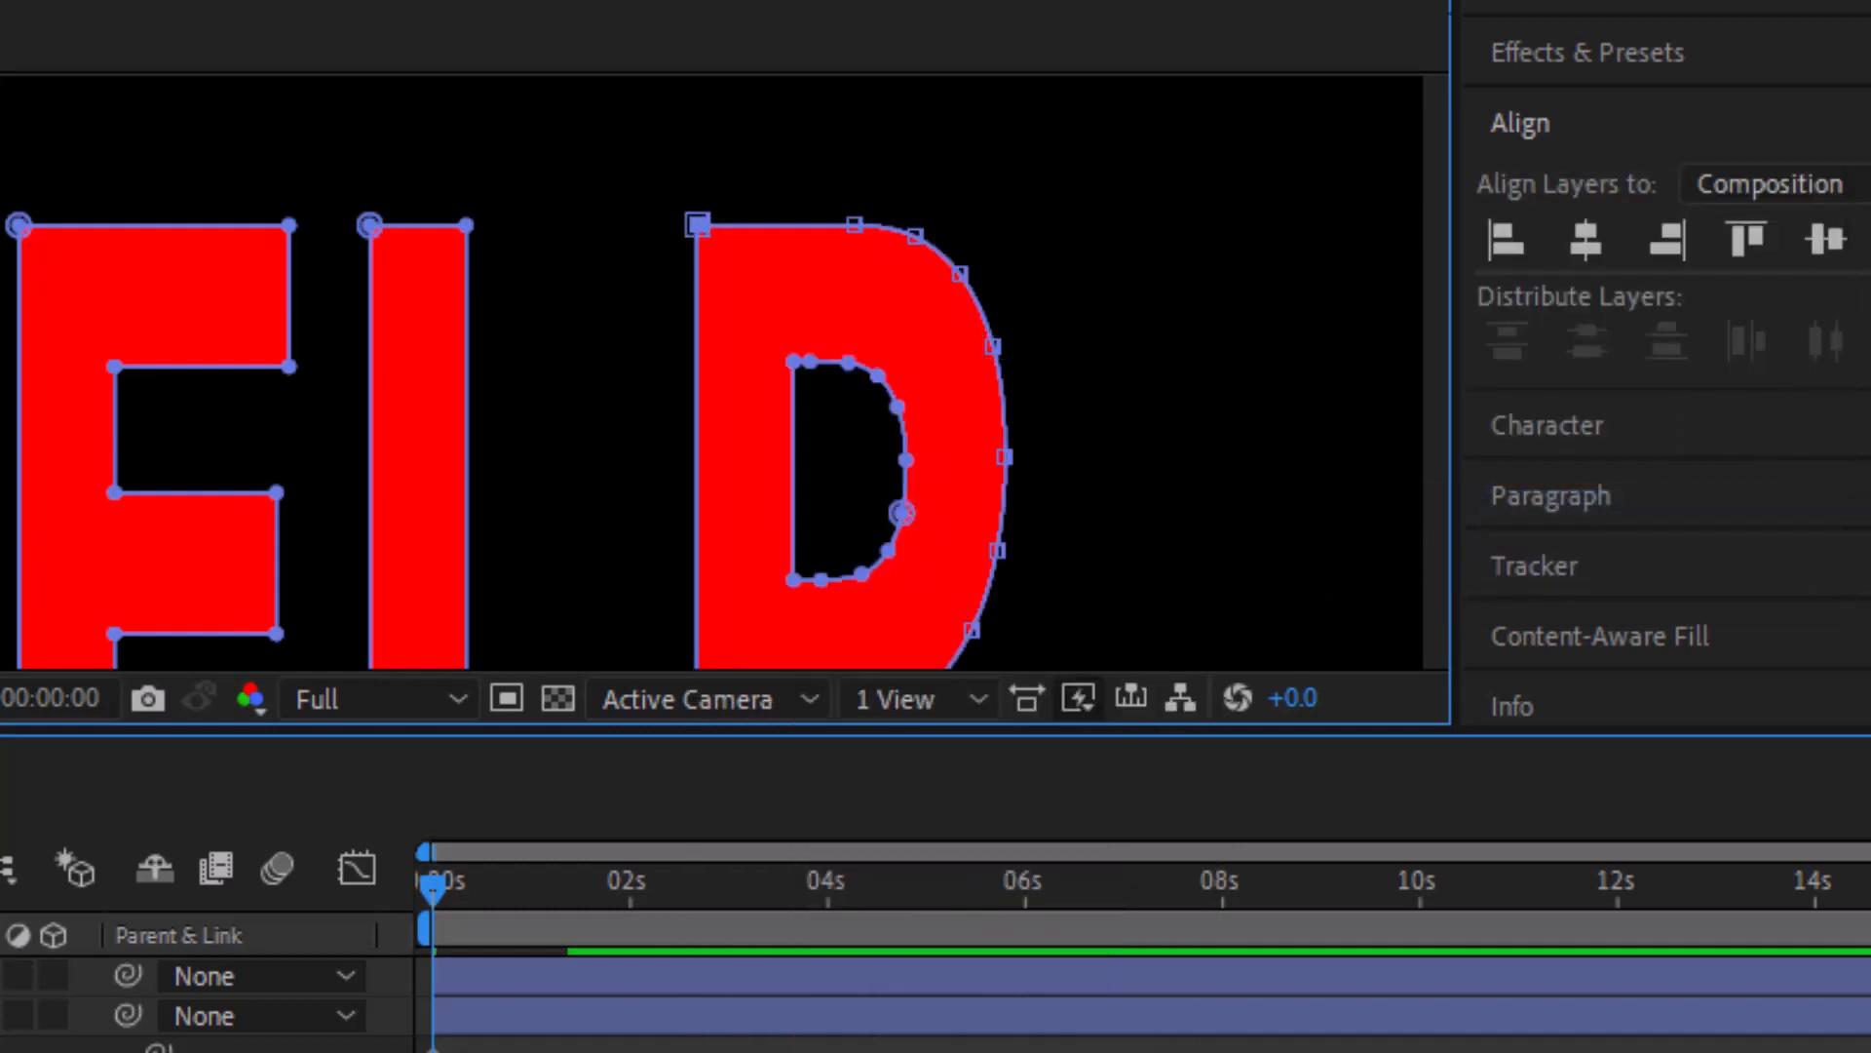
At the HELP 01 path keyframe at 0:00:01:09, make the H's upper-left point on the top edge its first vertex
key(k)
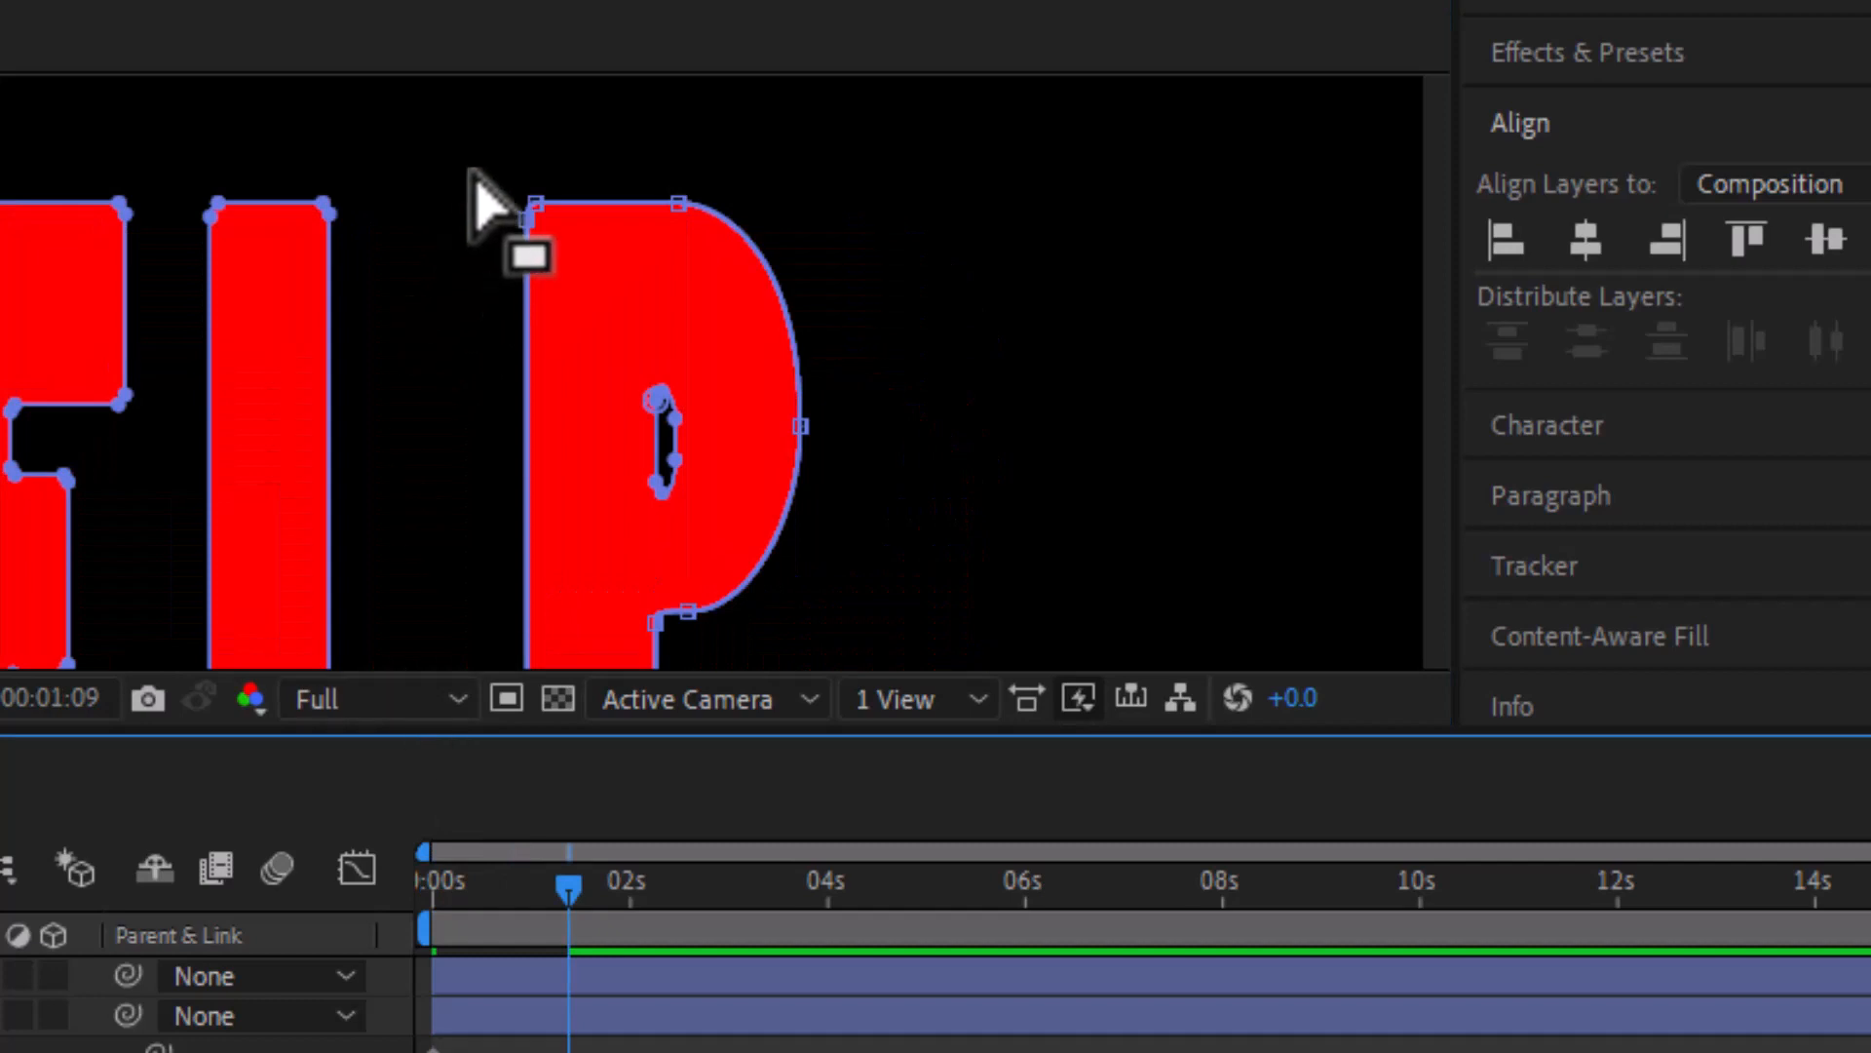
middle_click(68, 411)
drag(68, 411, 68, 409)
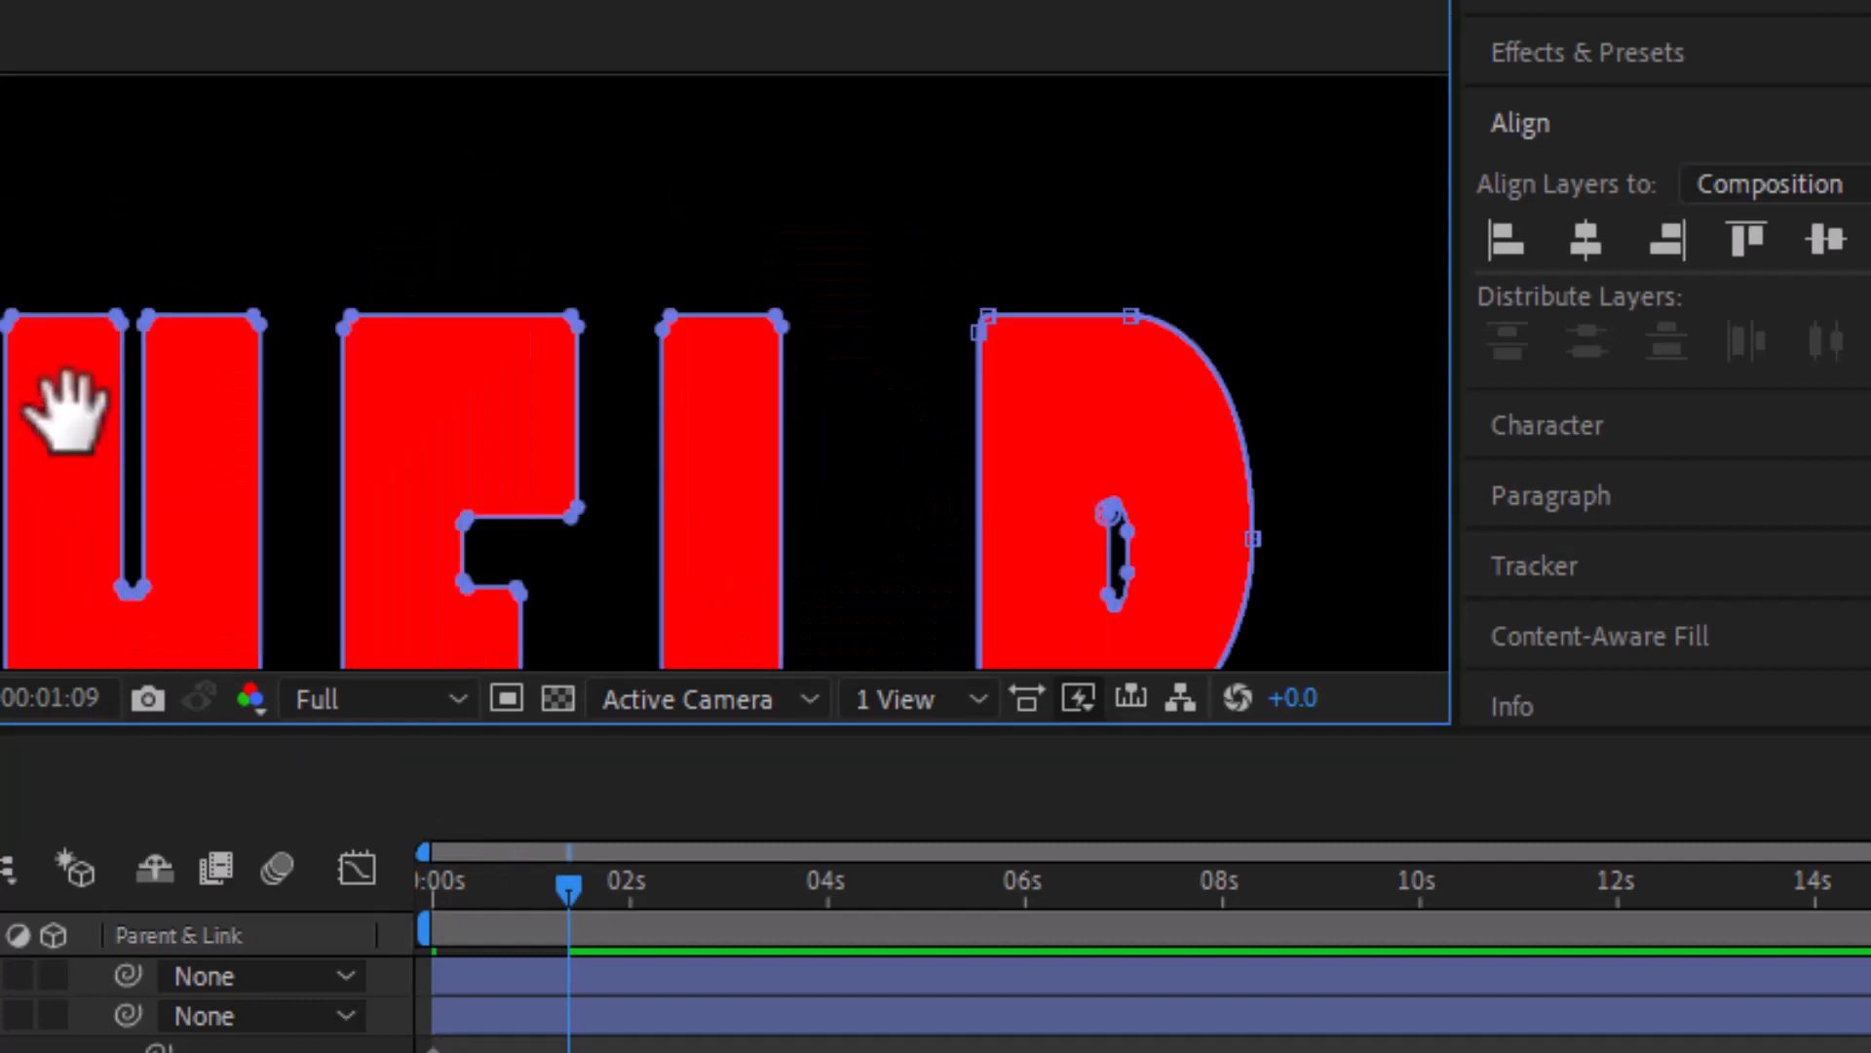
scroll(33, 366, up, 1)
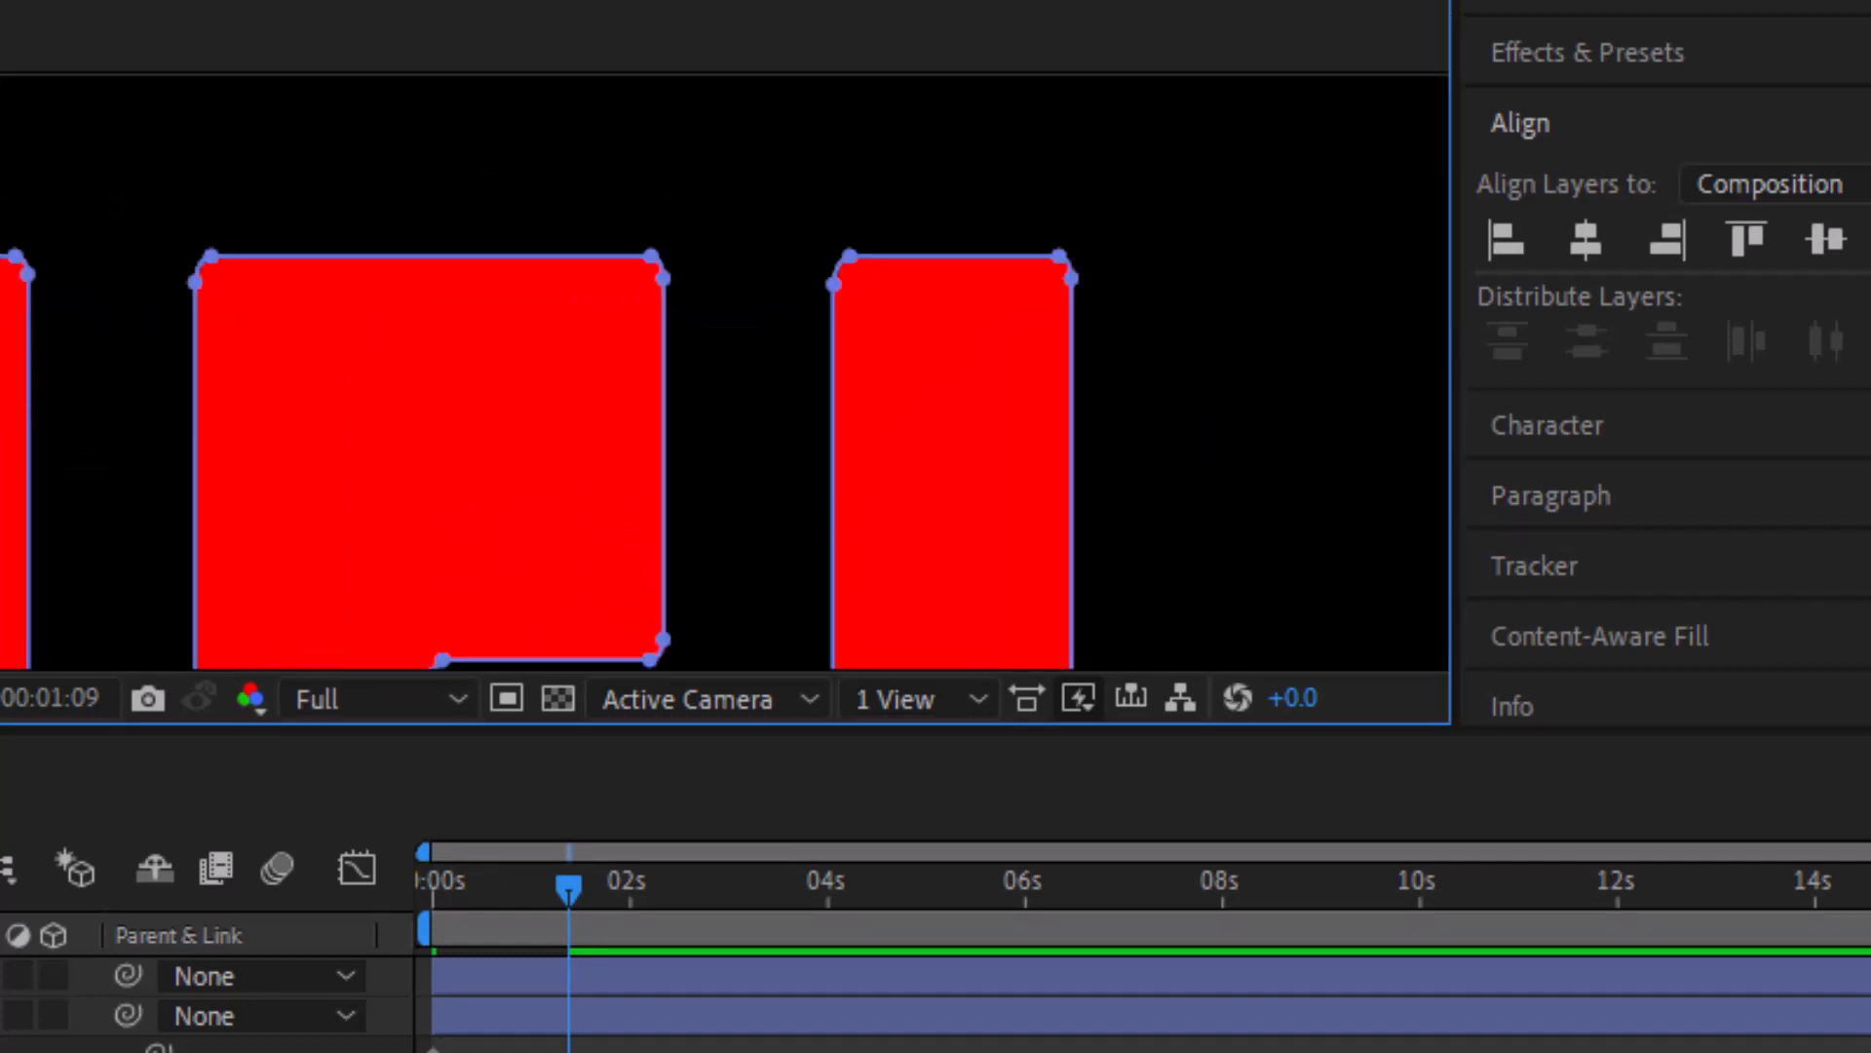
drag(0, 312, 27, 493)
scroll(20, 414, up, 1)
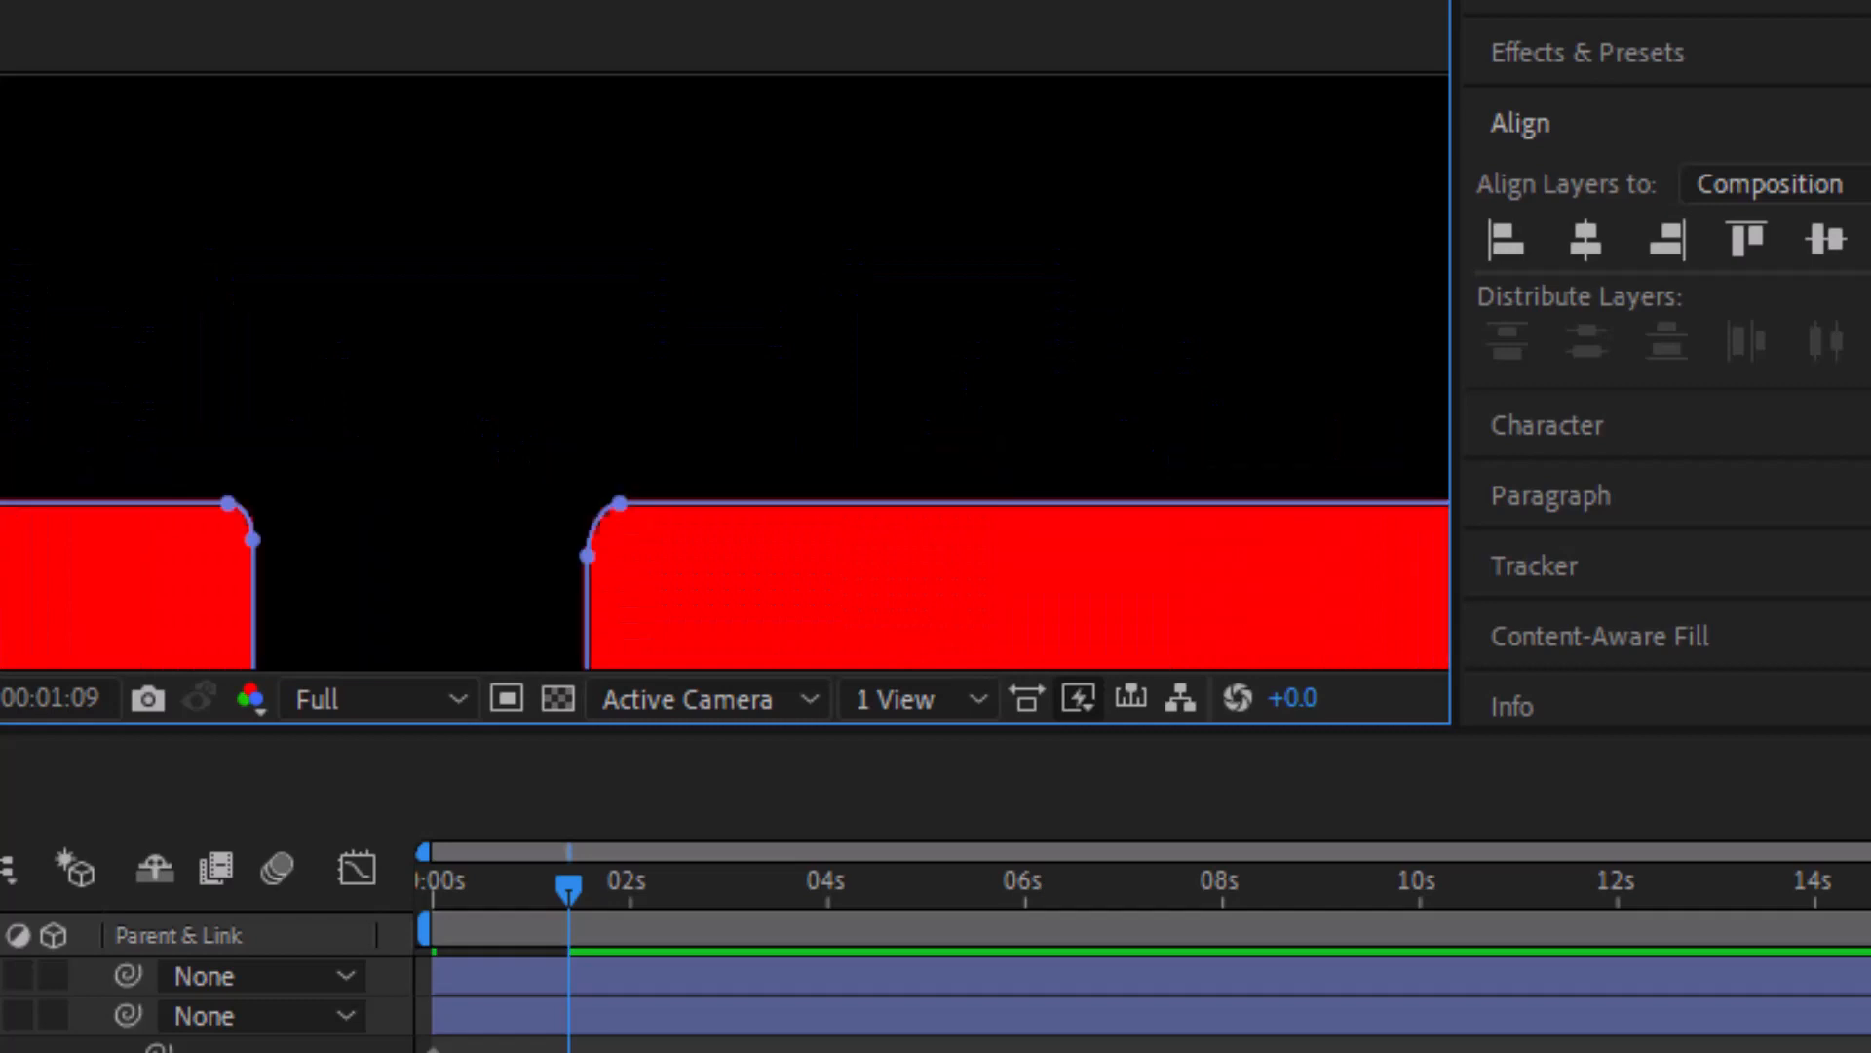
drag(22, 415, 643, 188)
mouse_move(290, 290)
mouse_down()
mouse_move(460, 222)
mouse_move(276, 234)
mouse_up()
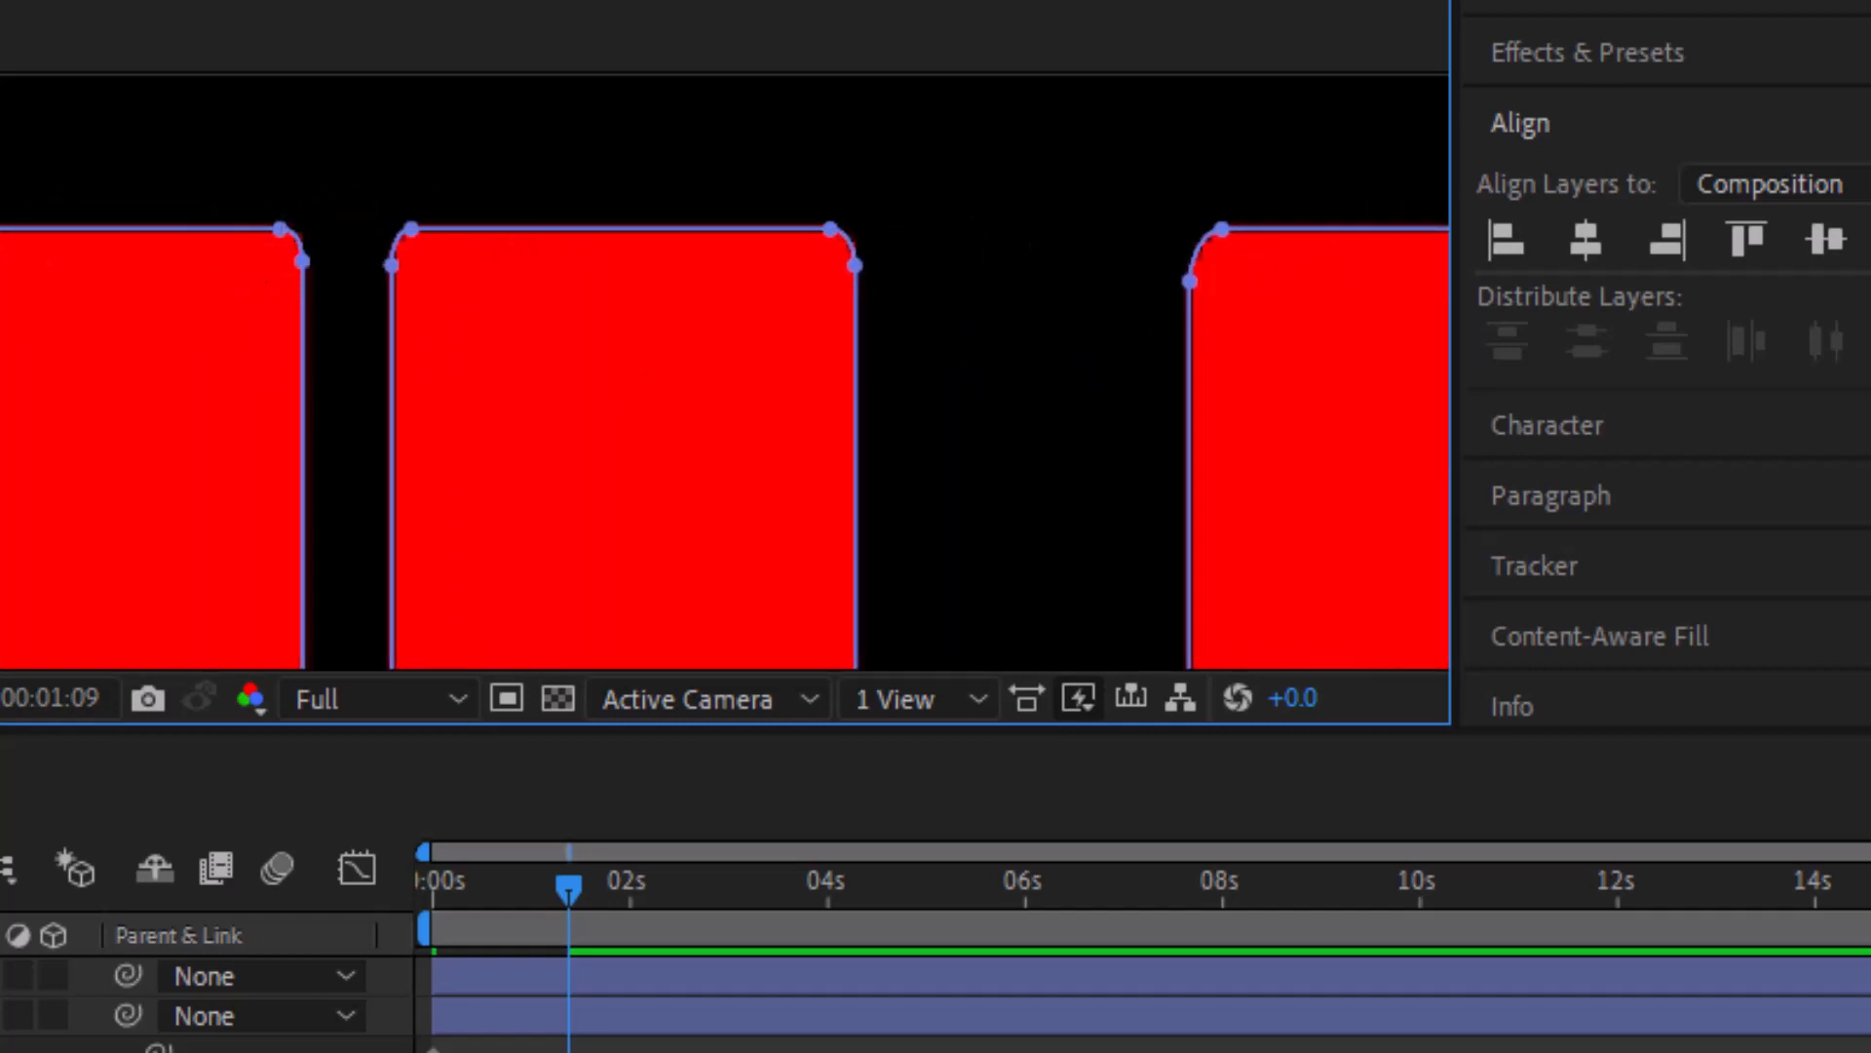
click(279, 229)
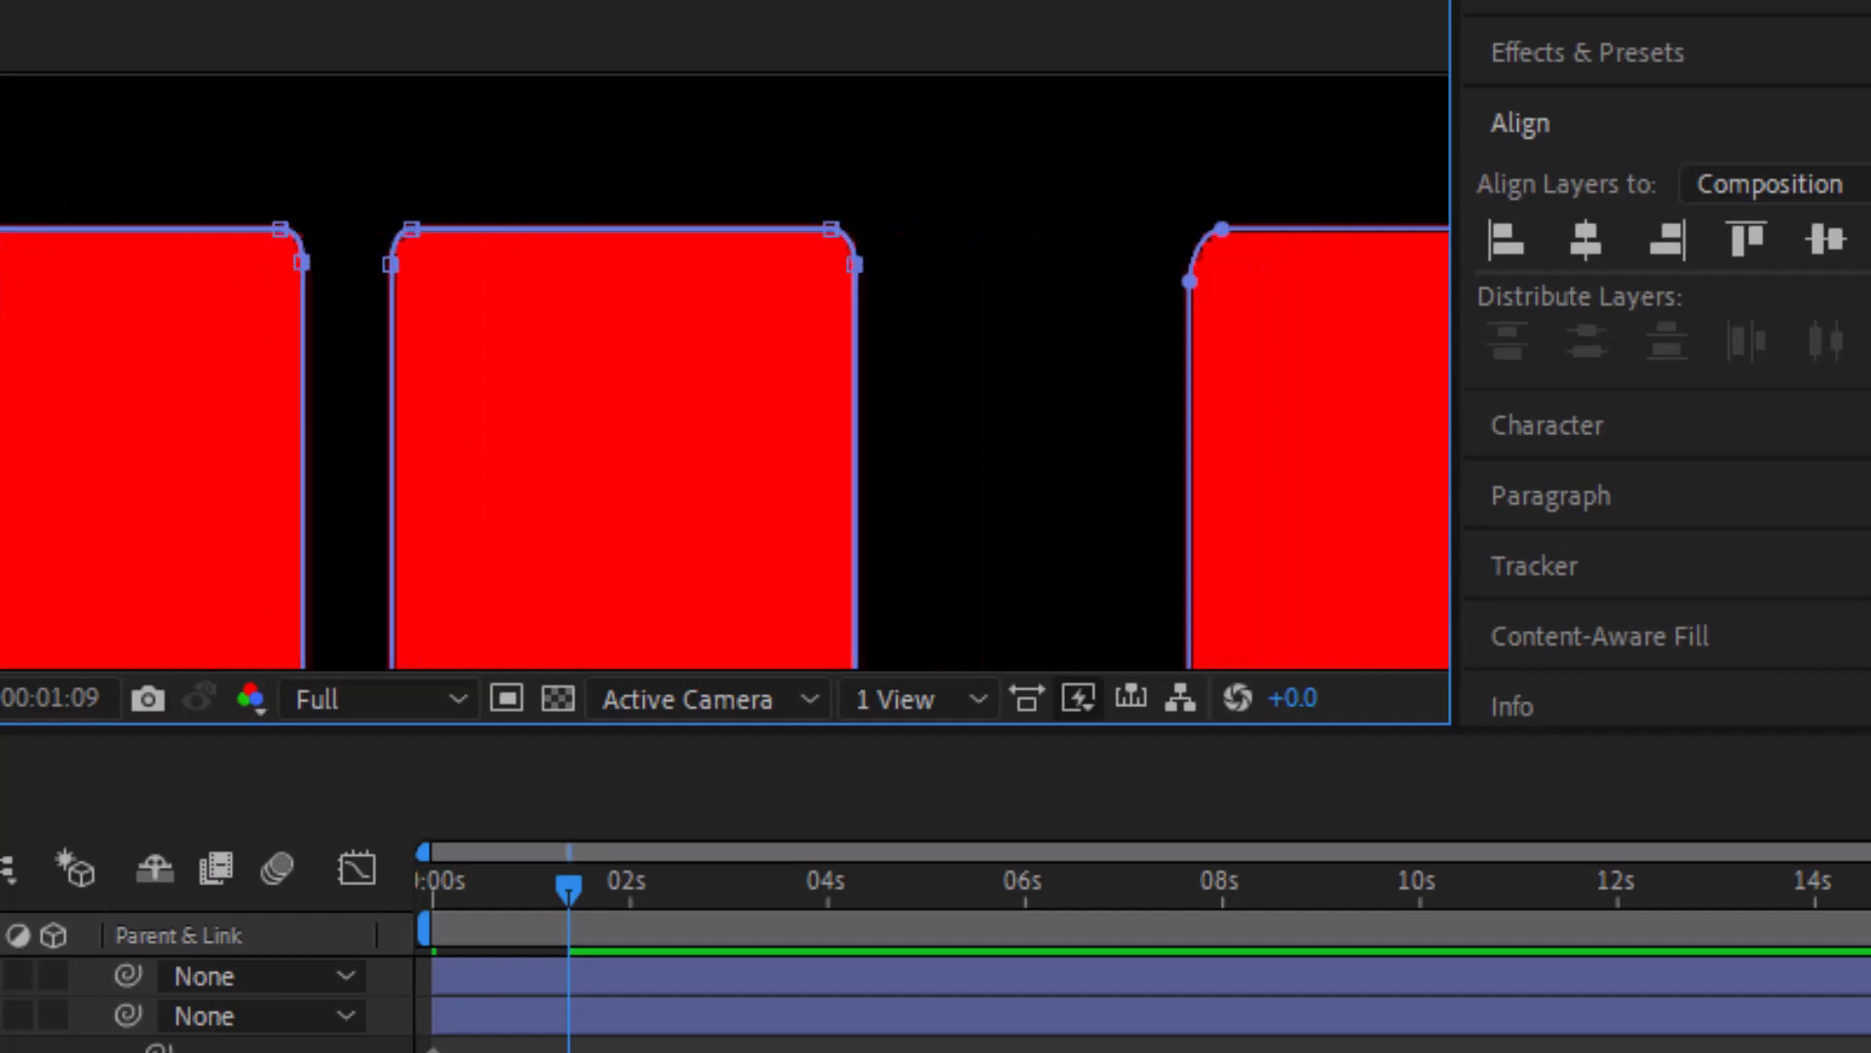
right_click(2, 231)
mouse_move(257, 216)
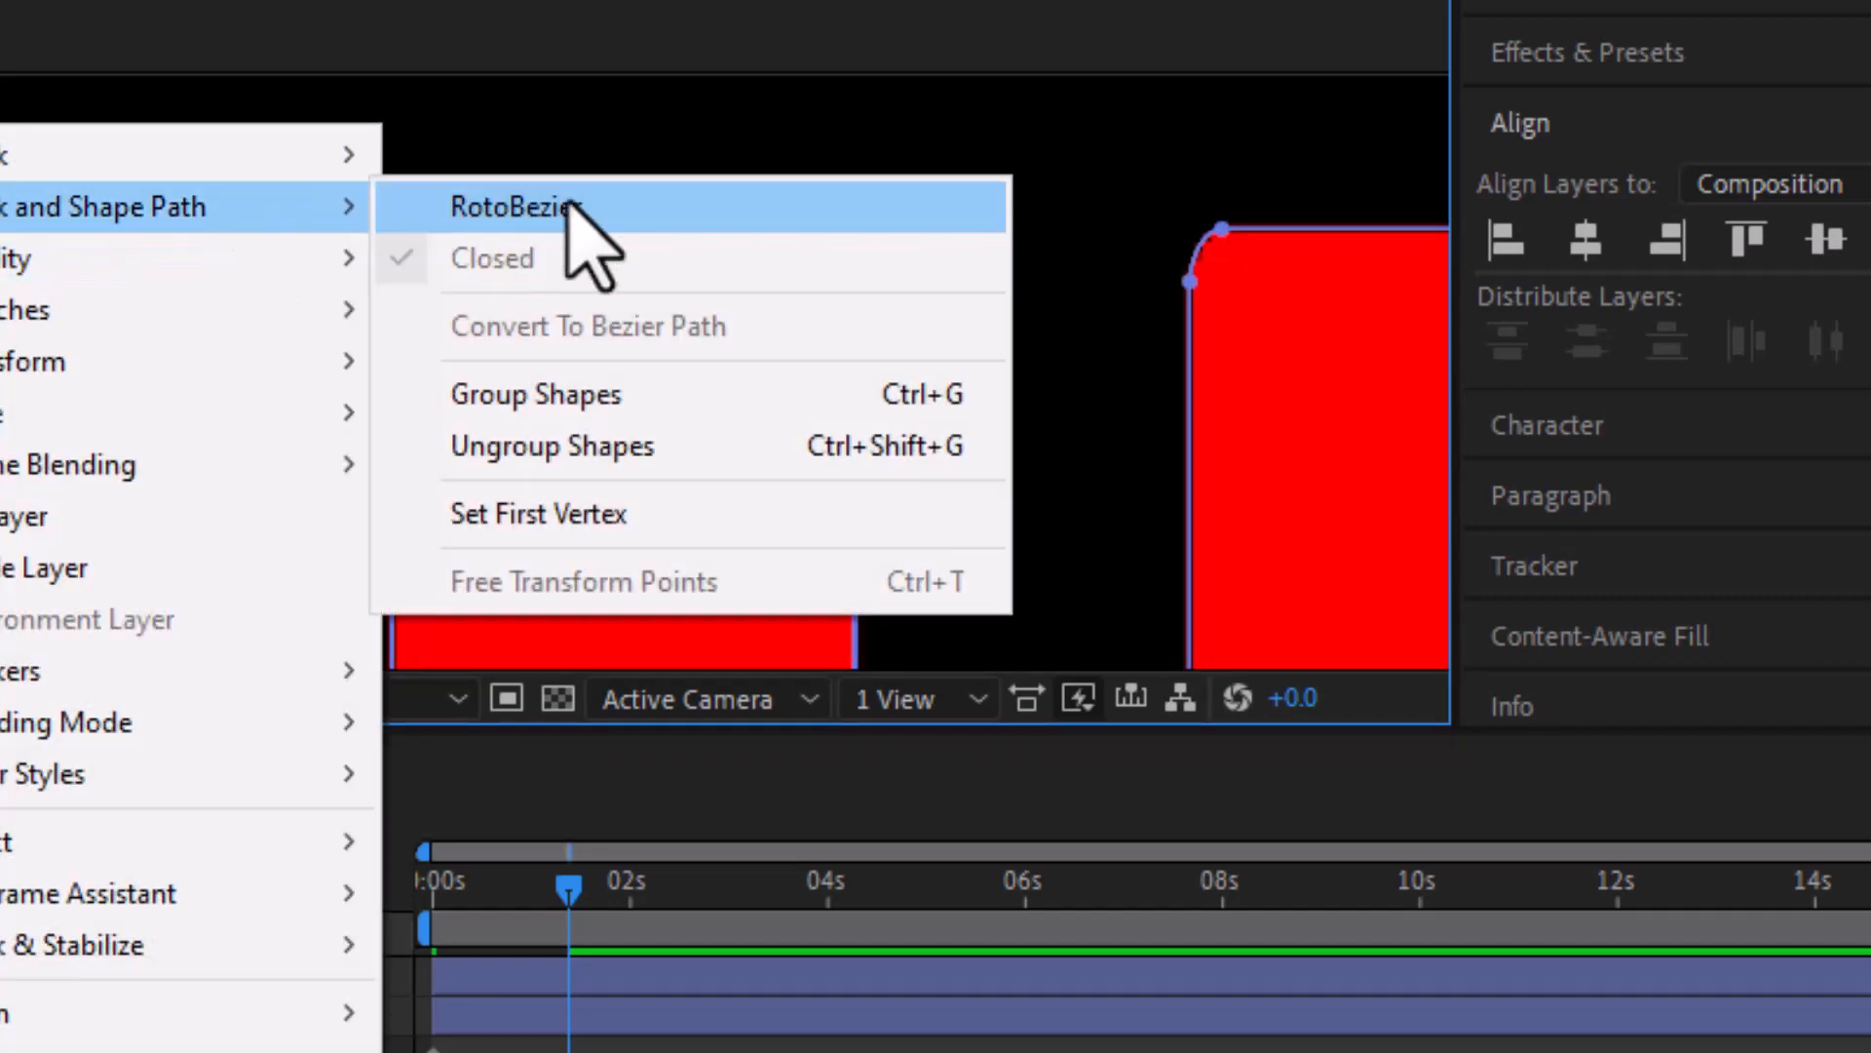
click(524, 516)
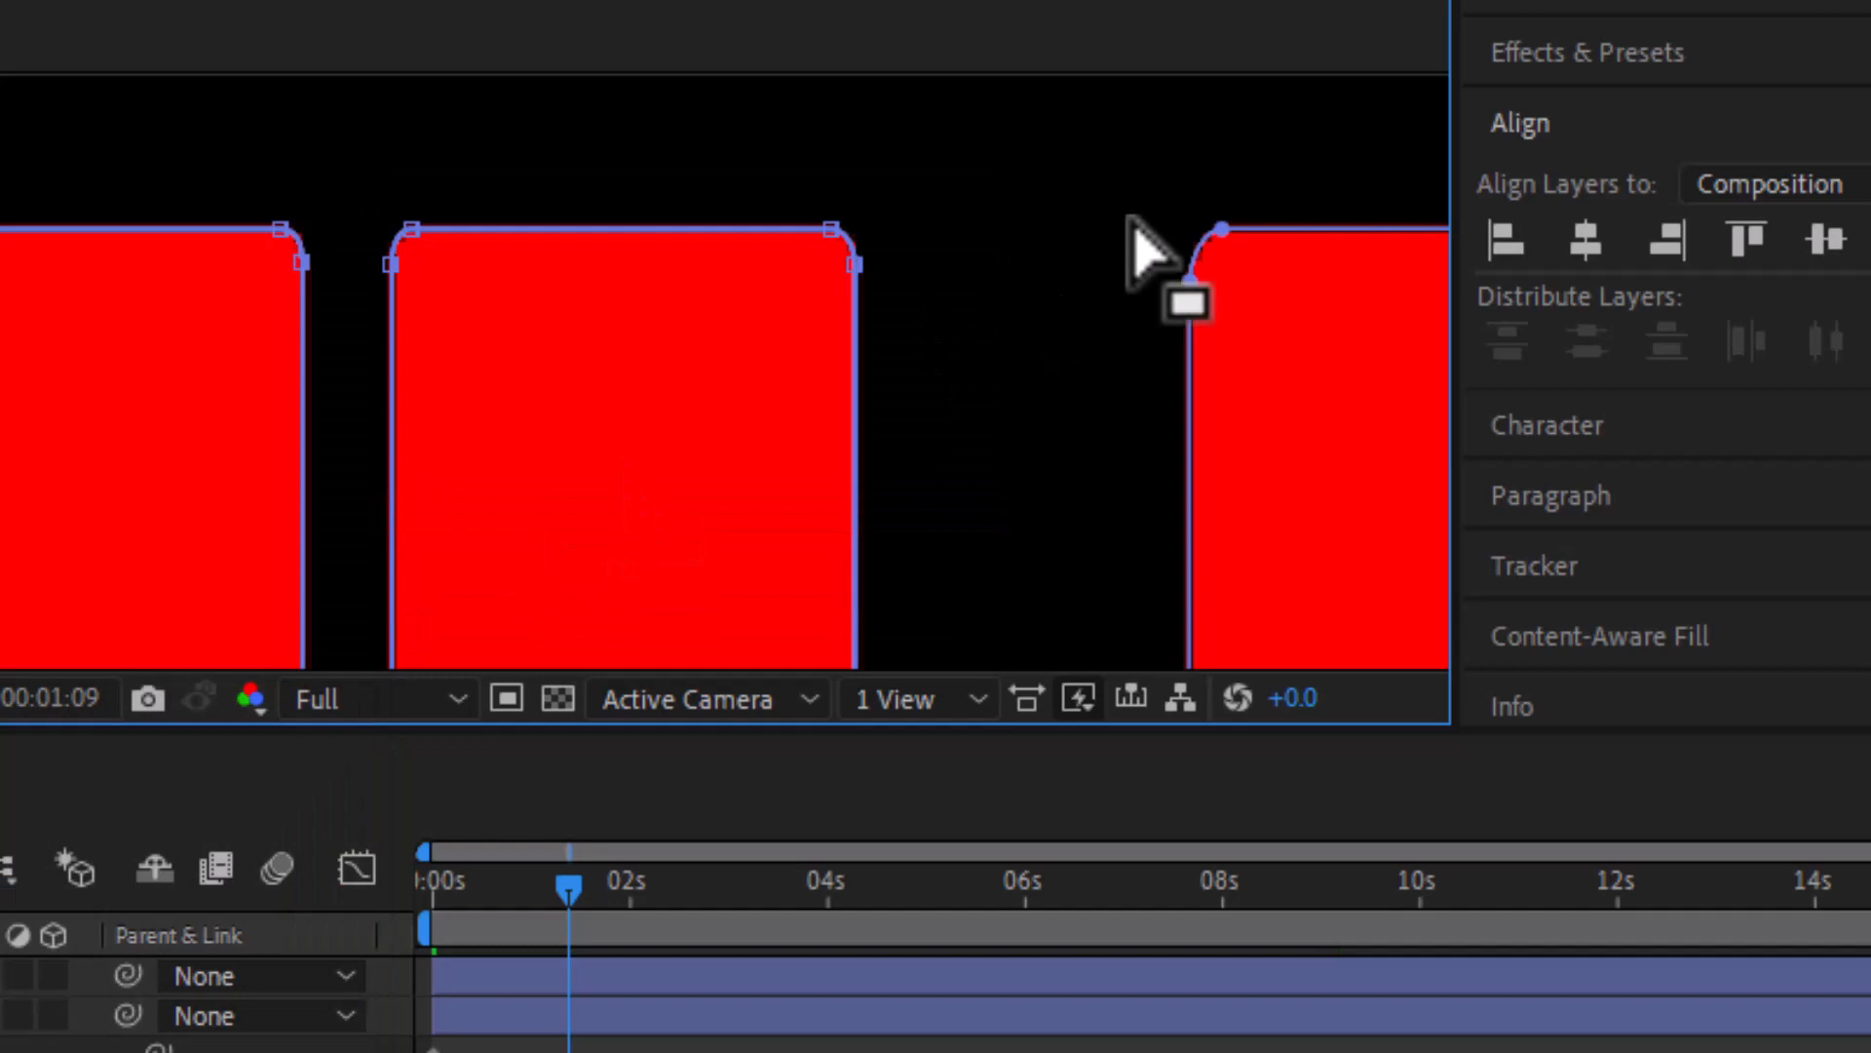
At 0:00:01:09, make the E's upper-left point on the top edge the first vertex of its path
drag(1177, 205, 1248, 265)
right_click(1224, 230)
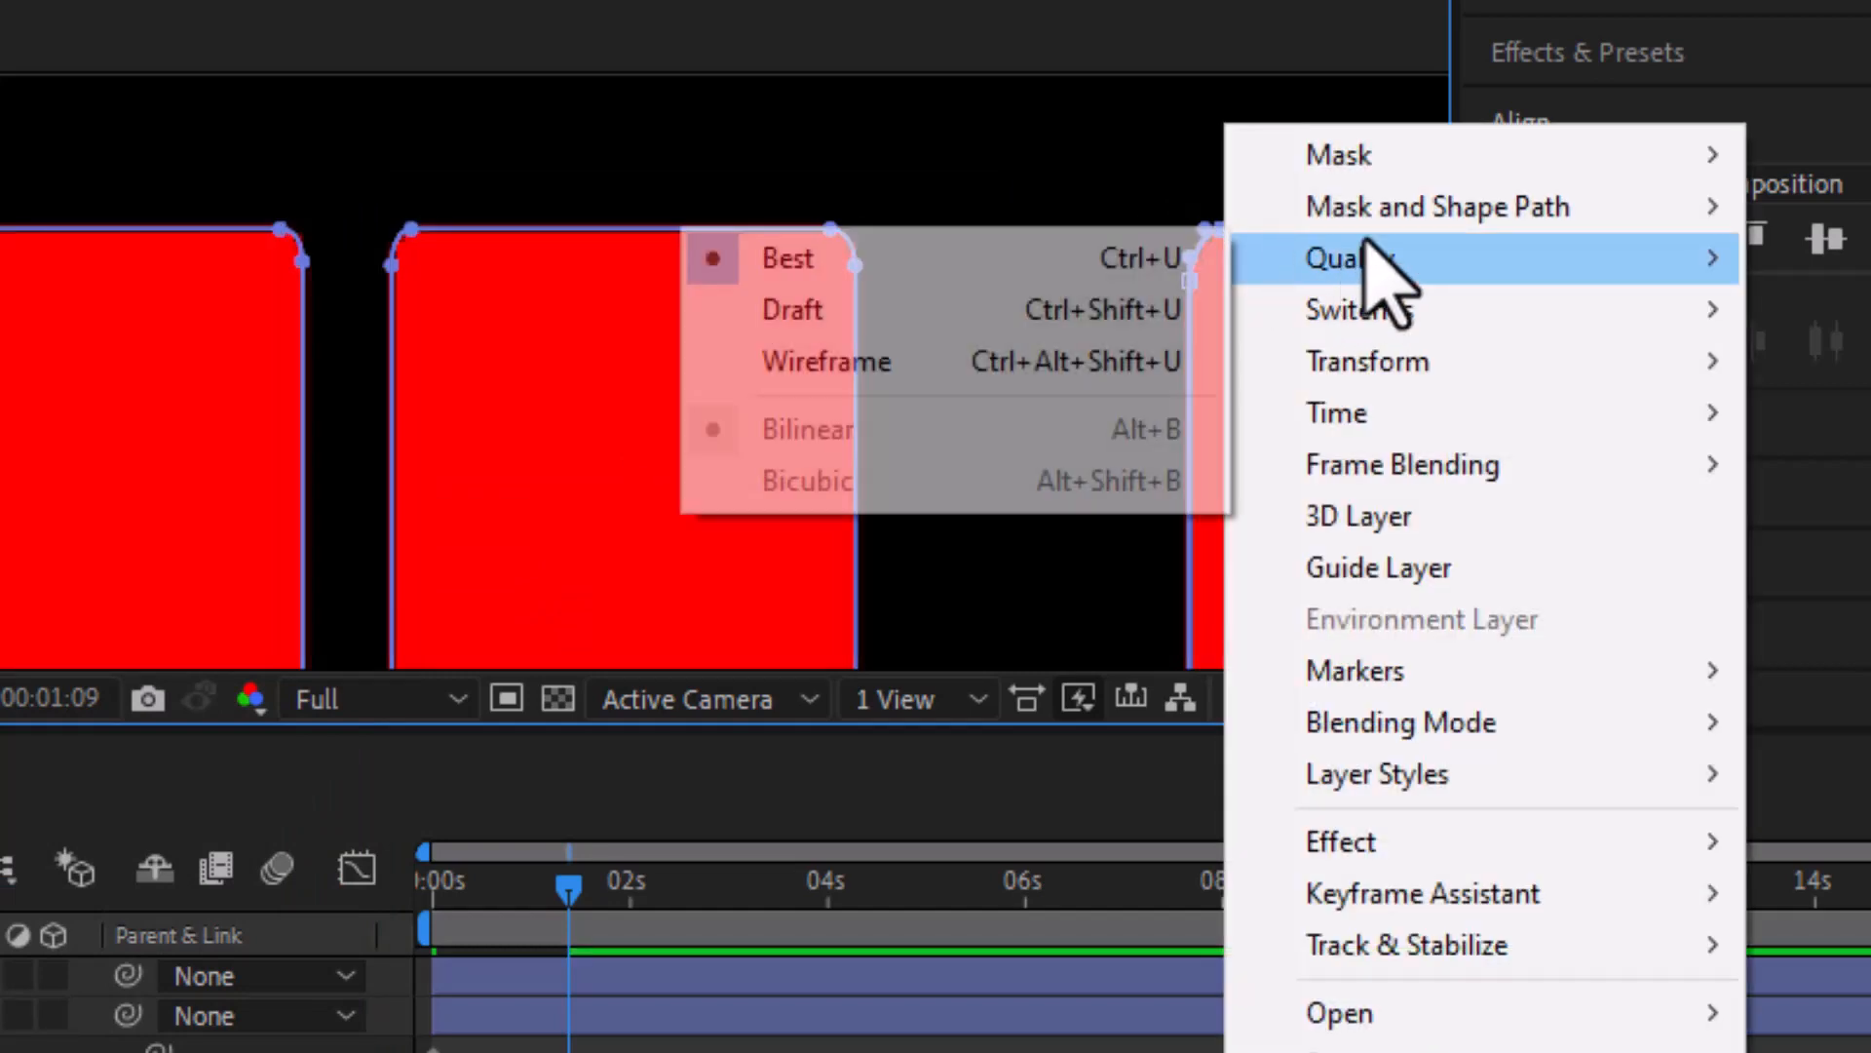
mouse_move(1374, 220)
click(734, 515)
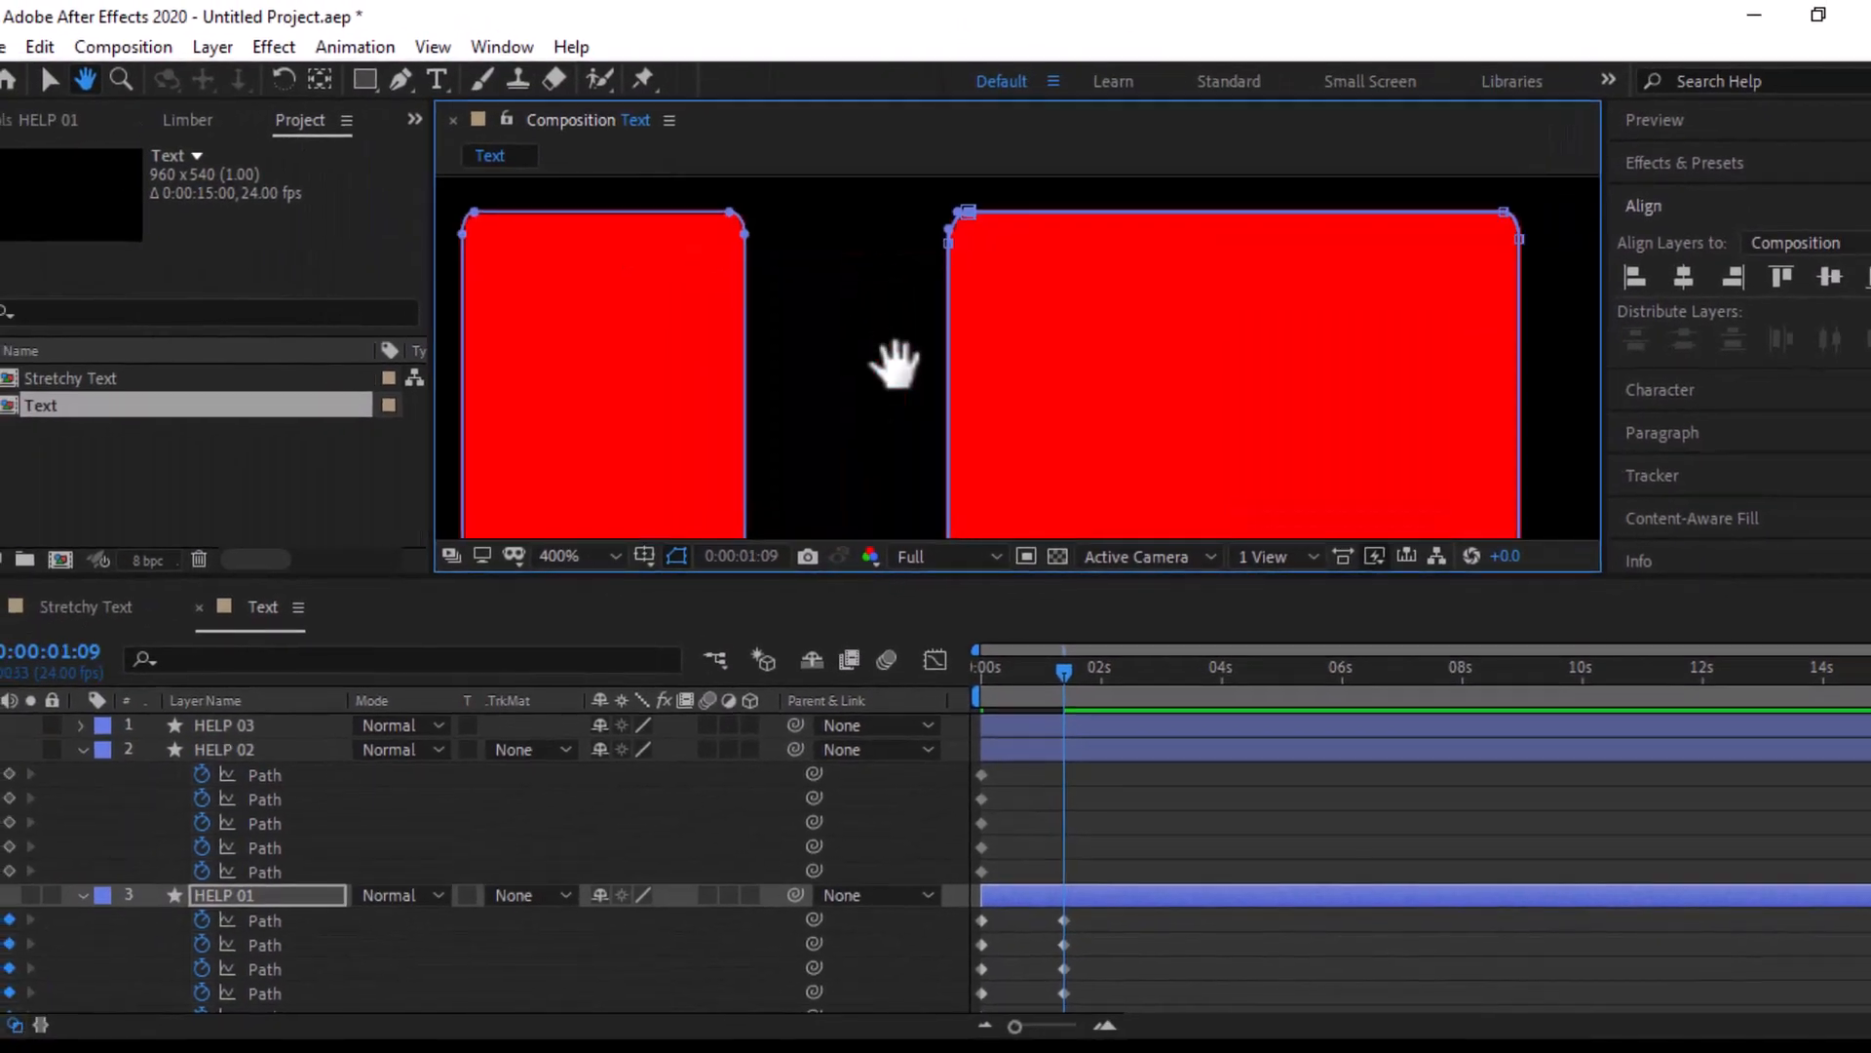
At 0:00:01:09, make the L's upper-left point on the top edge the first vertex of its path
scroll(764, 371, down, 2)
key(h)
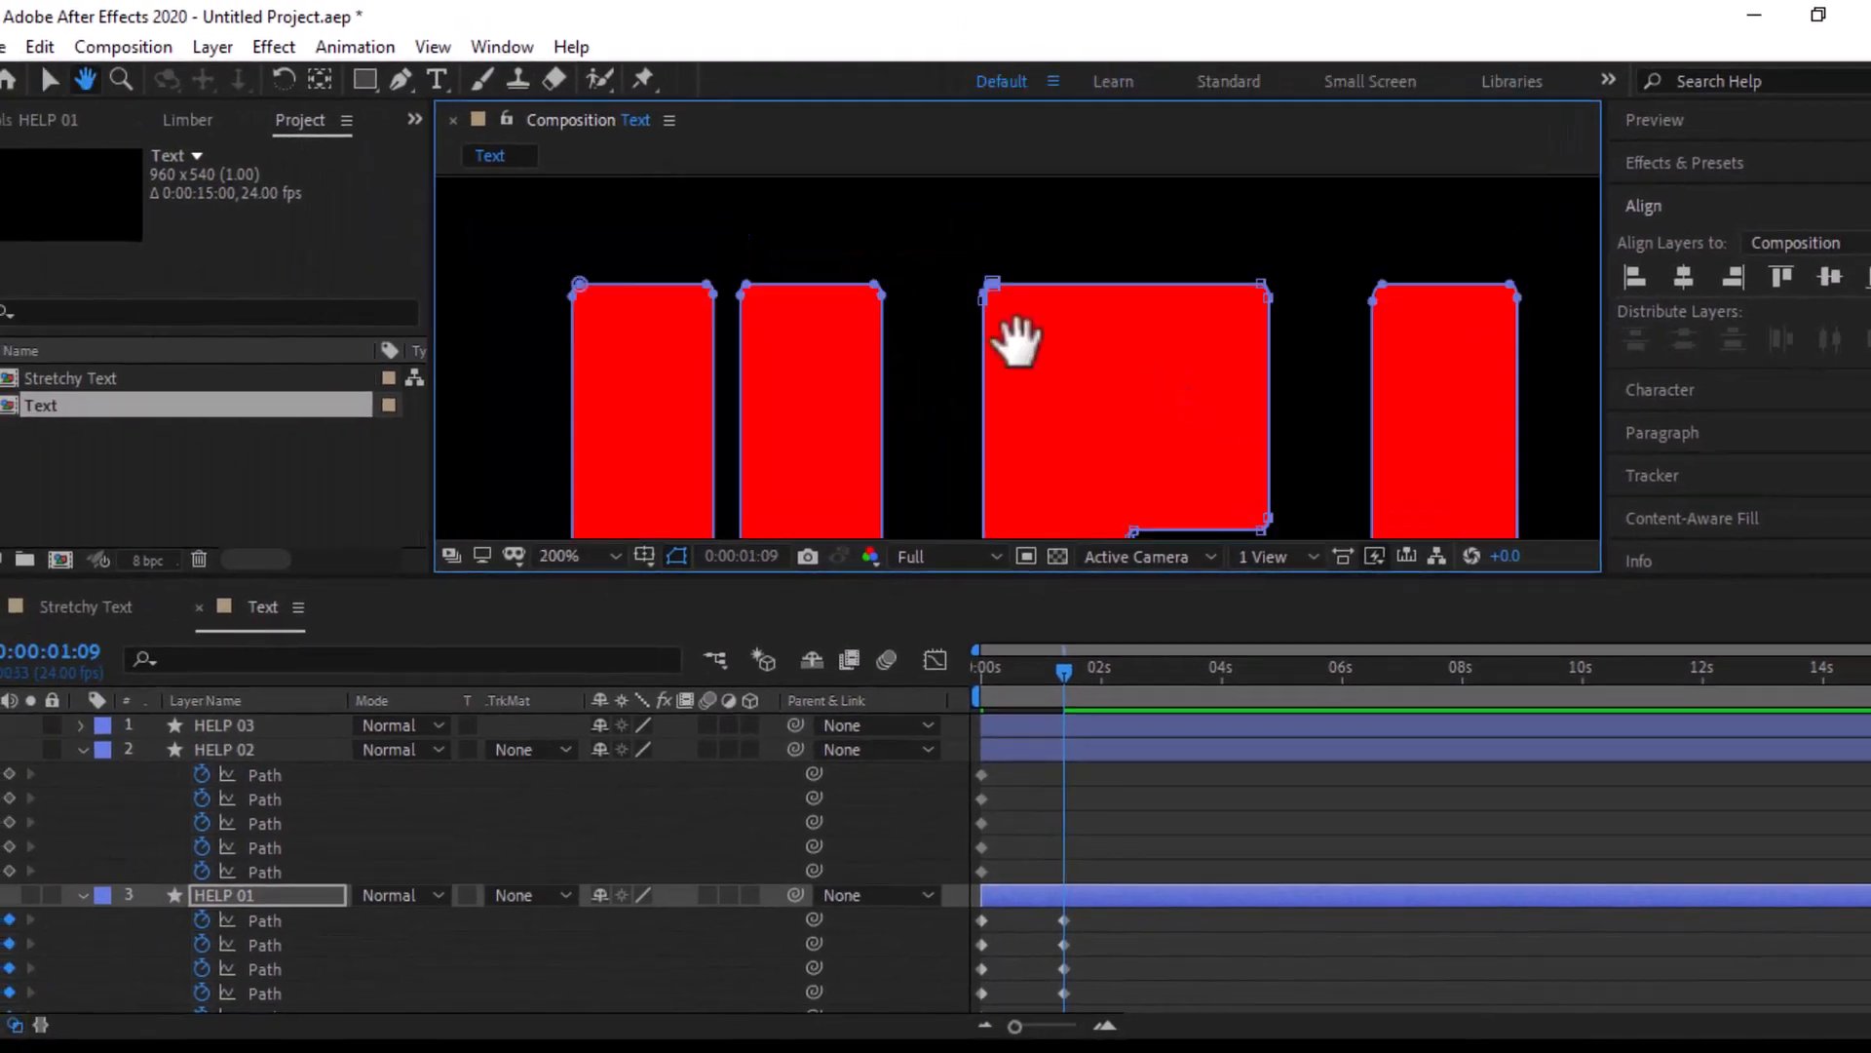
drag(1023, 334, 969, 276)
scroll(1113, 378, down, 1)
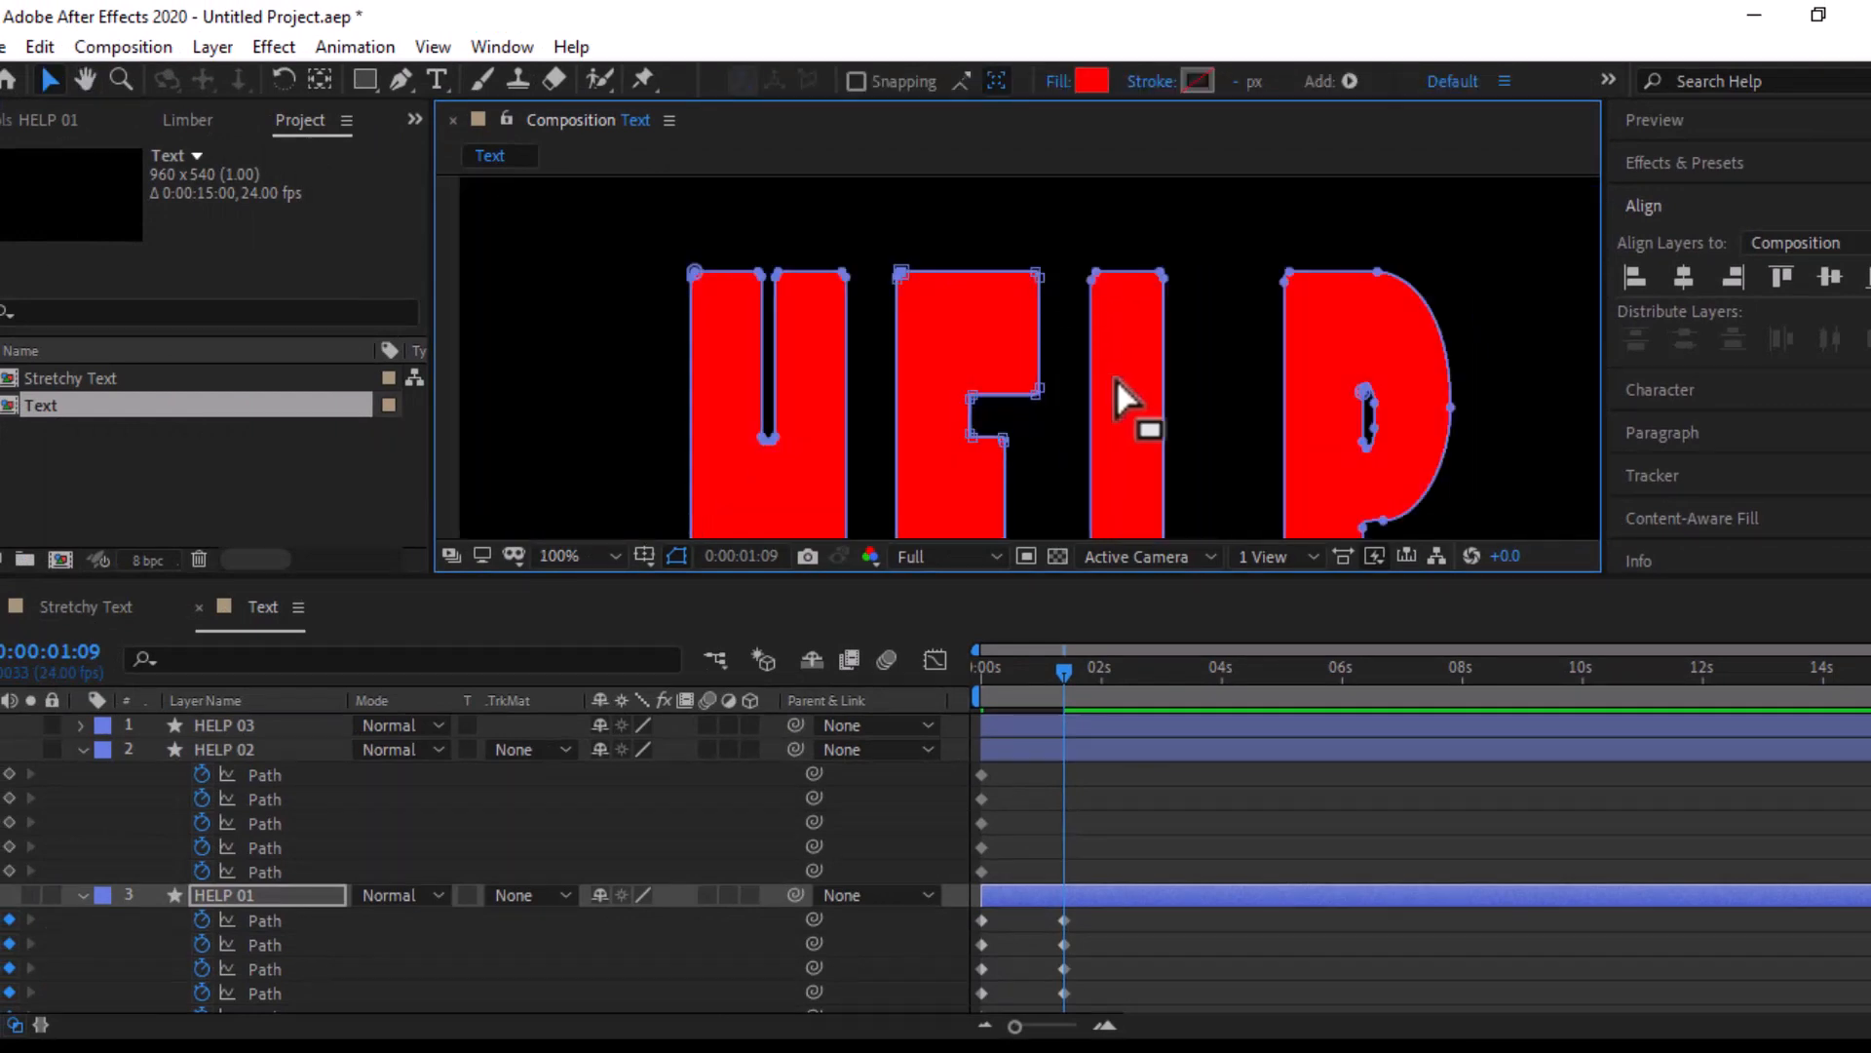
key(space)
drag(1097, 360, 1057, 390)
key(v)
scroll(1023, 370, up, 1)
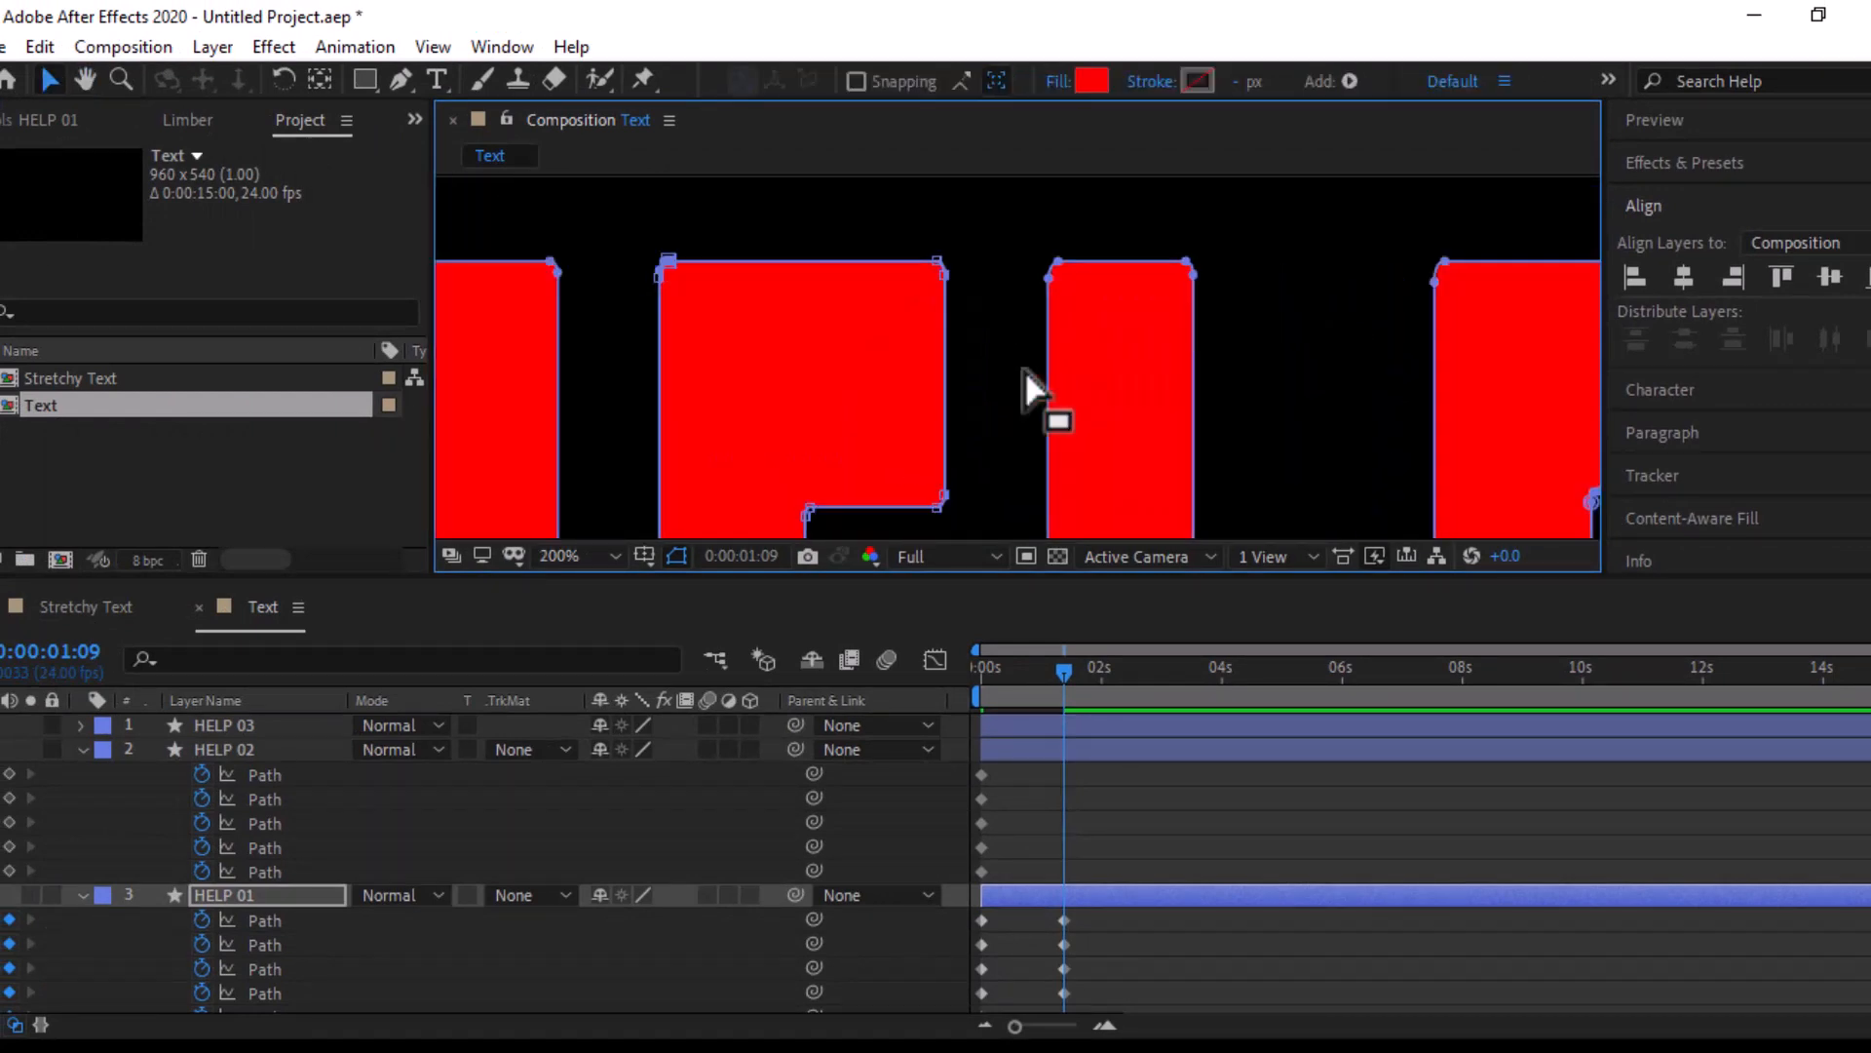
click(1055, 263)
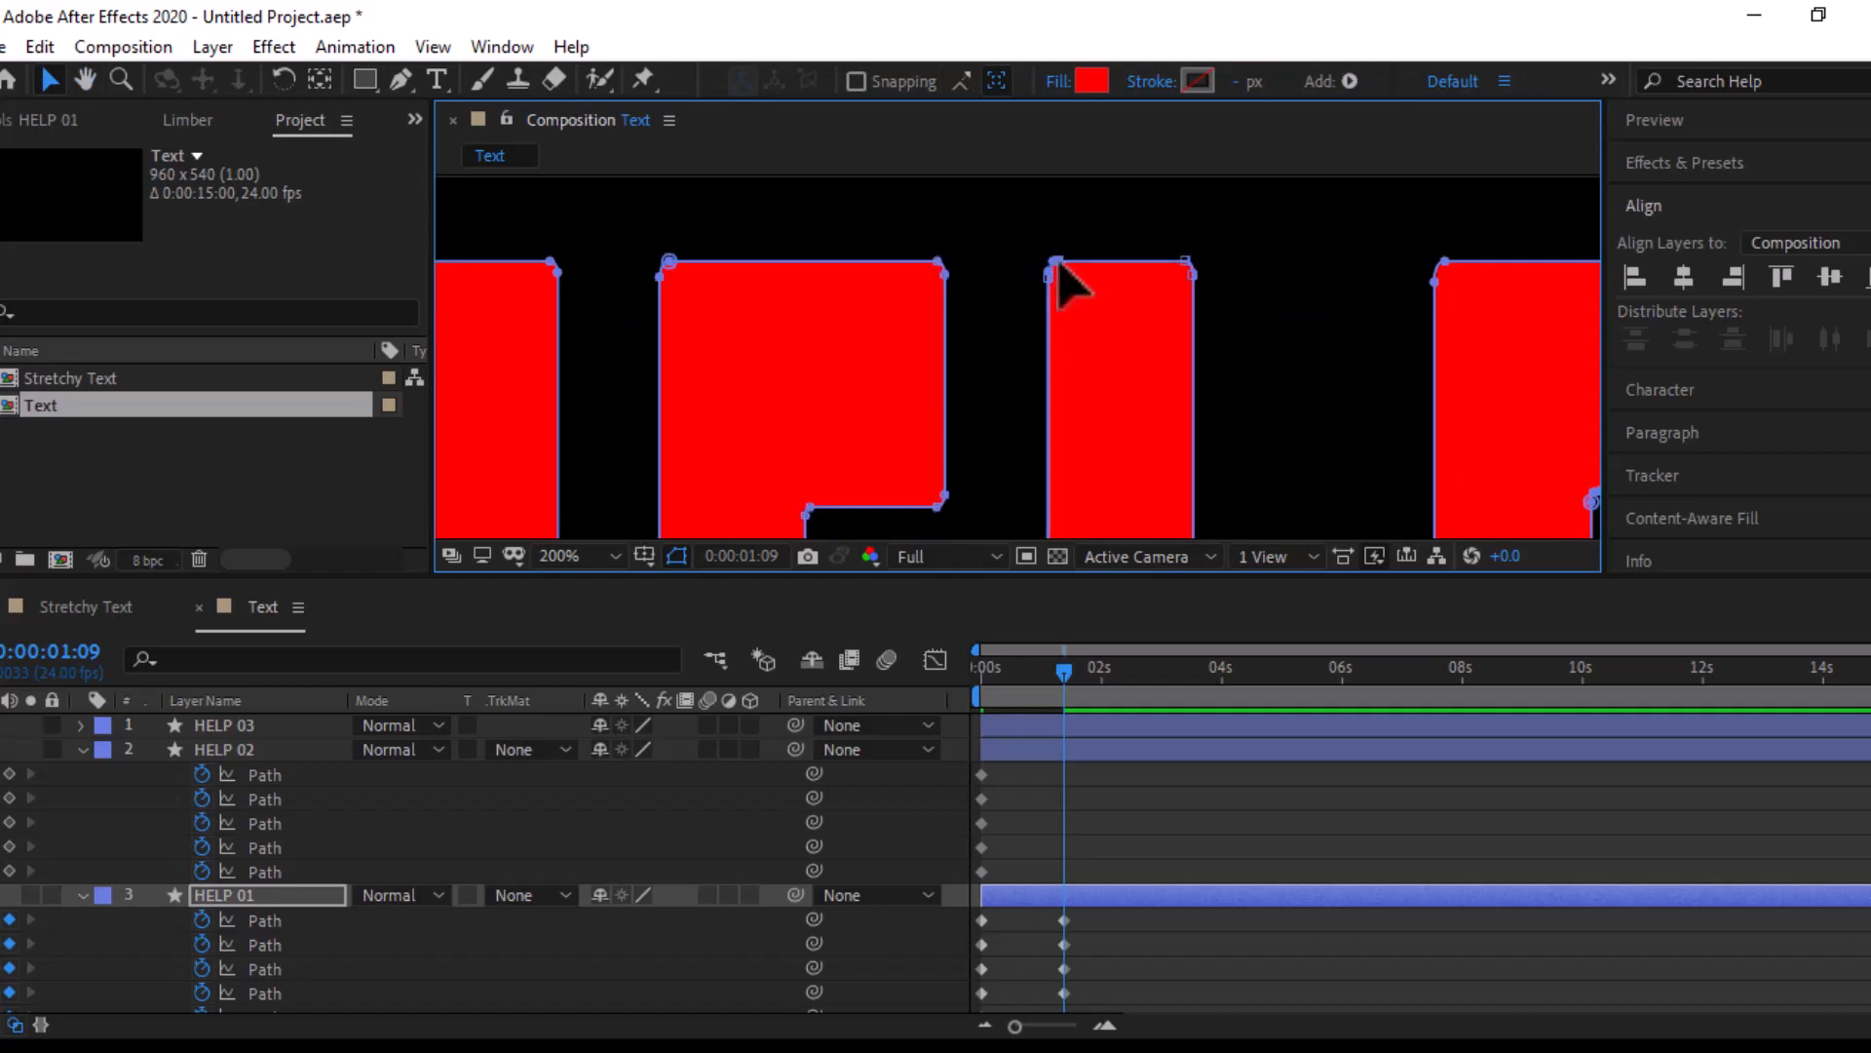
right_click(1061, 268)
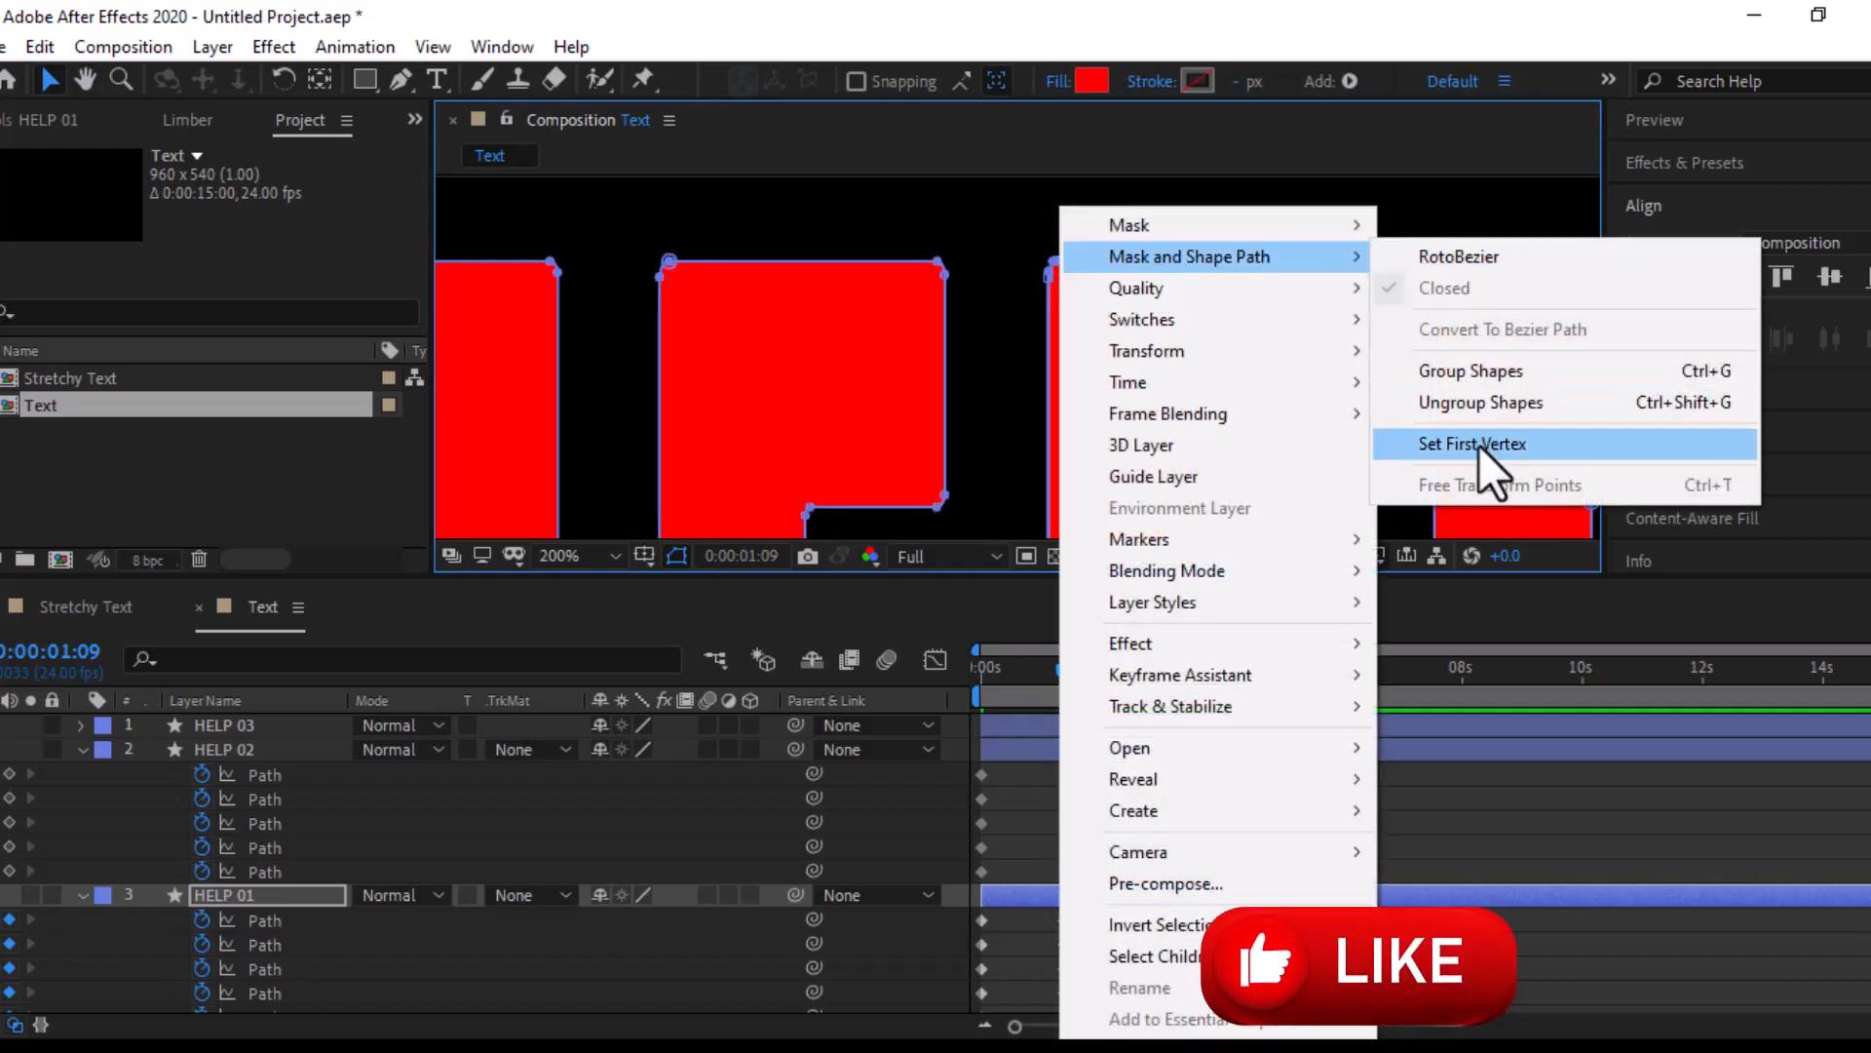
click(1482, 445)
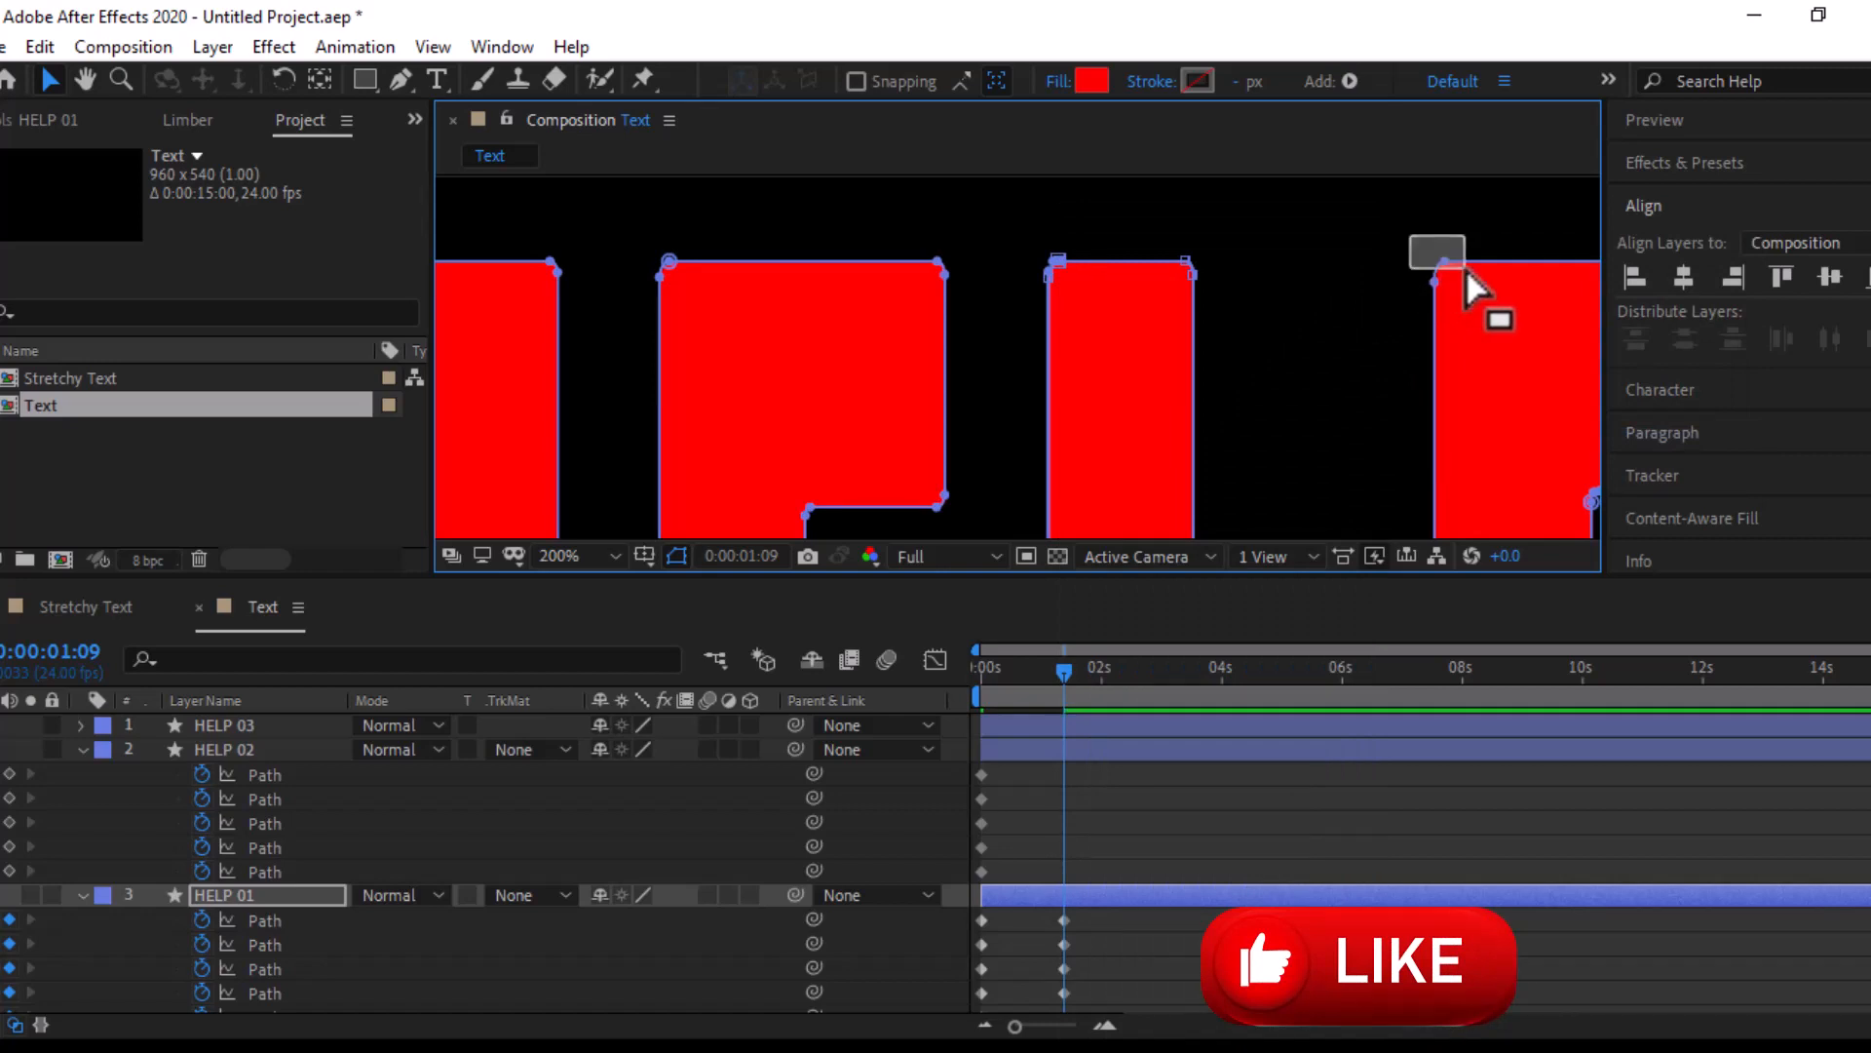
At 0:00:01:09, make the upper-left top-edge point of the P's outer outline its first vertex
right_click(1444, 282)
mouse_move(1496, 268)
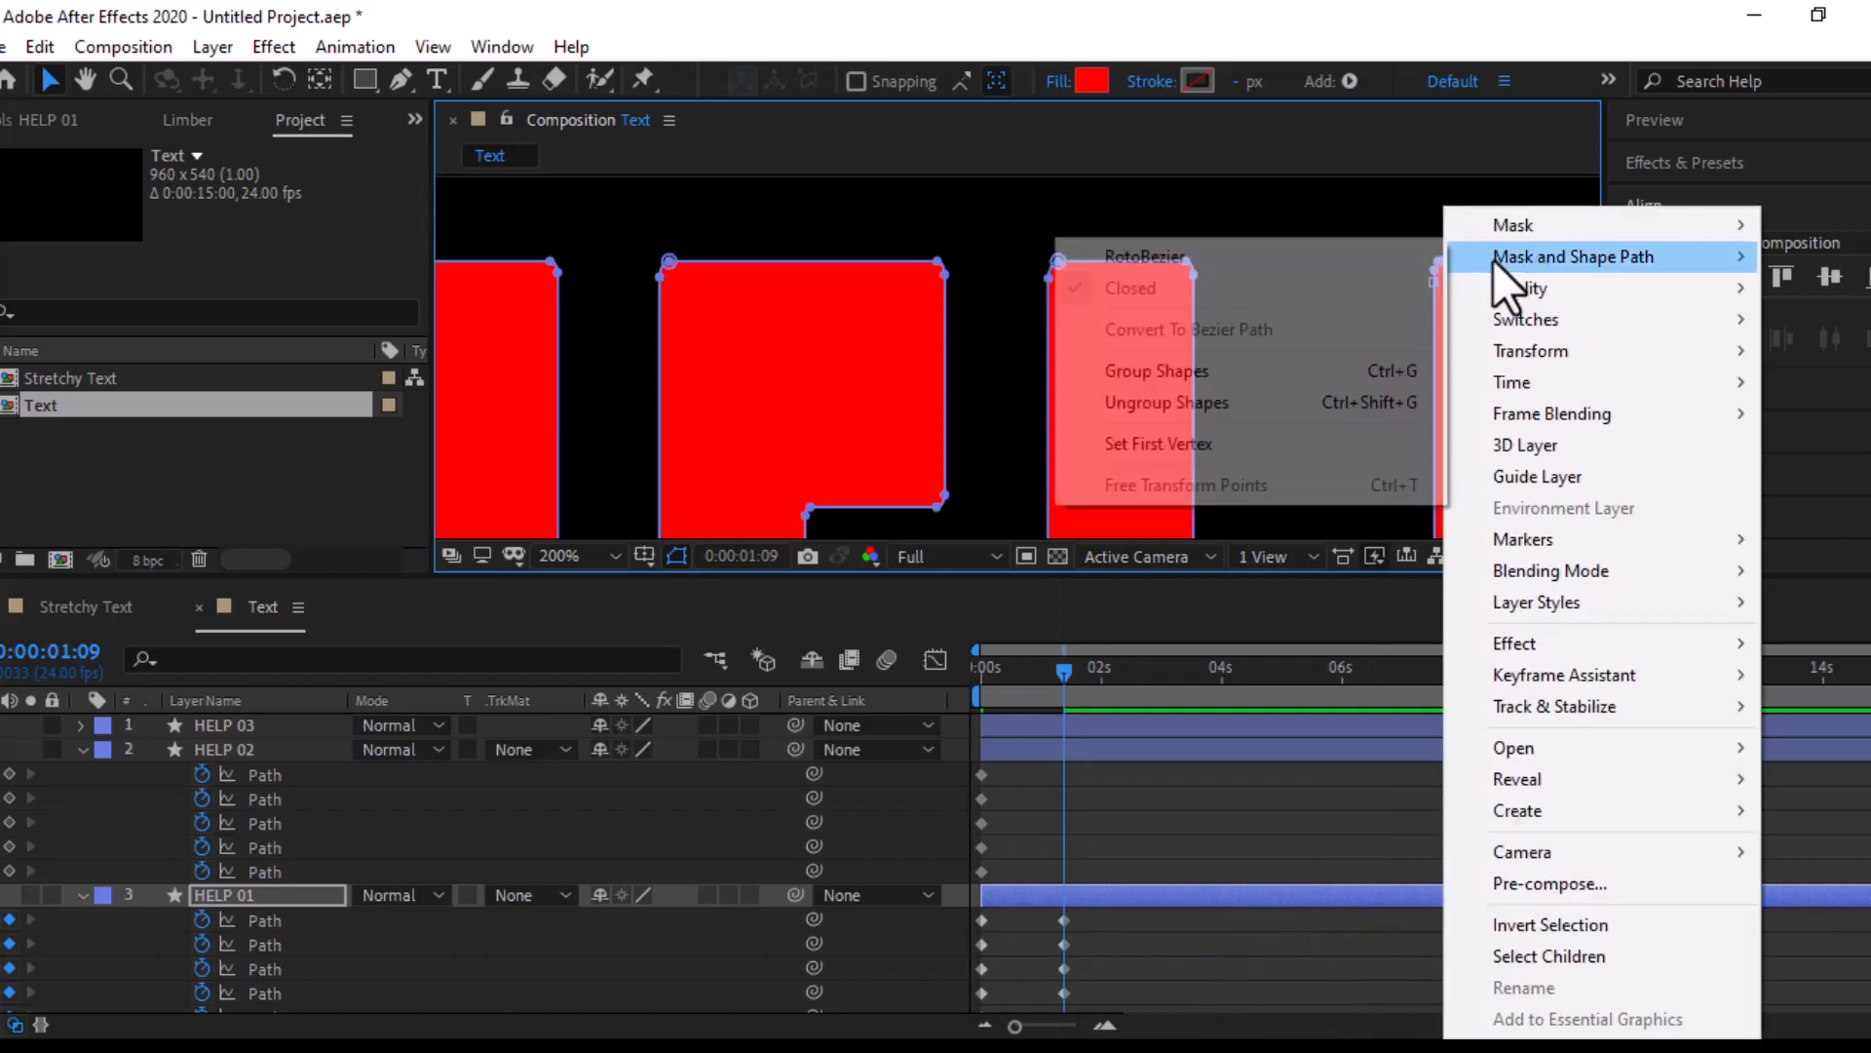
click(1141, 443)
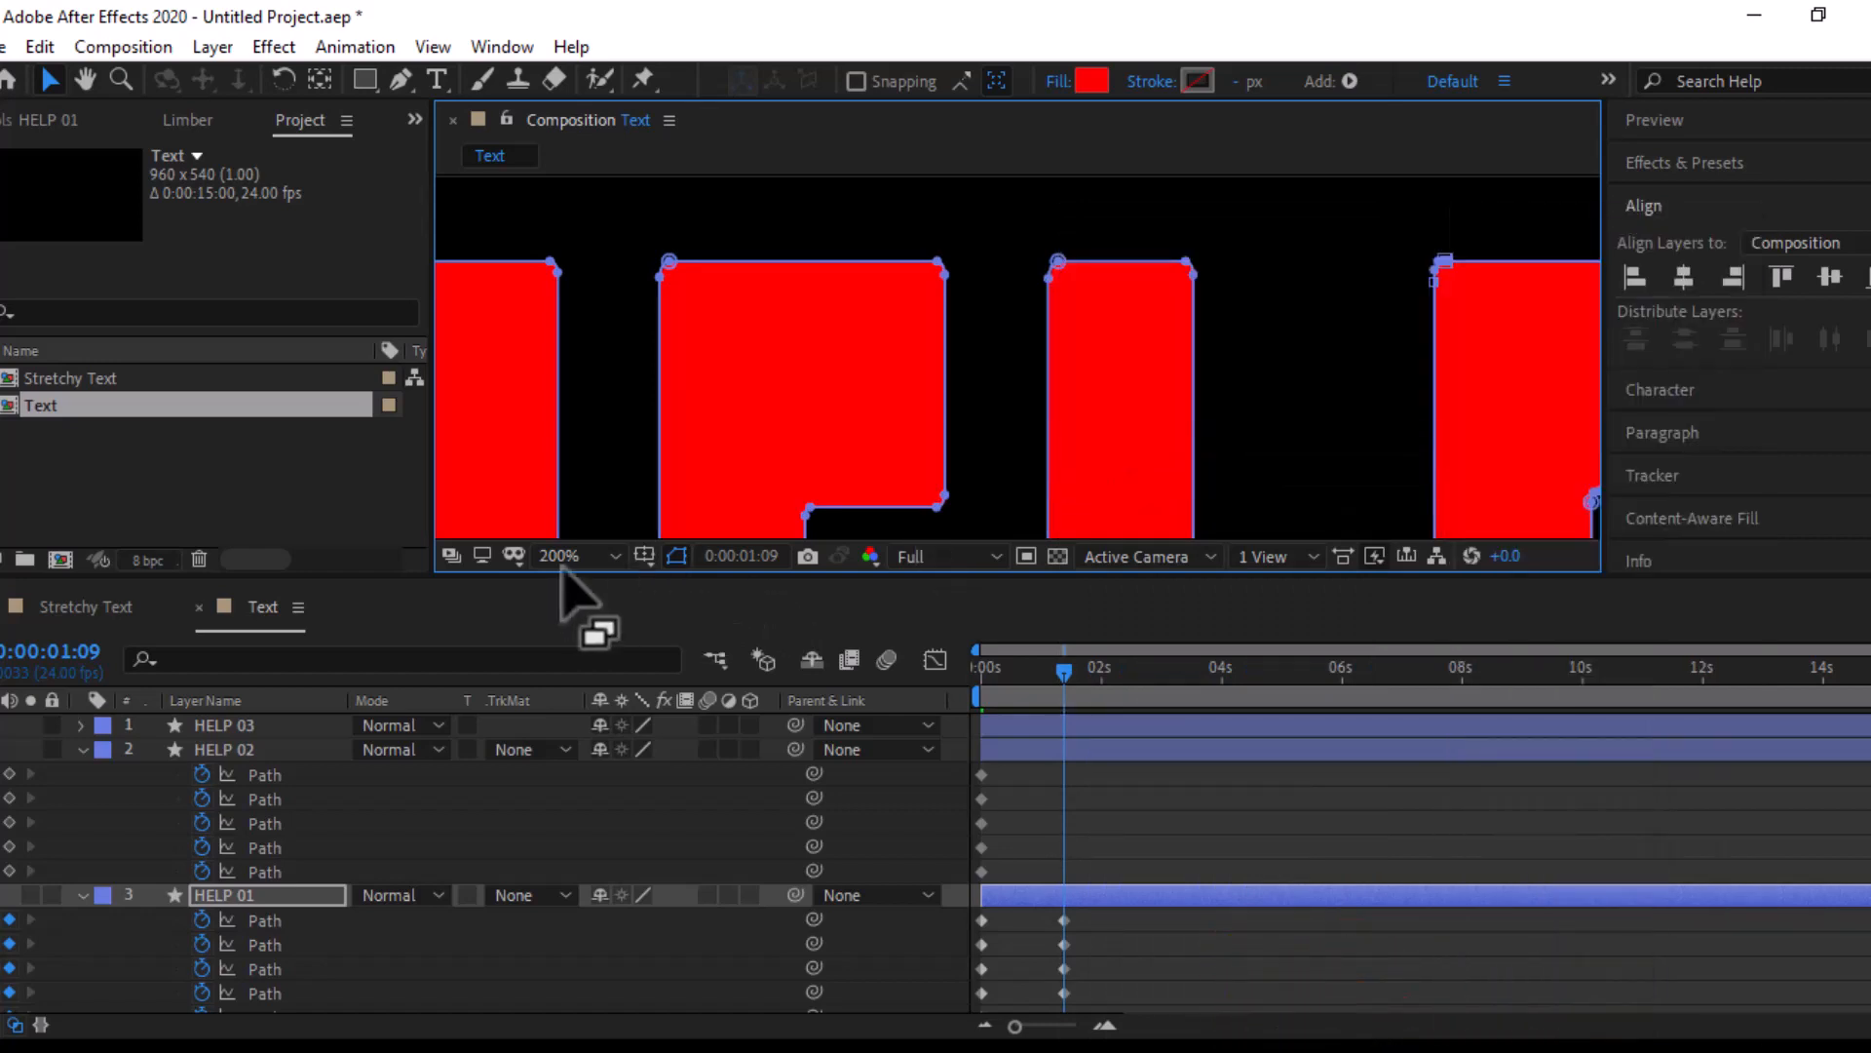
Fit the whole composition in an enlarged viewer and collapse the HELP 02 layer's path properties
click(573, 556)
click(644, 76)
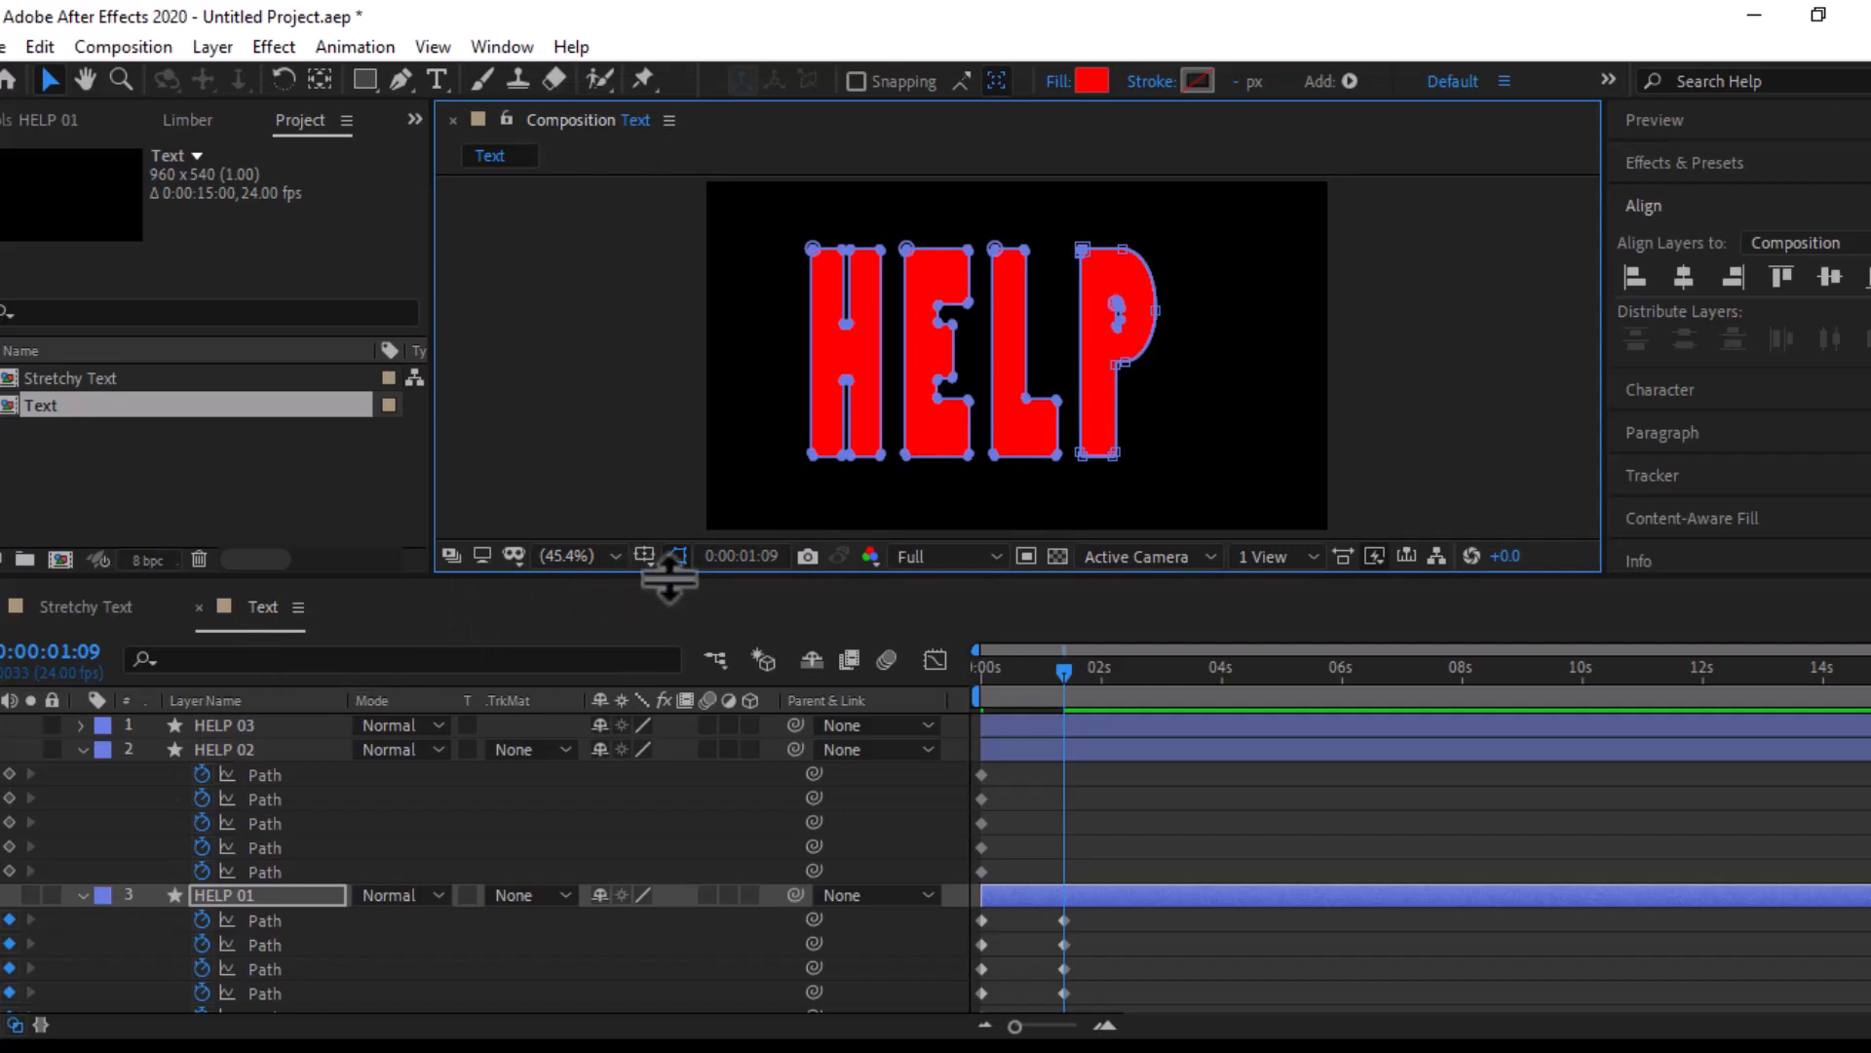
drag(669, 578, 658, 723)
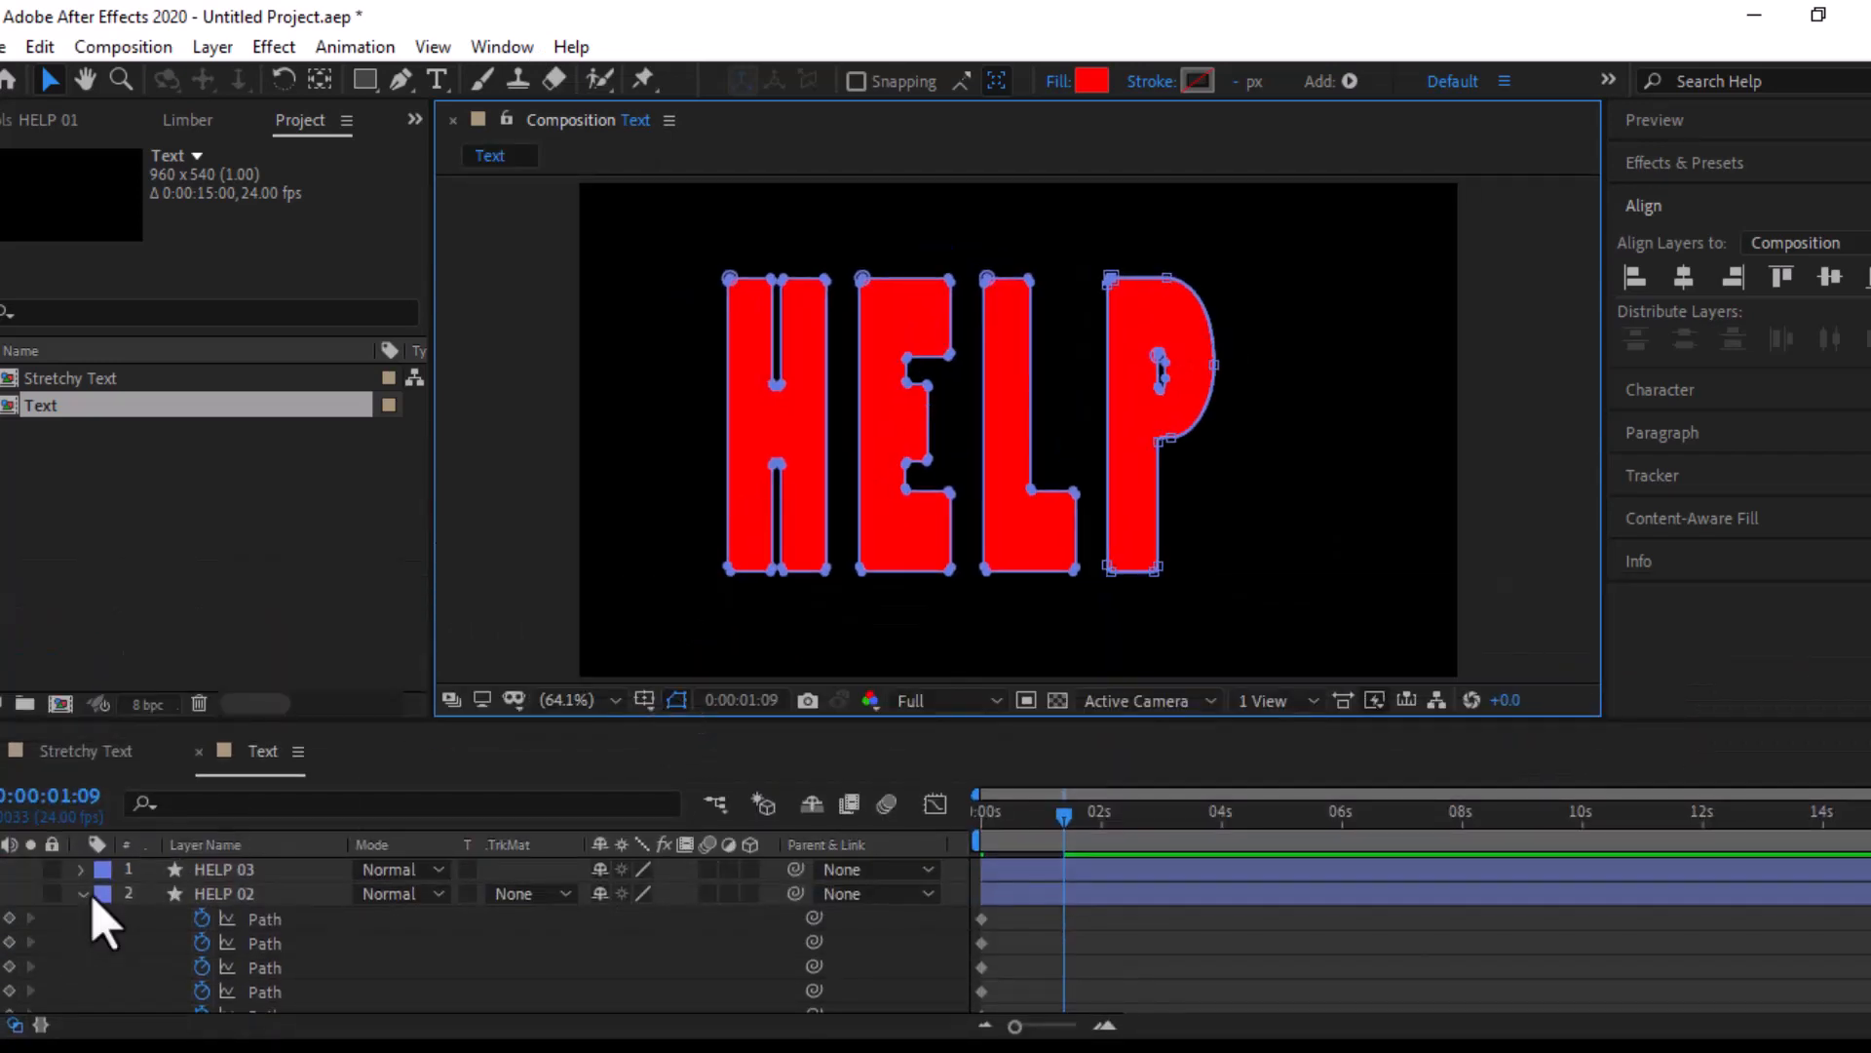
click(86, 894)
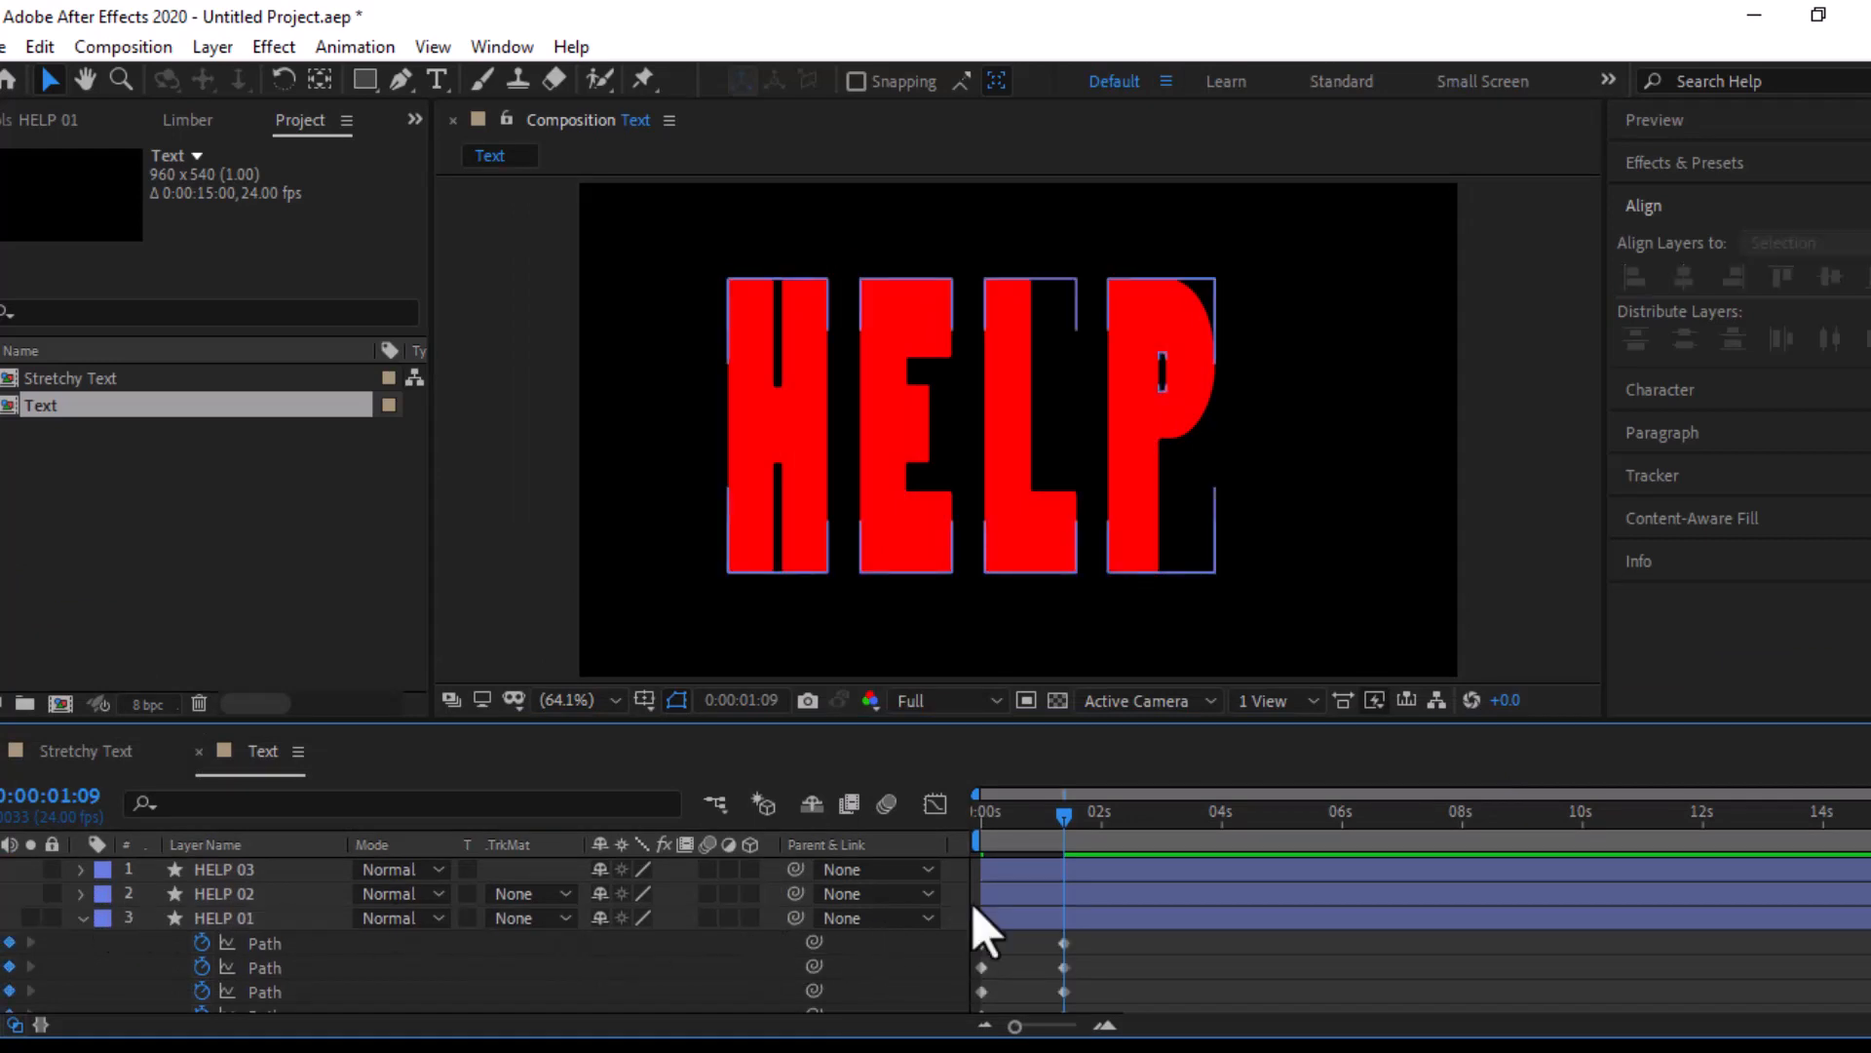
Shorten the work area to about the first 2 seconds and preview the HELP 01 morph from 0:00:00:00
click(984, 827)
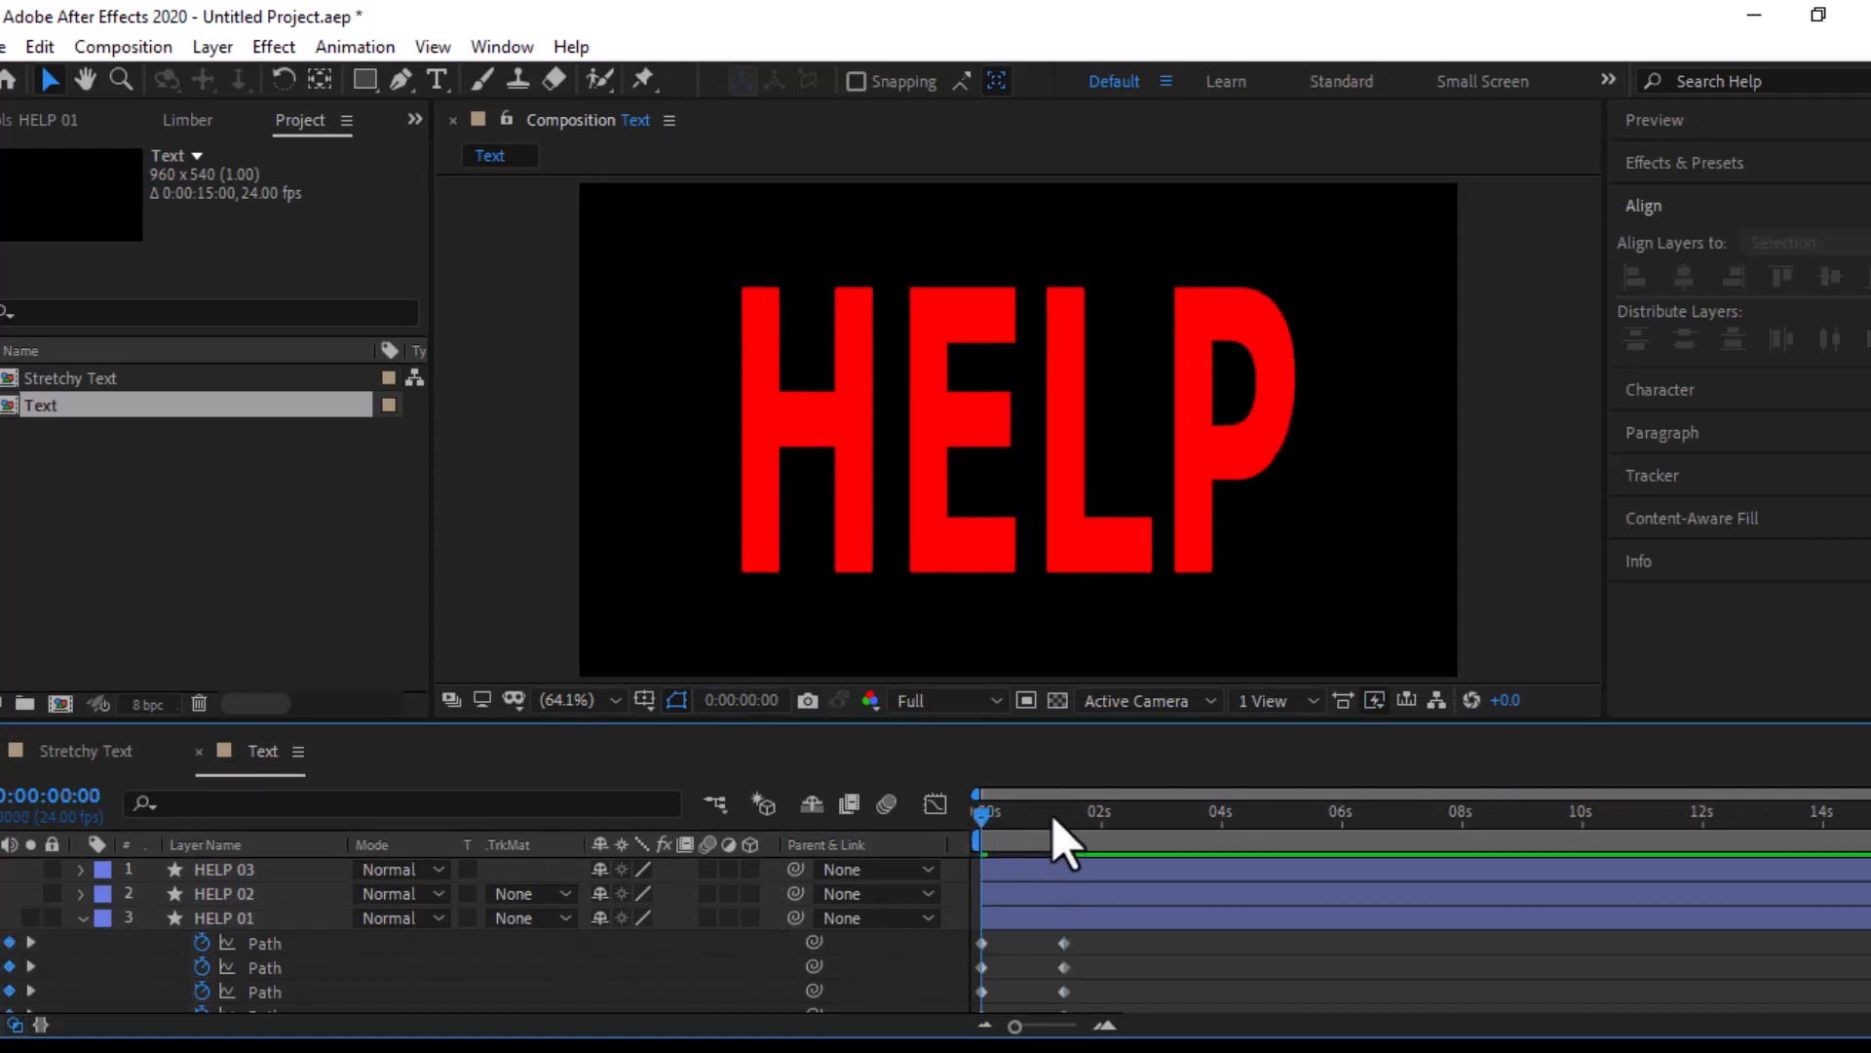
drag(1053, 821, 953, 836)
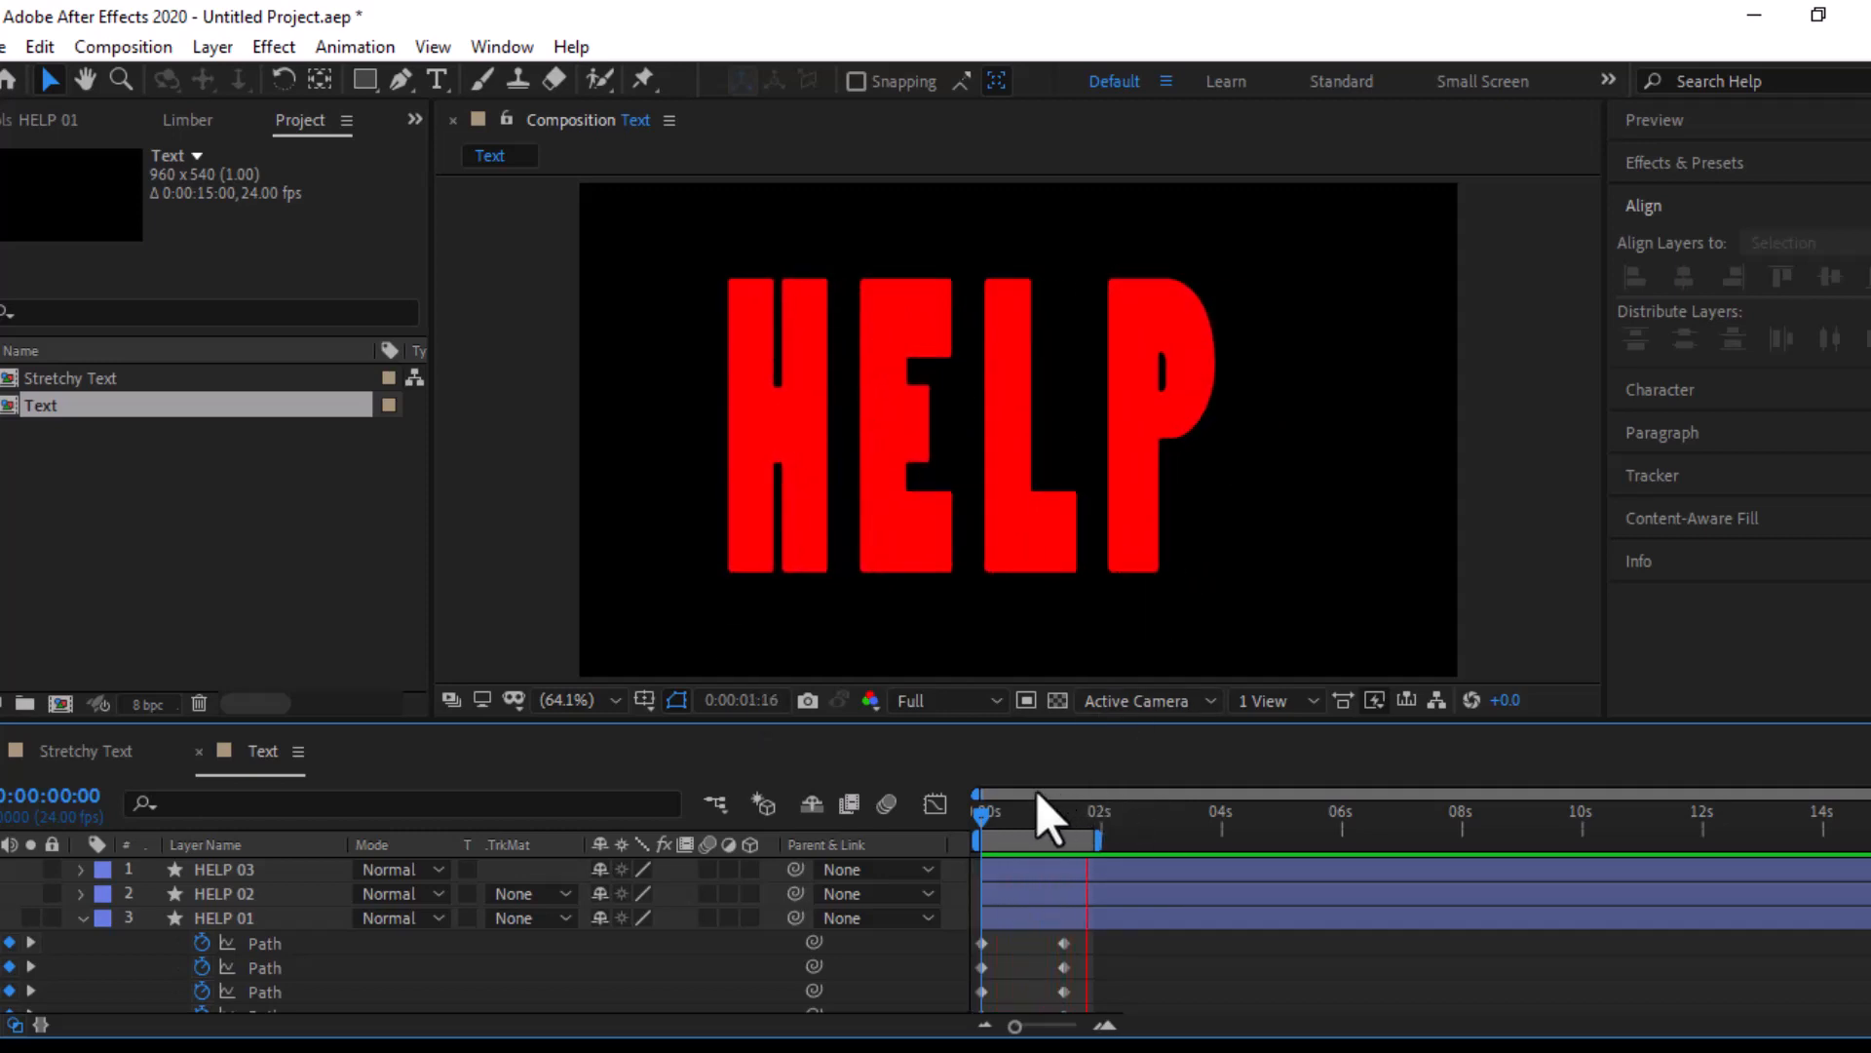
click(1066, 816)
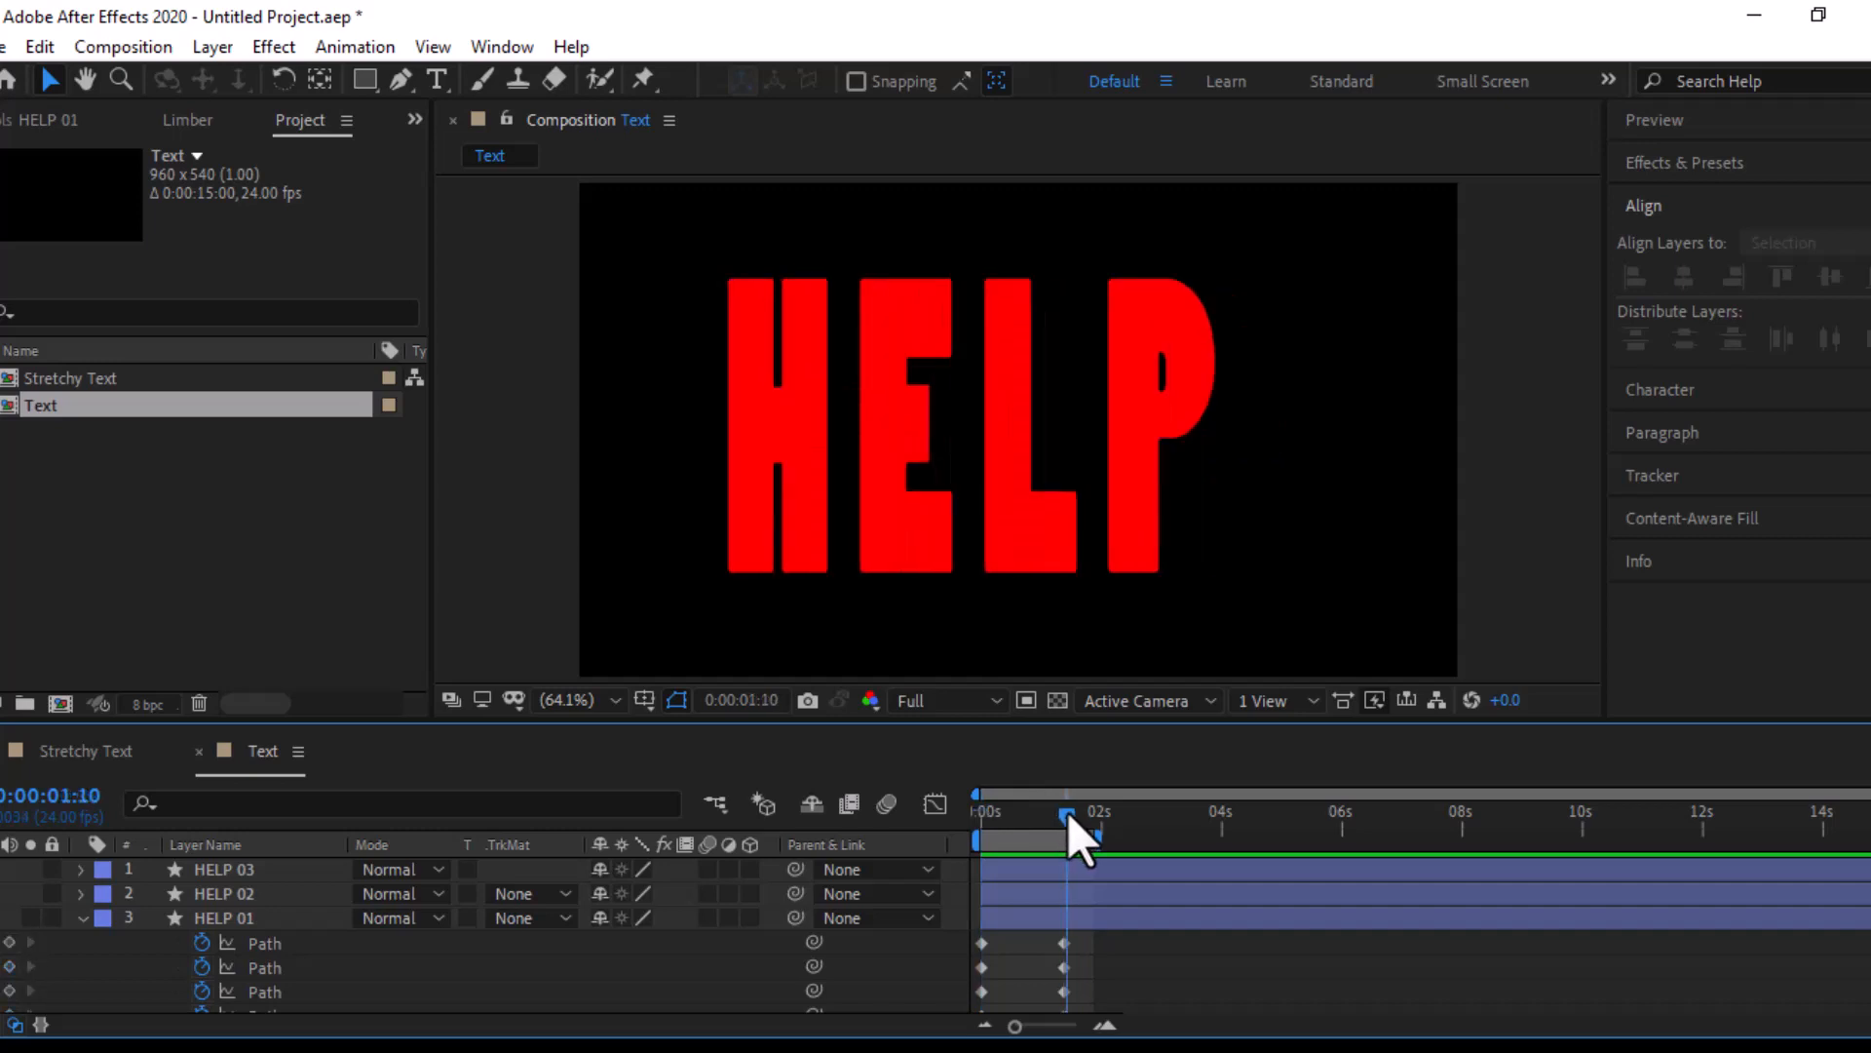
At 0:00:01:09, make the lower-left point on the bottom edge of the P's outer outline its first vertex
scroll(1109, 955, down, 2)
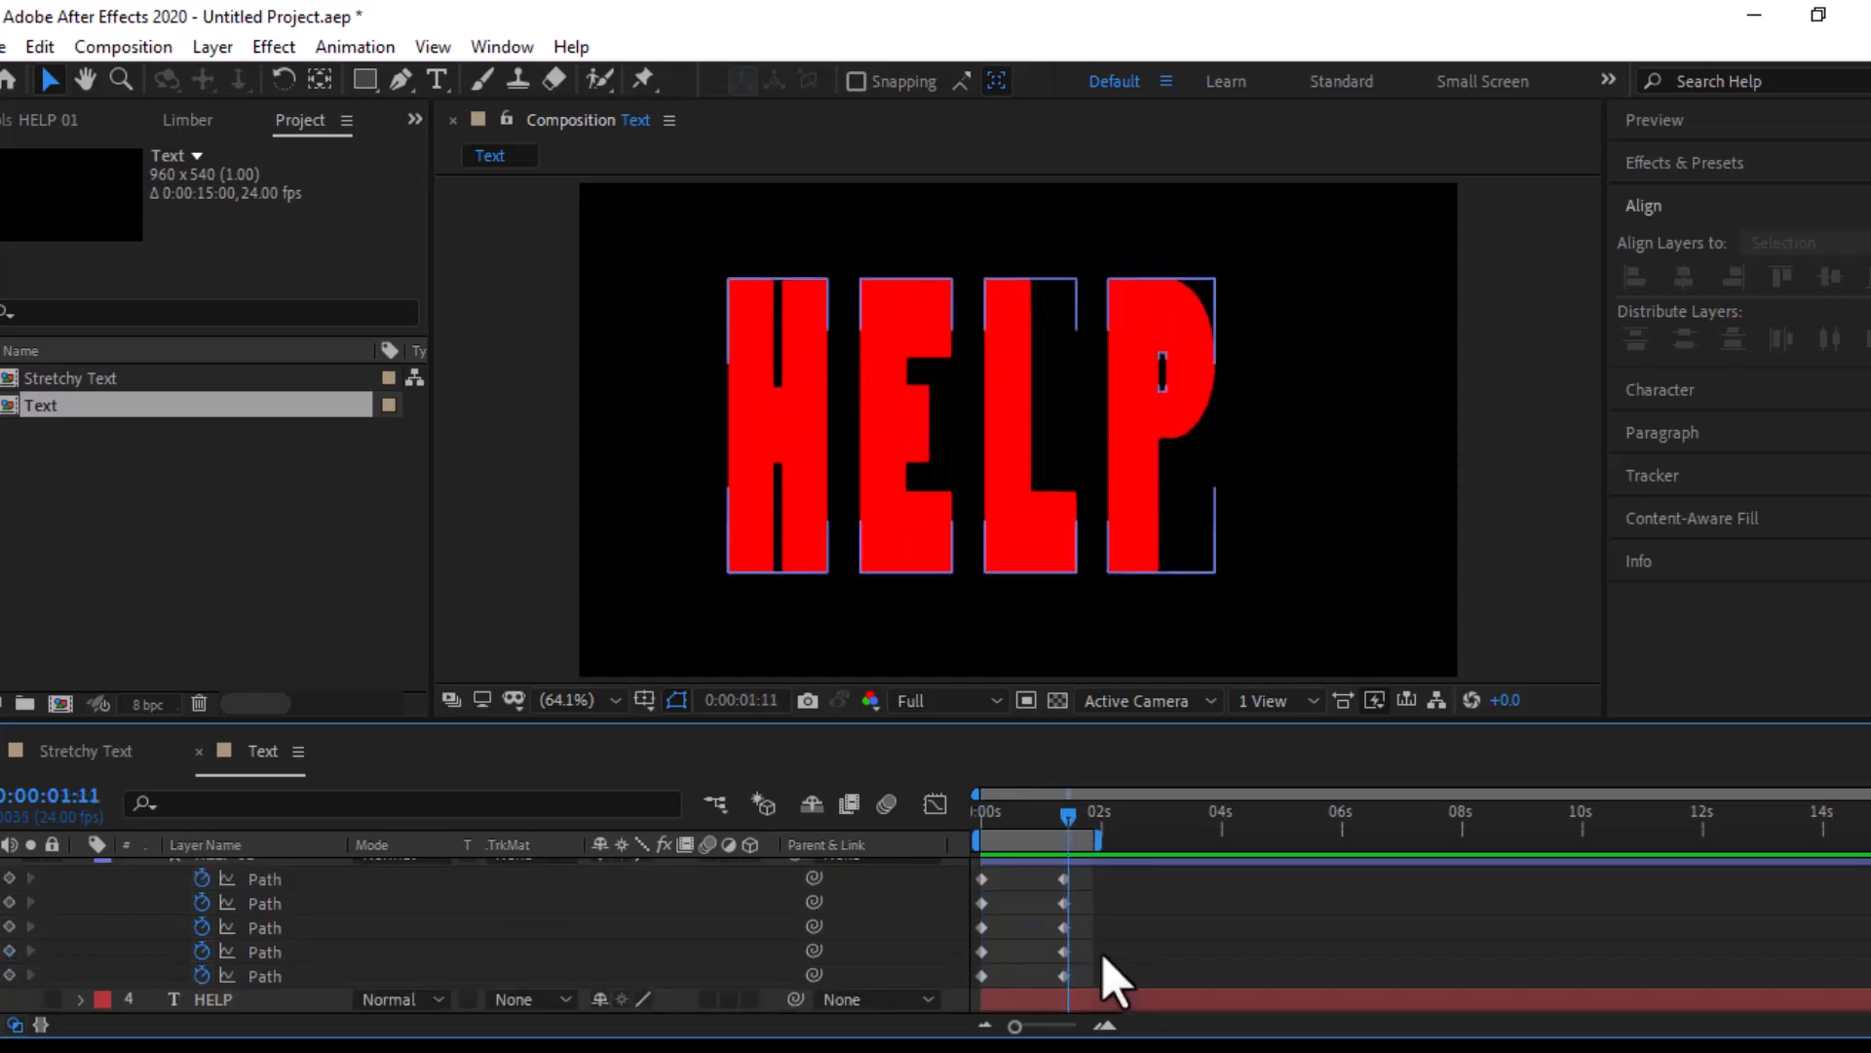
drag(1099, 954, 1050, 986)
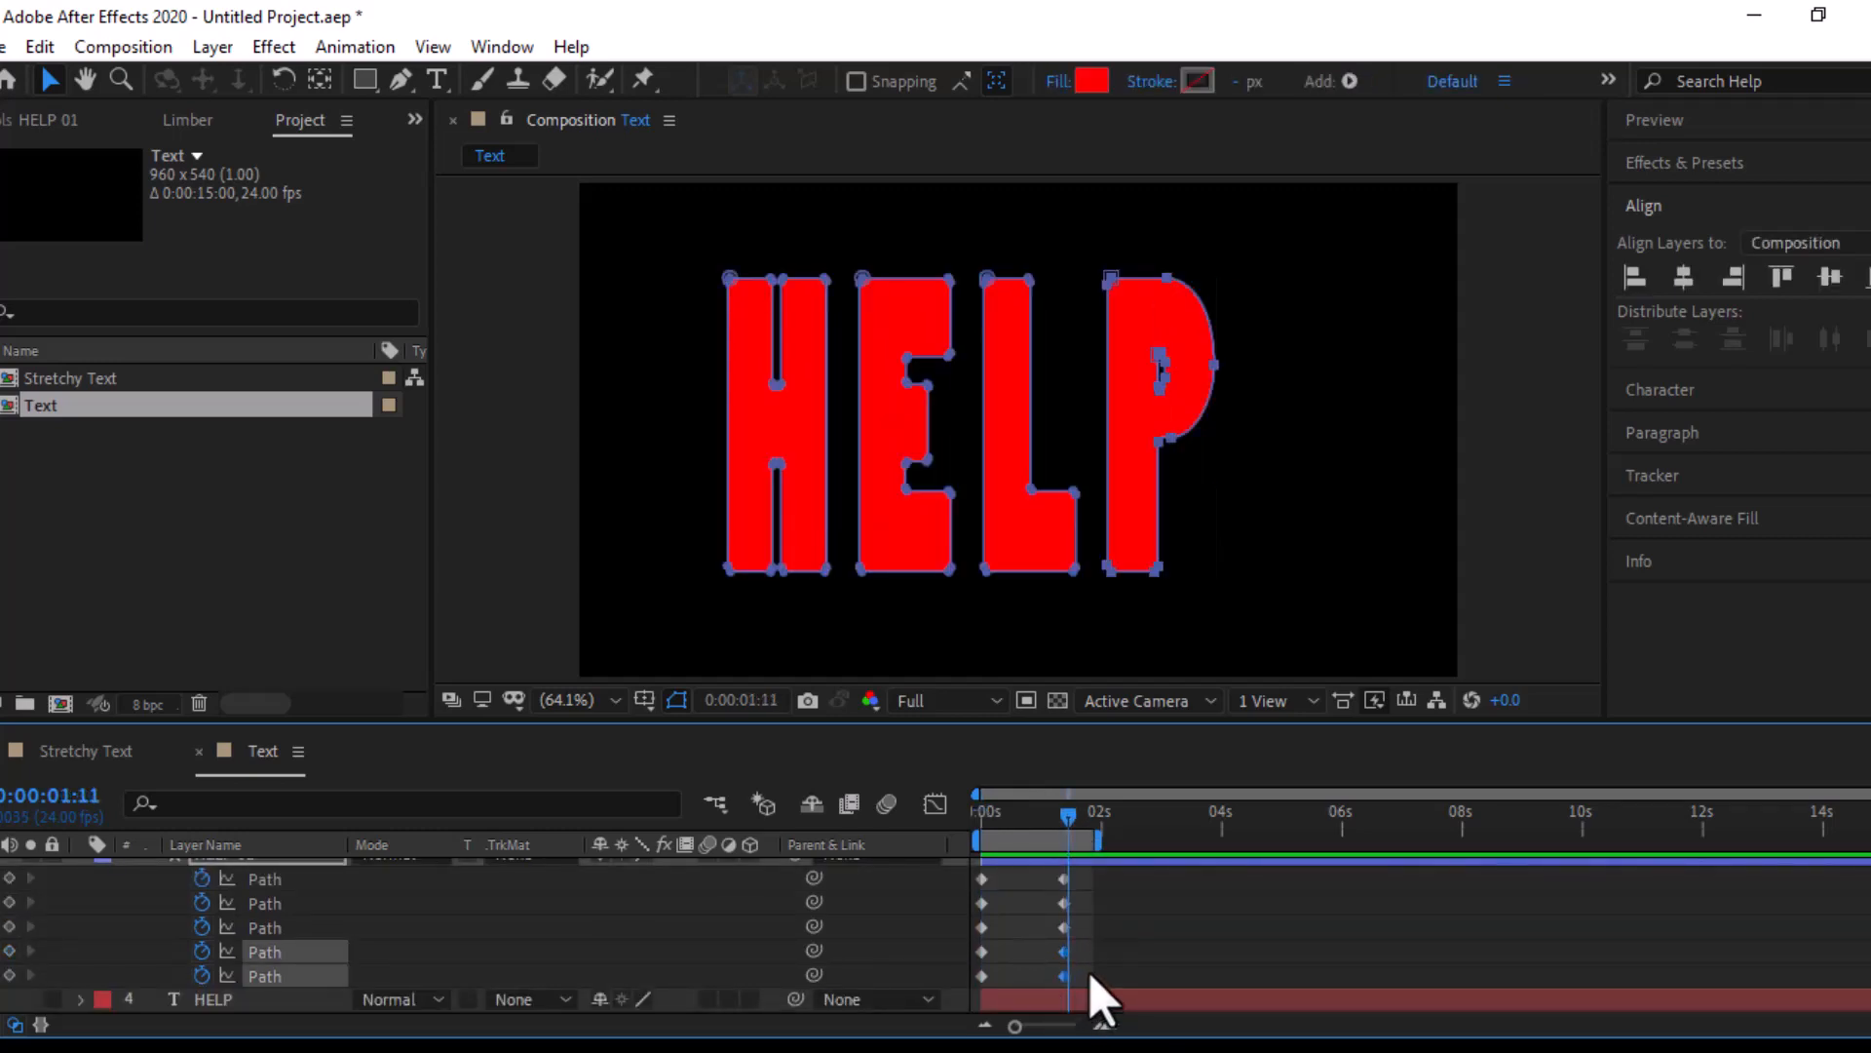
click(1053, 985)
click(1064, 975)
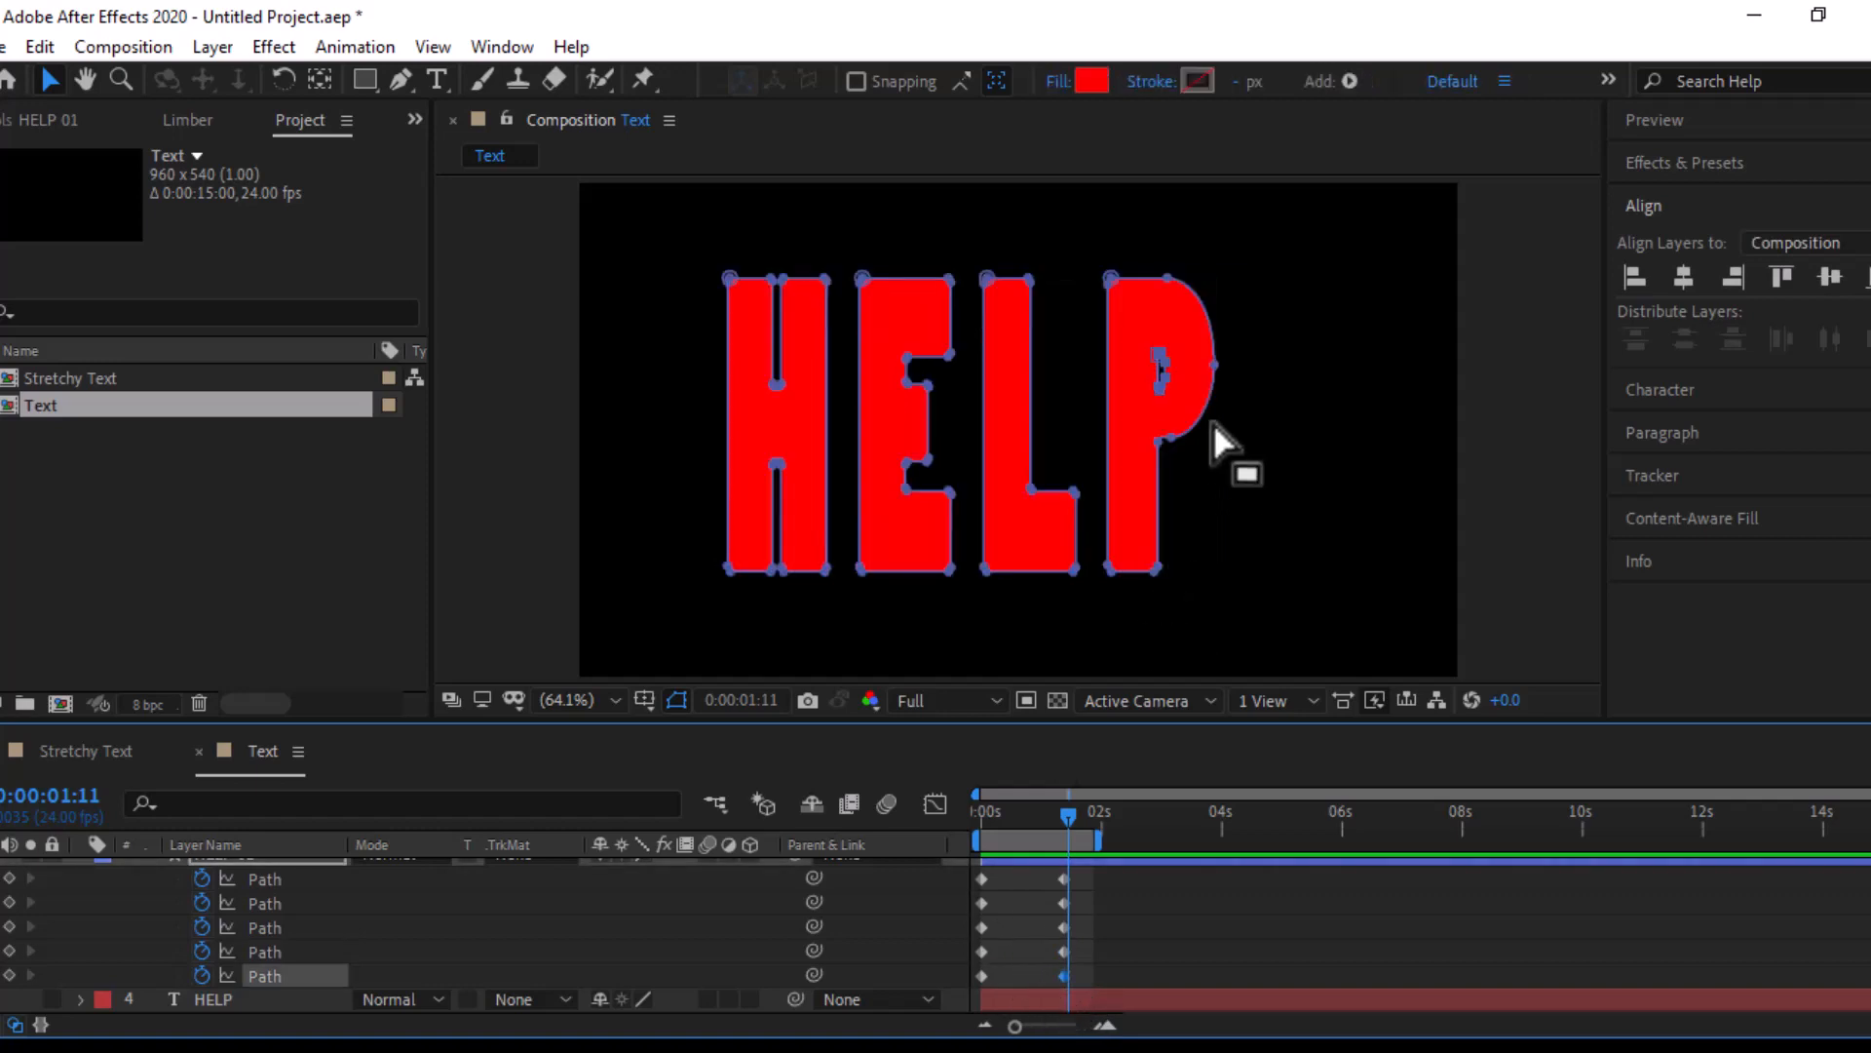
scroll(1117, 600, up, 1)
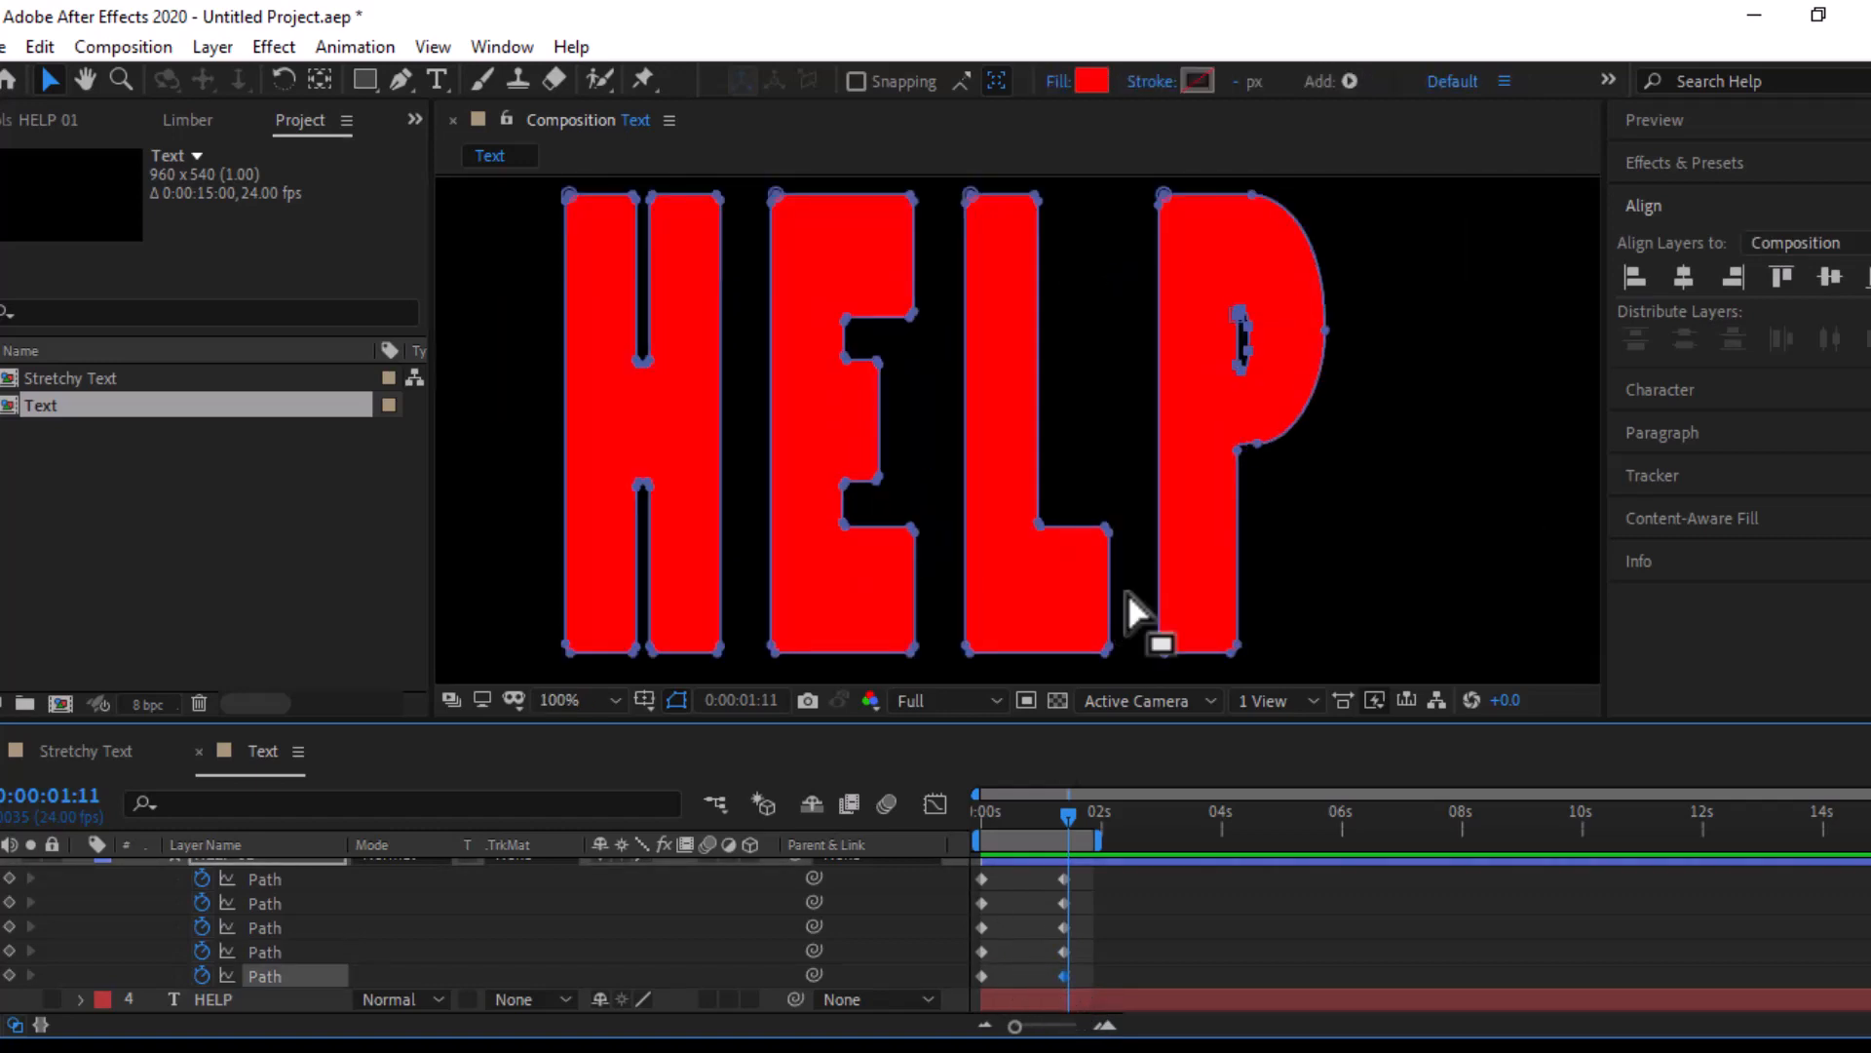
drag(1218, 563, 1140, 292)
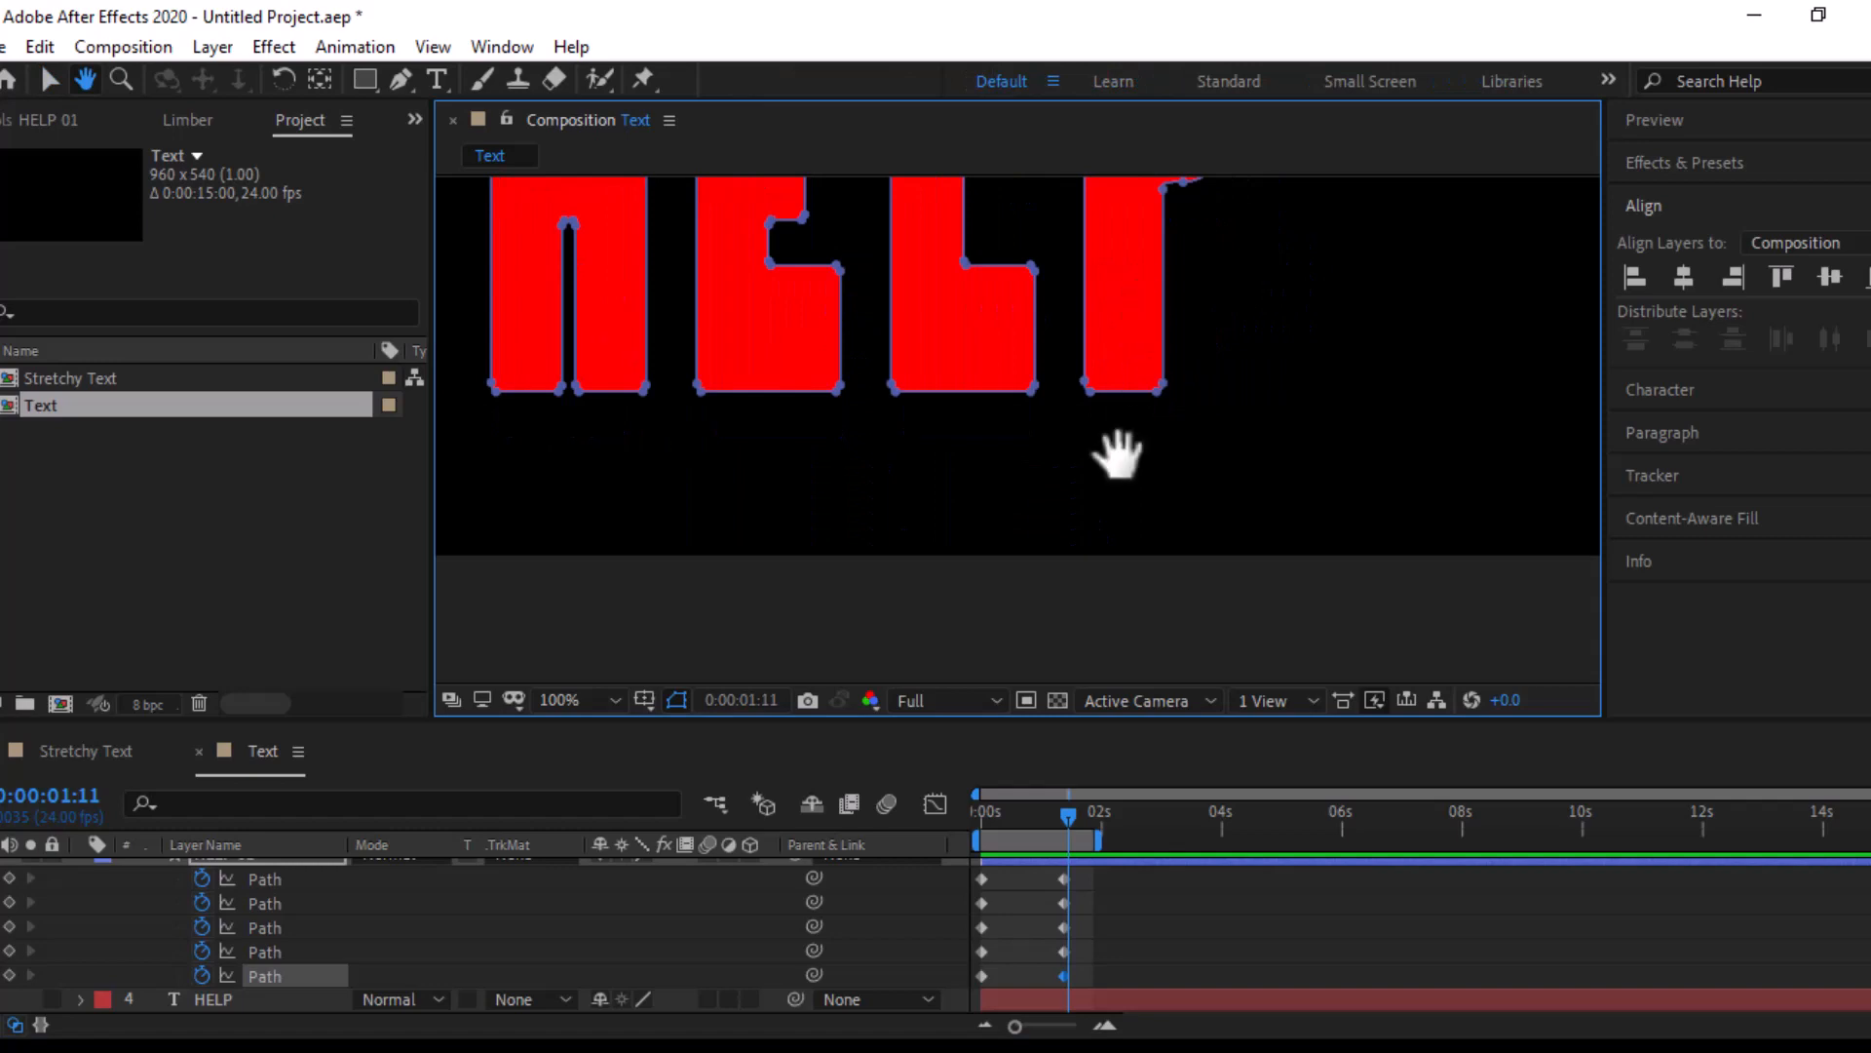
key(v)
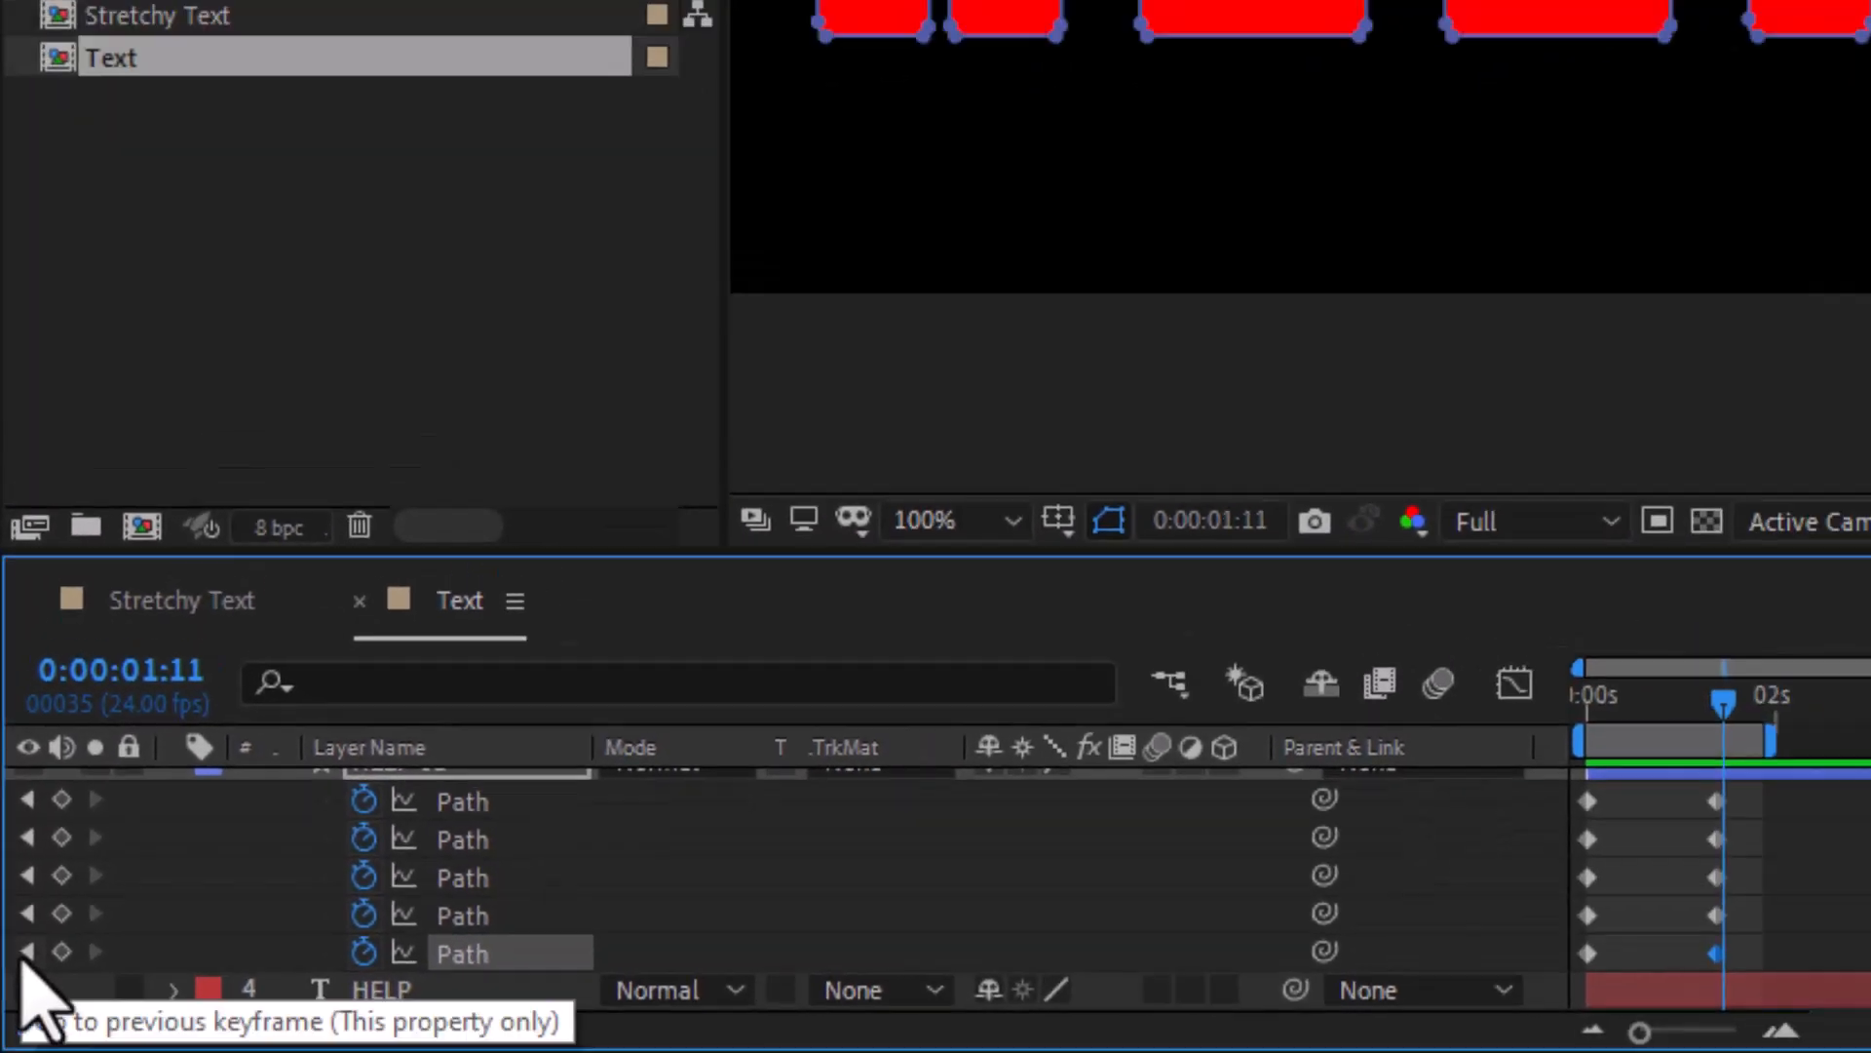
click(26, 952)
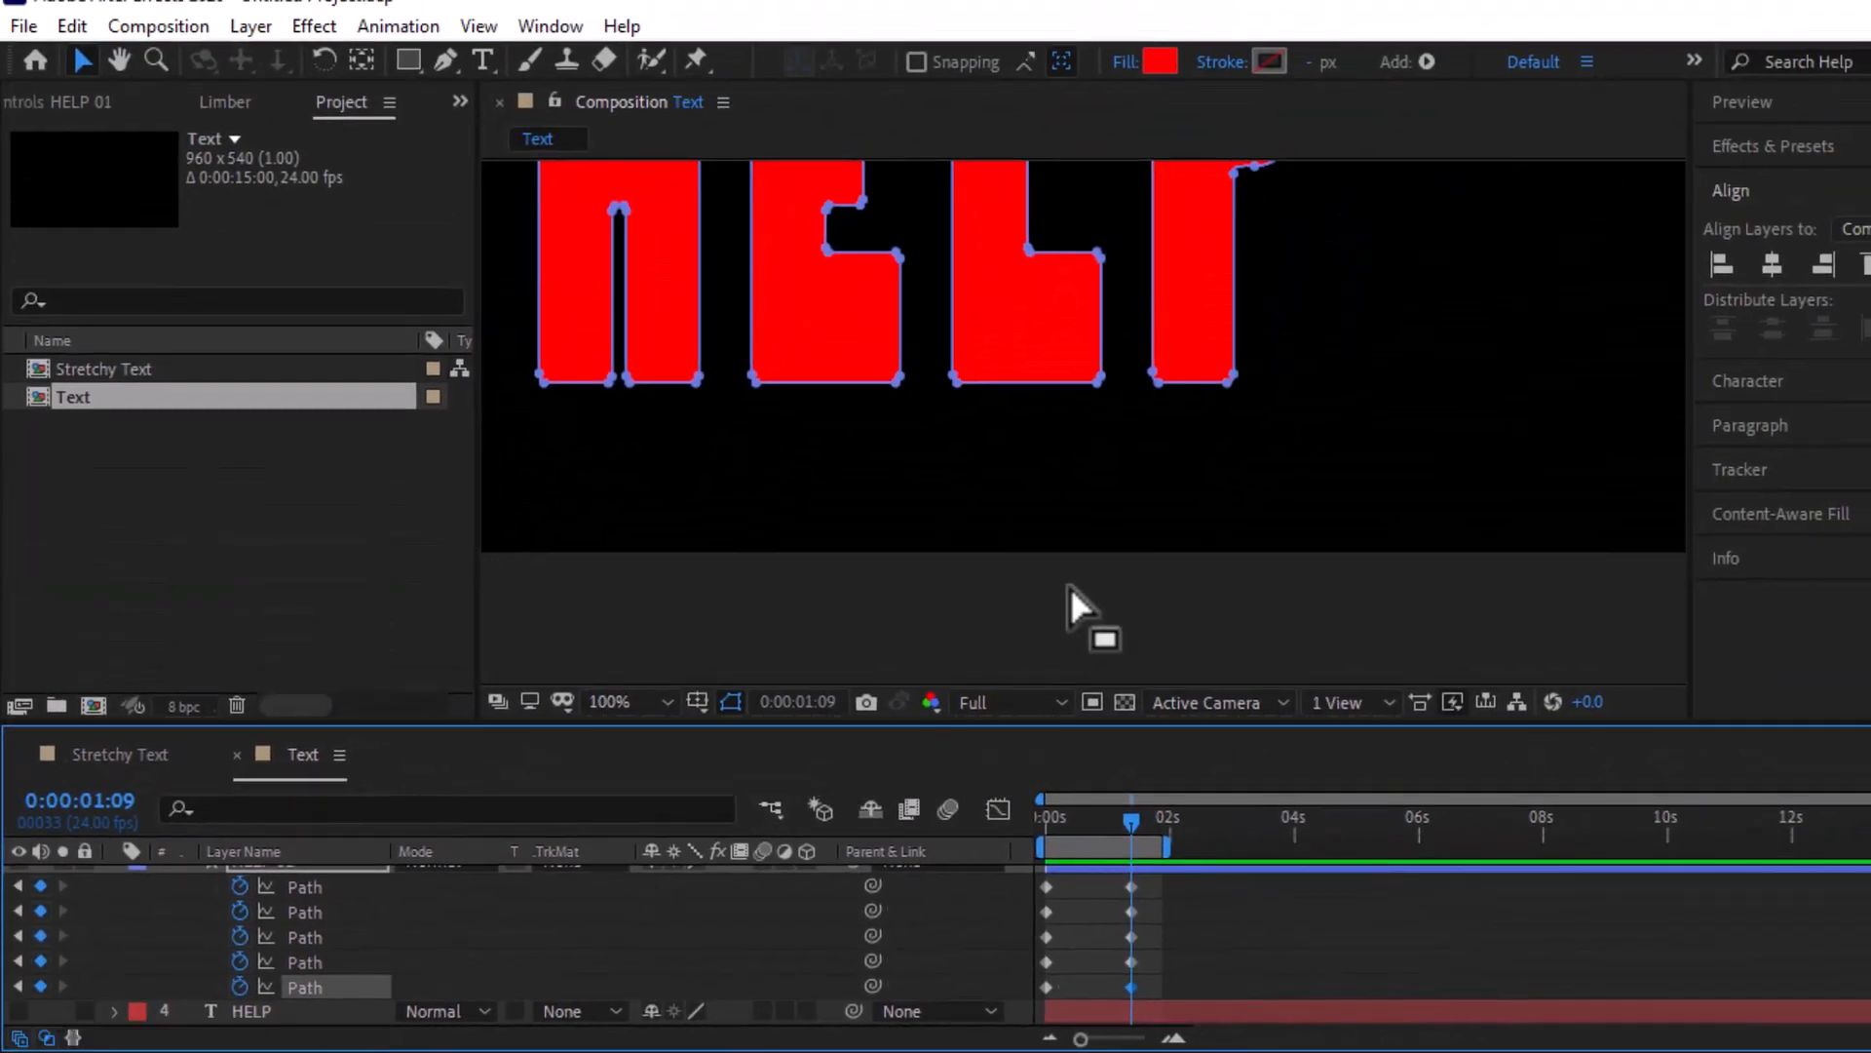
key(.)
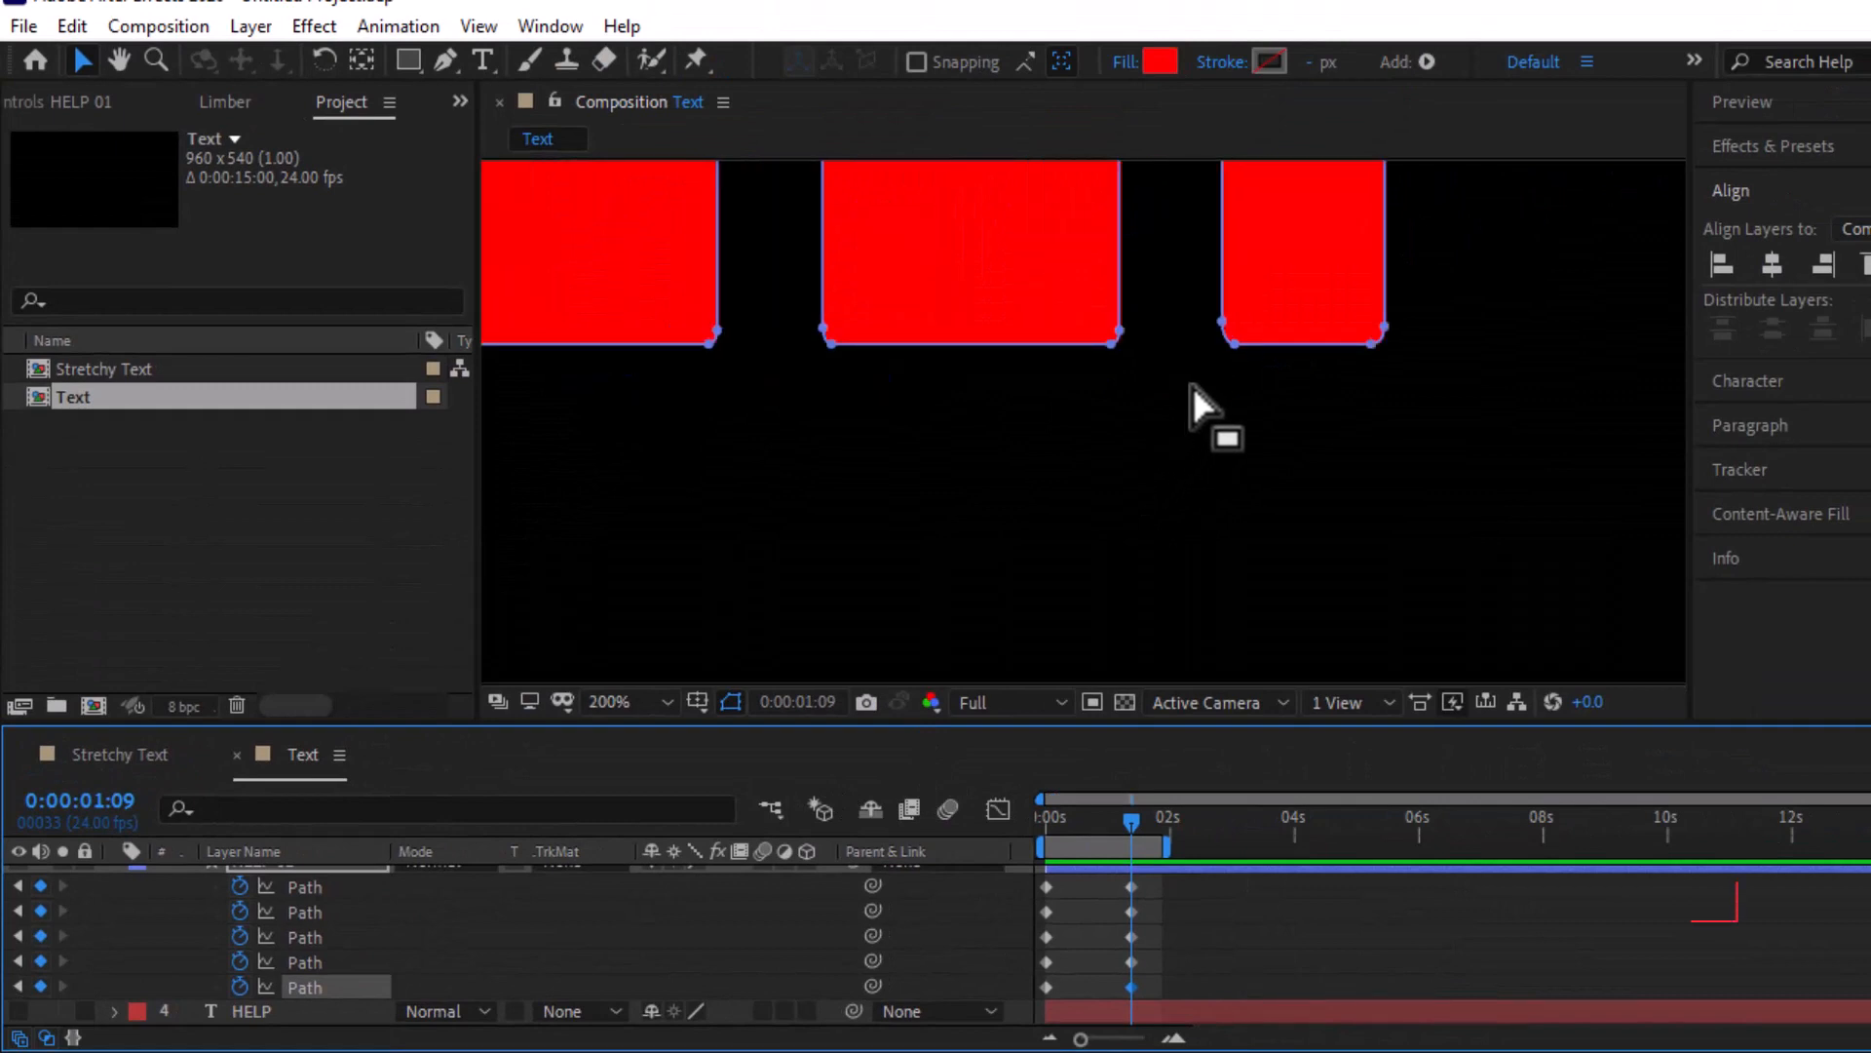
drag(1192, 386, 1252, 338)
right_click(1239, 353)
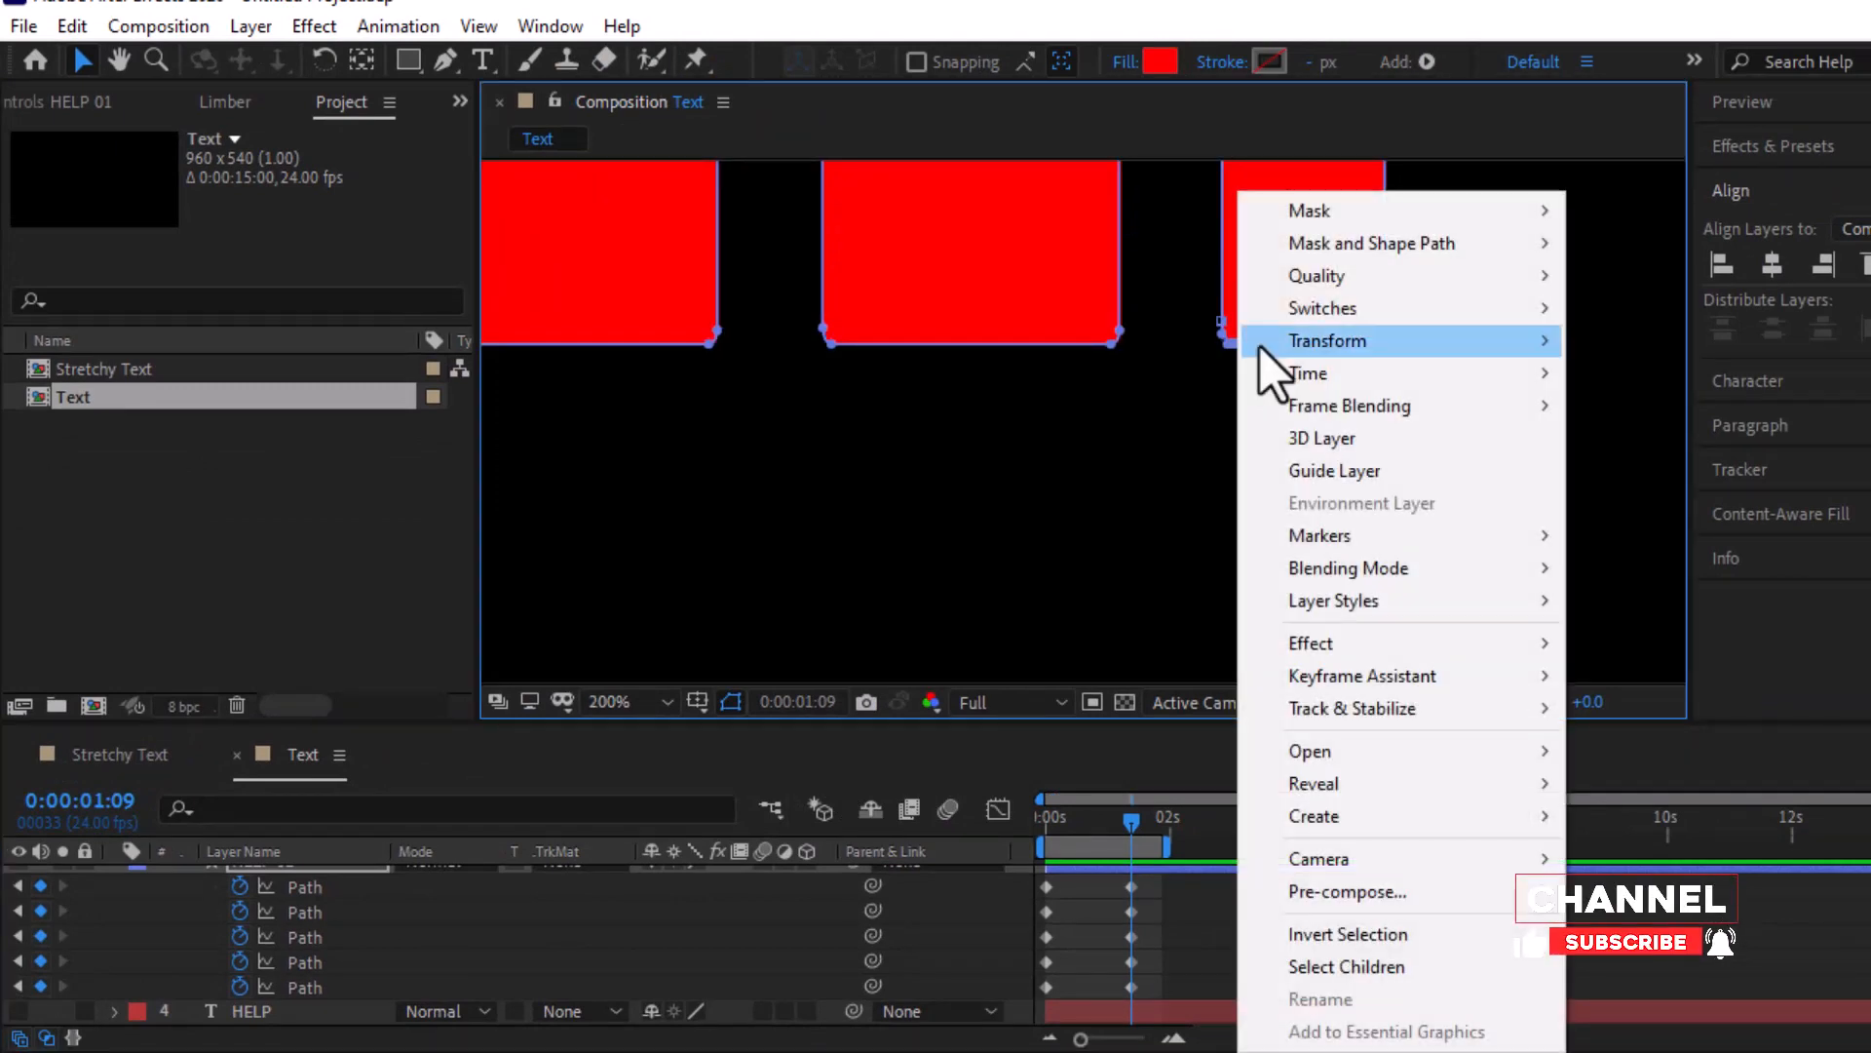
mouse_move(1443, 243)
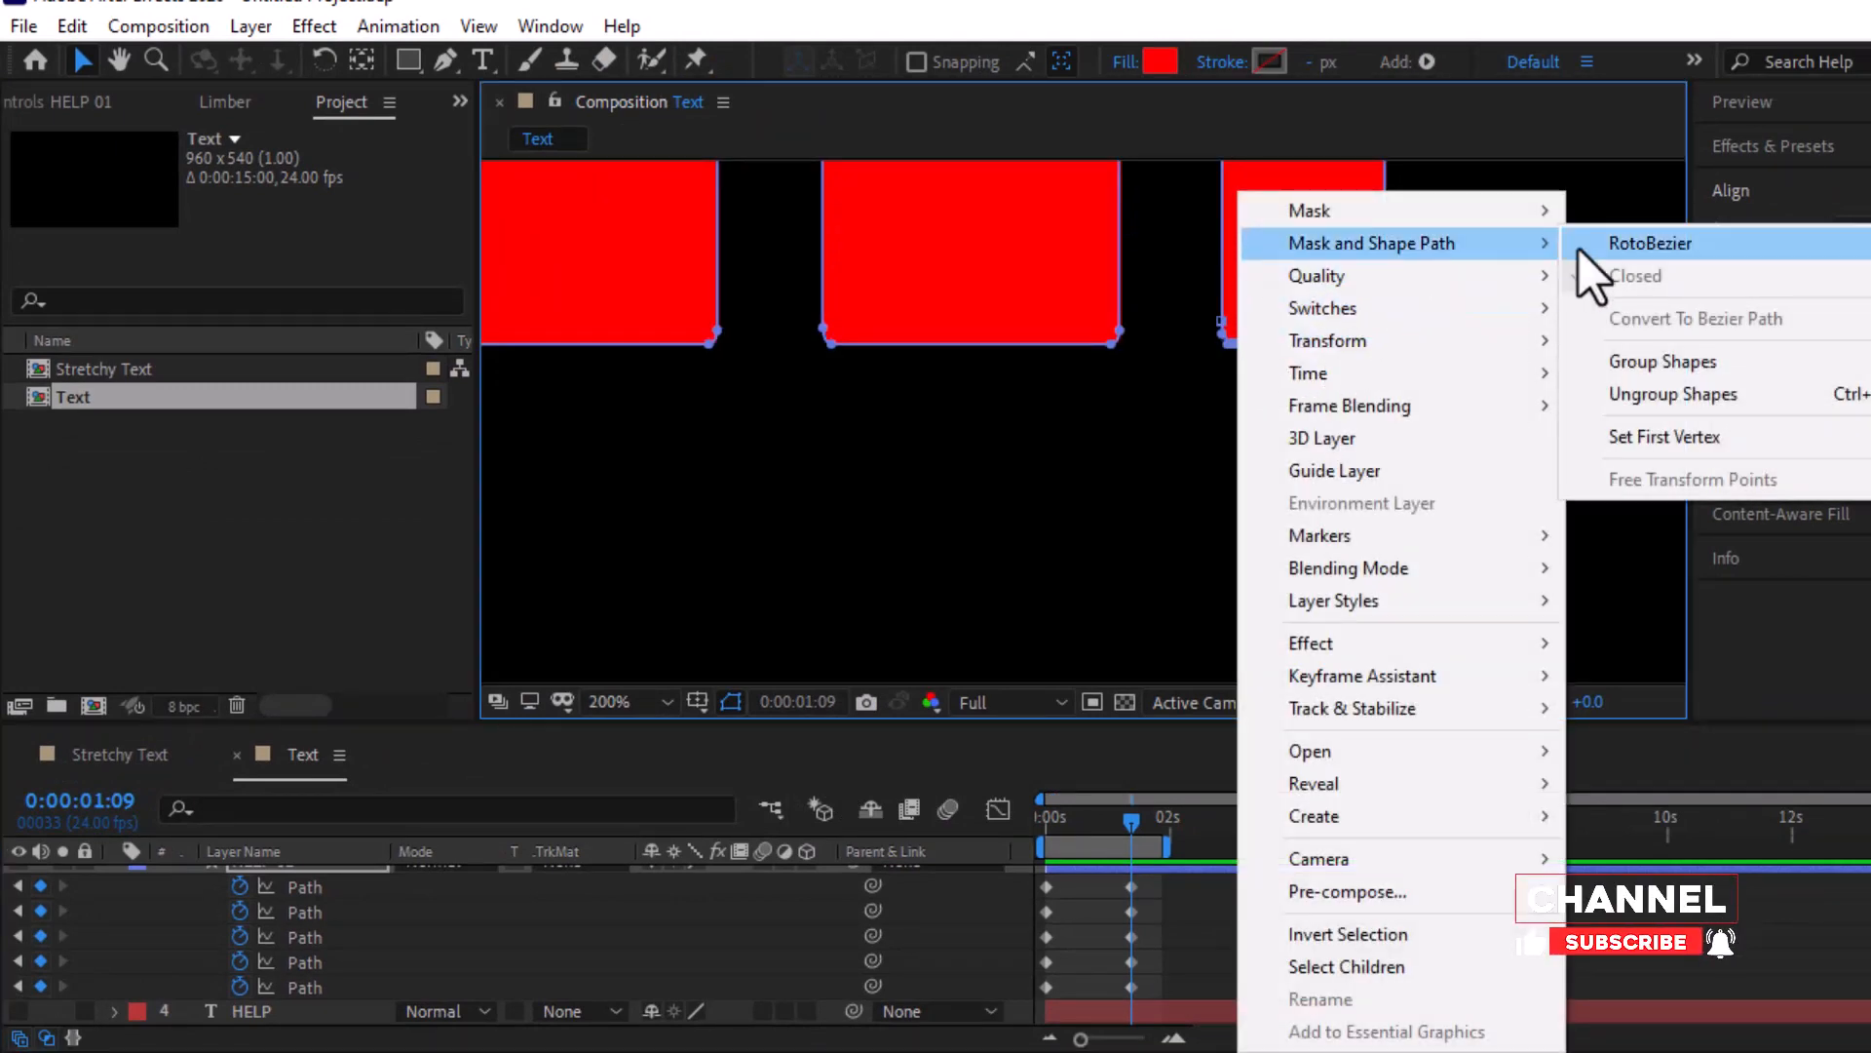
click(1657, 439)
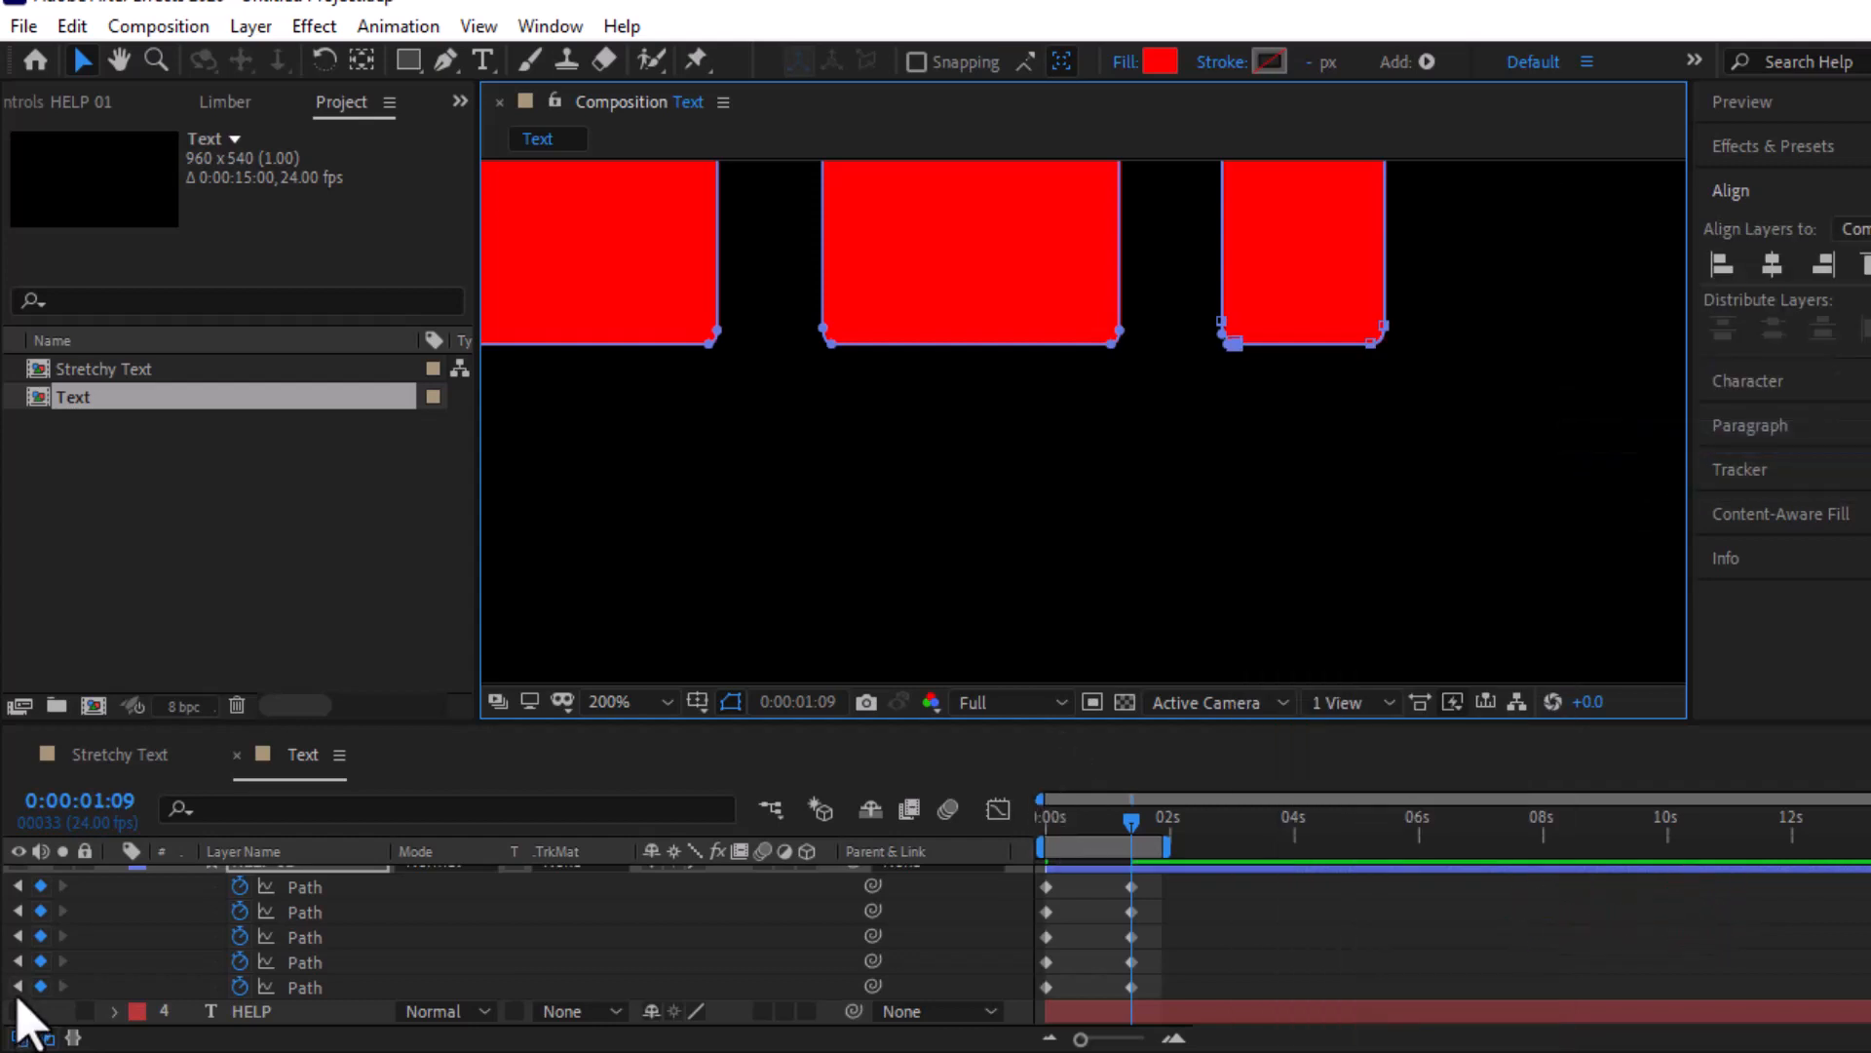
At 0:00:00:00, make the lower-left corner of the P's outer outline its first vertex
key(Home)
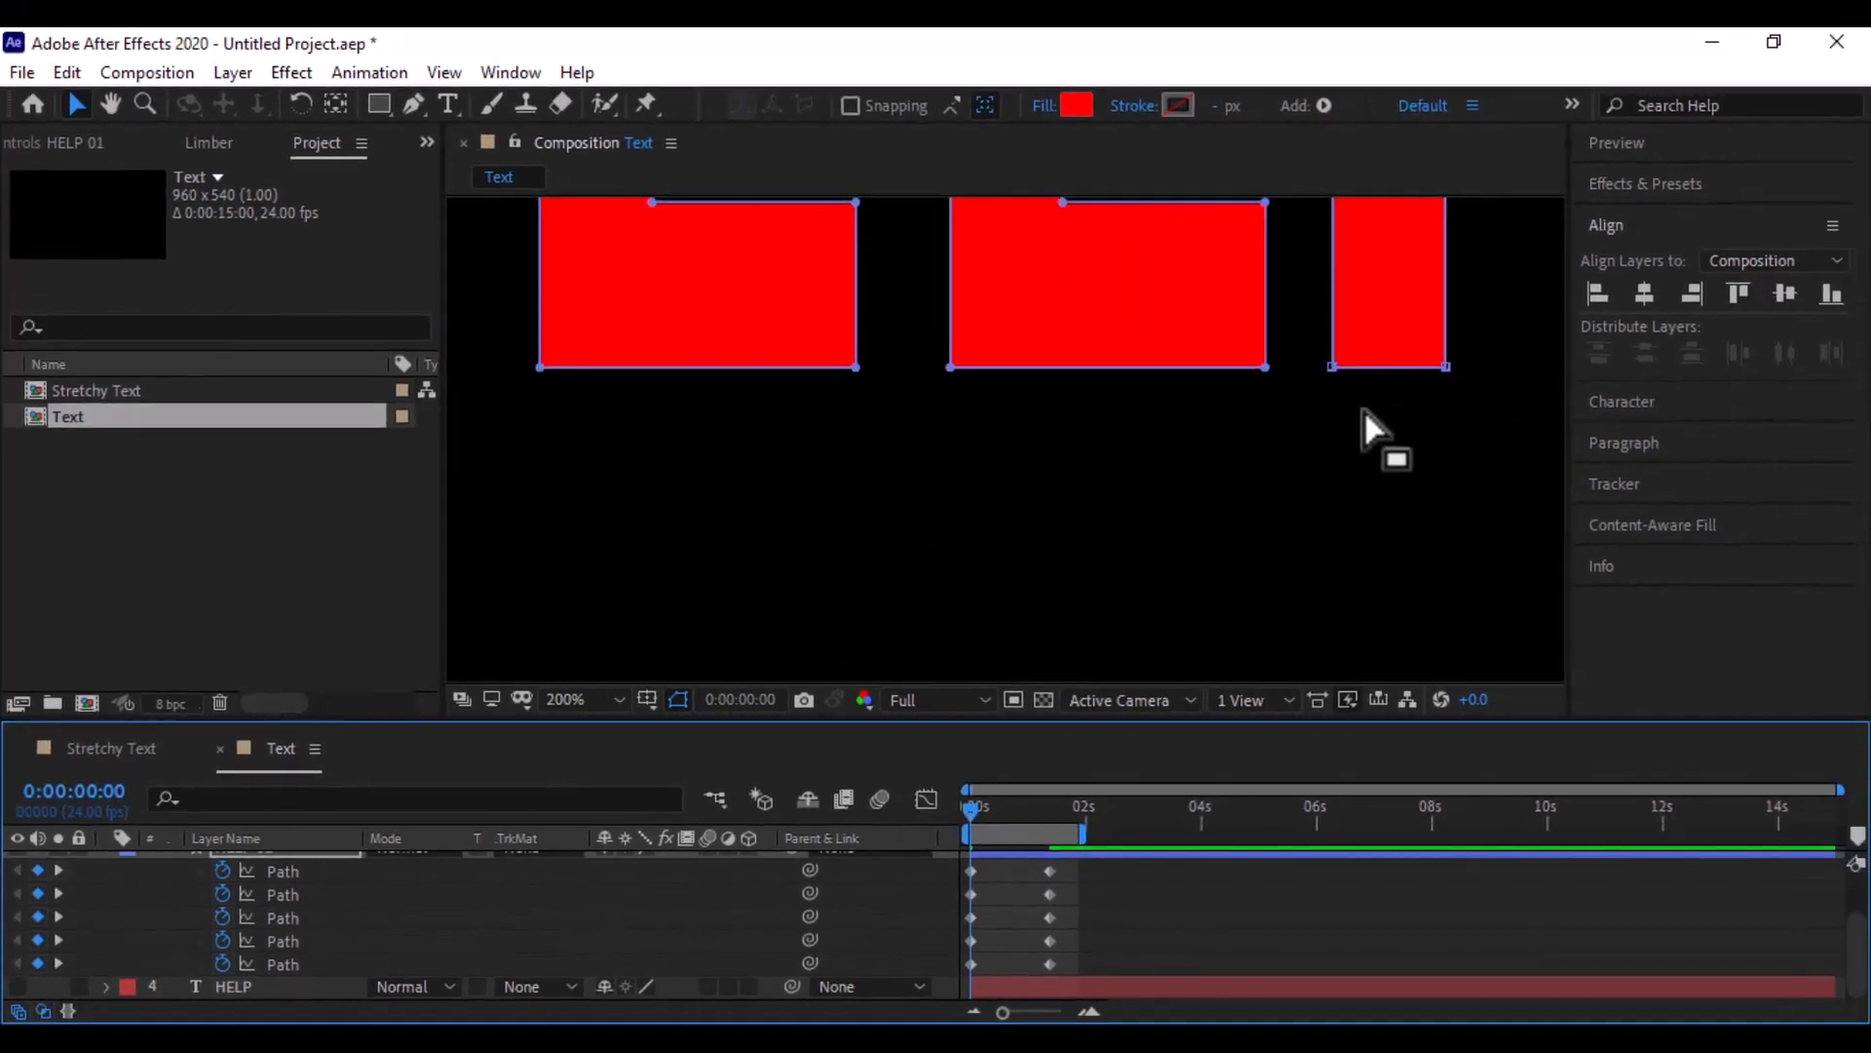
drag(1320, 395, 1360, 341)
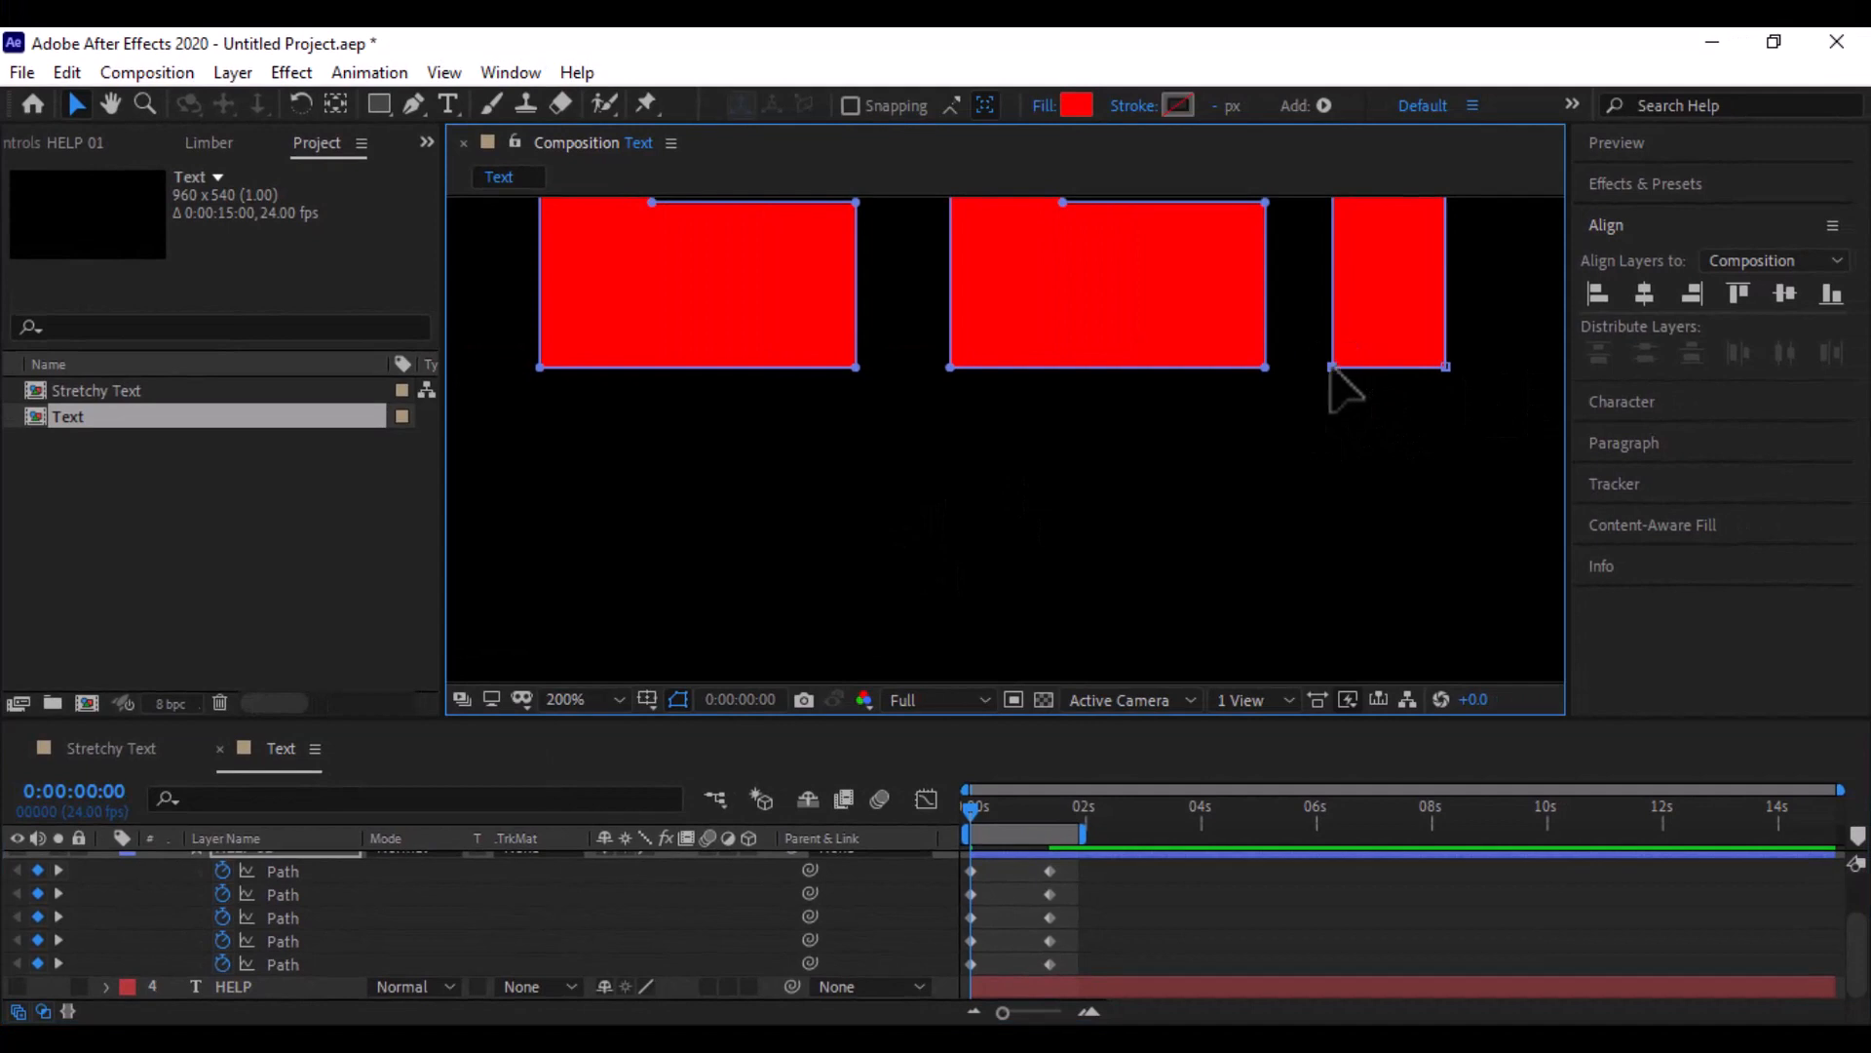
right_click(1337, 378)
mouse_move(1507, 282)
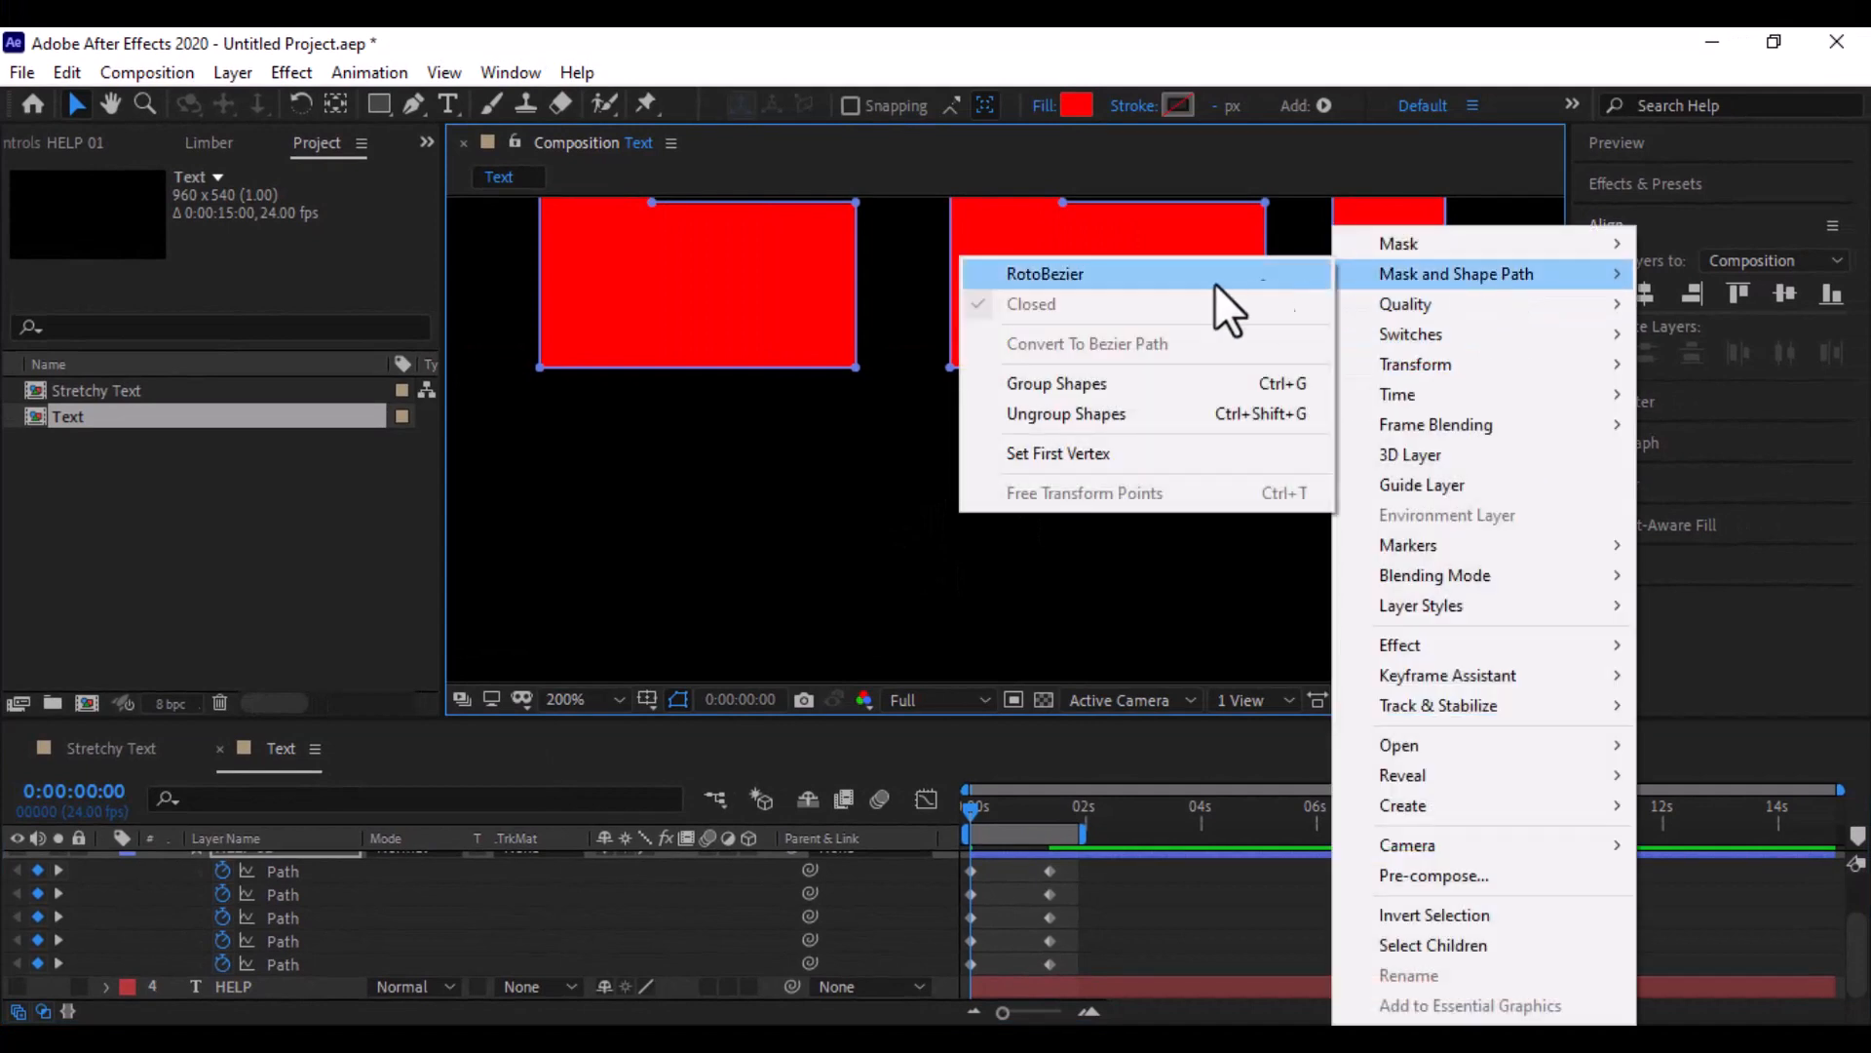
click(1016, 454)
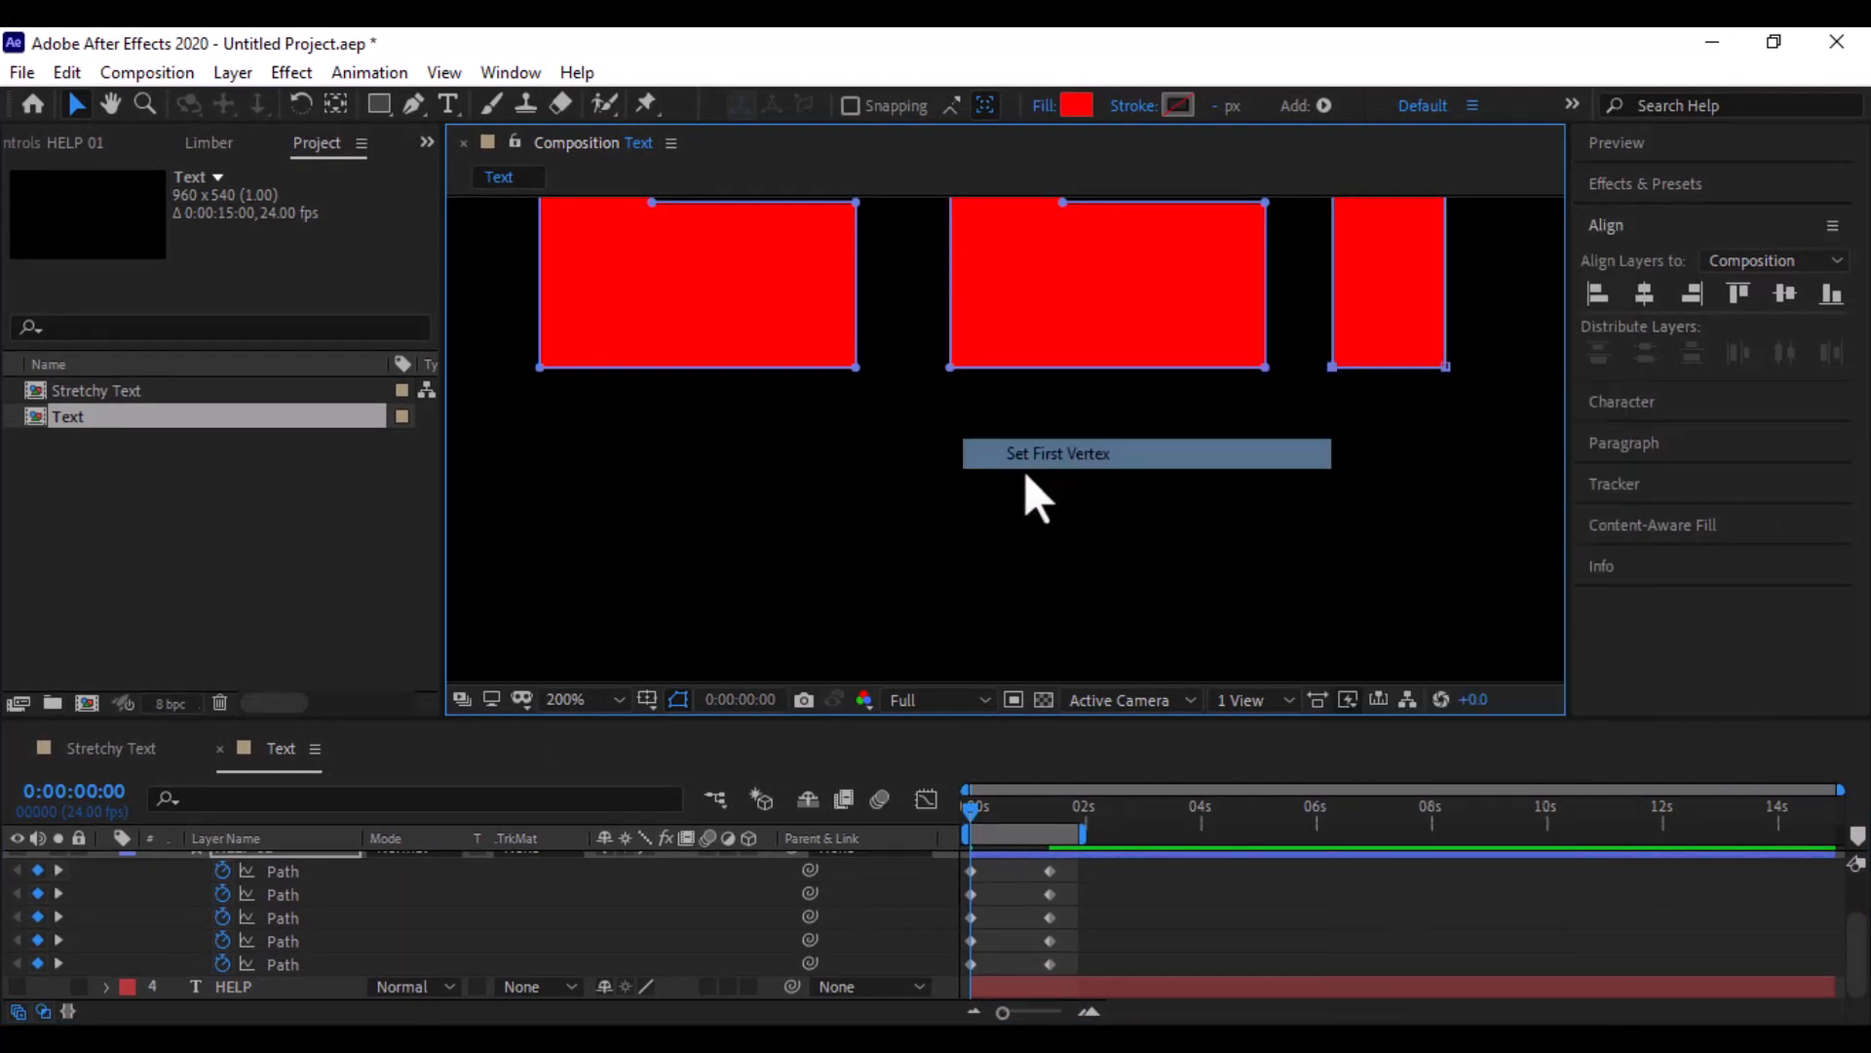
Fit the composition in the viewer and preview the HELP 01 morph with the P's new first vertices
click(589, 699)
click(605, 244)
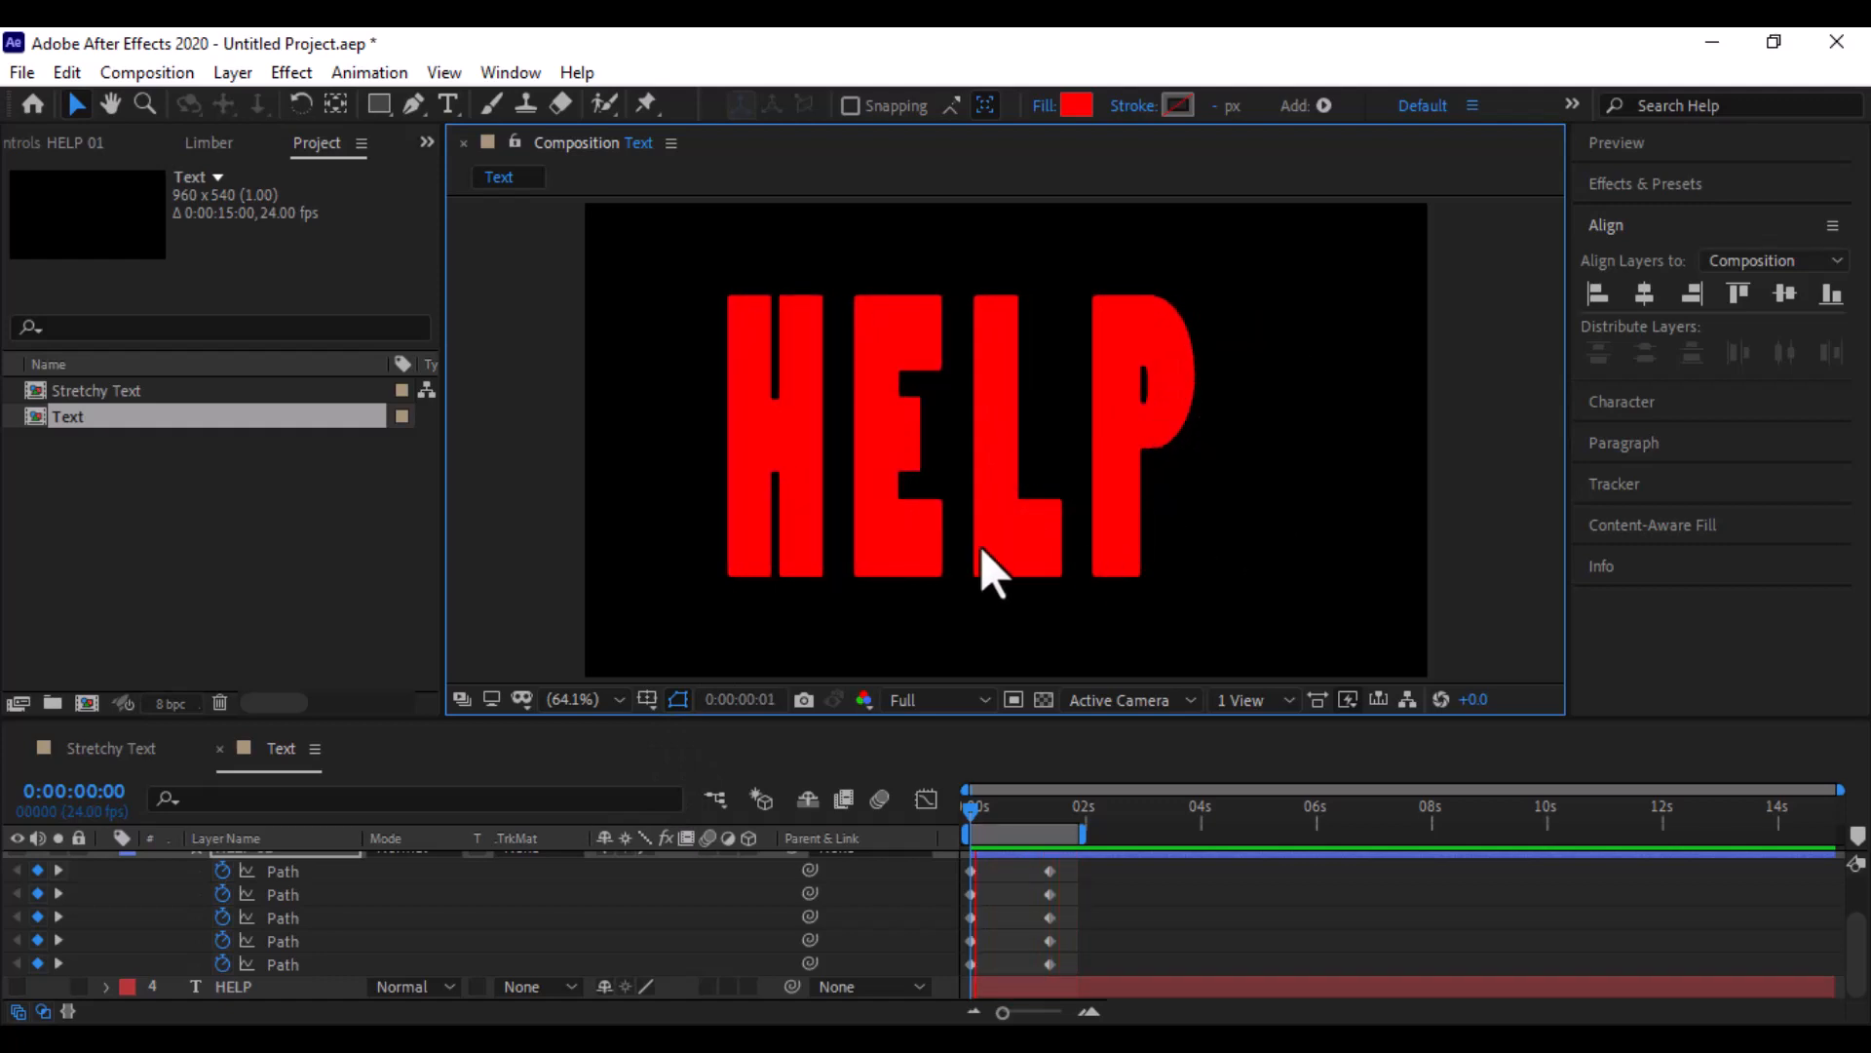
key(space)
Extend the work area to about 3.7 seconds and copy all the path keyframes of the HELP 03 layer
drag(1082, 831, 1204, 835)
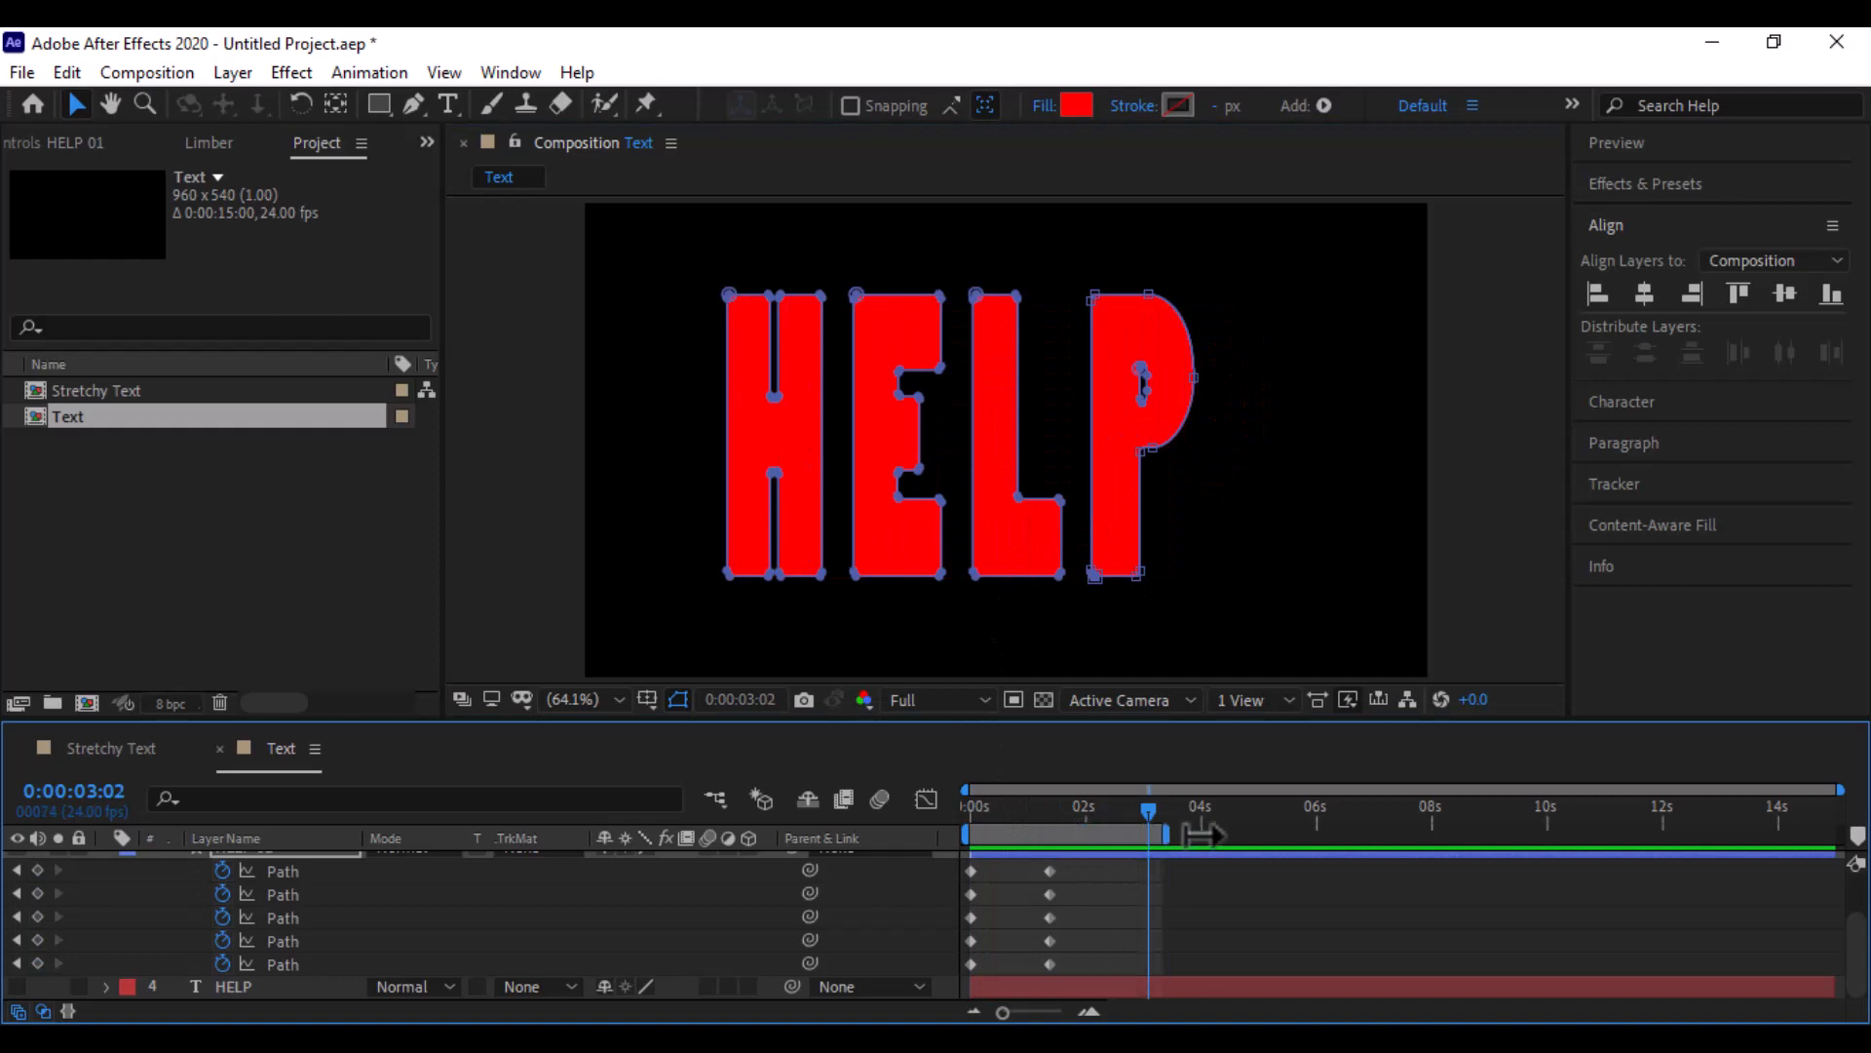
scroll(292, 867, up, 3)
click(271, 861)
key(u)
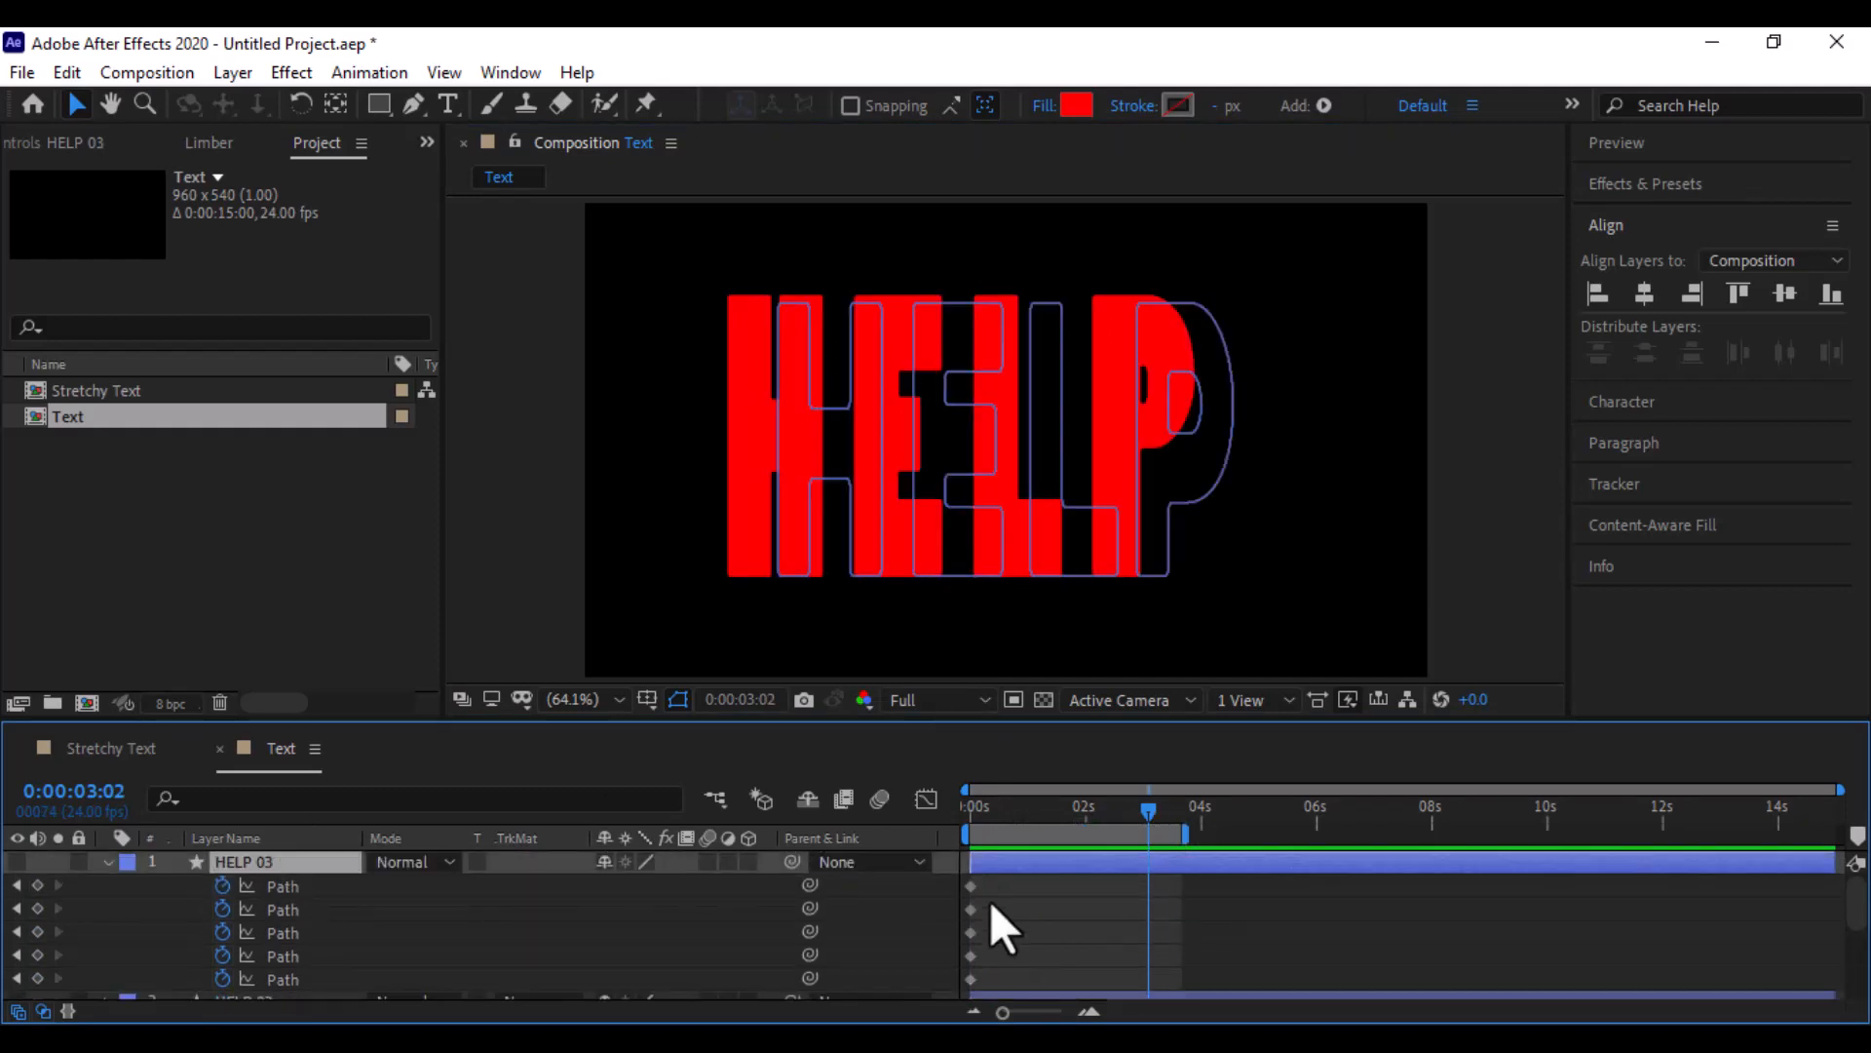
drag(996, 877, 941, 1006)
click(70, 76)
click(134, 234)
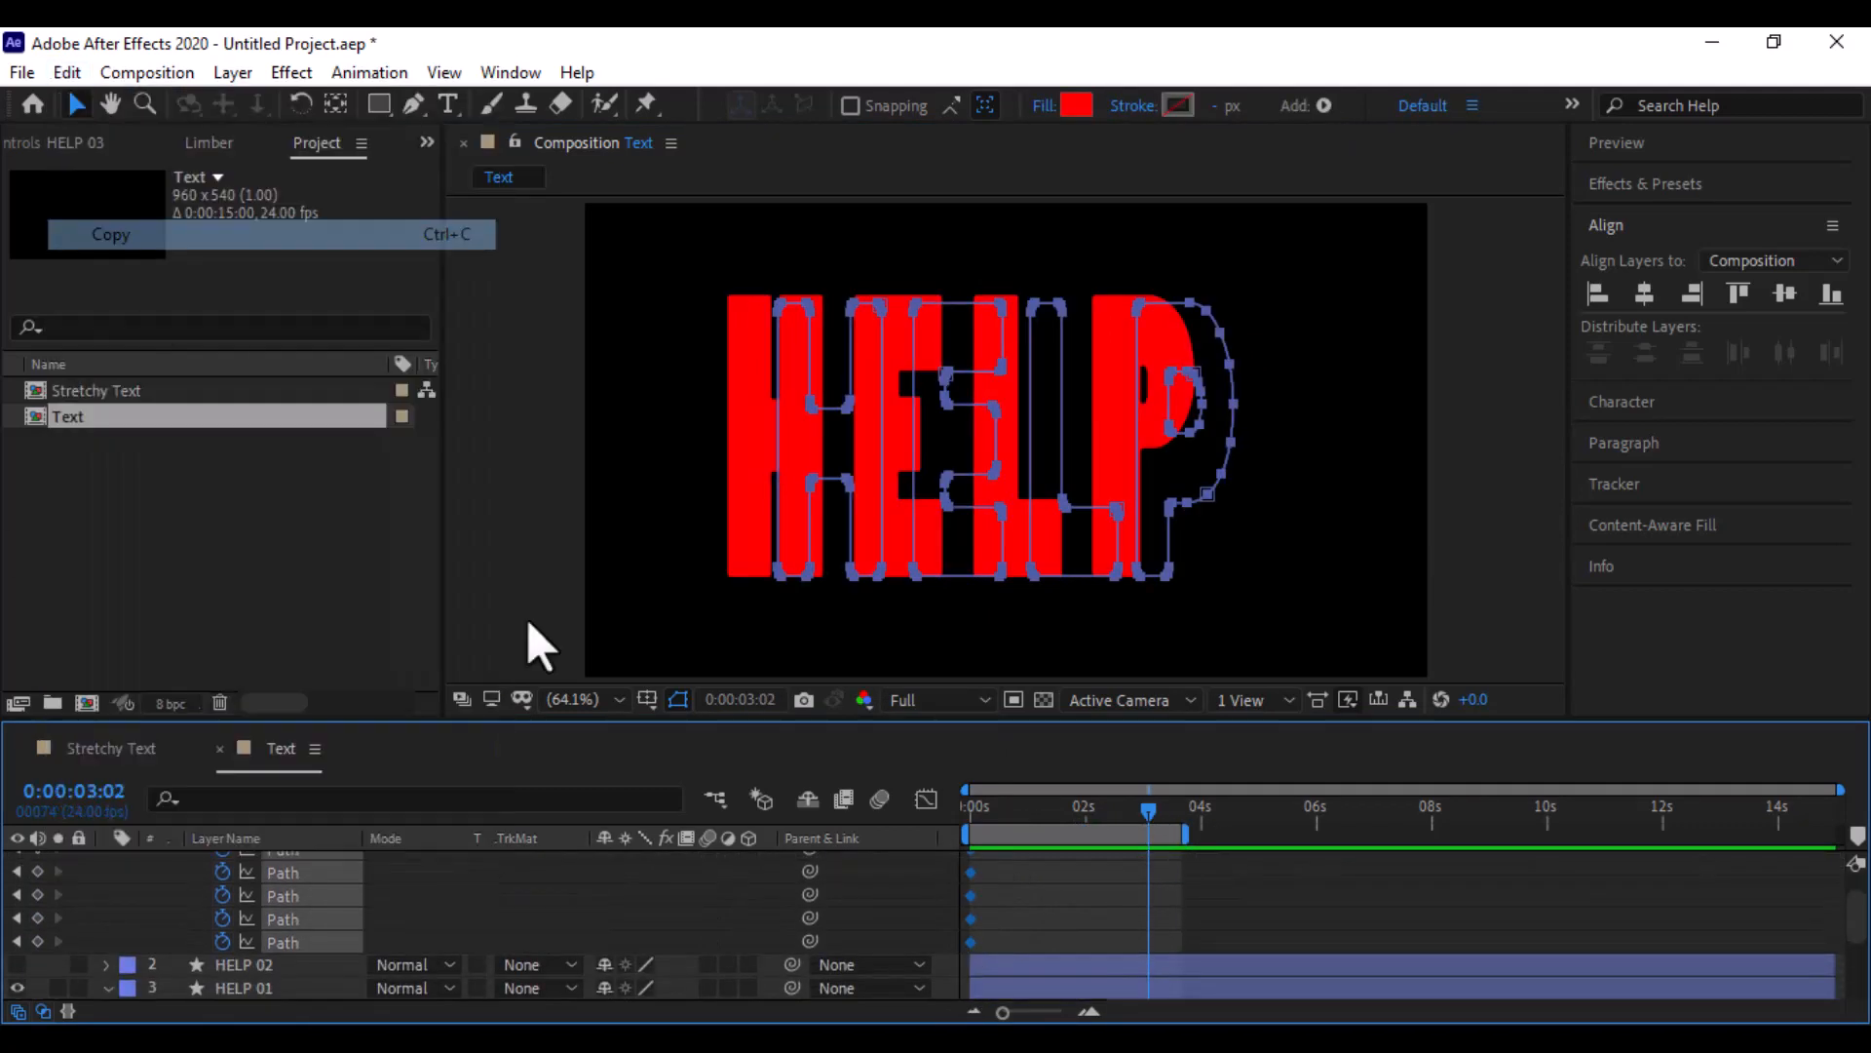
Paste the copied HELP 03 keyframes onto the HELP 01 layer's paths at 0:00:03:02
scroll(877, 906, down, 4)
click(890, 943)
click(68, 72)
click(117, 356)
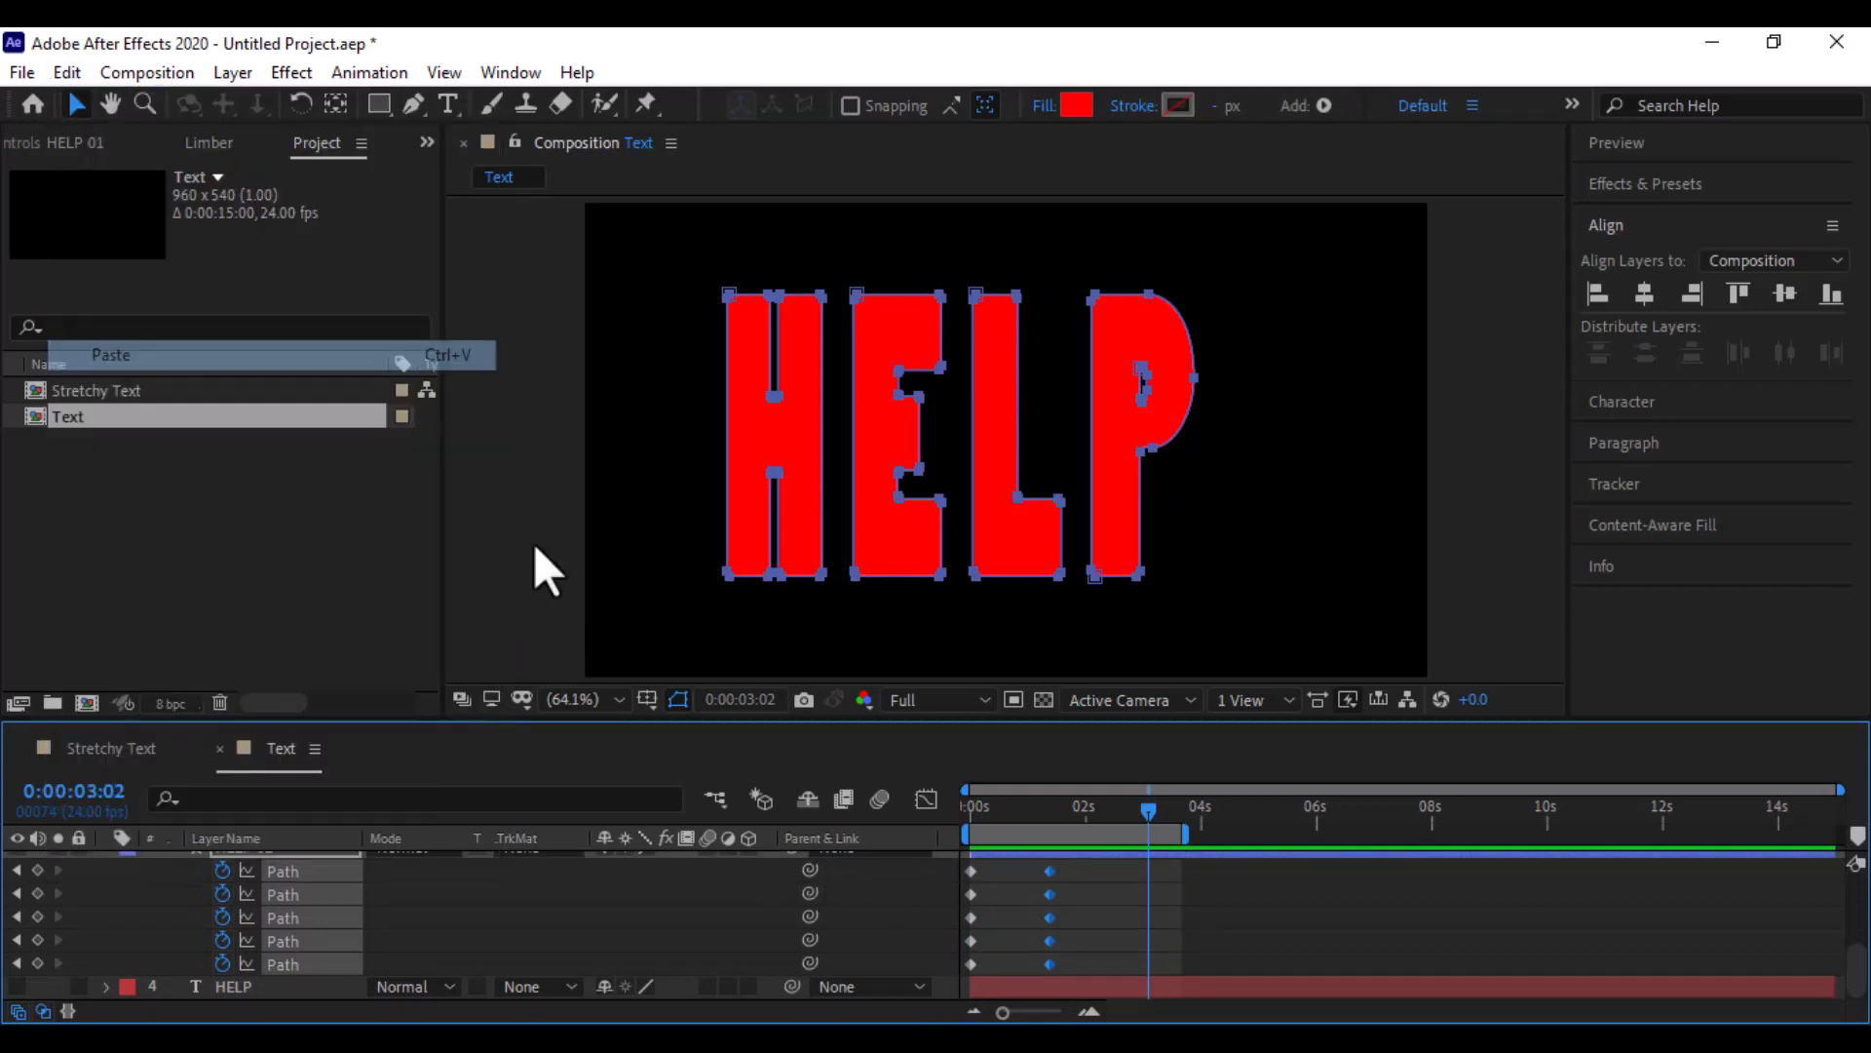
At the 0:00:03:02 keyframes, make the upper-left point of each letter's outer outline its first vertex
drag(1113, 815, 1139, 814)
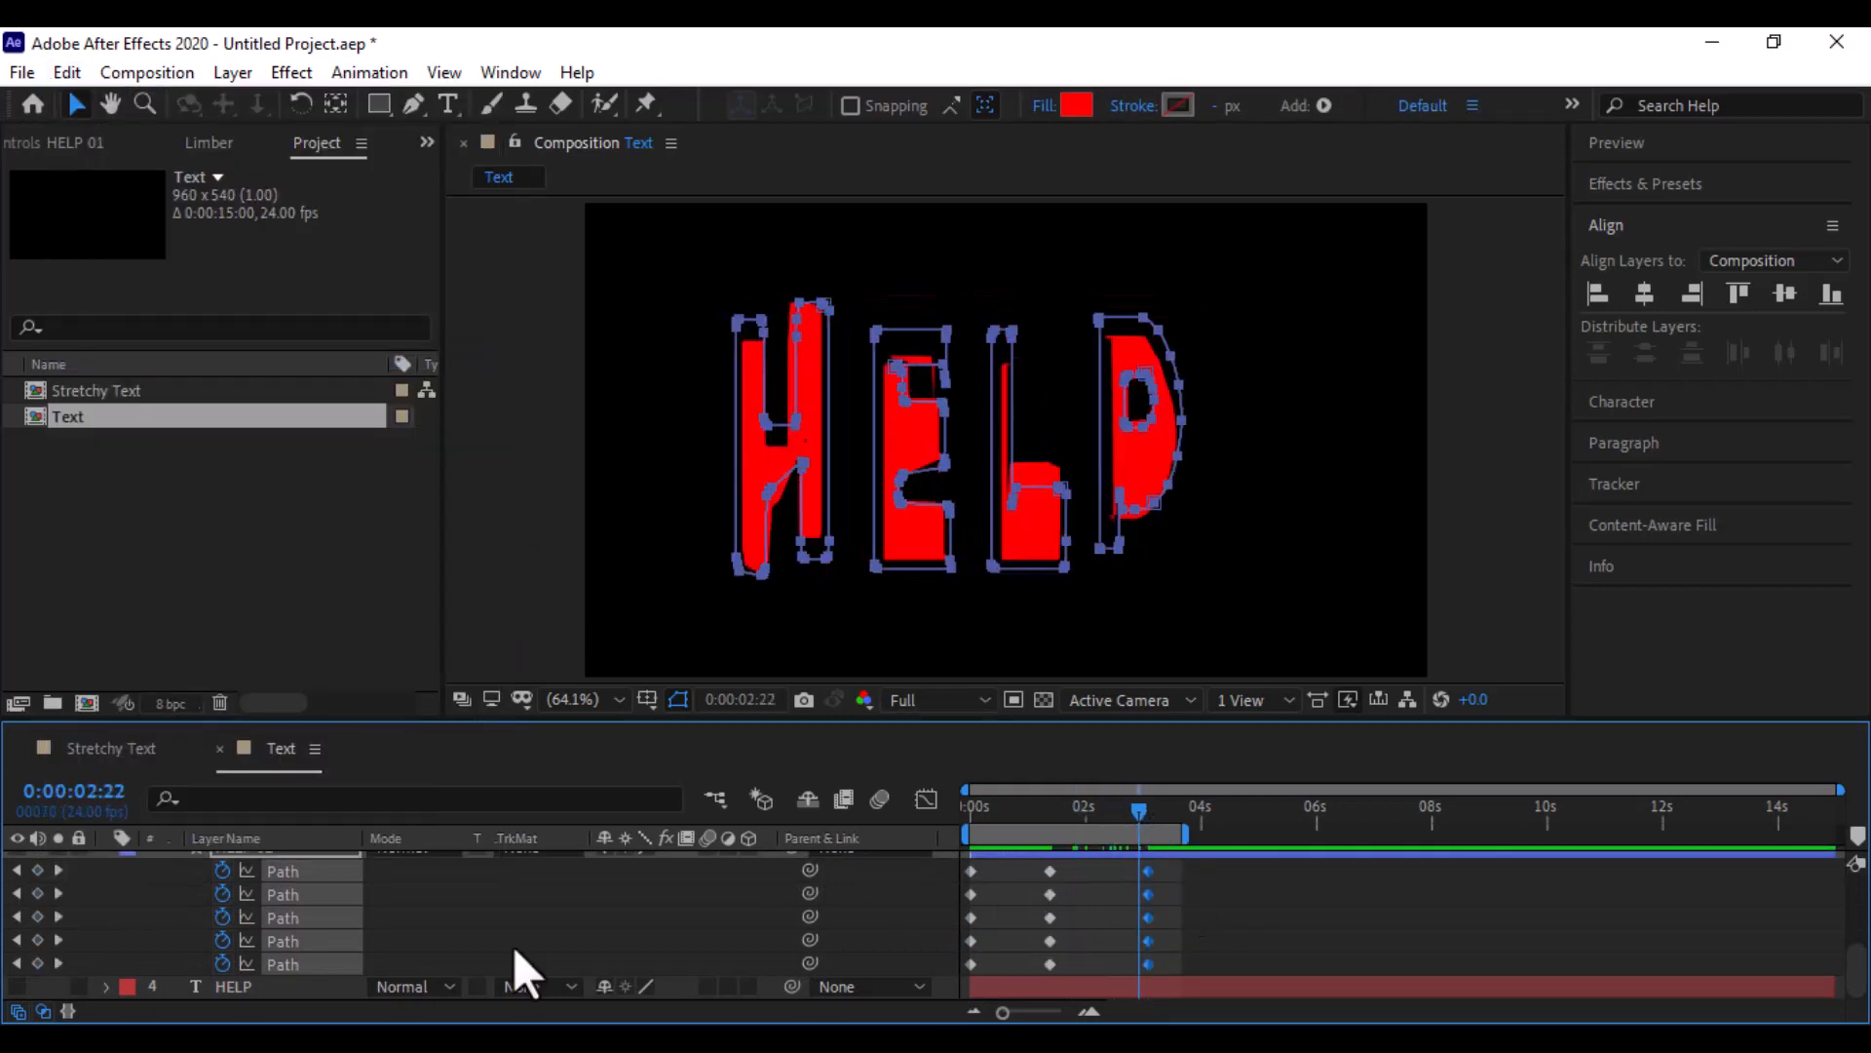
click(58, 870)
scroll(727, 293, up, 6)
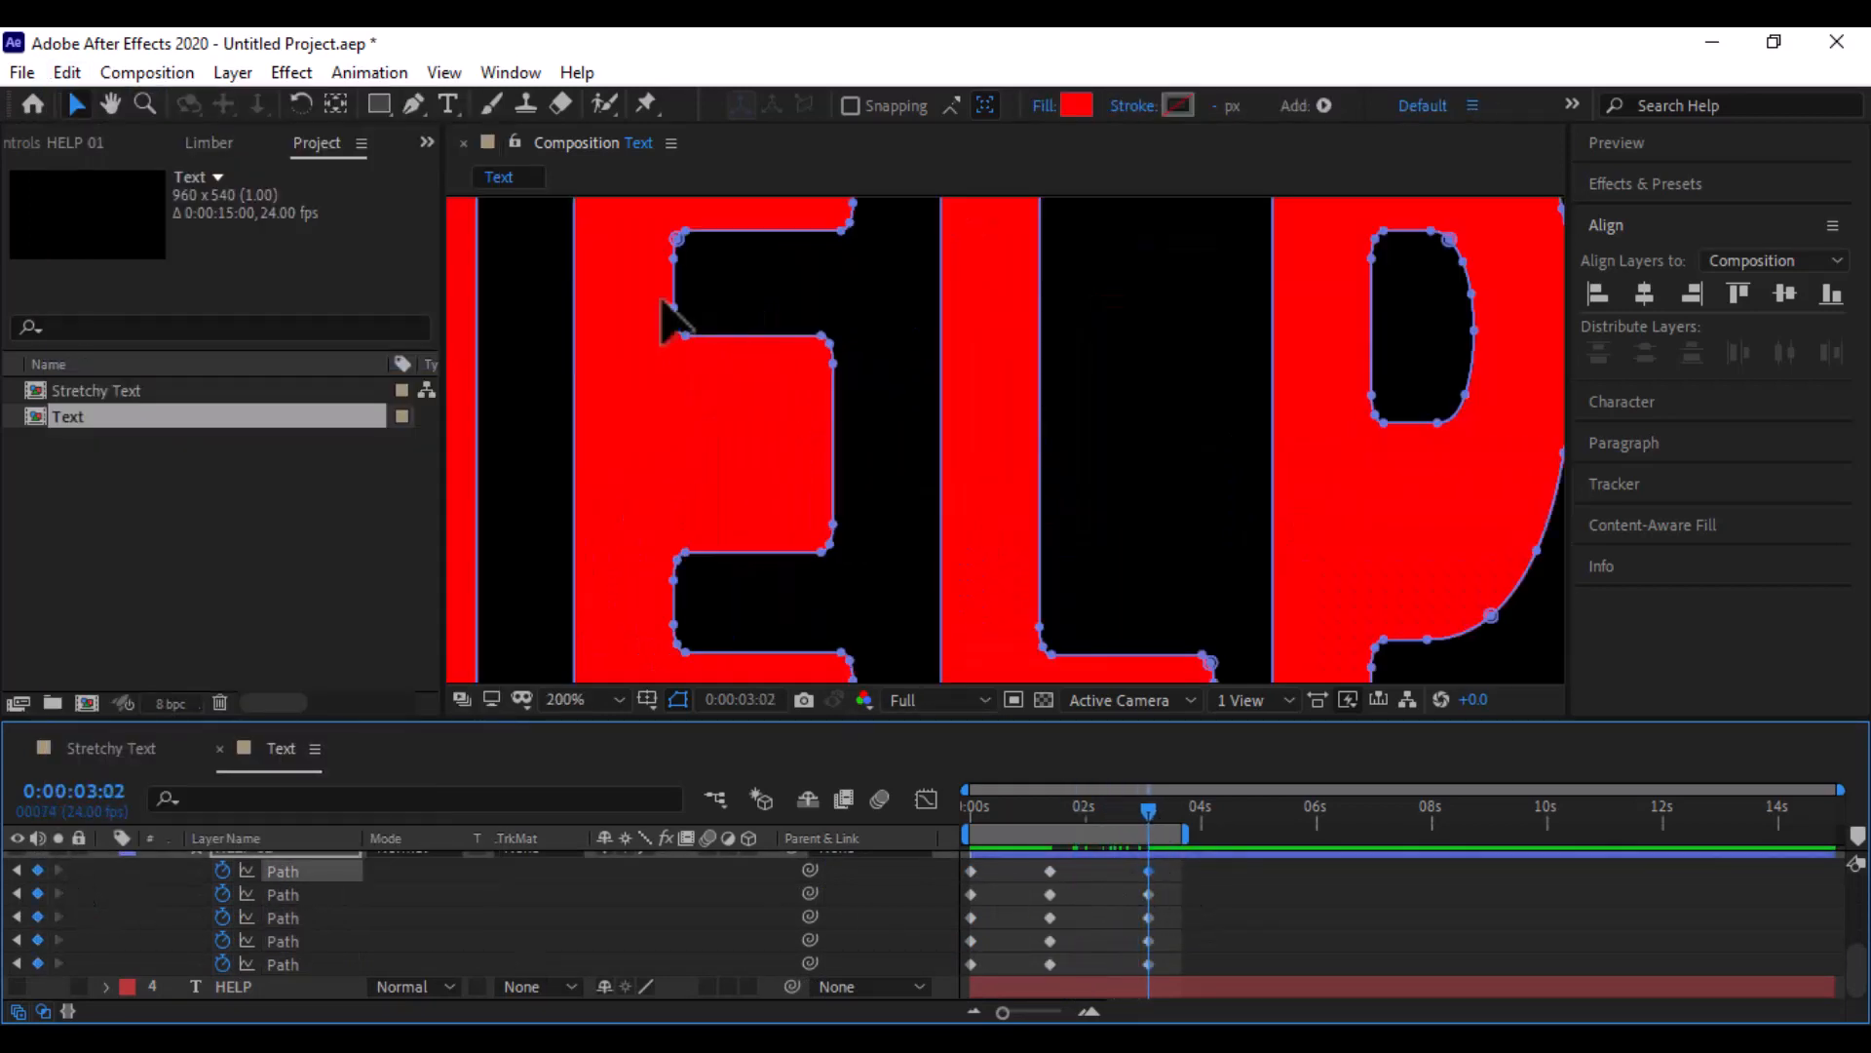
double_click(797, 391)
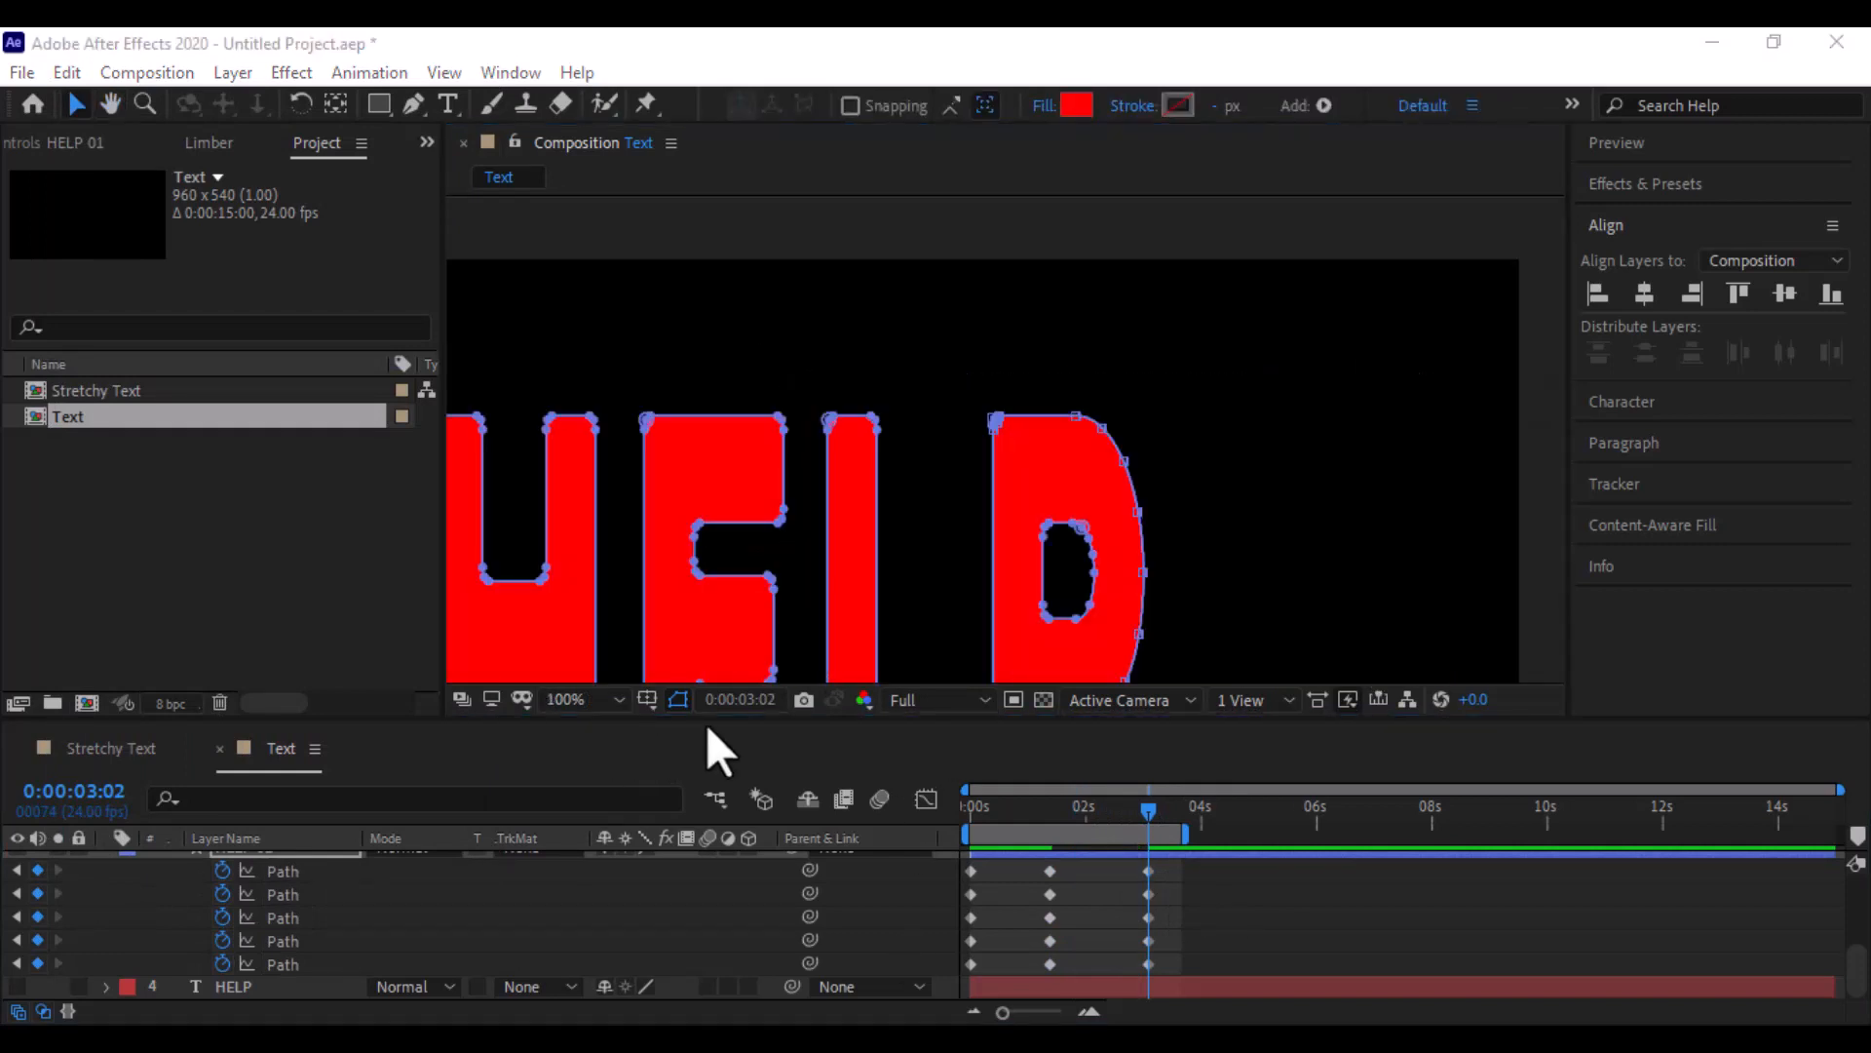
Fit the composition in the viewer and preview the three-style morph from 0:00:00:00
click(593, 699)
click(579, 212)
click(956, 818)
key(space)
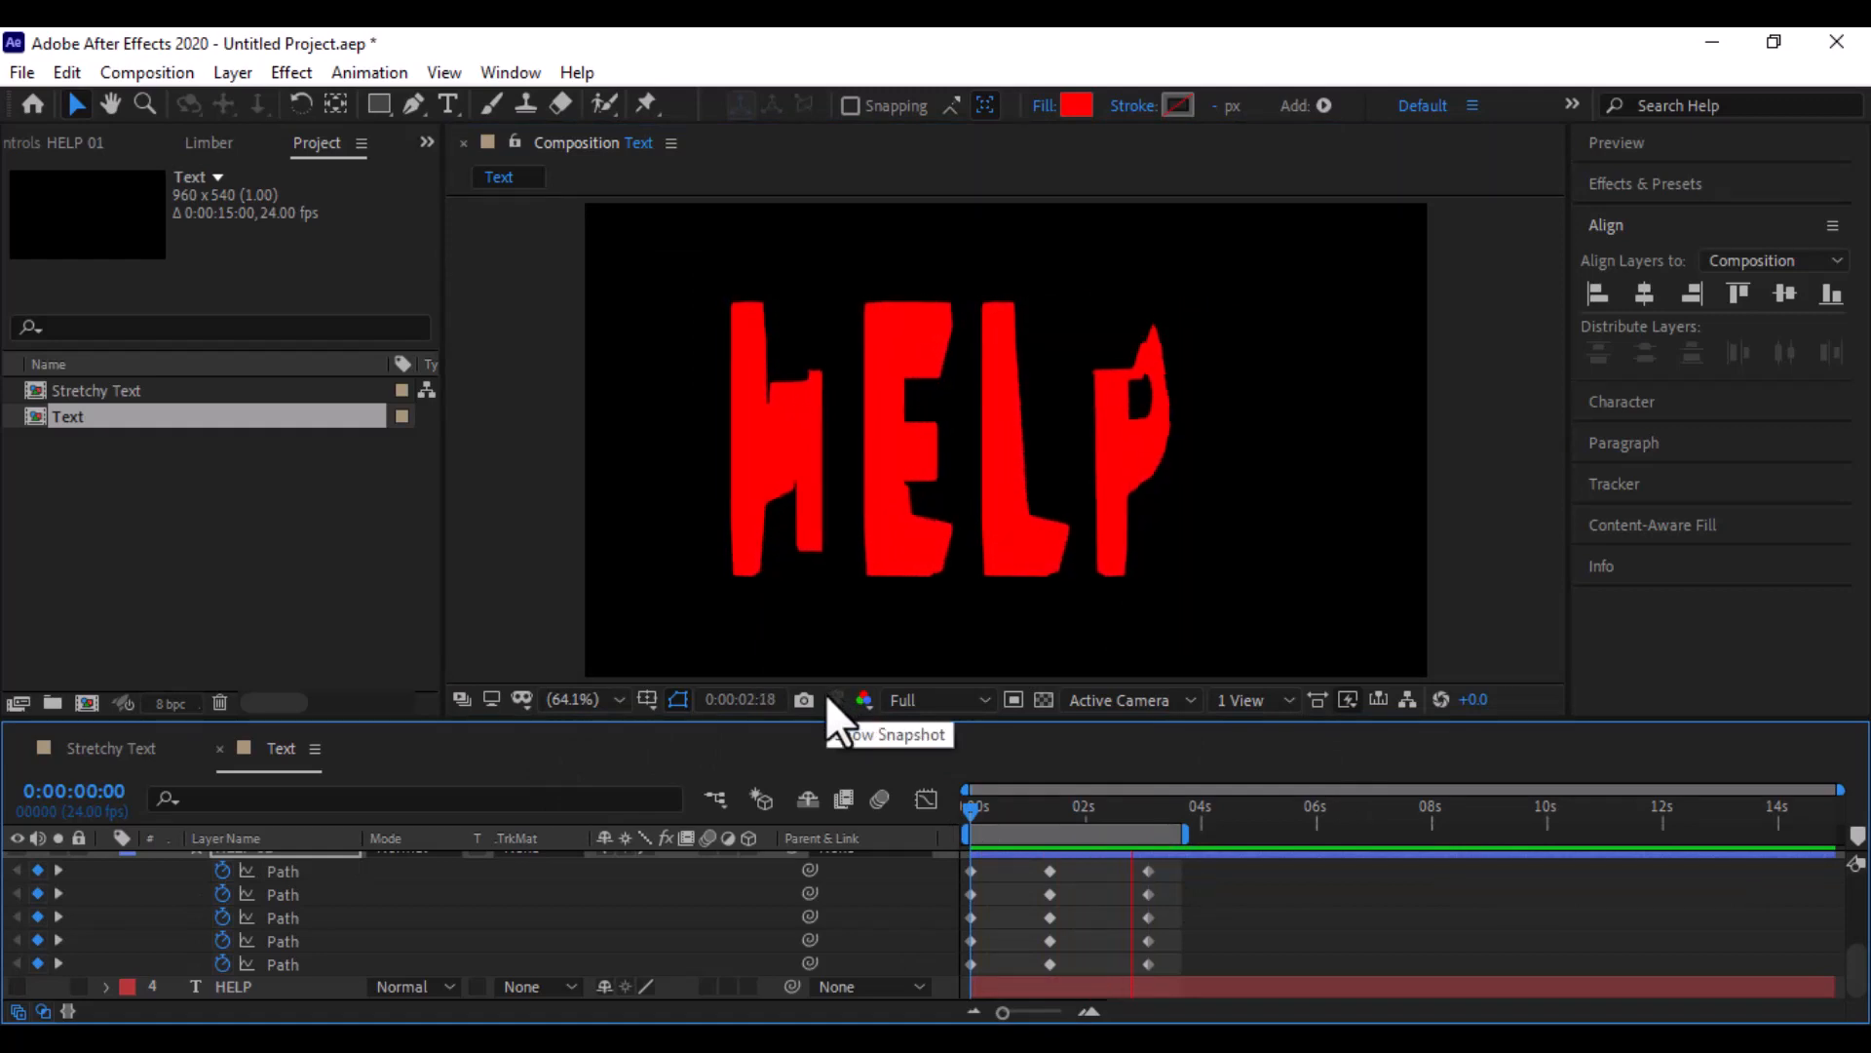
At 0:00:04:07, stretch the bottom points of all HELP letters down near the frame's lower edge and the P's bowl out near its right edge
drag(1133, 813, 942, 961)
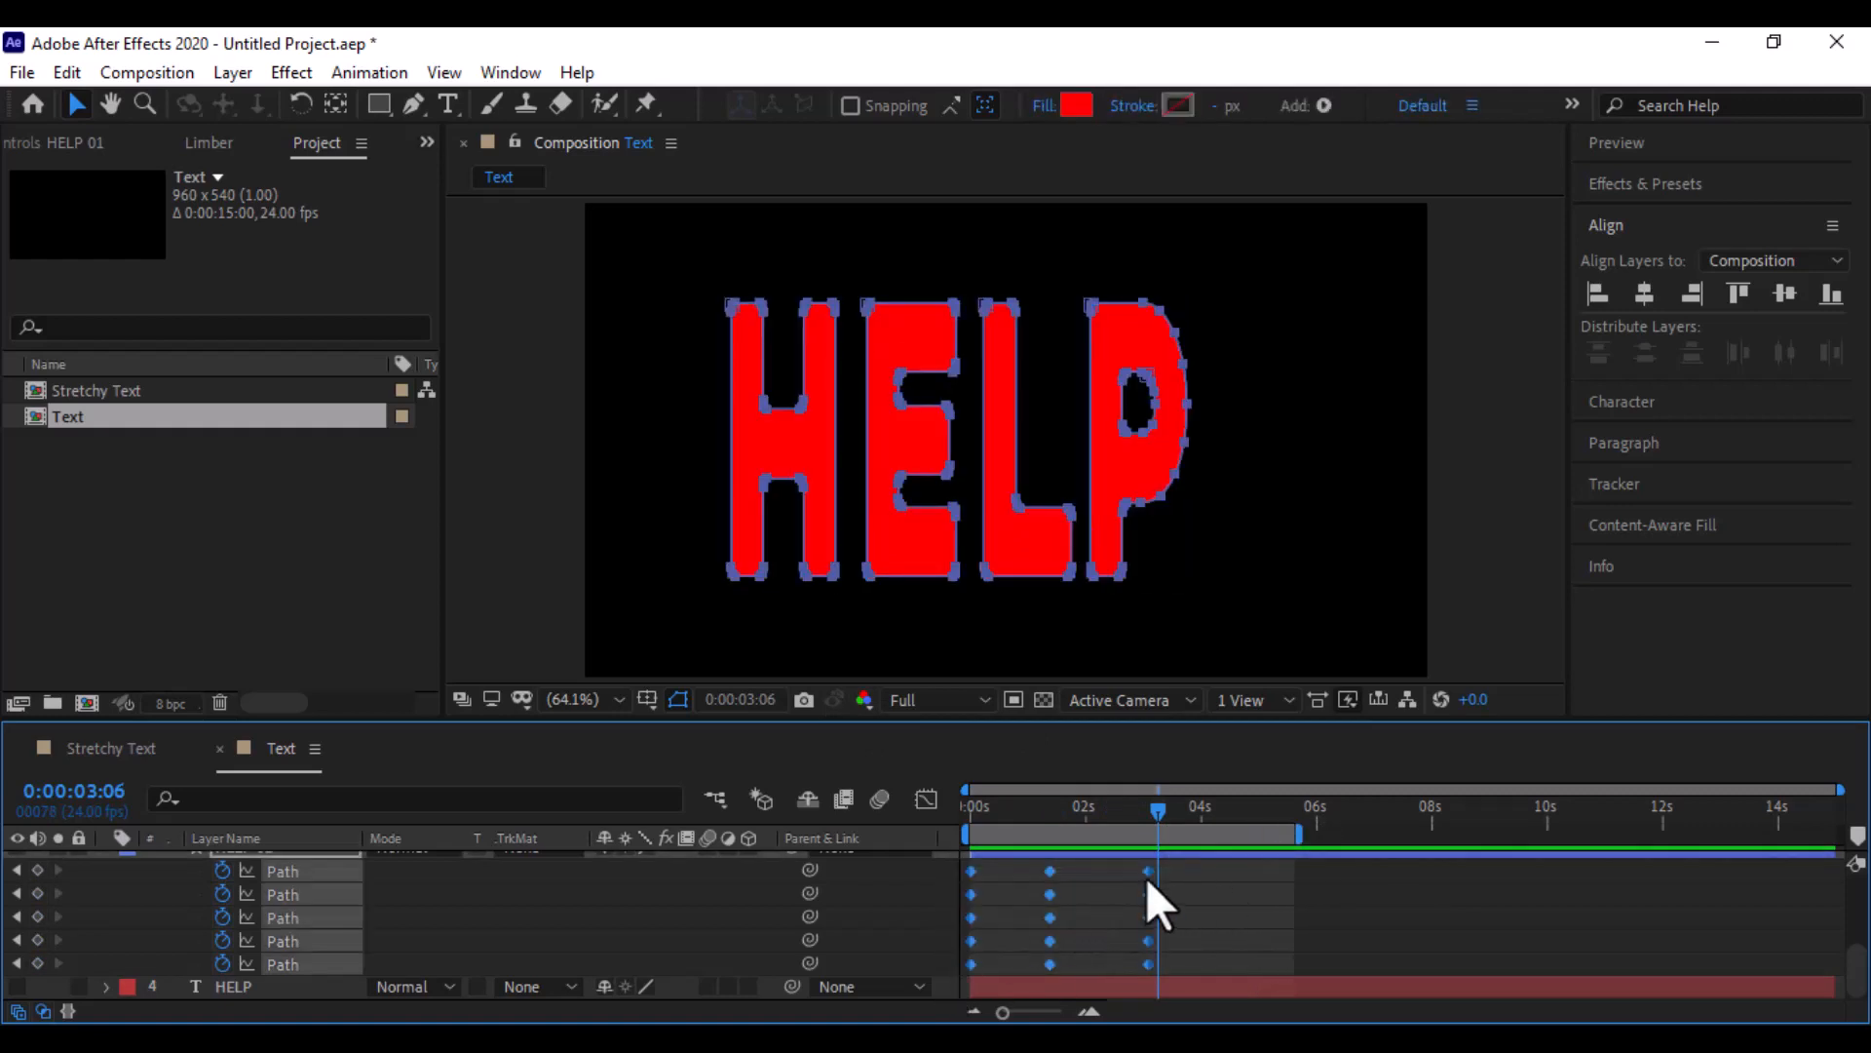
drag(1202, 807, 1219, 809)
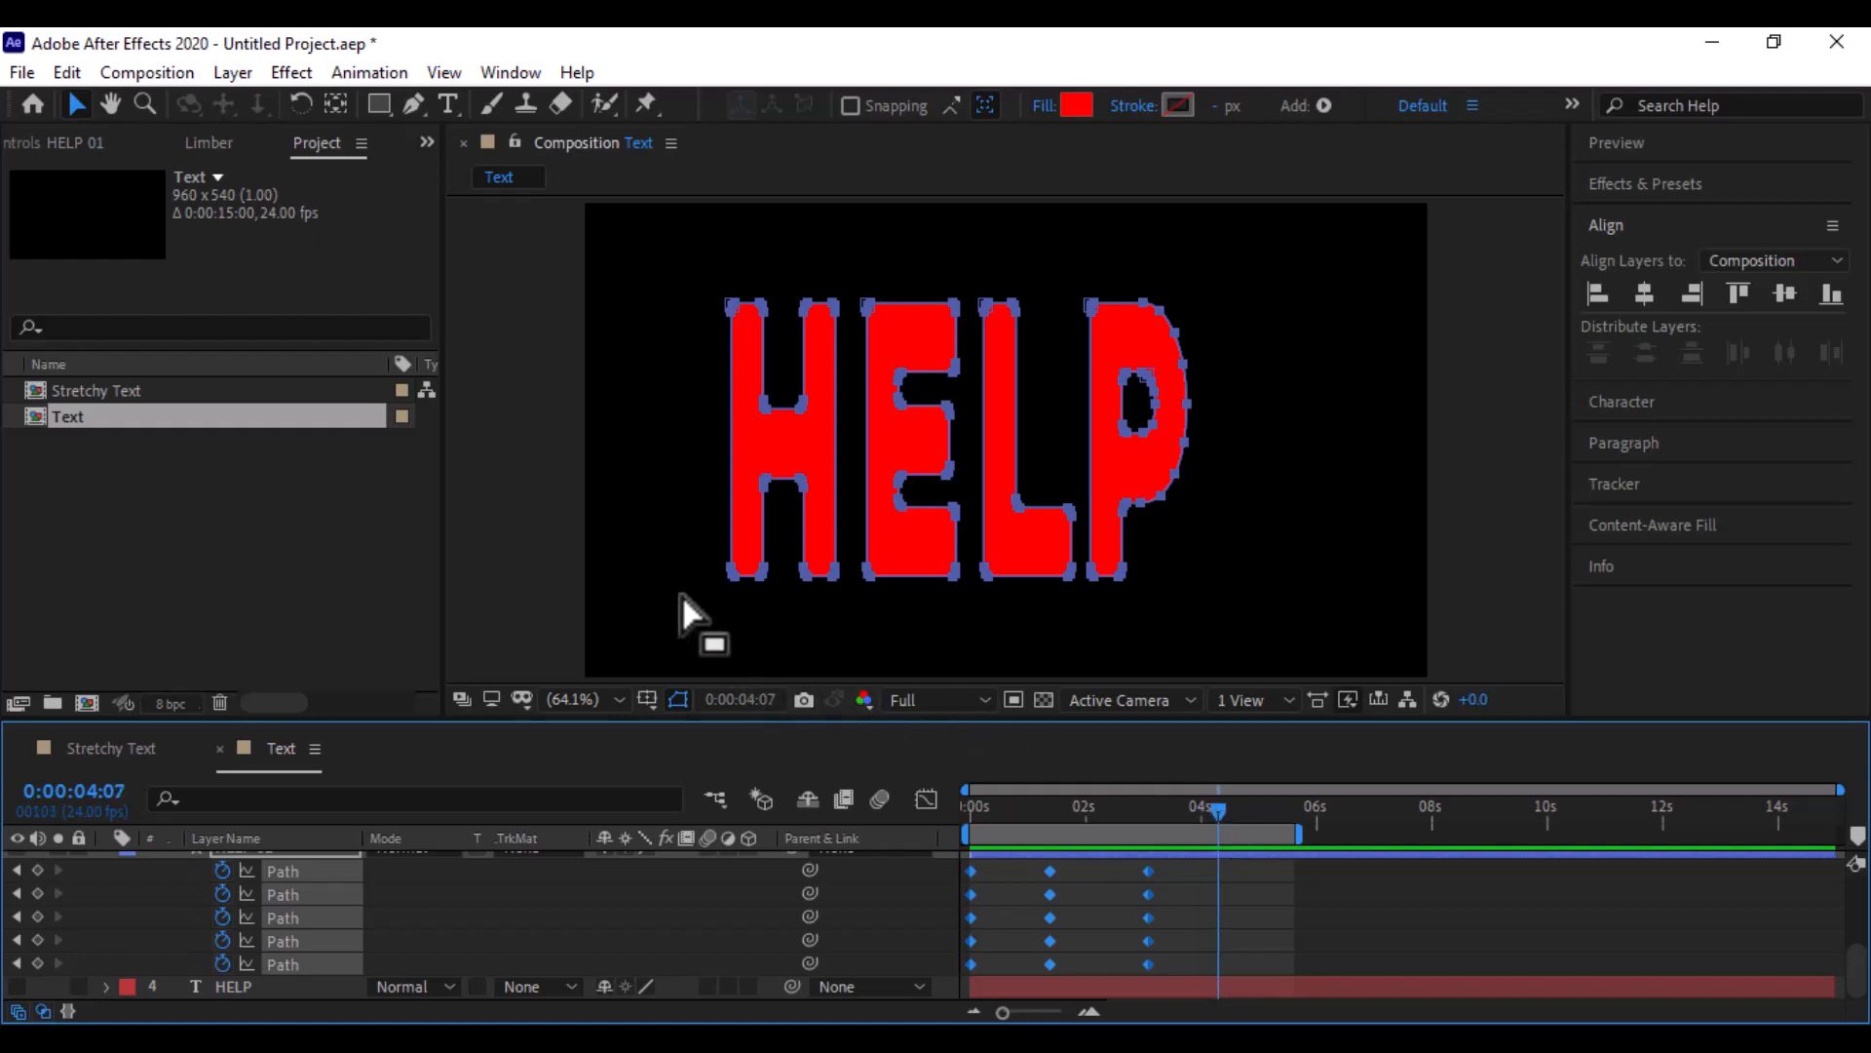
drag(684, 571, 1208, 635)
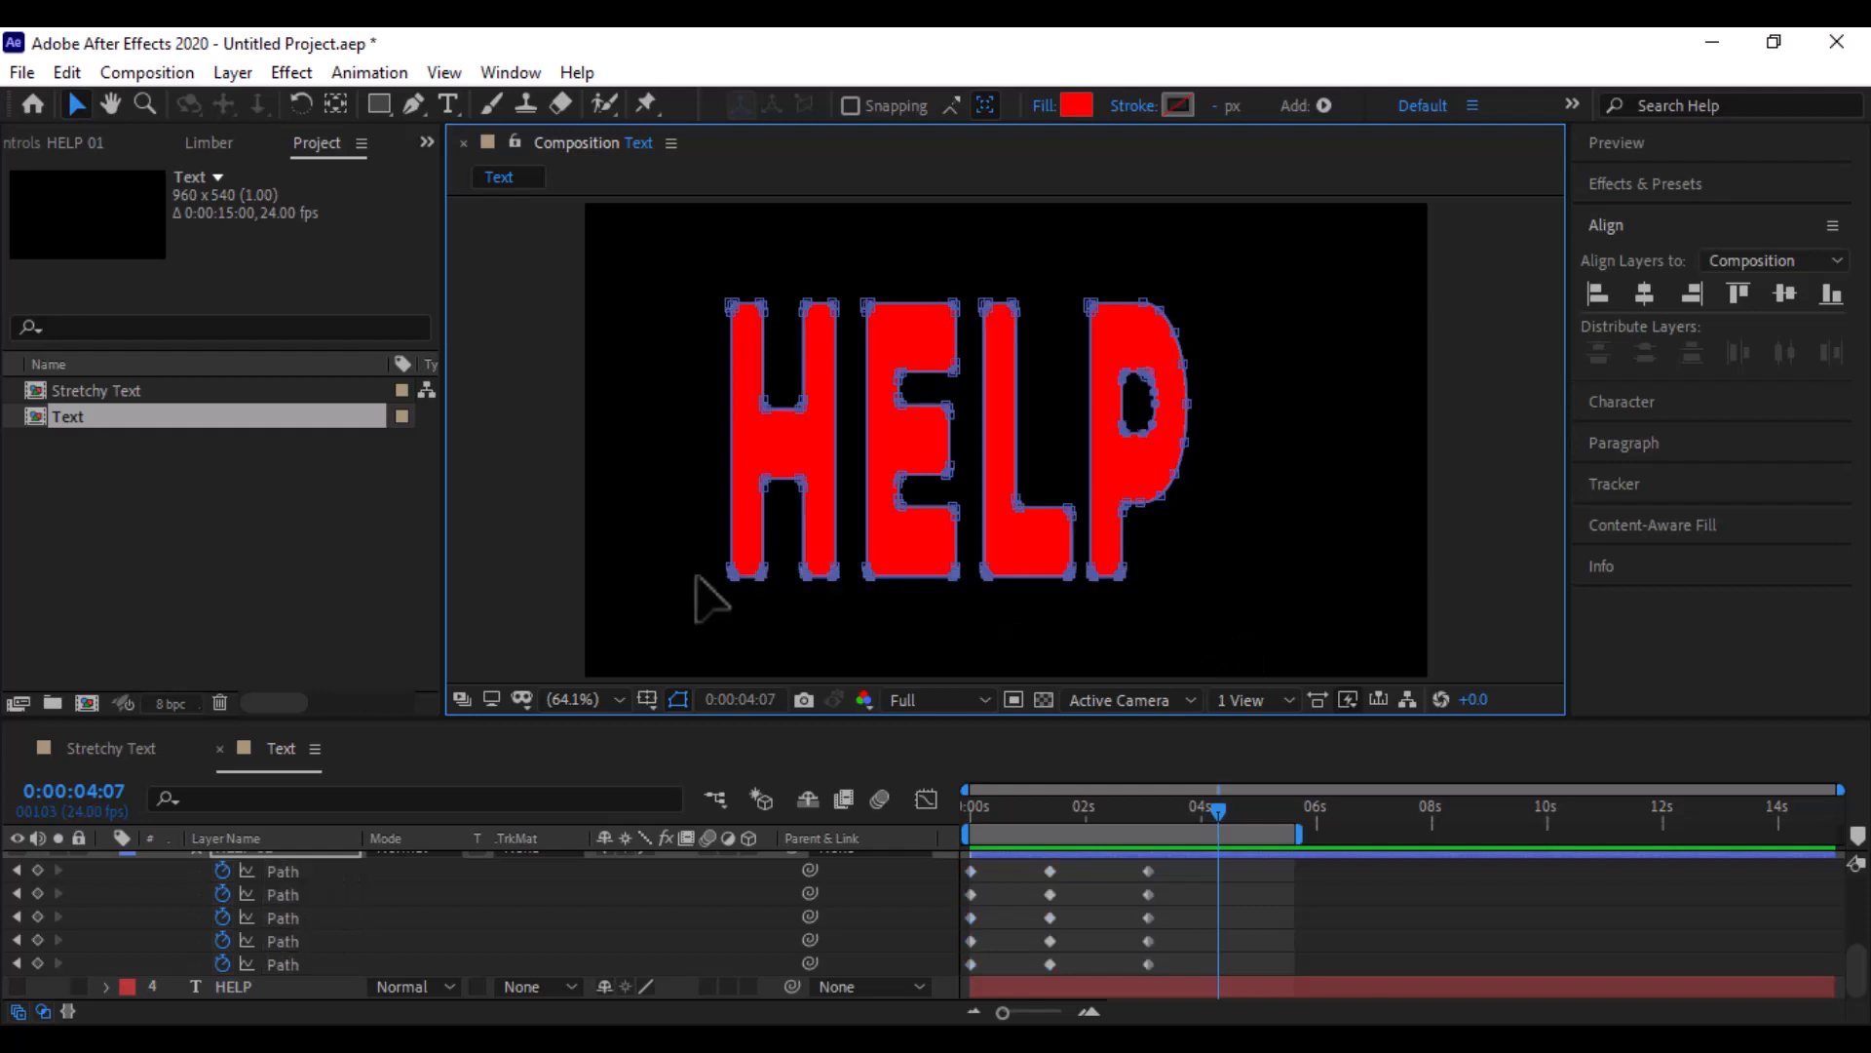
drag(694, 550, 1130, 657)
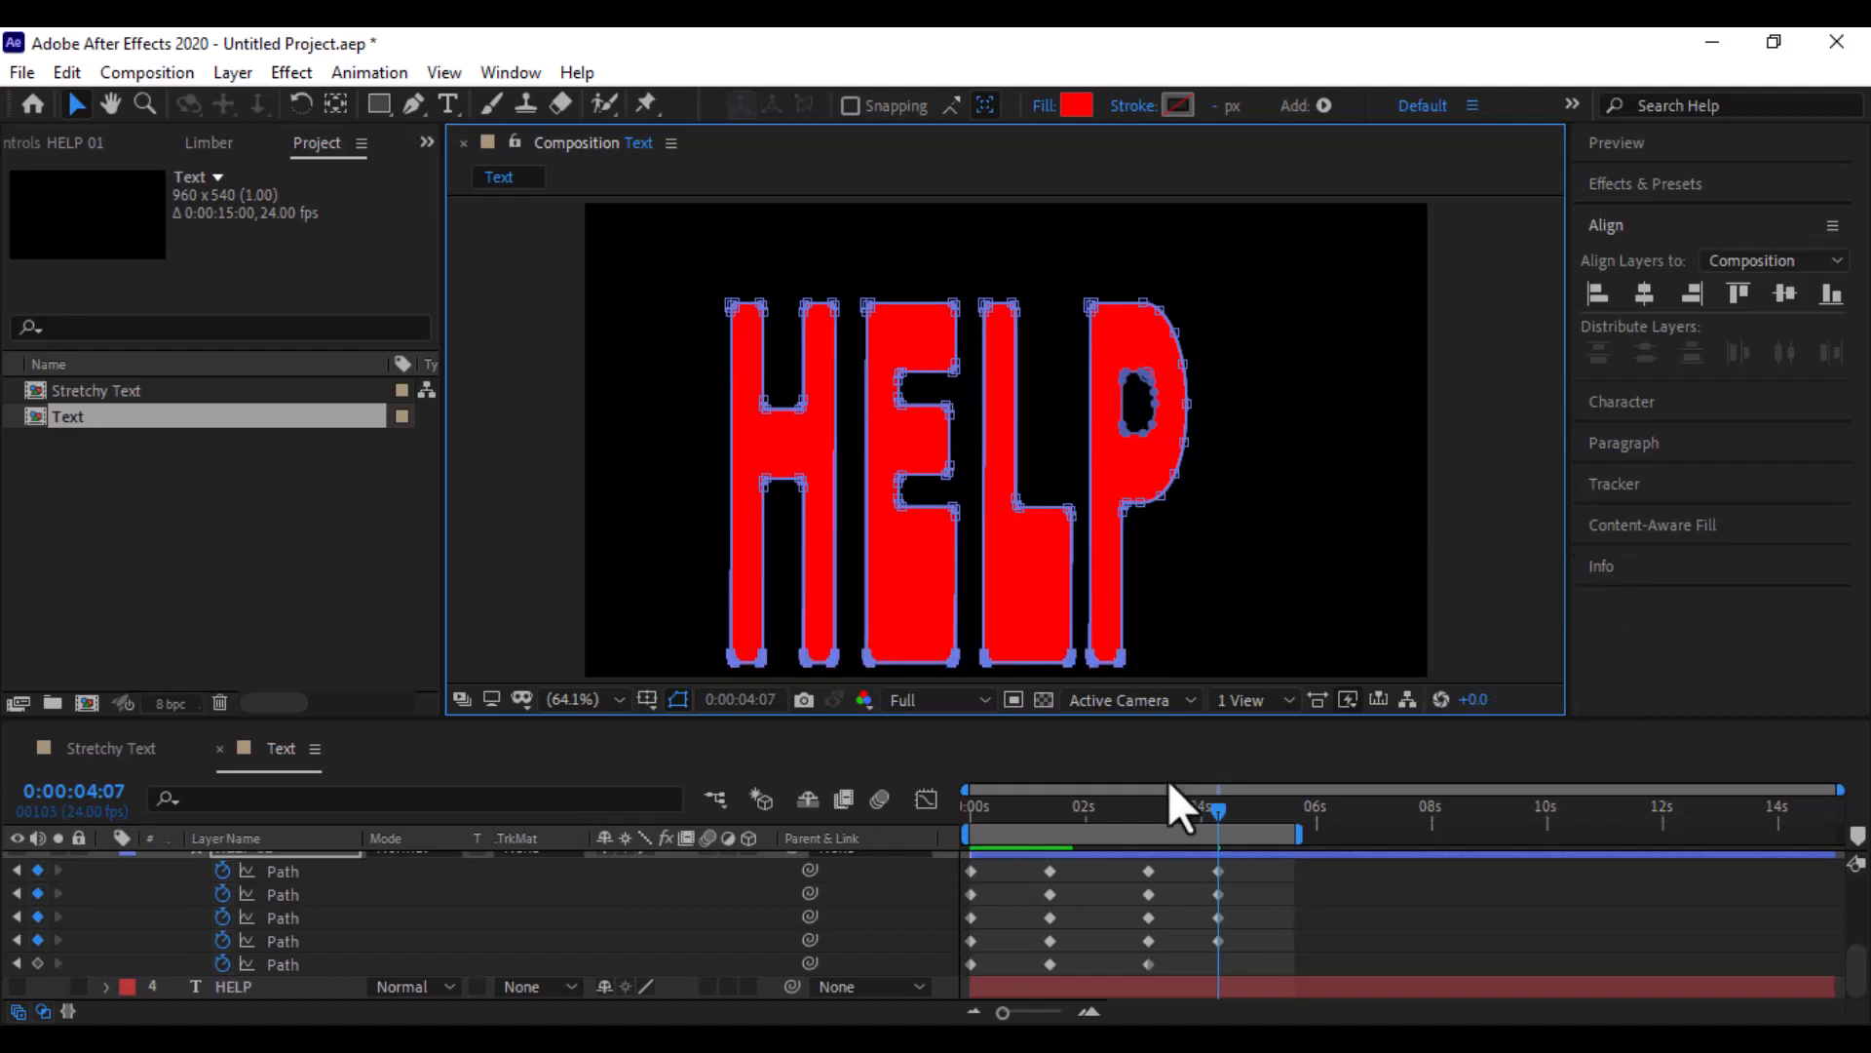
drag(1249, 273, 1137, 552)
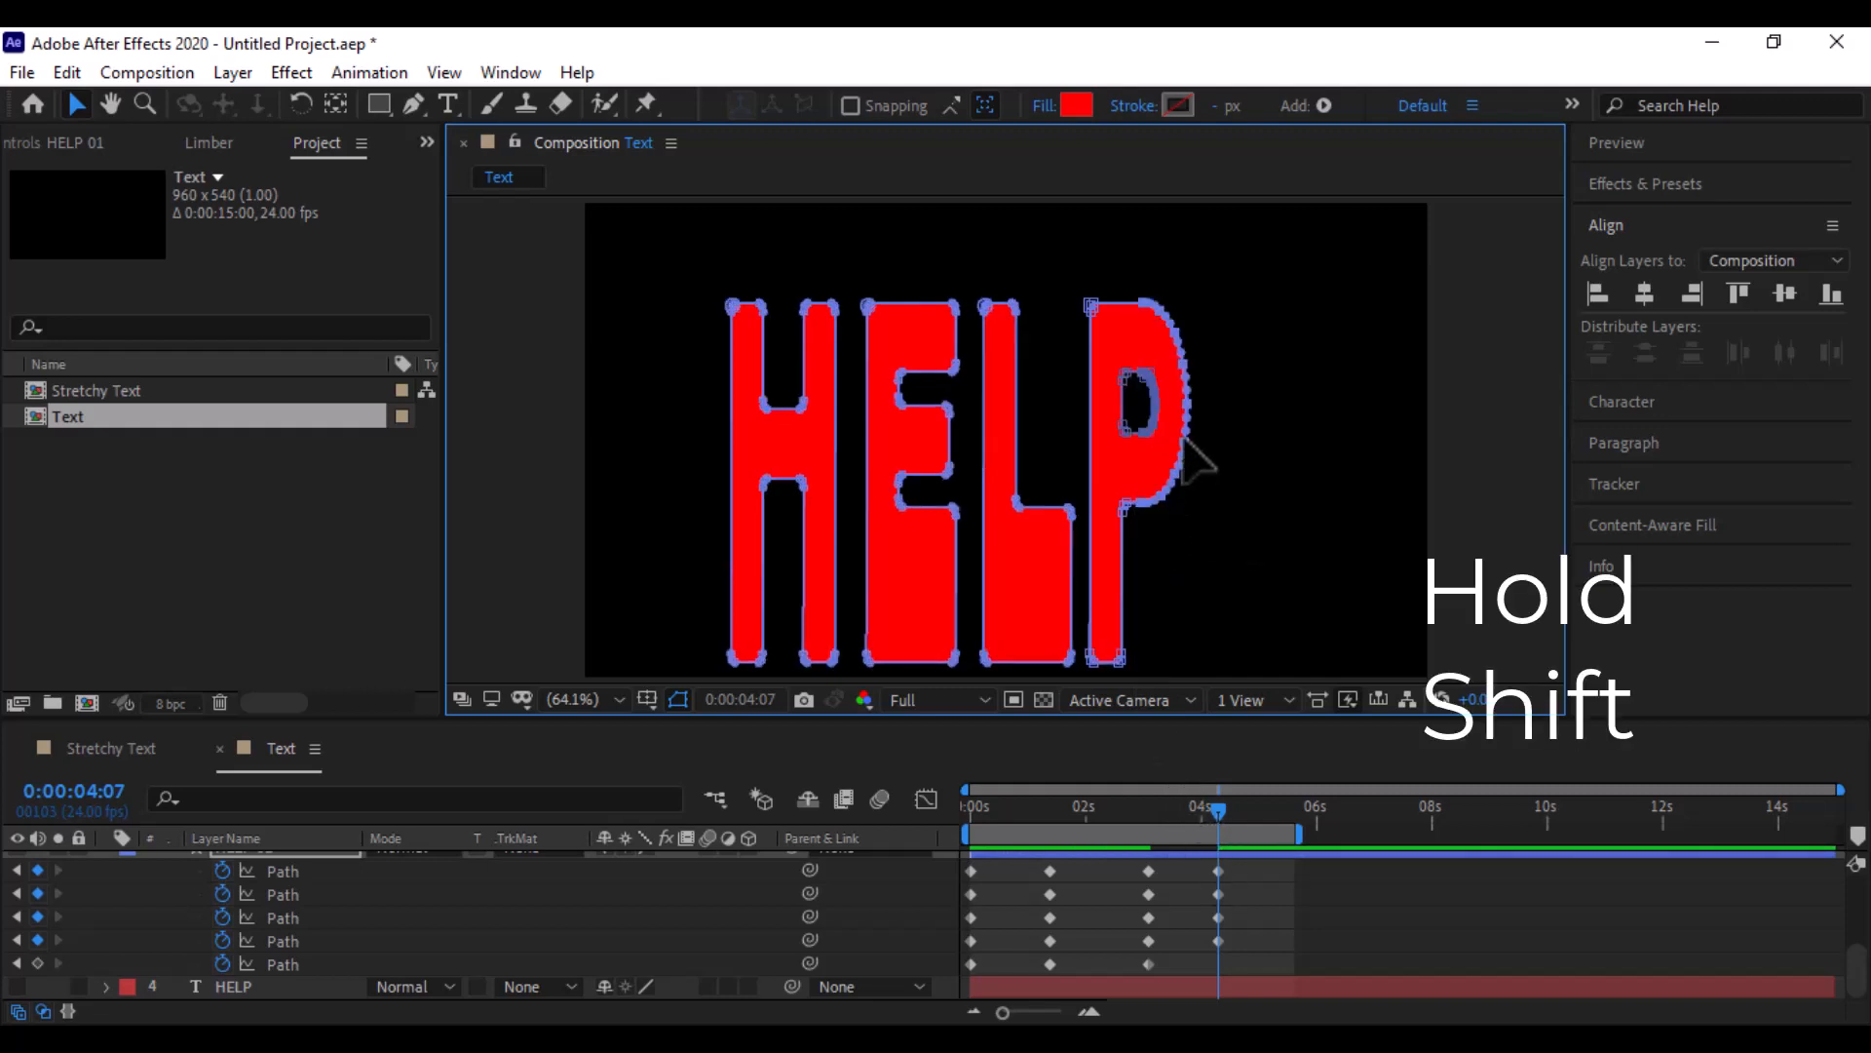
drag(1191, 406, 1413, 390)
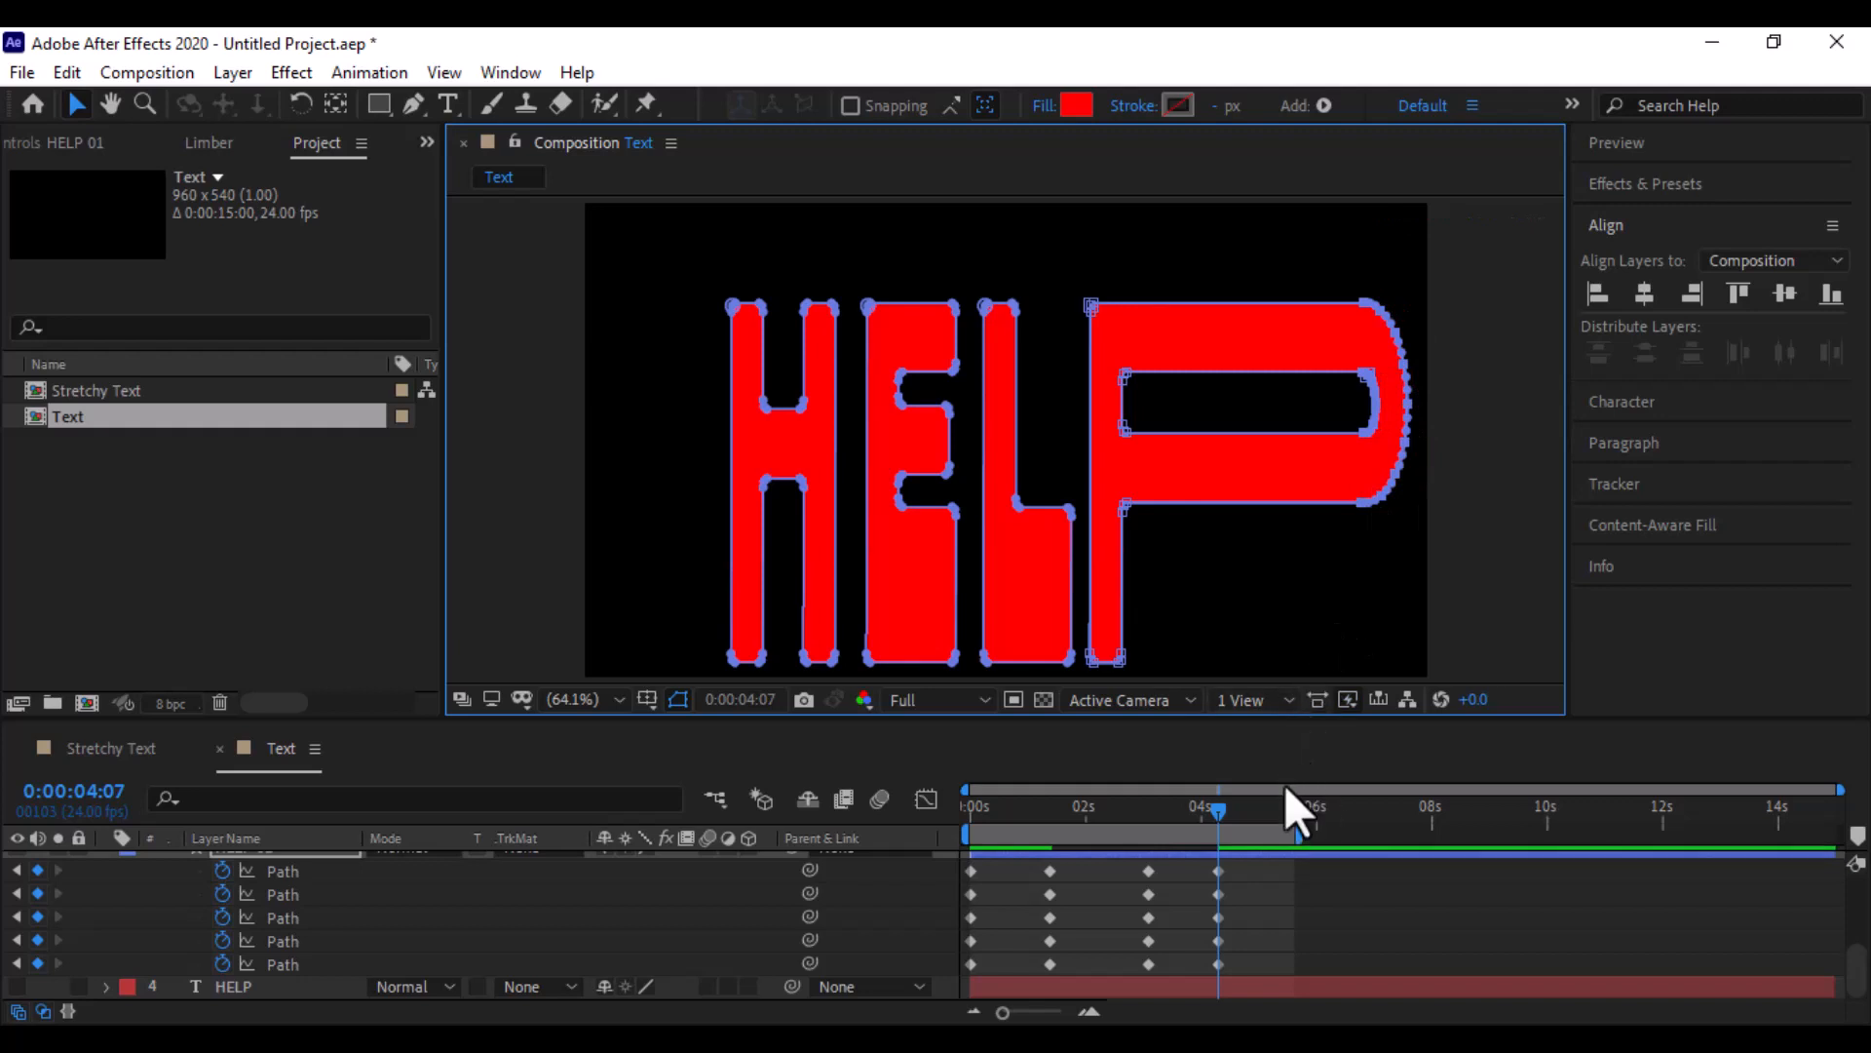
Extend the work area to about 7.6 seconds and duplicate the stretched 0:00:04:07 path keyframes at 0:00:05:08
drag(1265, 815, 1421, 835)
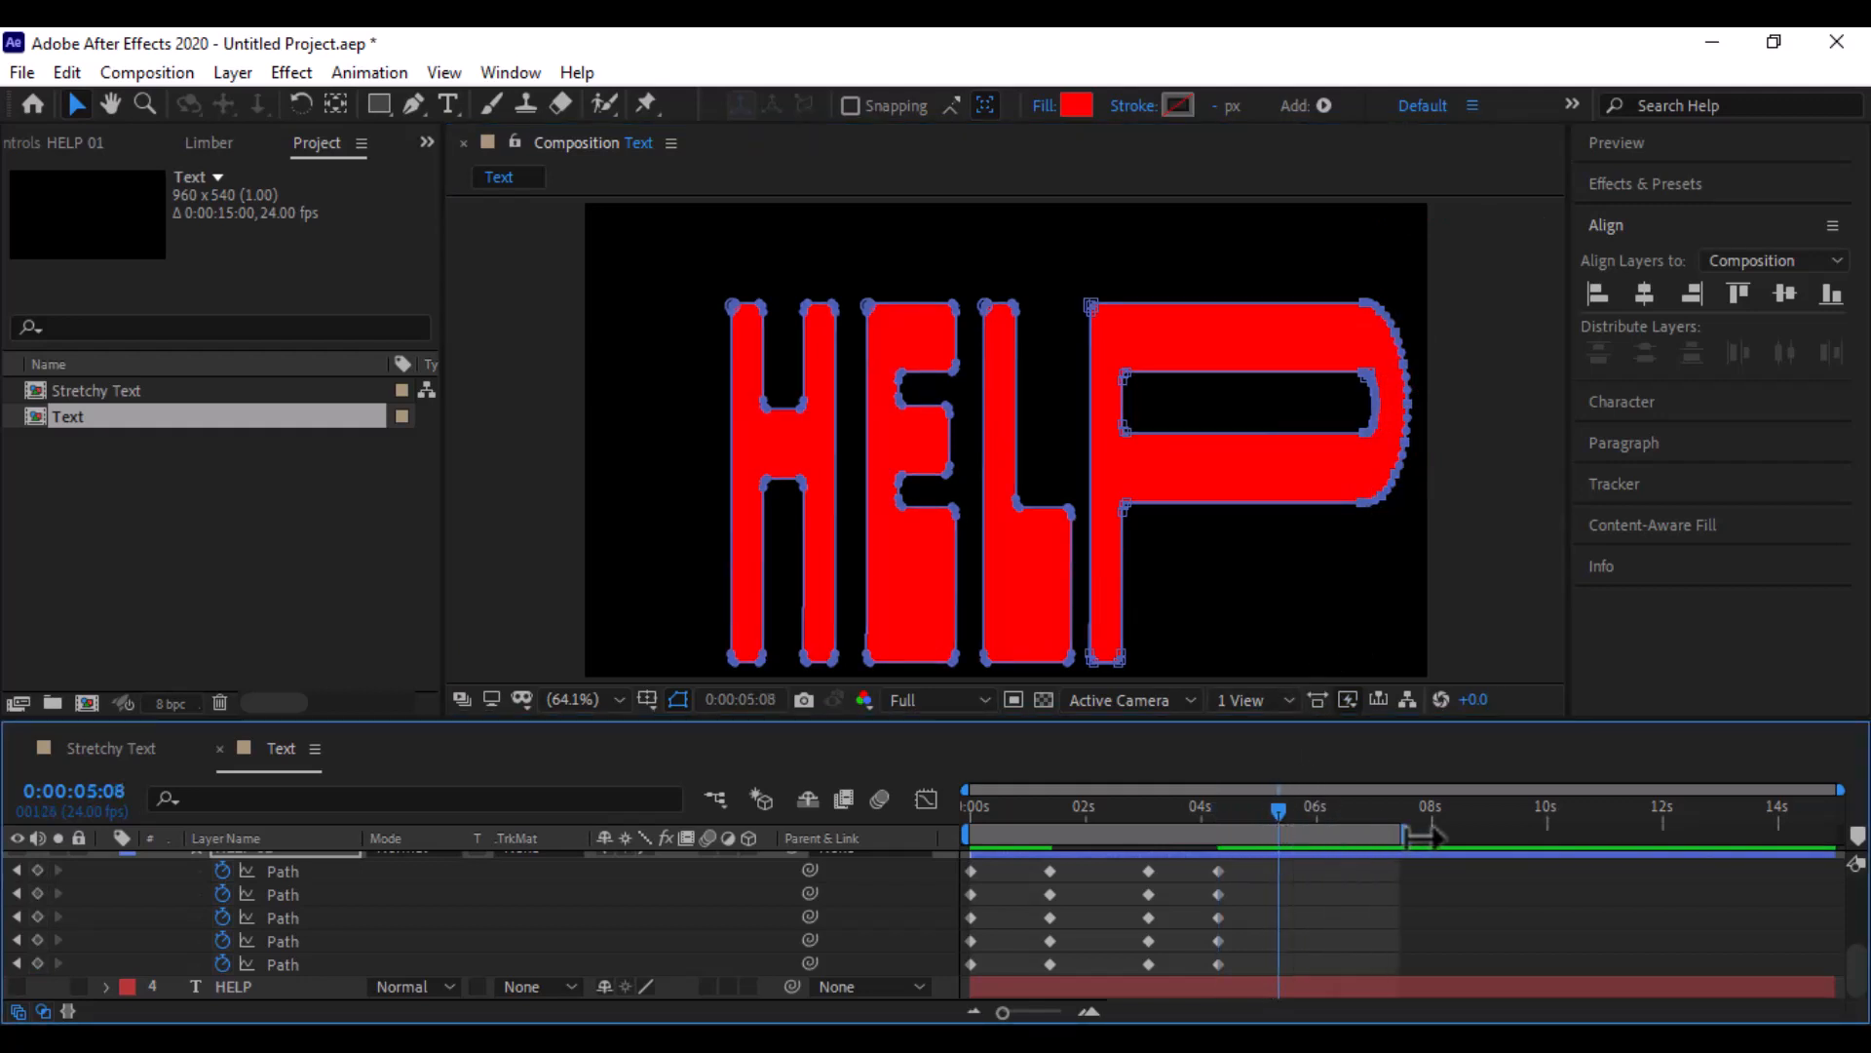
drag(1242, 874, 1209, 964)
key(ctrl+c)
key(ctrl+v)
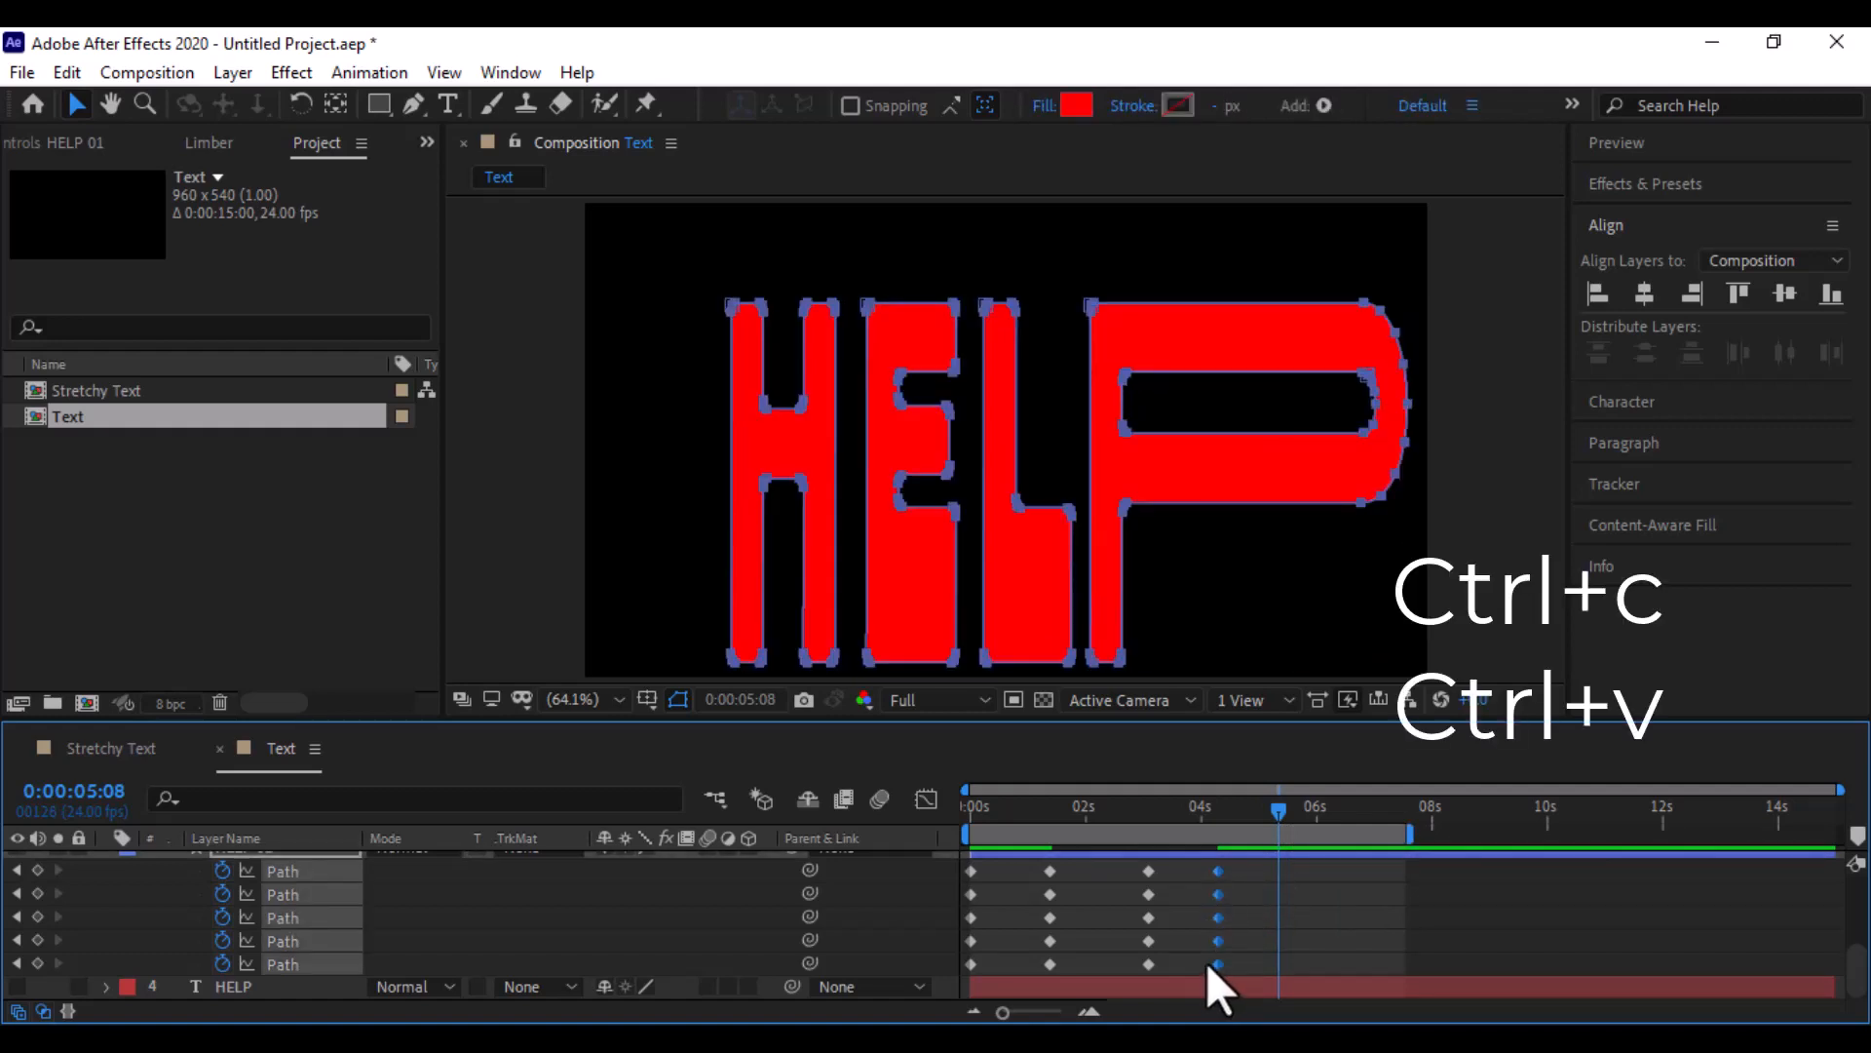
Copy the unstretched path keyframes from 0:00:03:02 and paste them at 0:00:06:08
click(1348, 807)
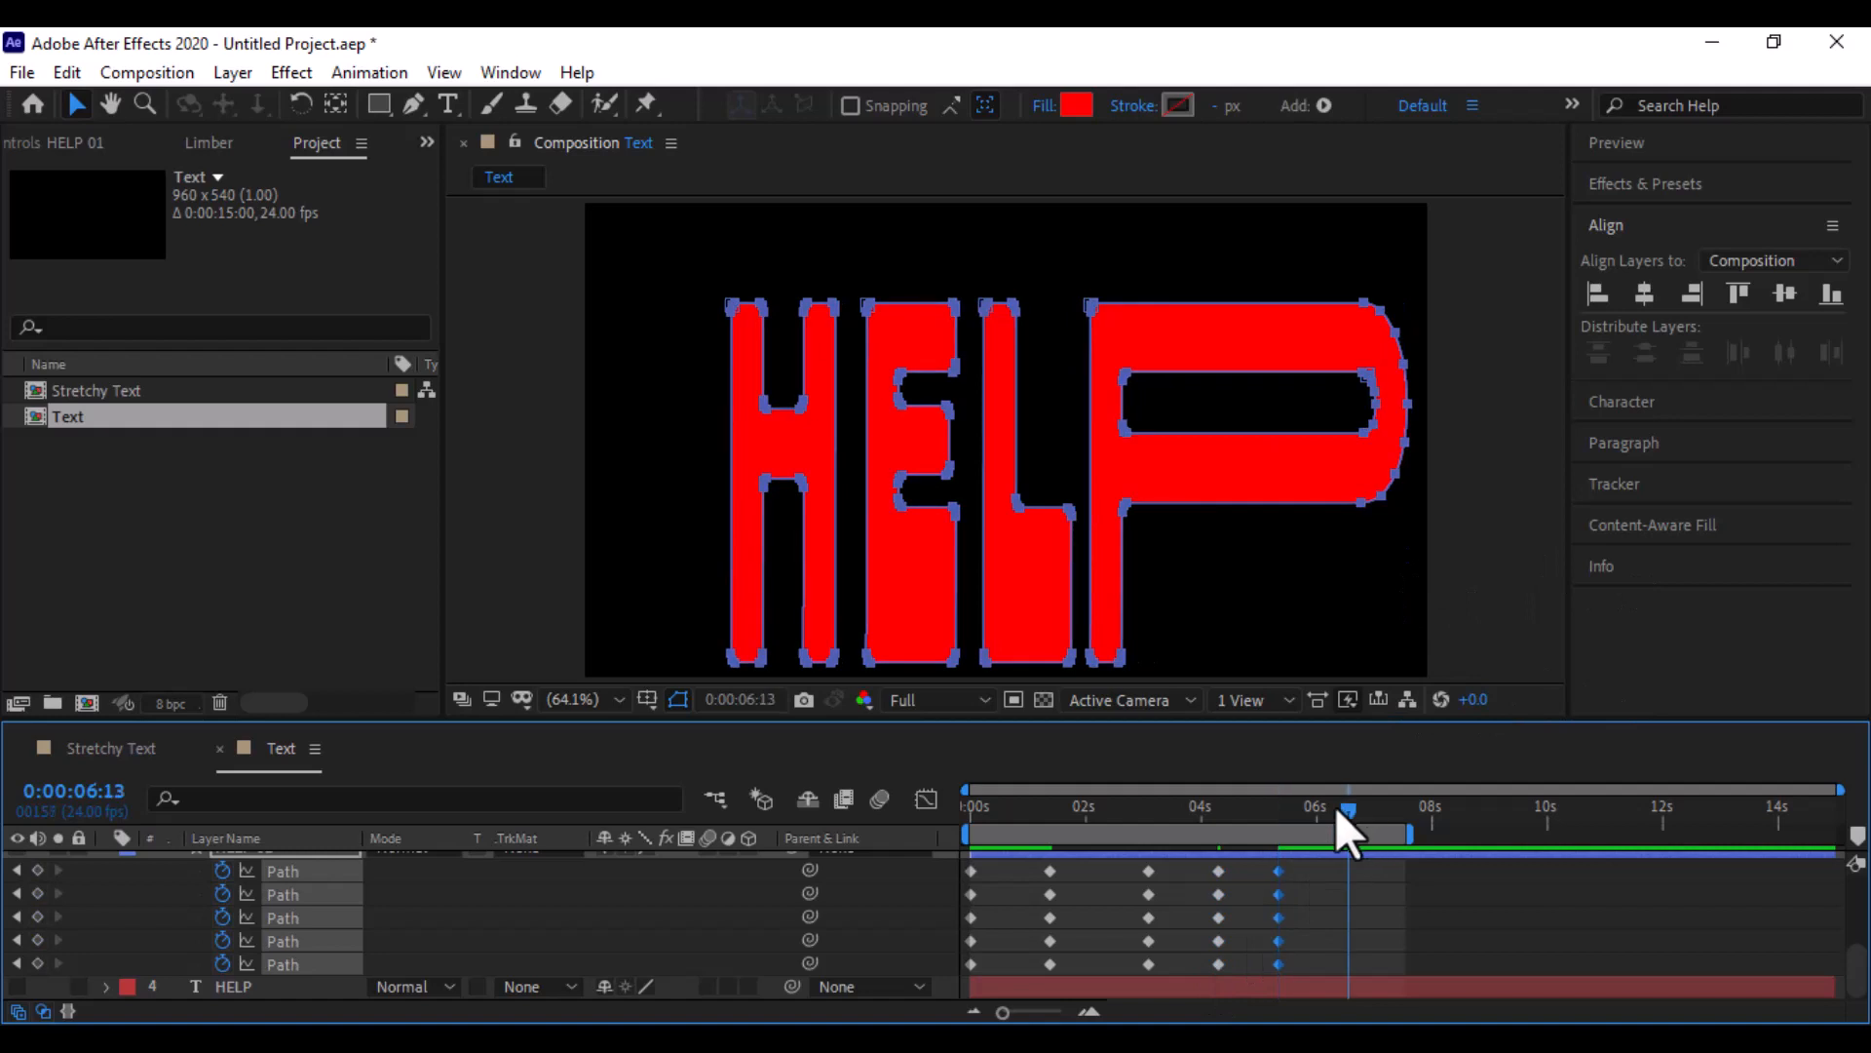
click(1337, 809)
drag(1168, 869, 1127, 978)
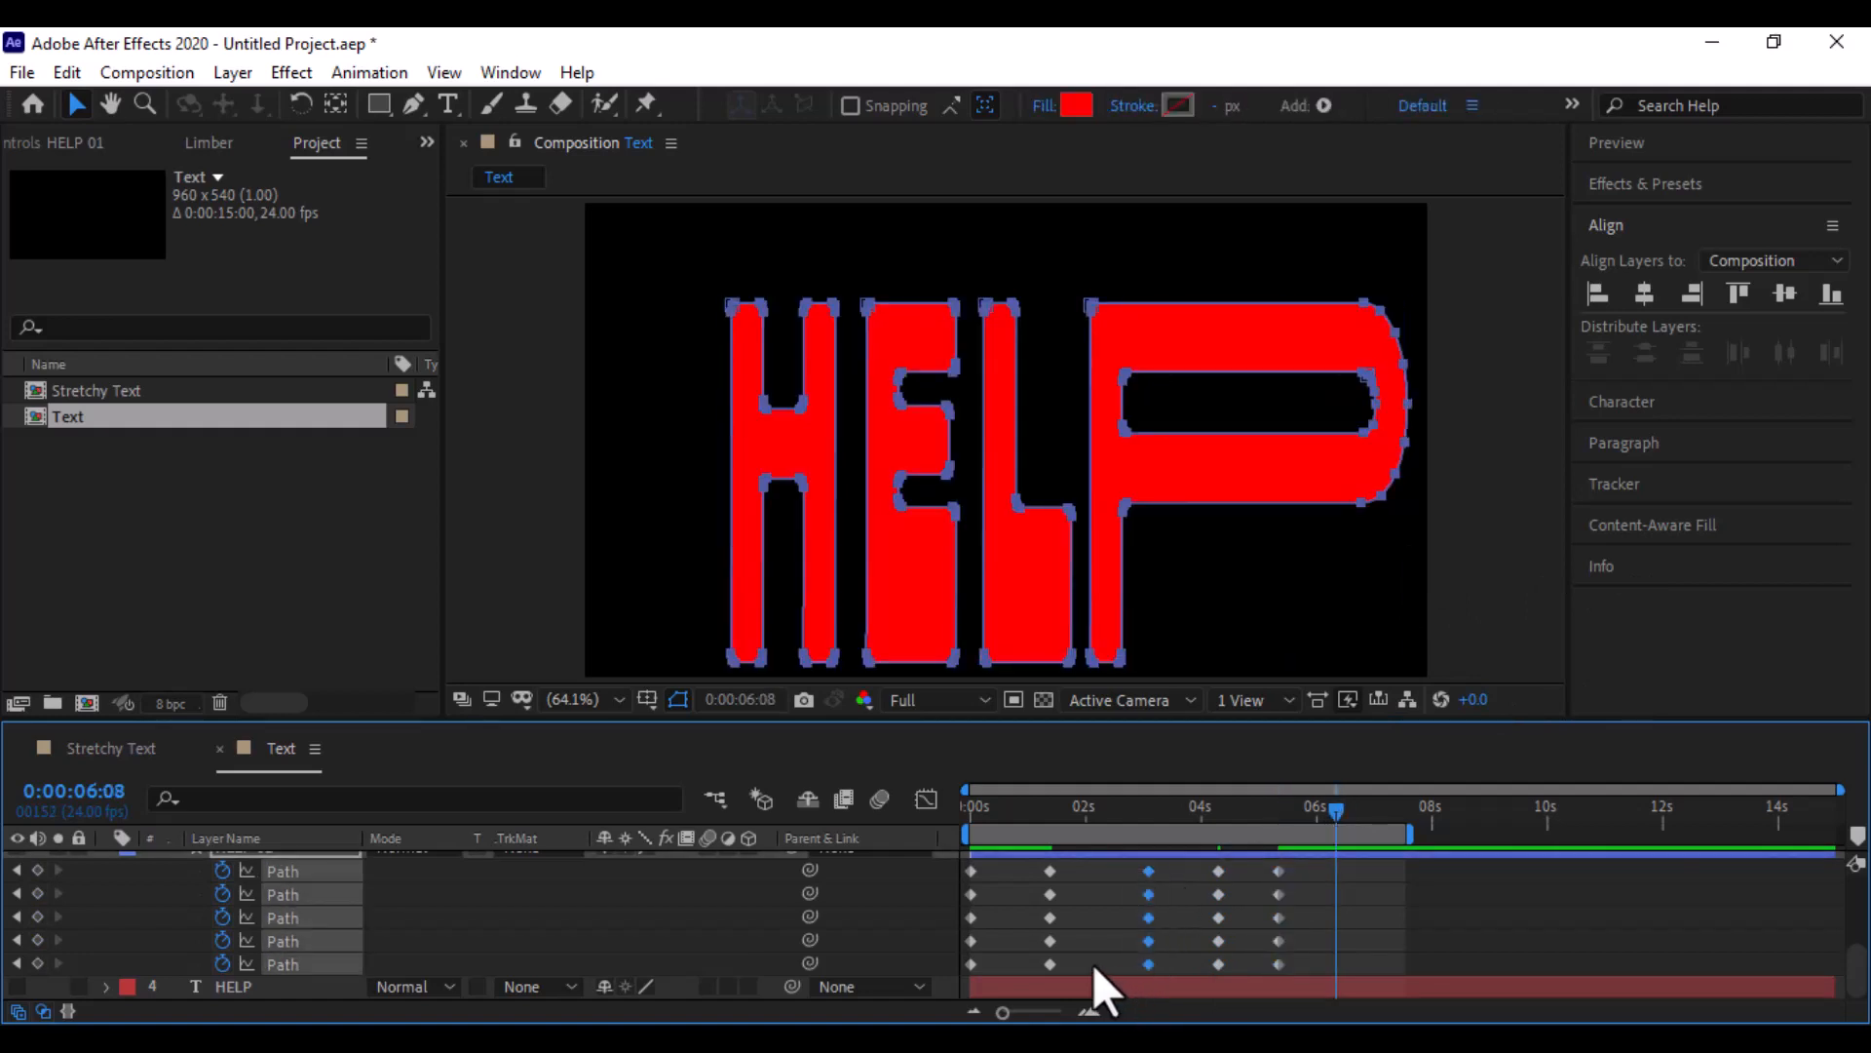
key(ctrl+c)
key(ctrl+v)
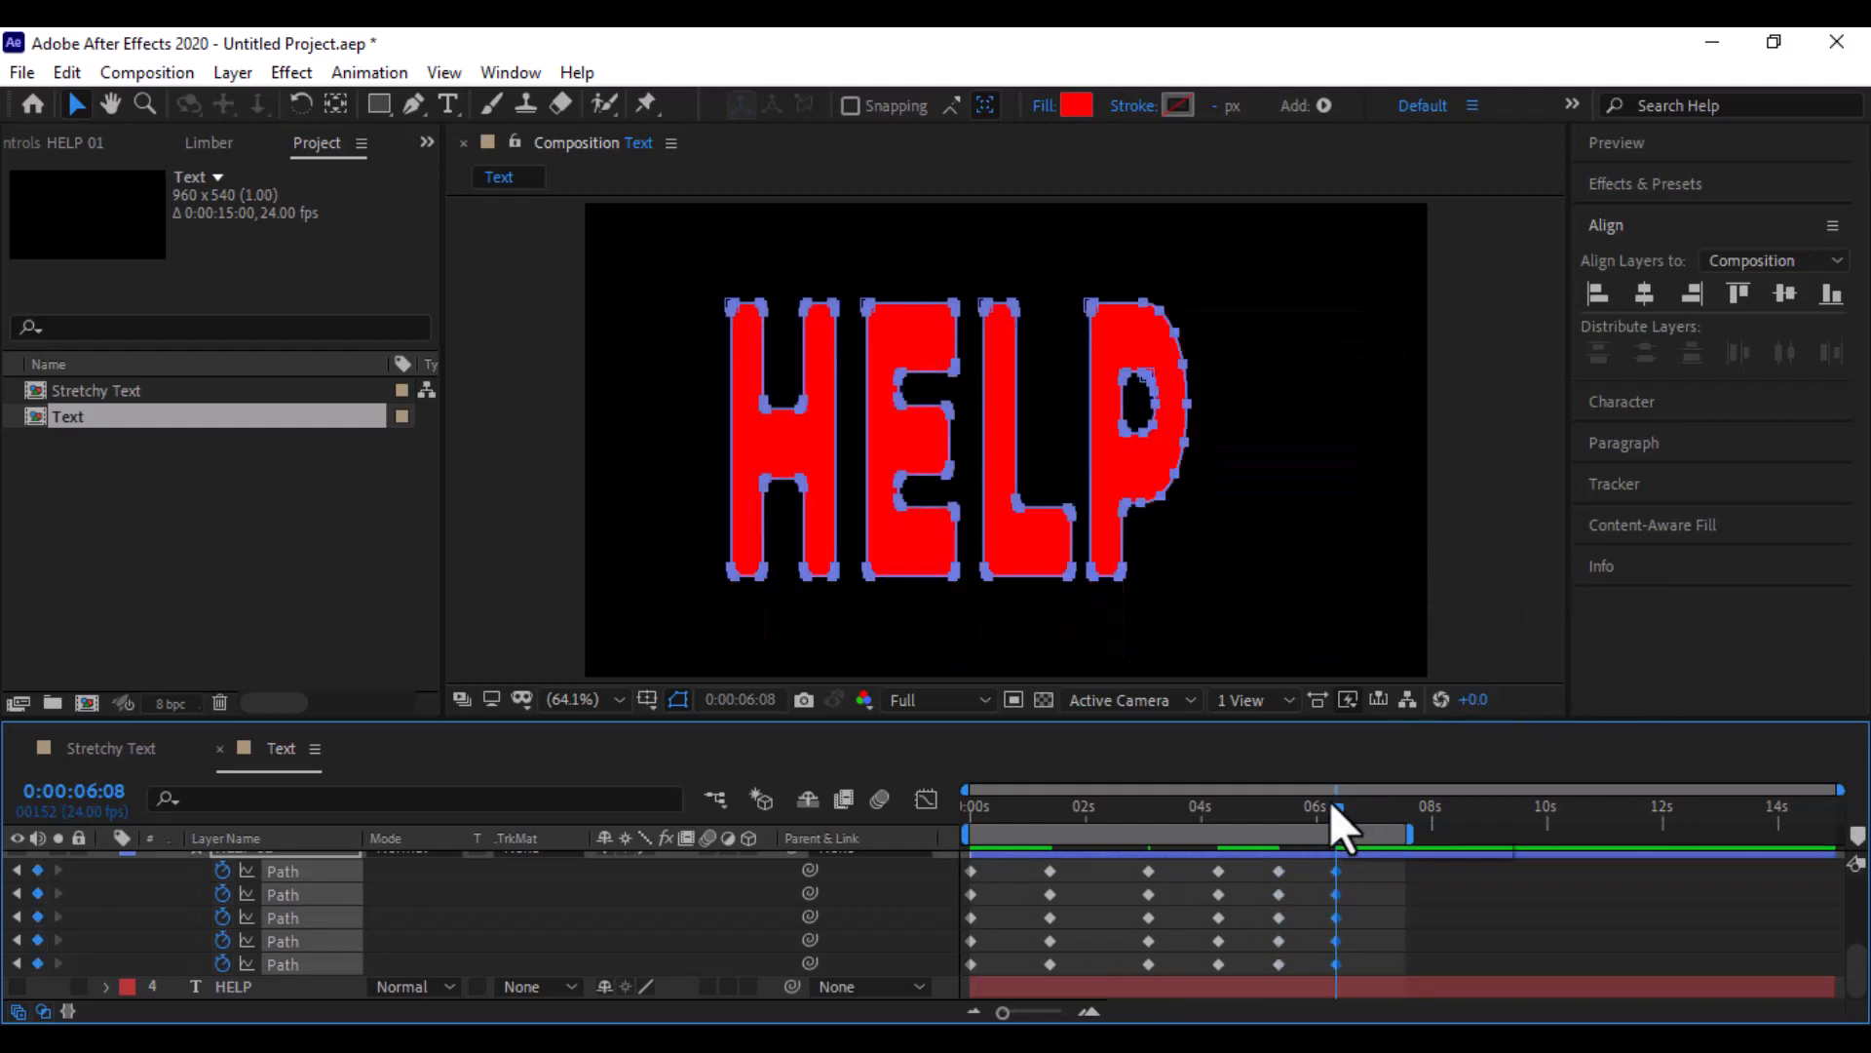
Apply Easy Ease to all the HELP letters' path keyframes and preview the animation from the start
drag(1329, 799, 1242, 827)
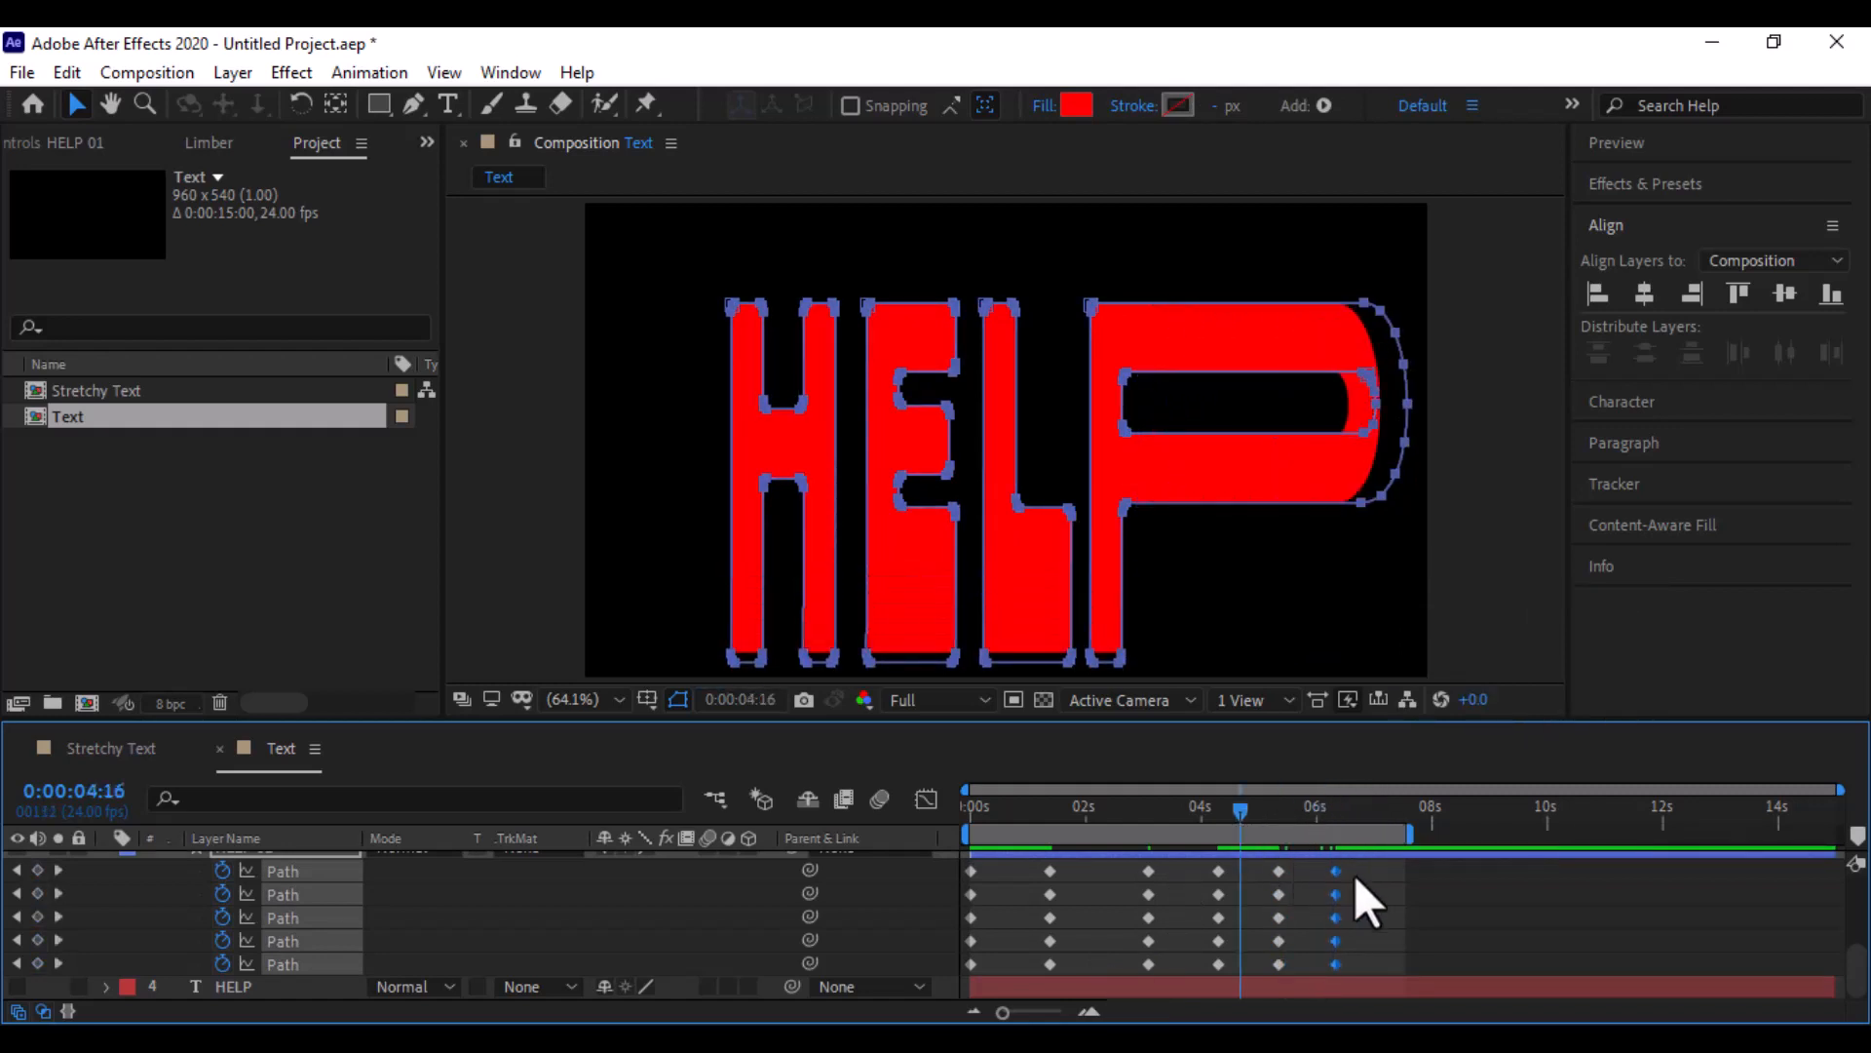
drag(1351, 866, 984, 968)
right_click(1335, 963)
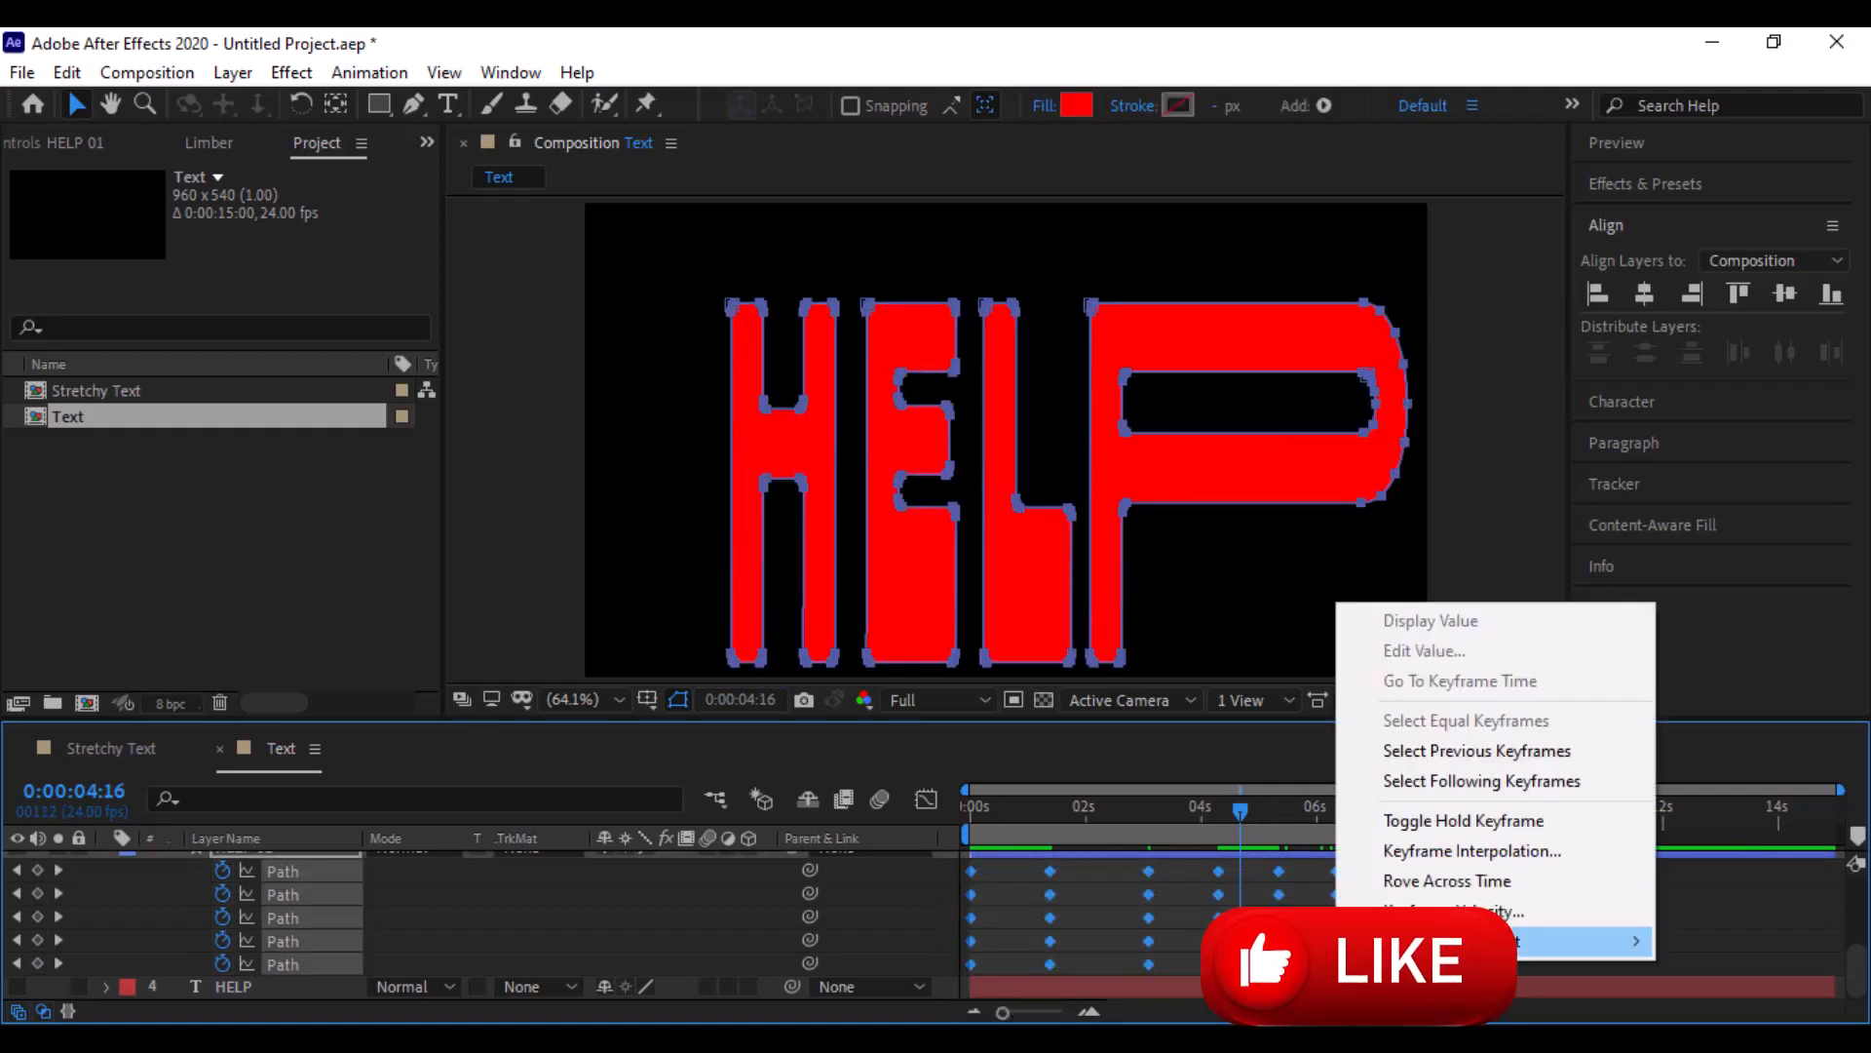
mouse_move(1389, 938)
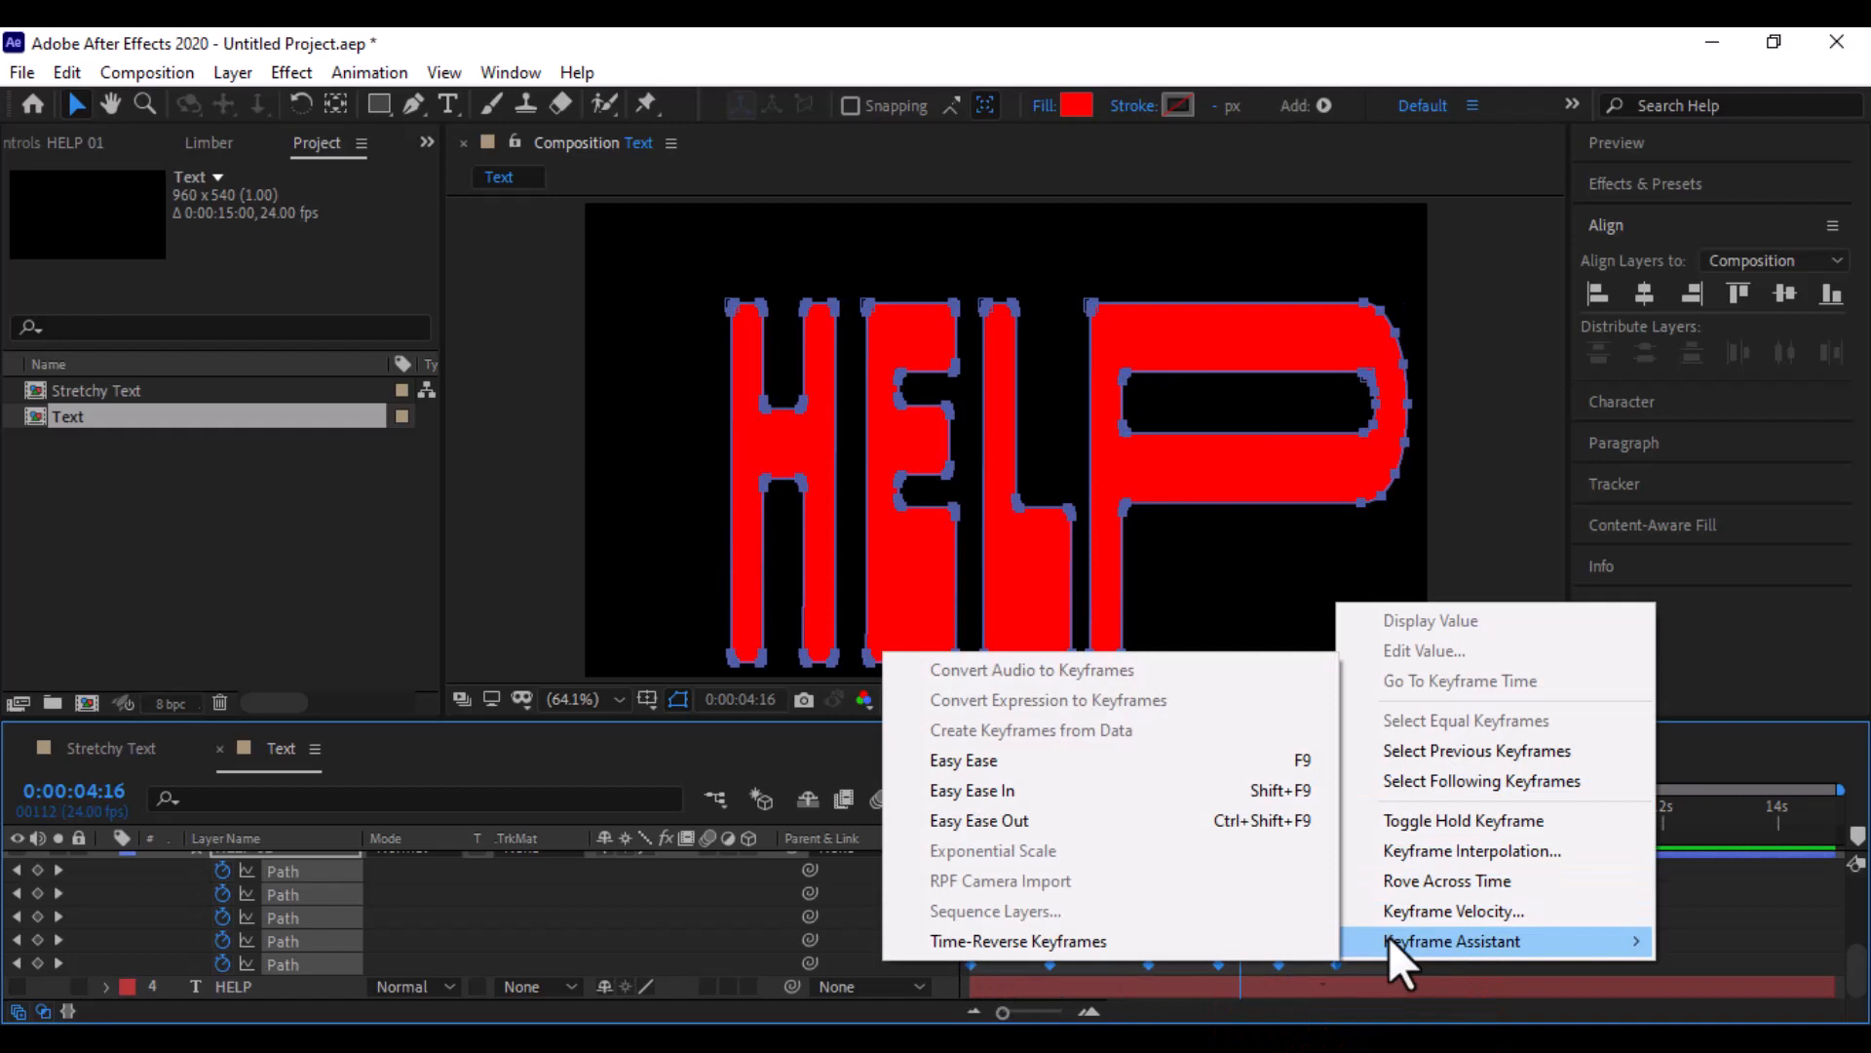
click(1033, 762)
key(space)
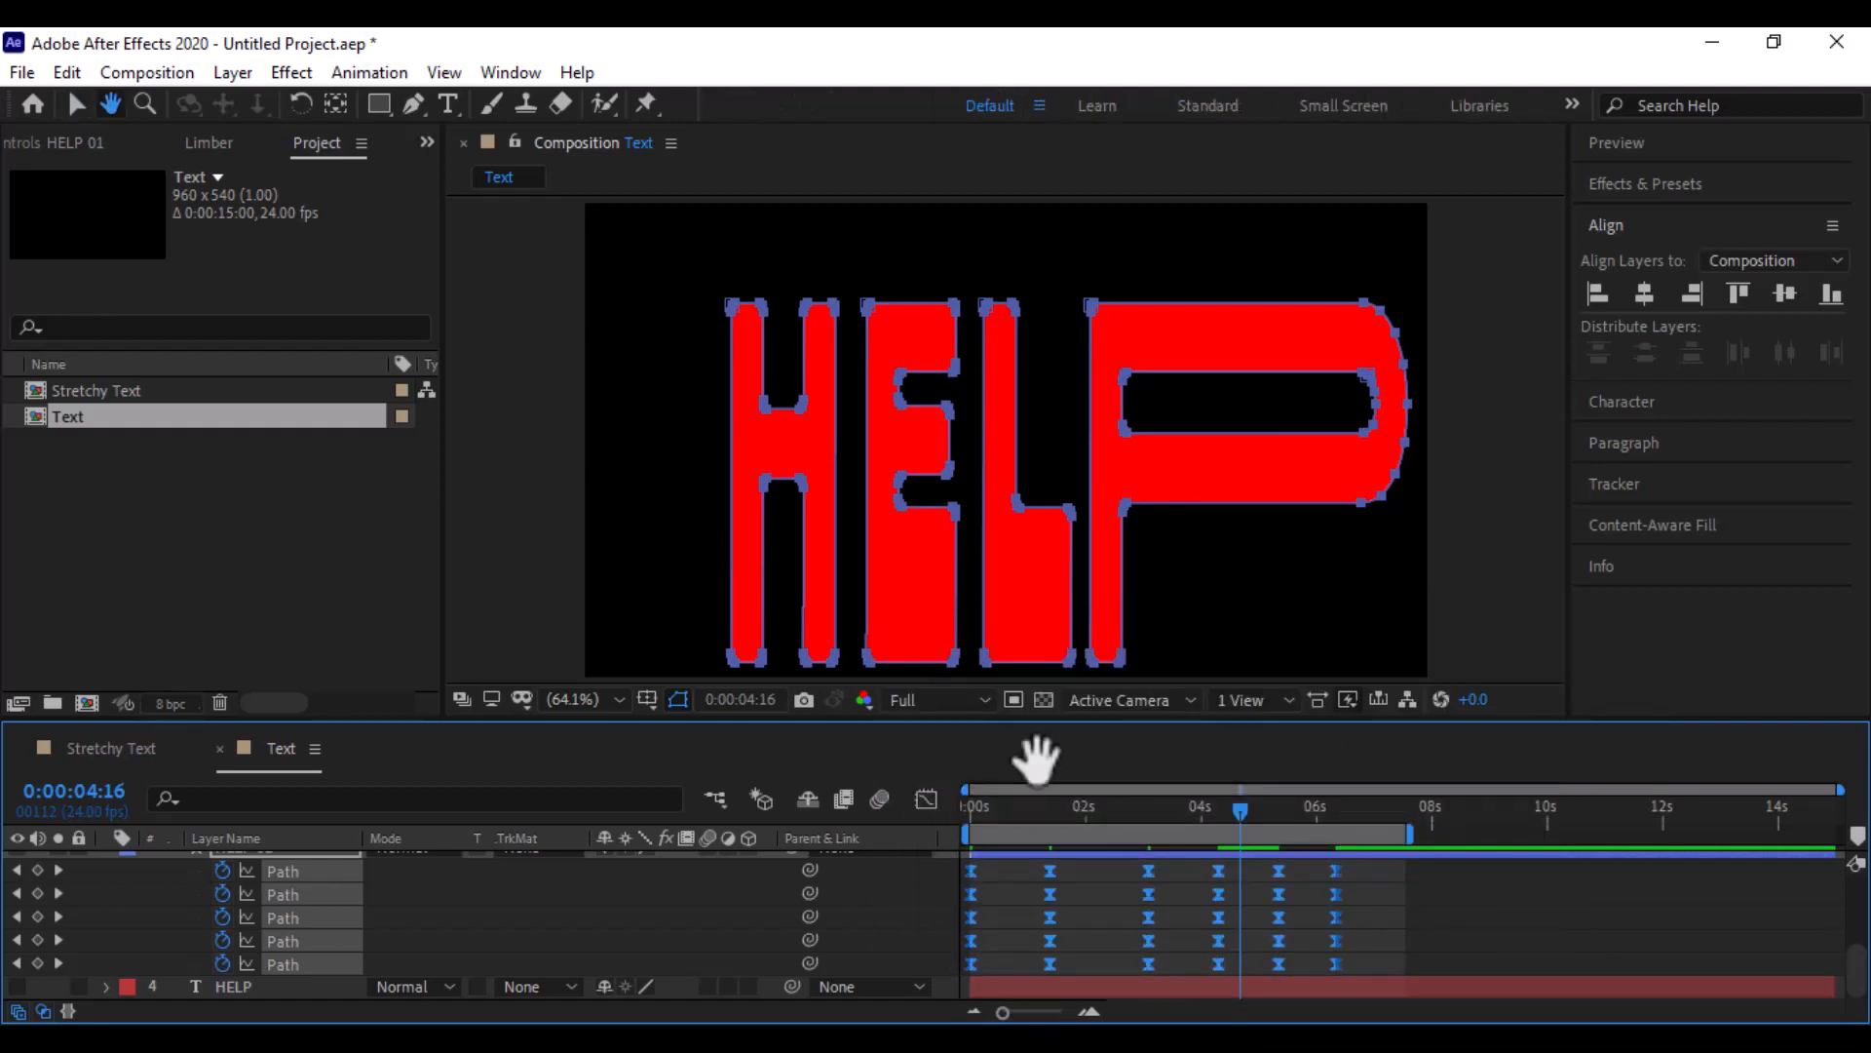
key(Home)
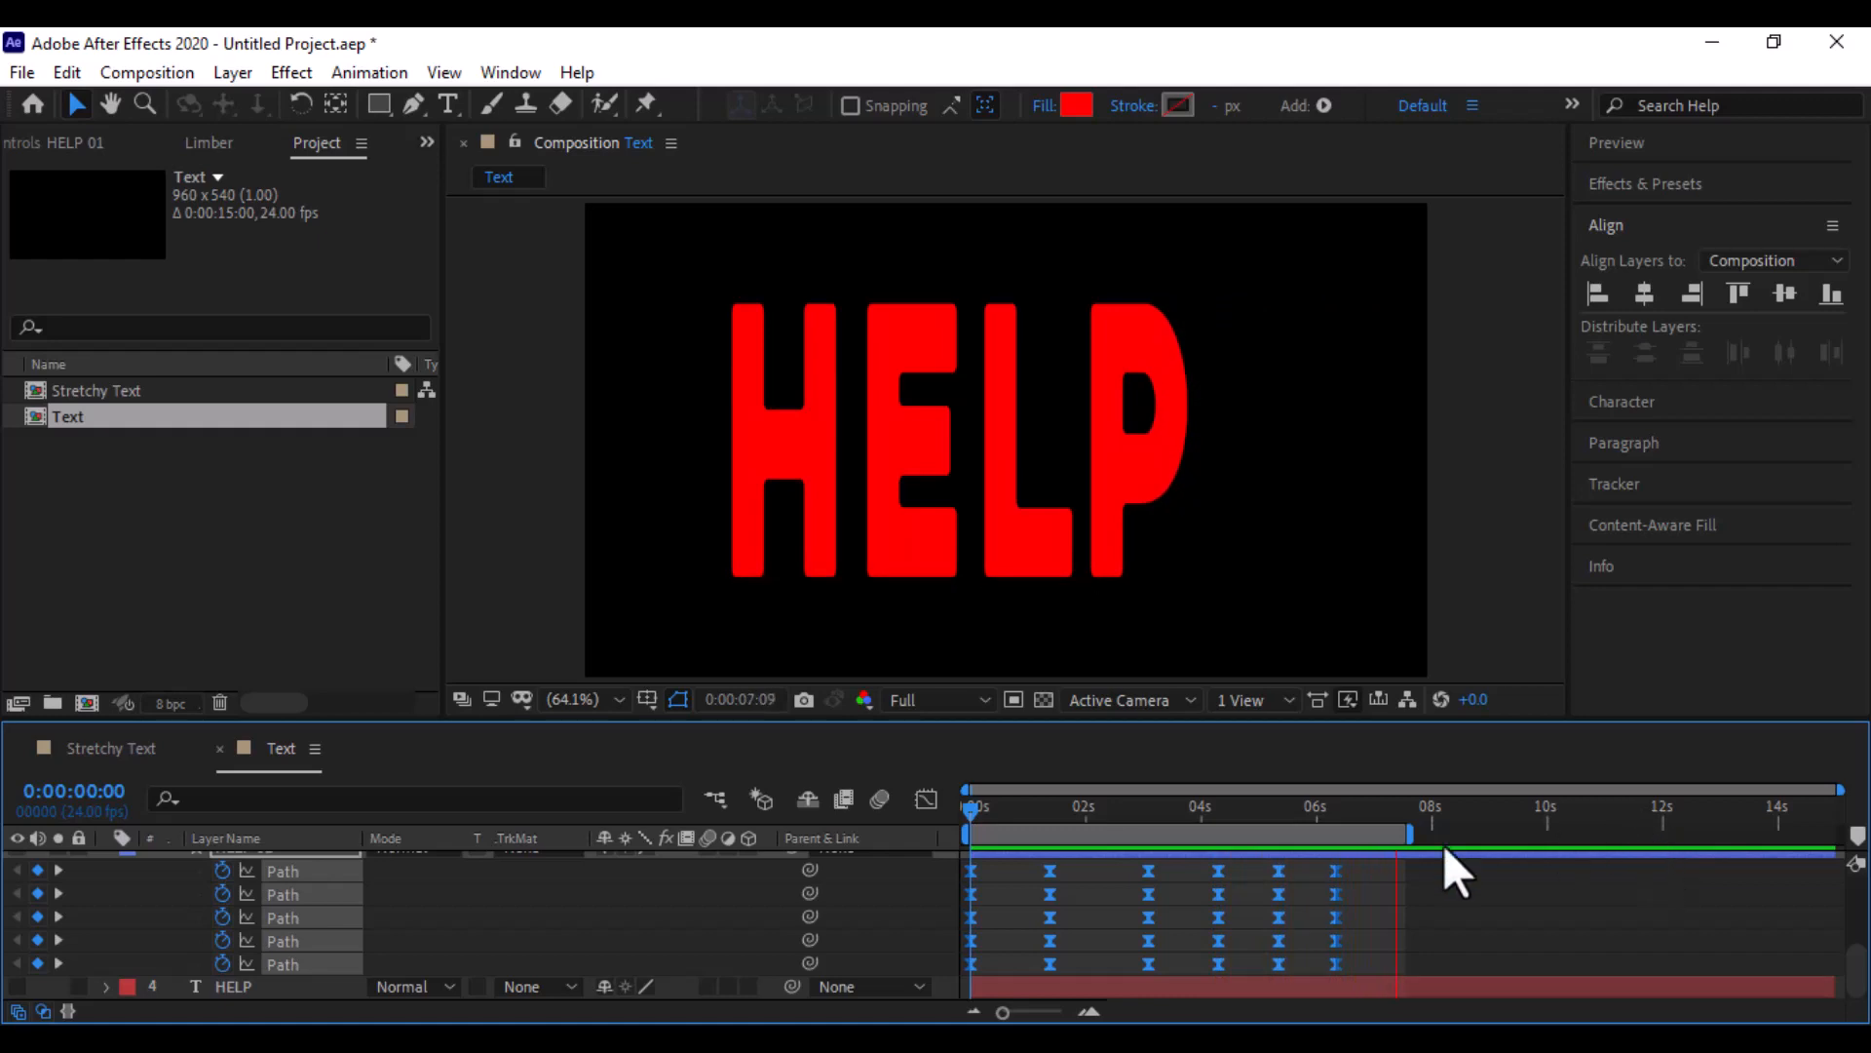
click(1212, 815)
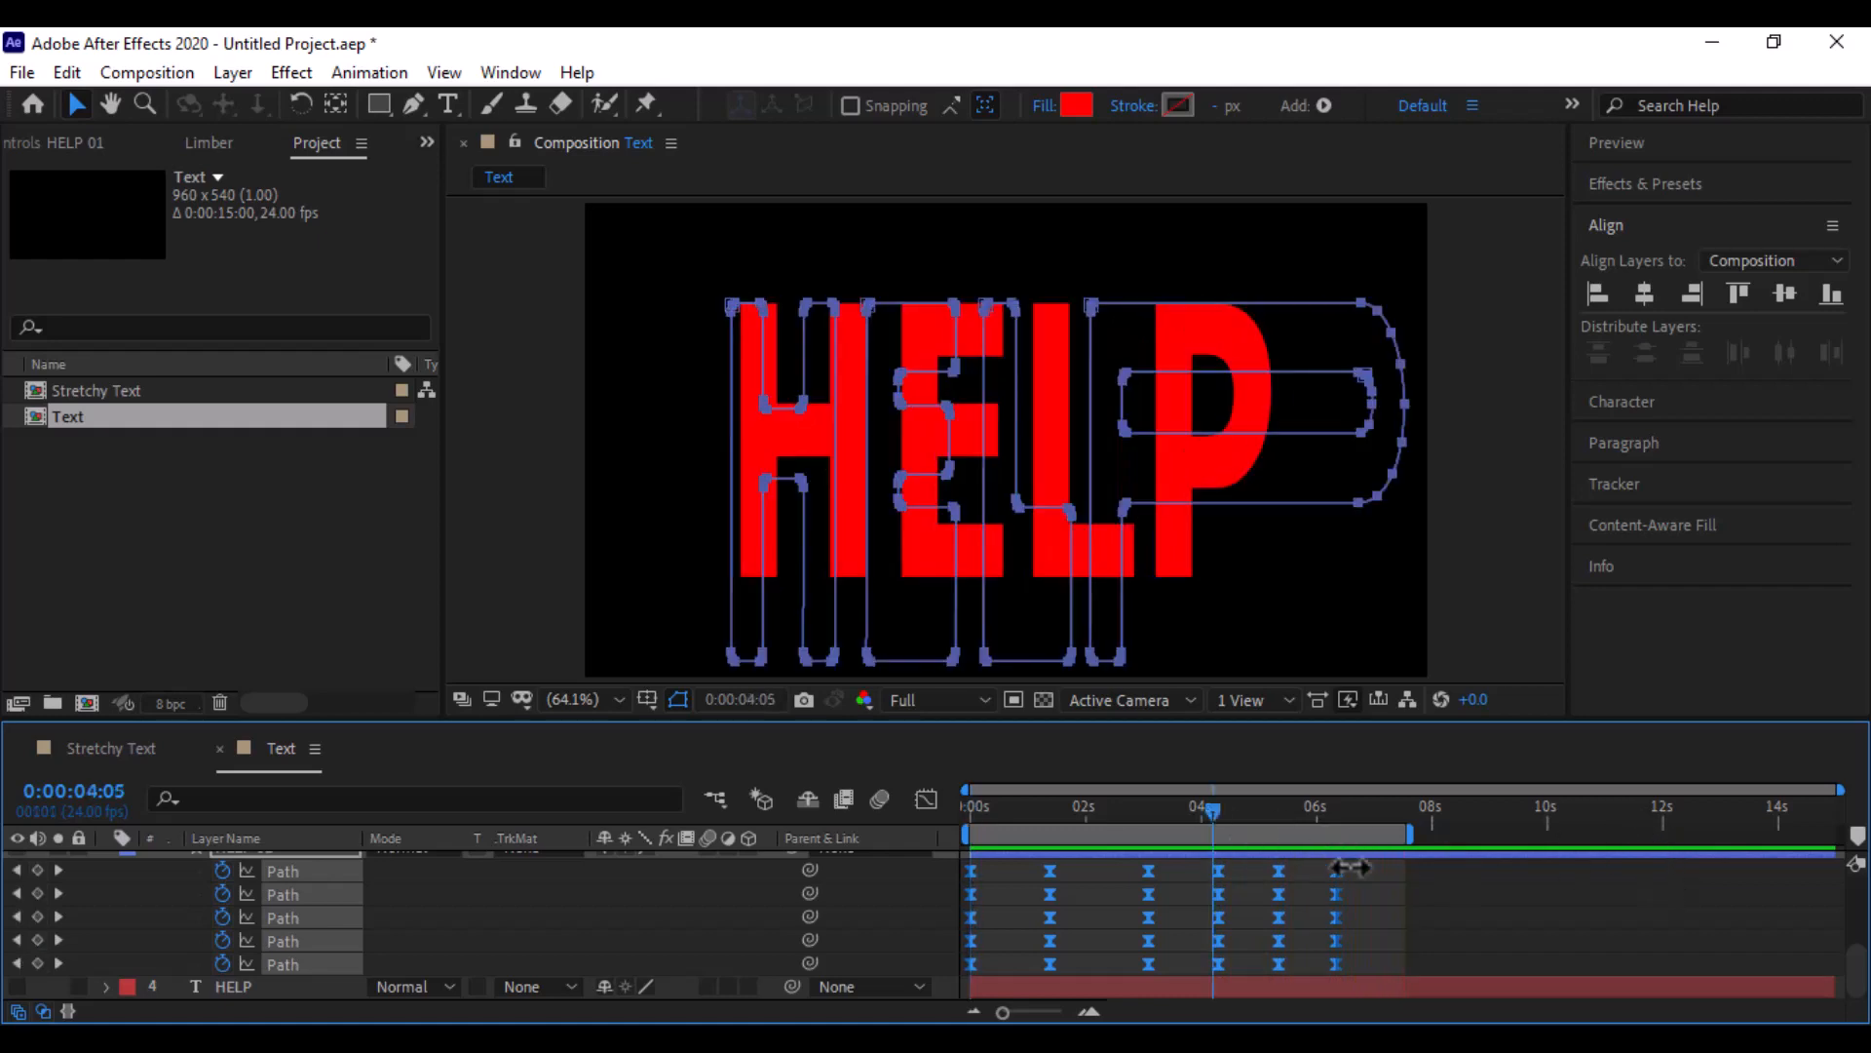
Shift all path keyframes about 1.3 seconds later and return the current time to 0:00:00:00
drag(1381, 870, 938, 987)
drag(971, 869, 1013, 820)
click(971, 816)
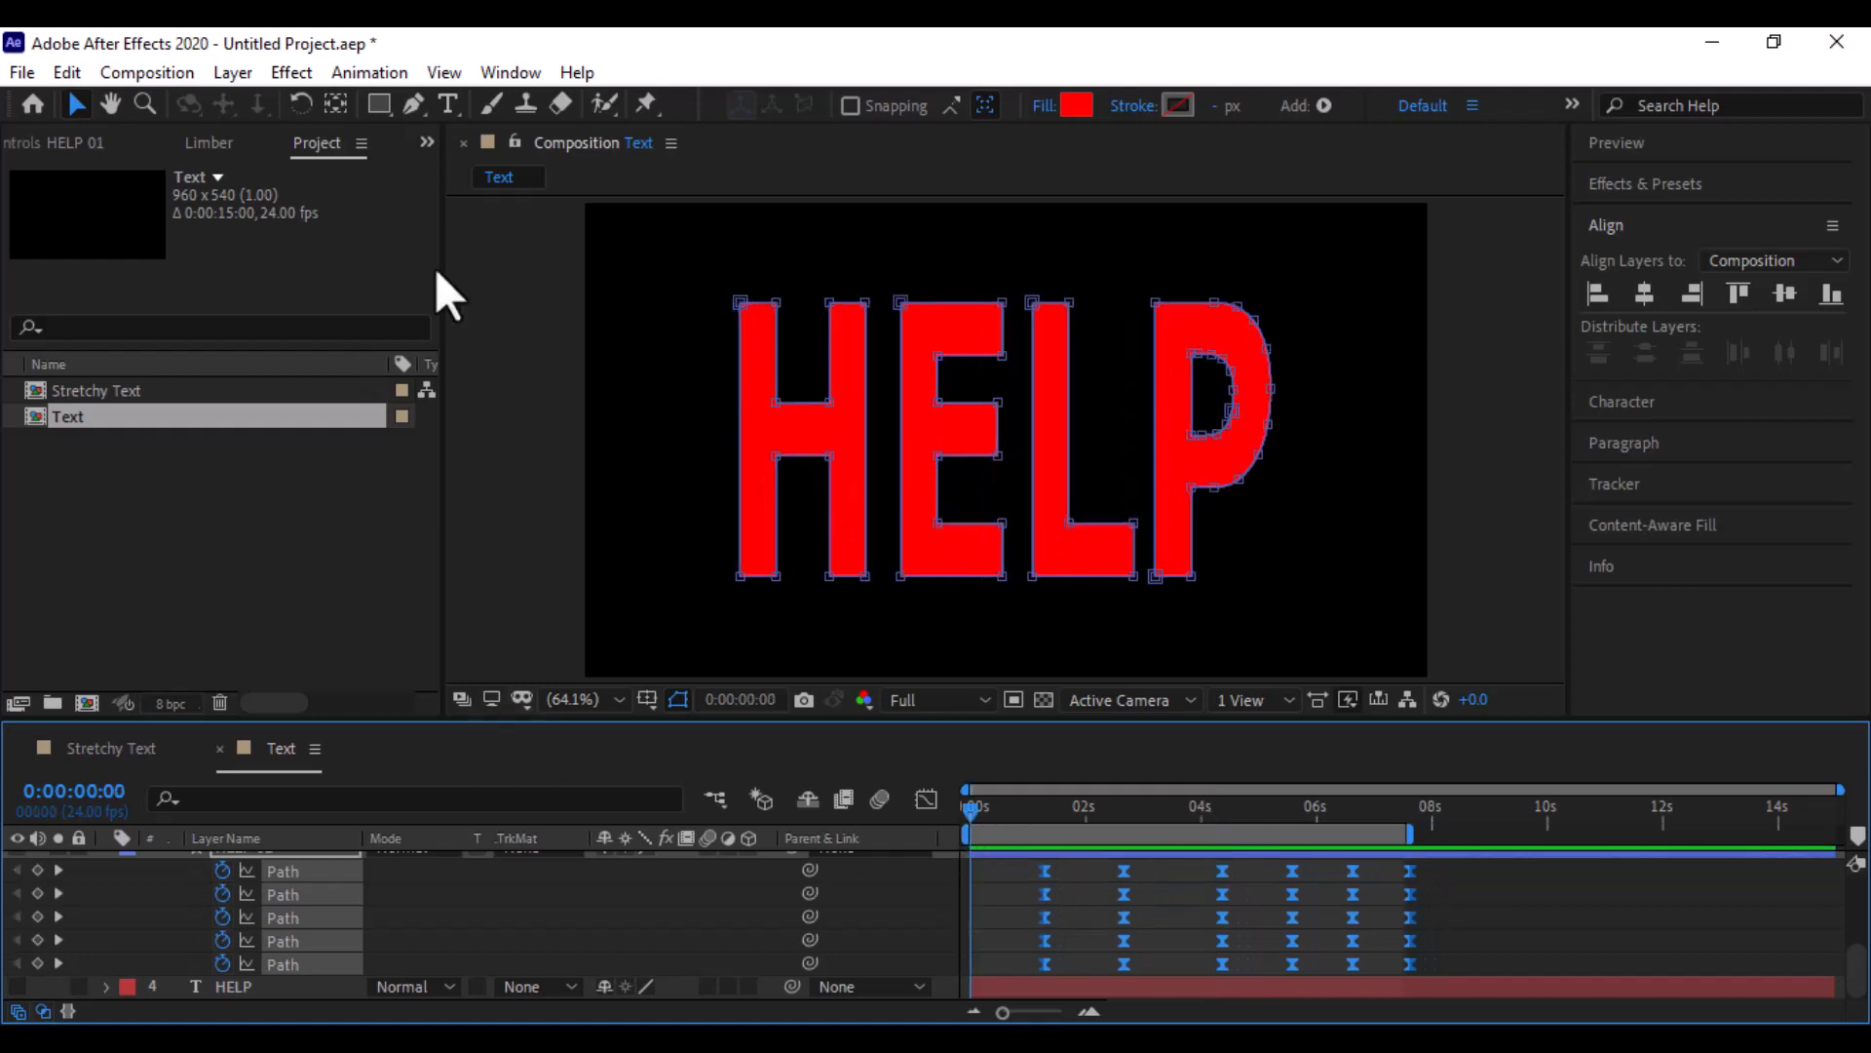
At 0:00:00:00, stretch the top points of all HELP letters up and their bottom points straight down, close to the frame's edges
drag(657, 242, 1058, 273)
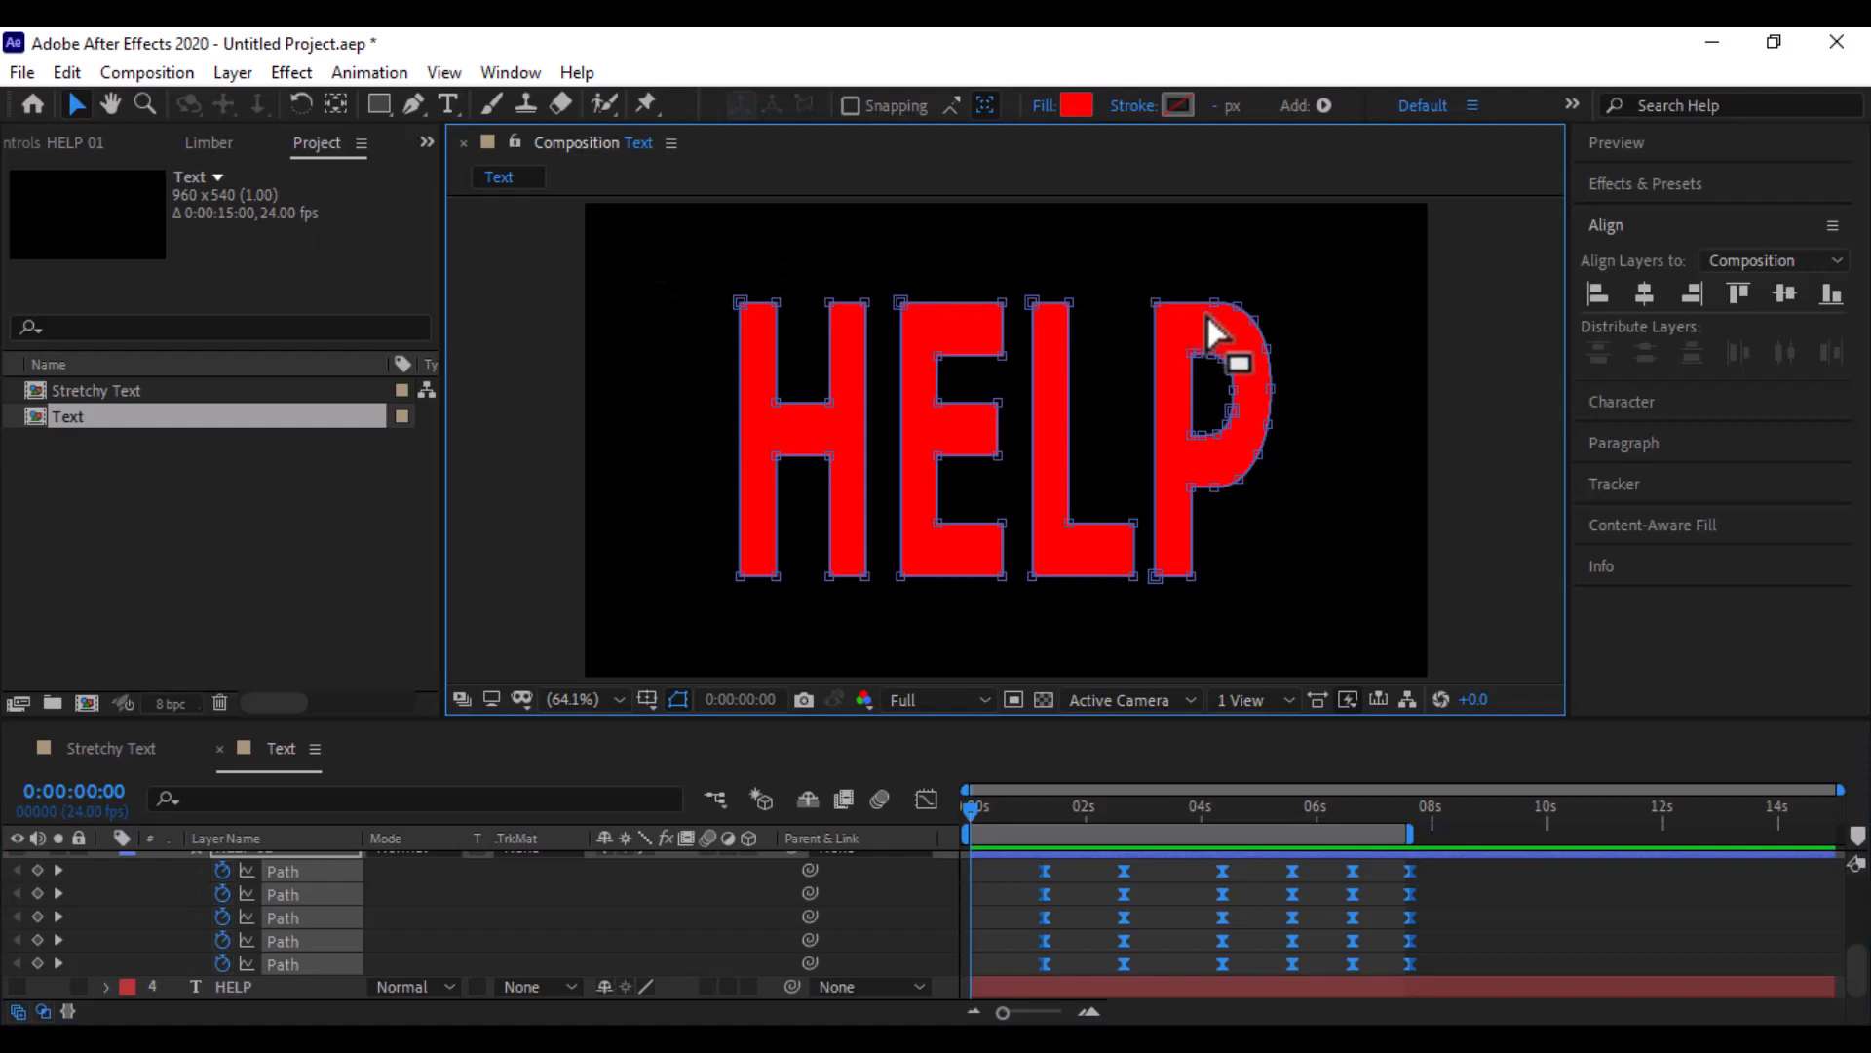
drag(1206, 318, 1207, 236)
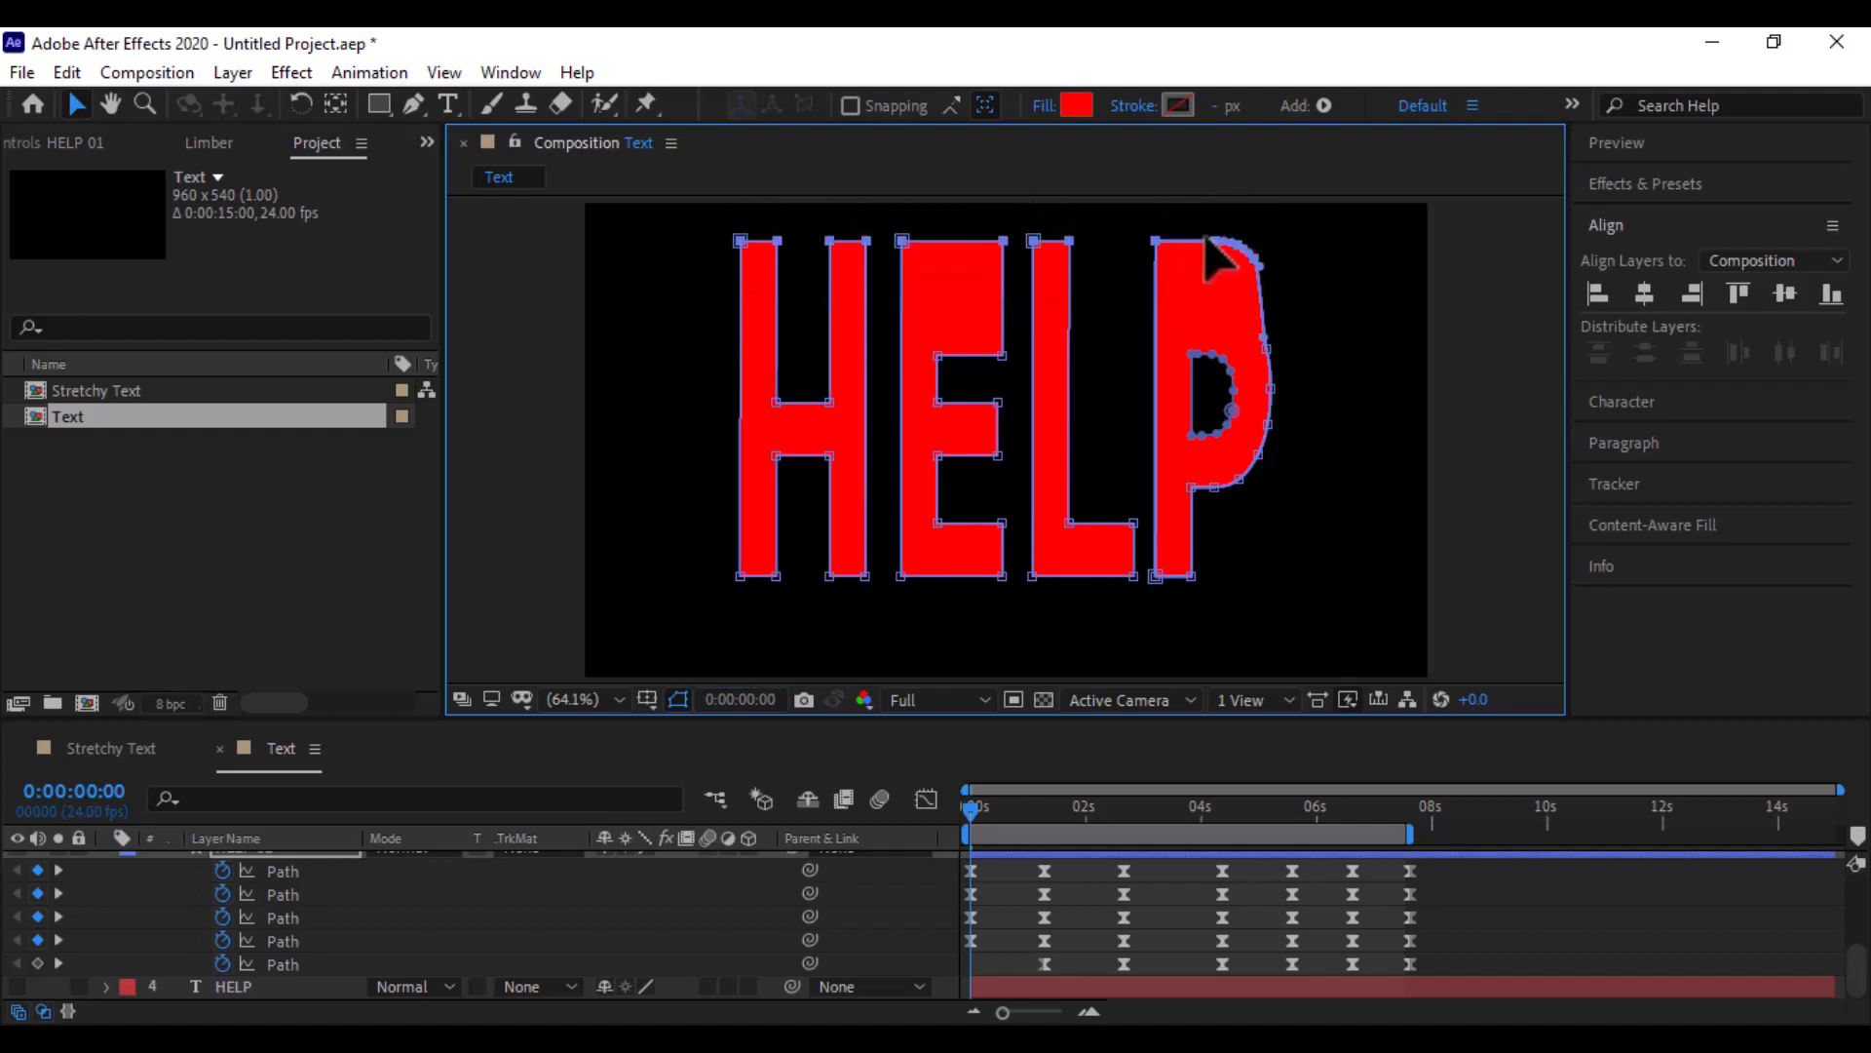
drag(1246, 550, 658, 667)
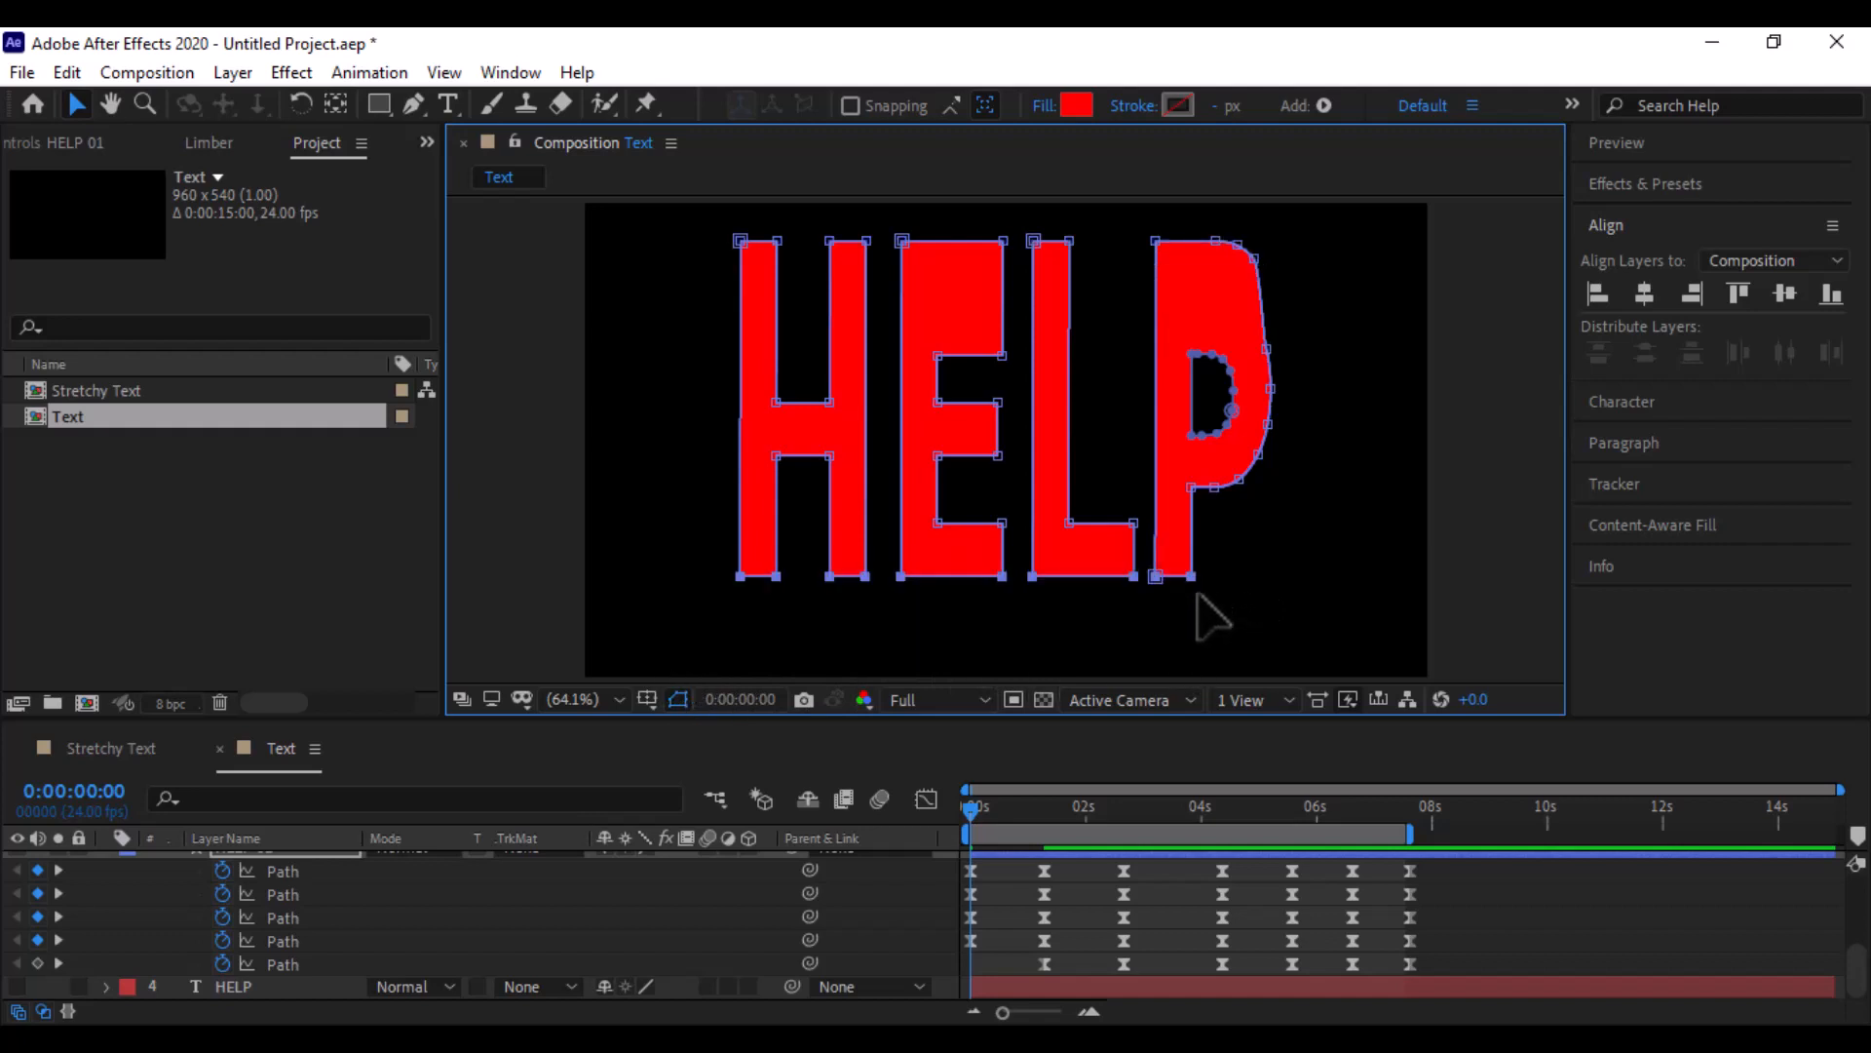
key(shift+Down)
key(shift+Down)
key(shift+Down)
key(shift+Down)
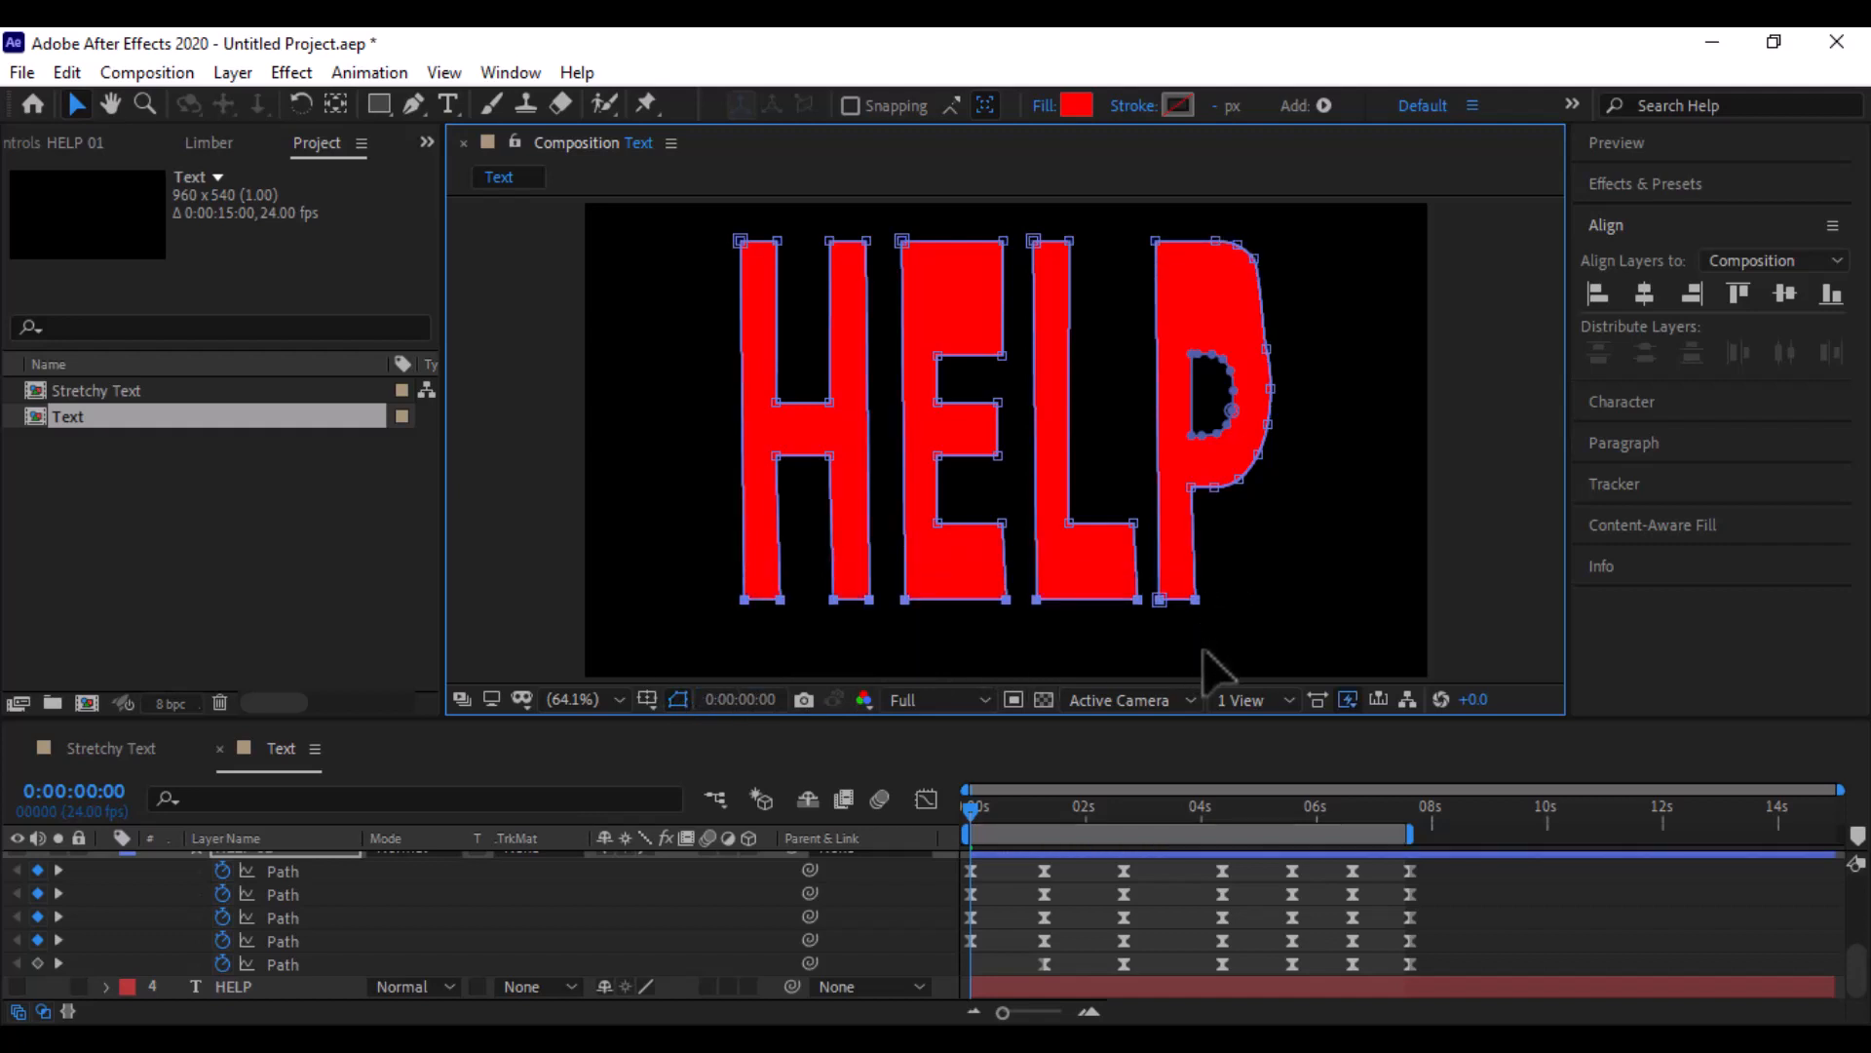
key(shift+Down)
key(shift+Down)
key(shift+Down)
key(shift+Down)
key(shift+Down)
key(shift+Down)
key(shift+Down)
key(shift+Down)
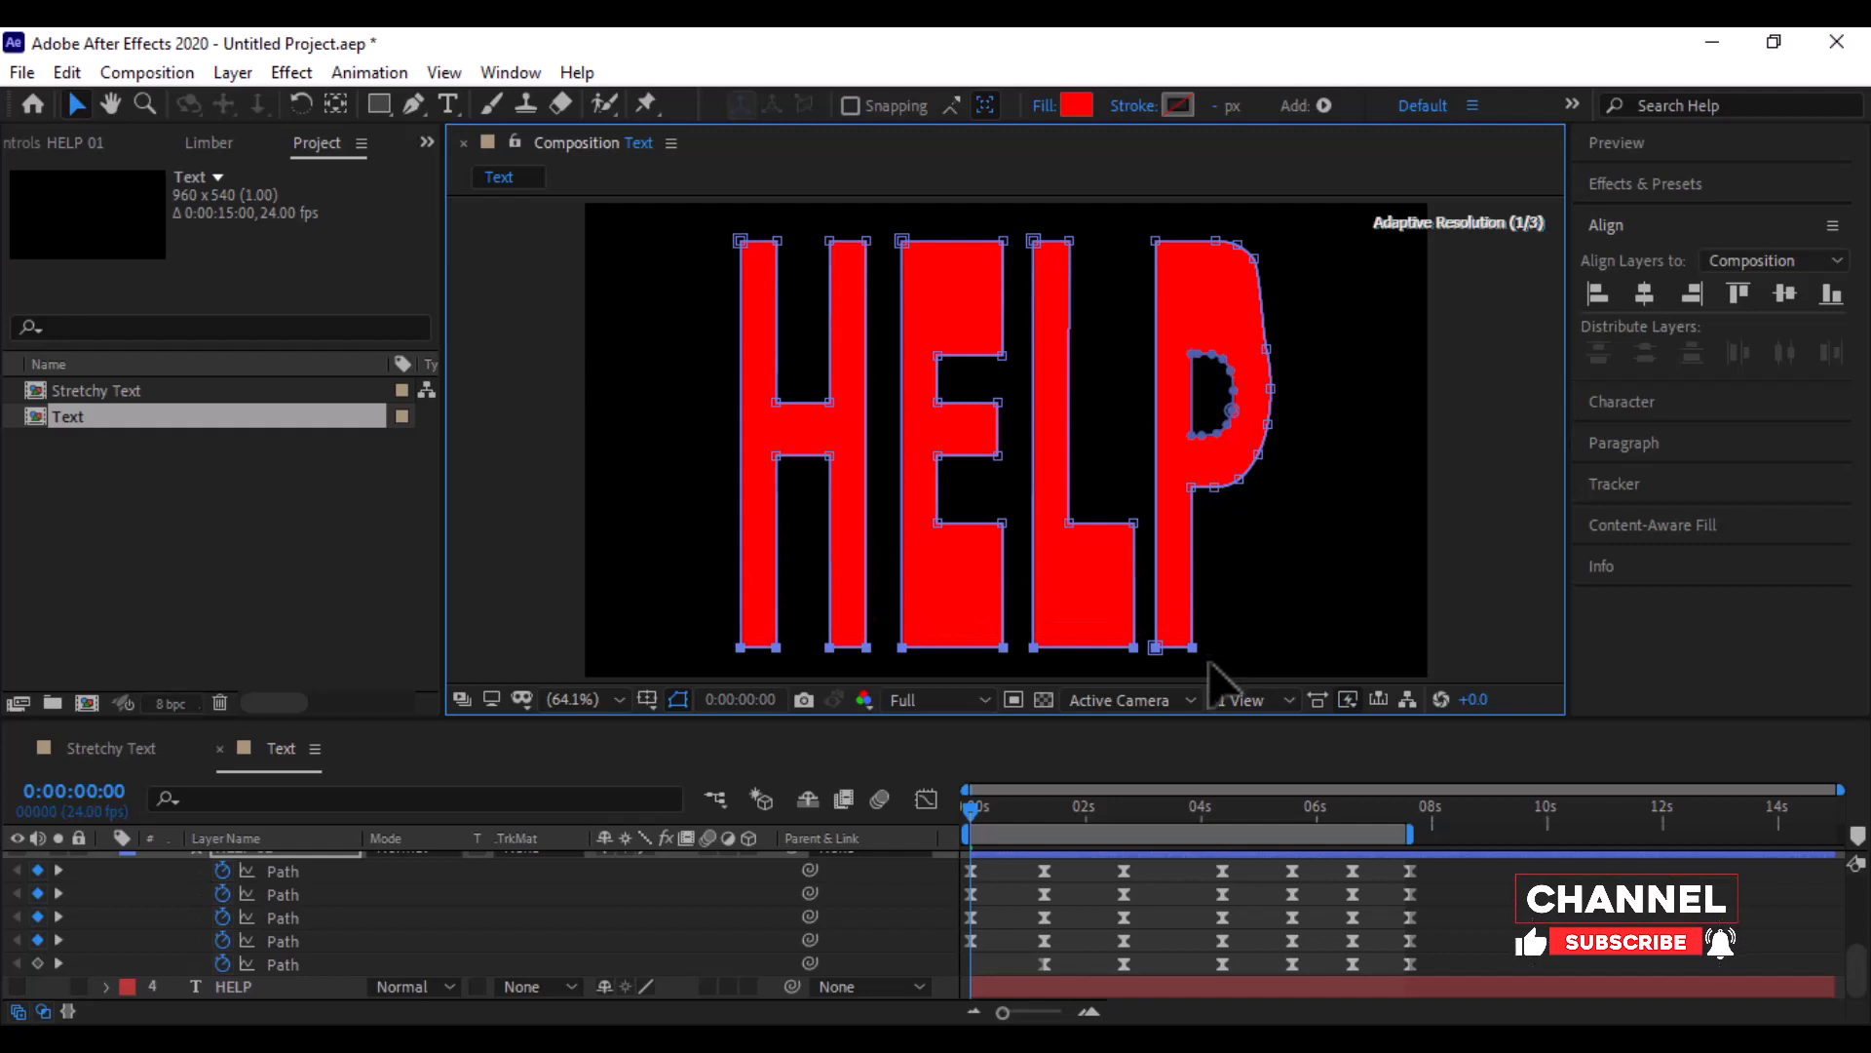
key(shift+Down)
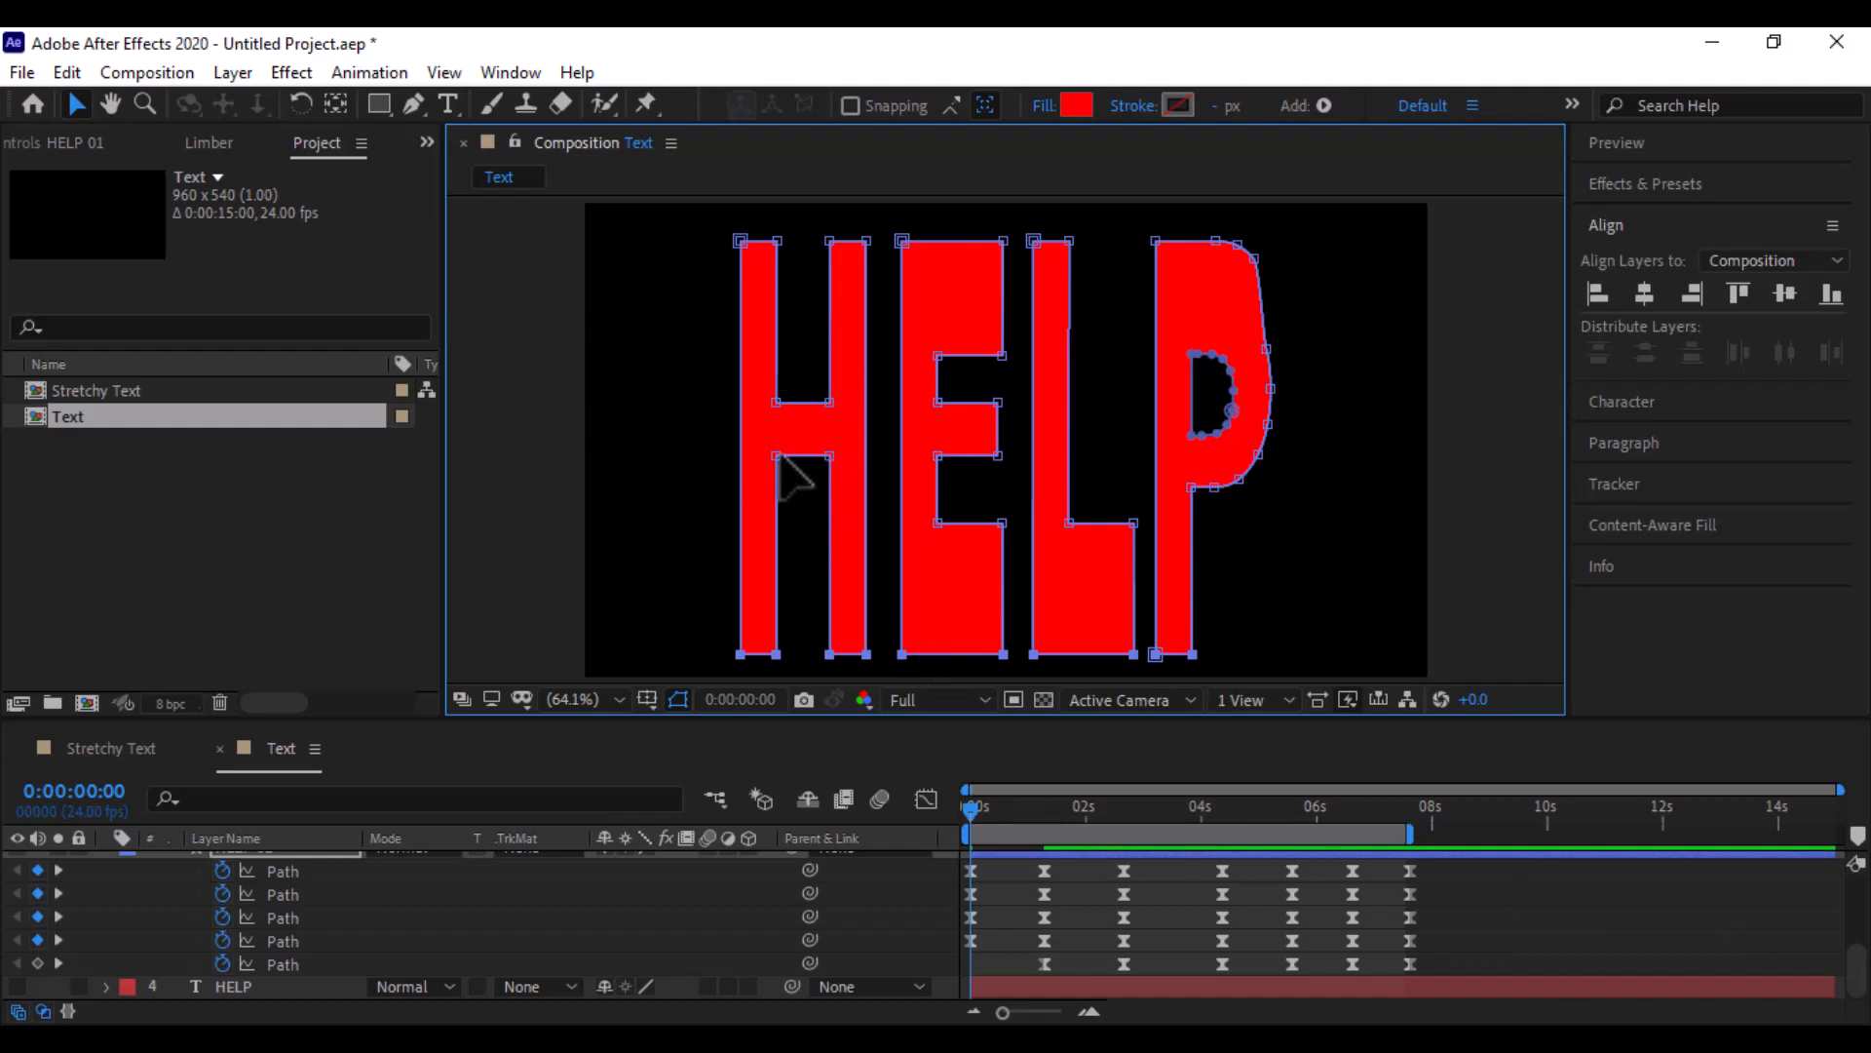
Thicken the H's crossbar at 0:00:00:00 by moving its lower edge down and its upper edge up, leaving short notches
click(836, 468)
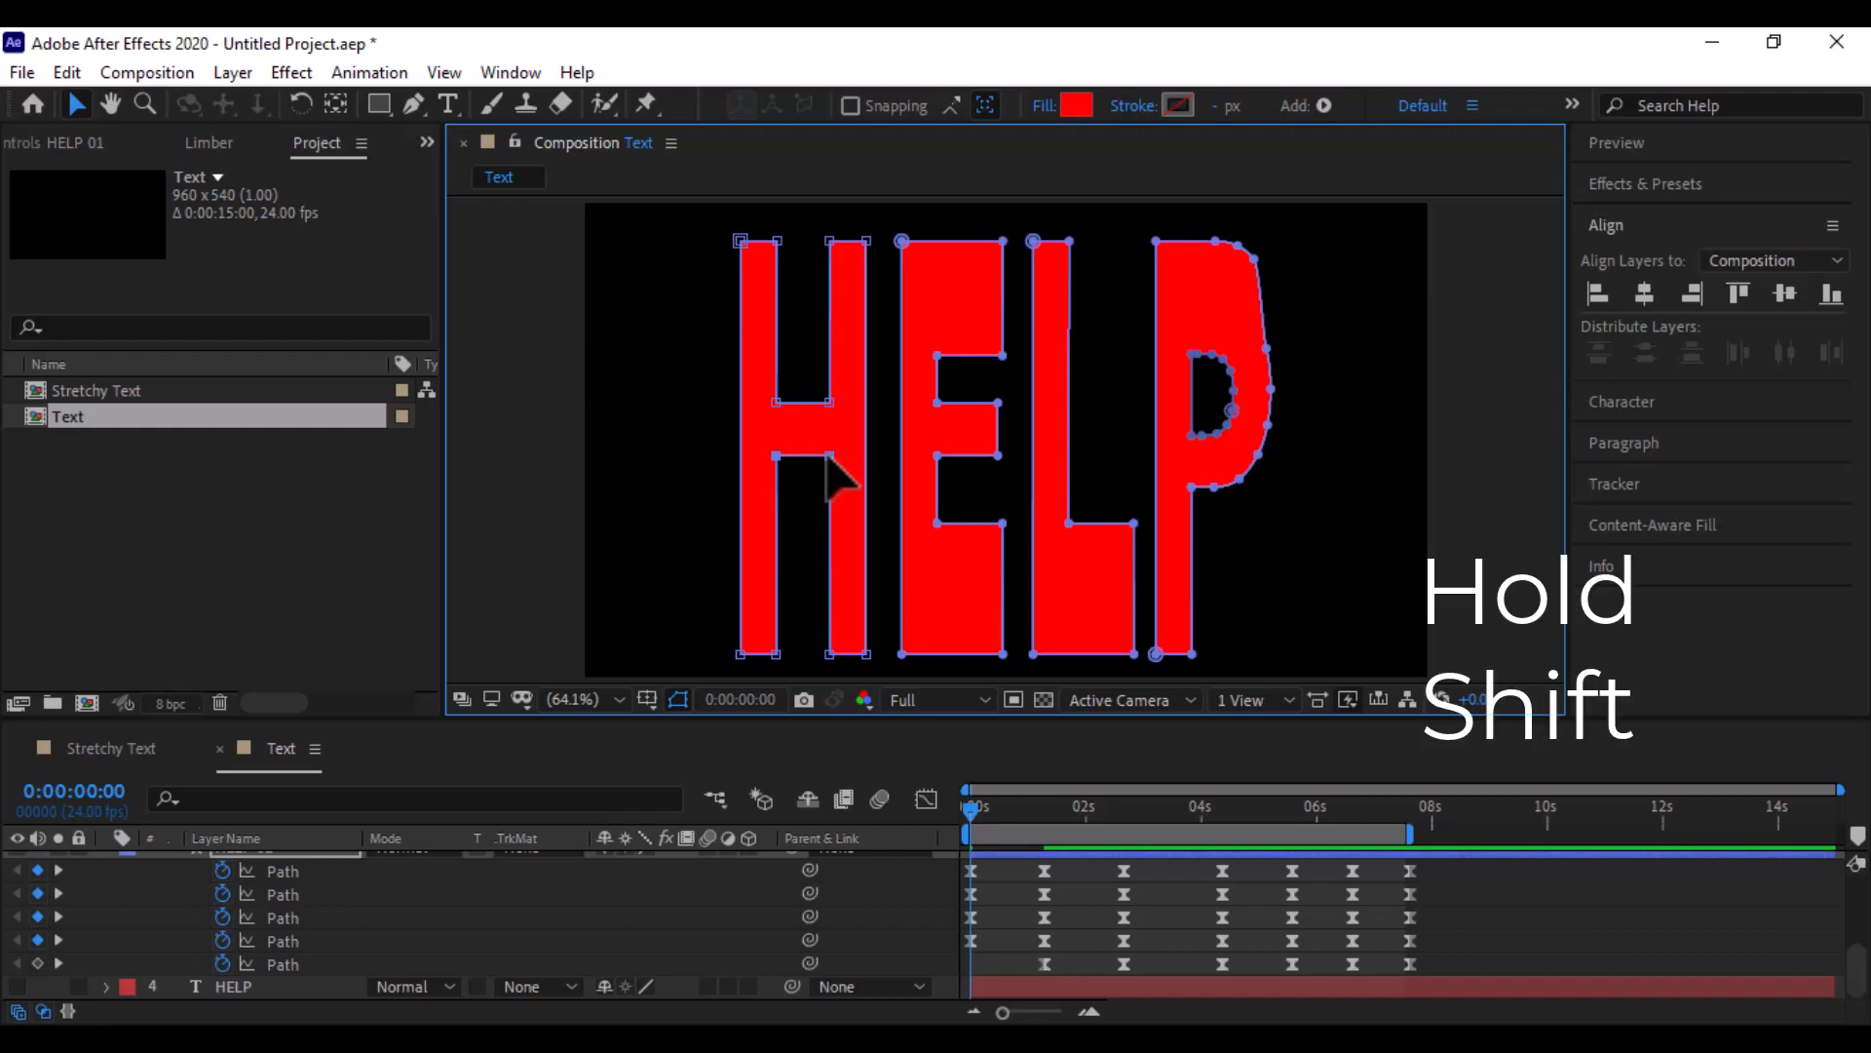
drag(825, 485, 824, 595)
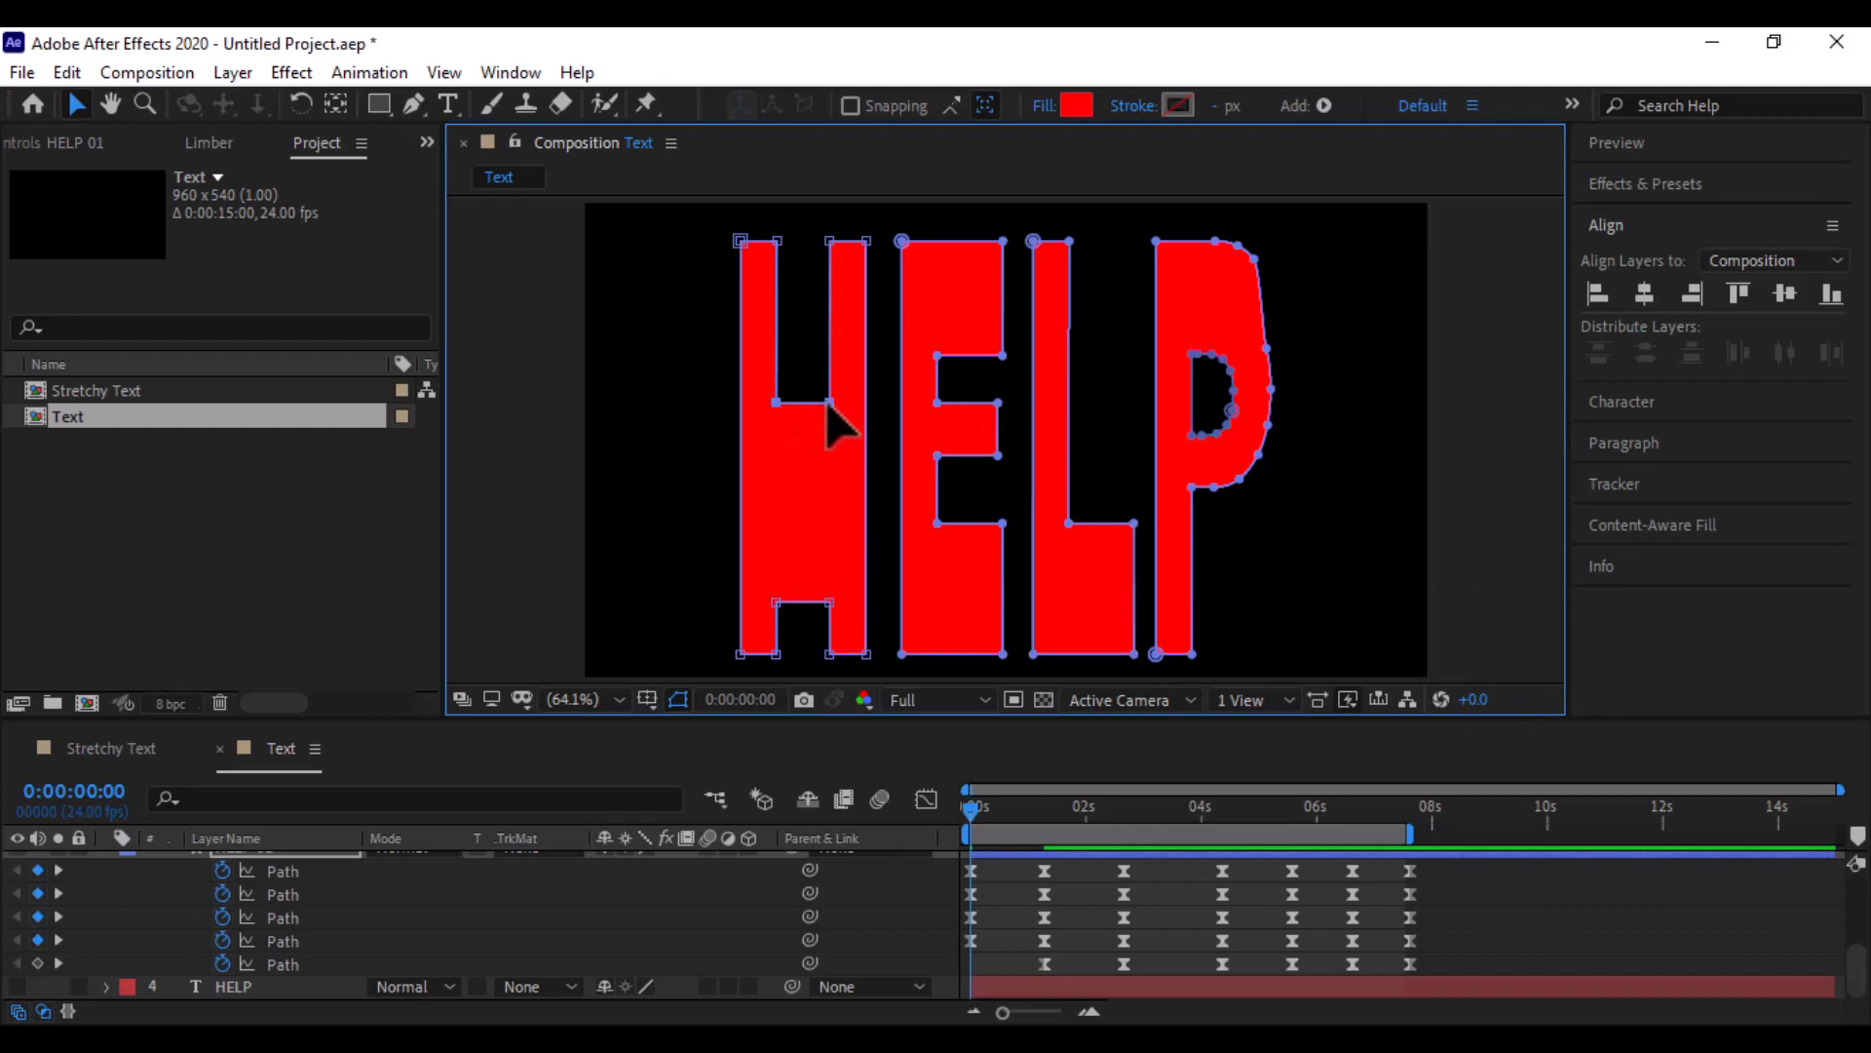
mouse_move(826, 356)
mouse_down()
mouse_move(826, 306)
mouse_move(831, 336)
mouse_up()
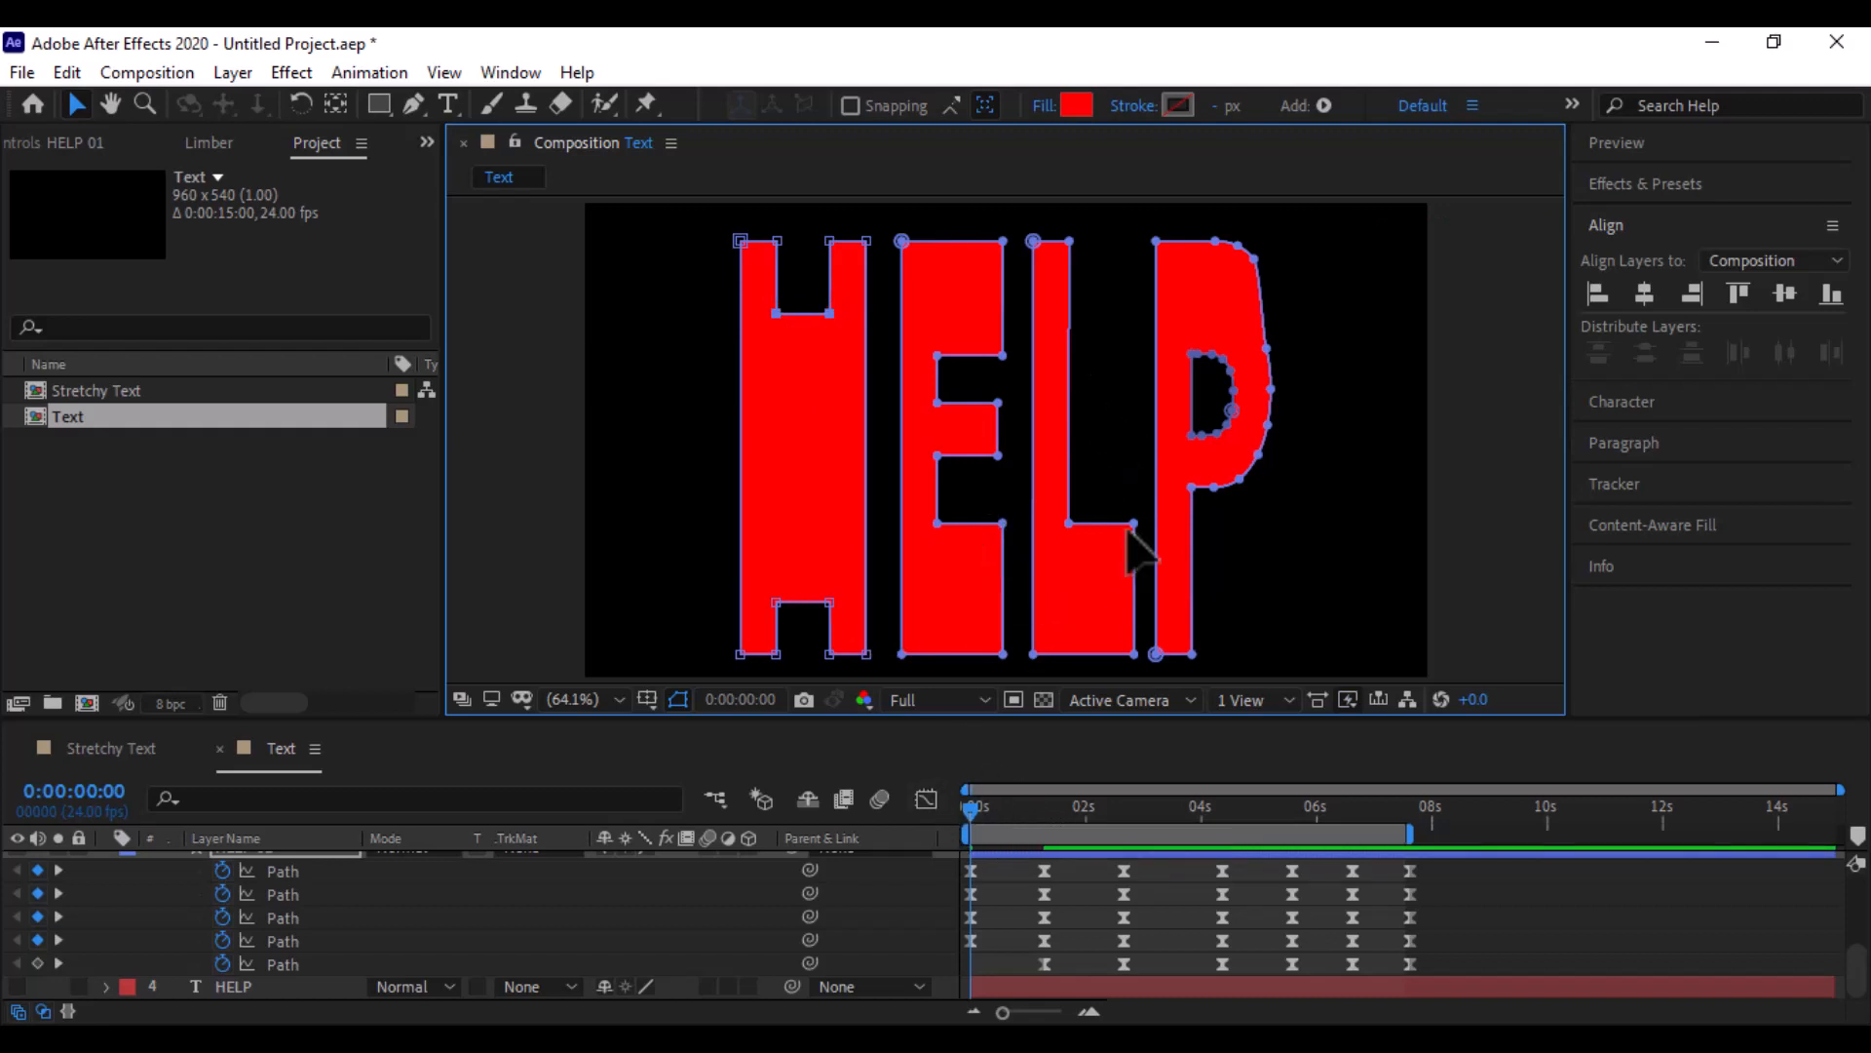
Preview the eased animation from 0:00:00:00 and examine the morph and stretch around 0:00:04:00 and 0:00:06:08
click(967, 813)
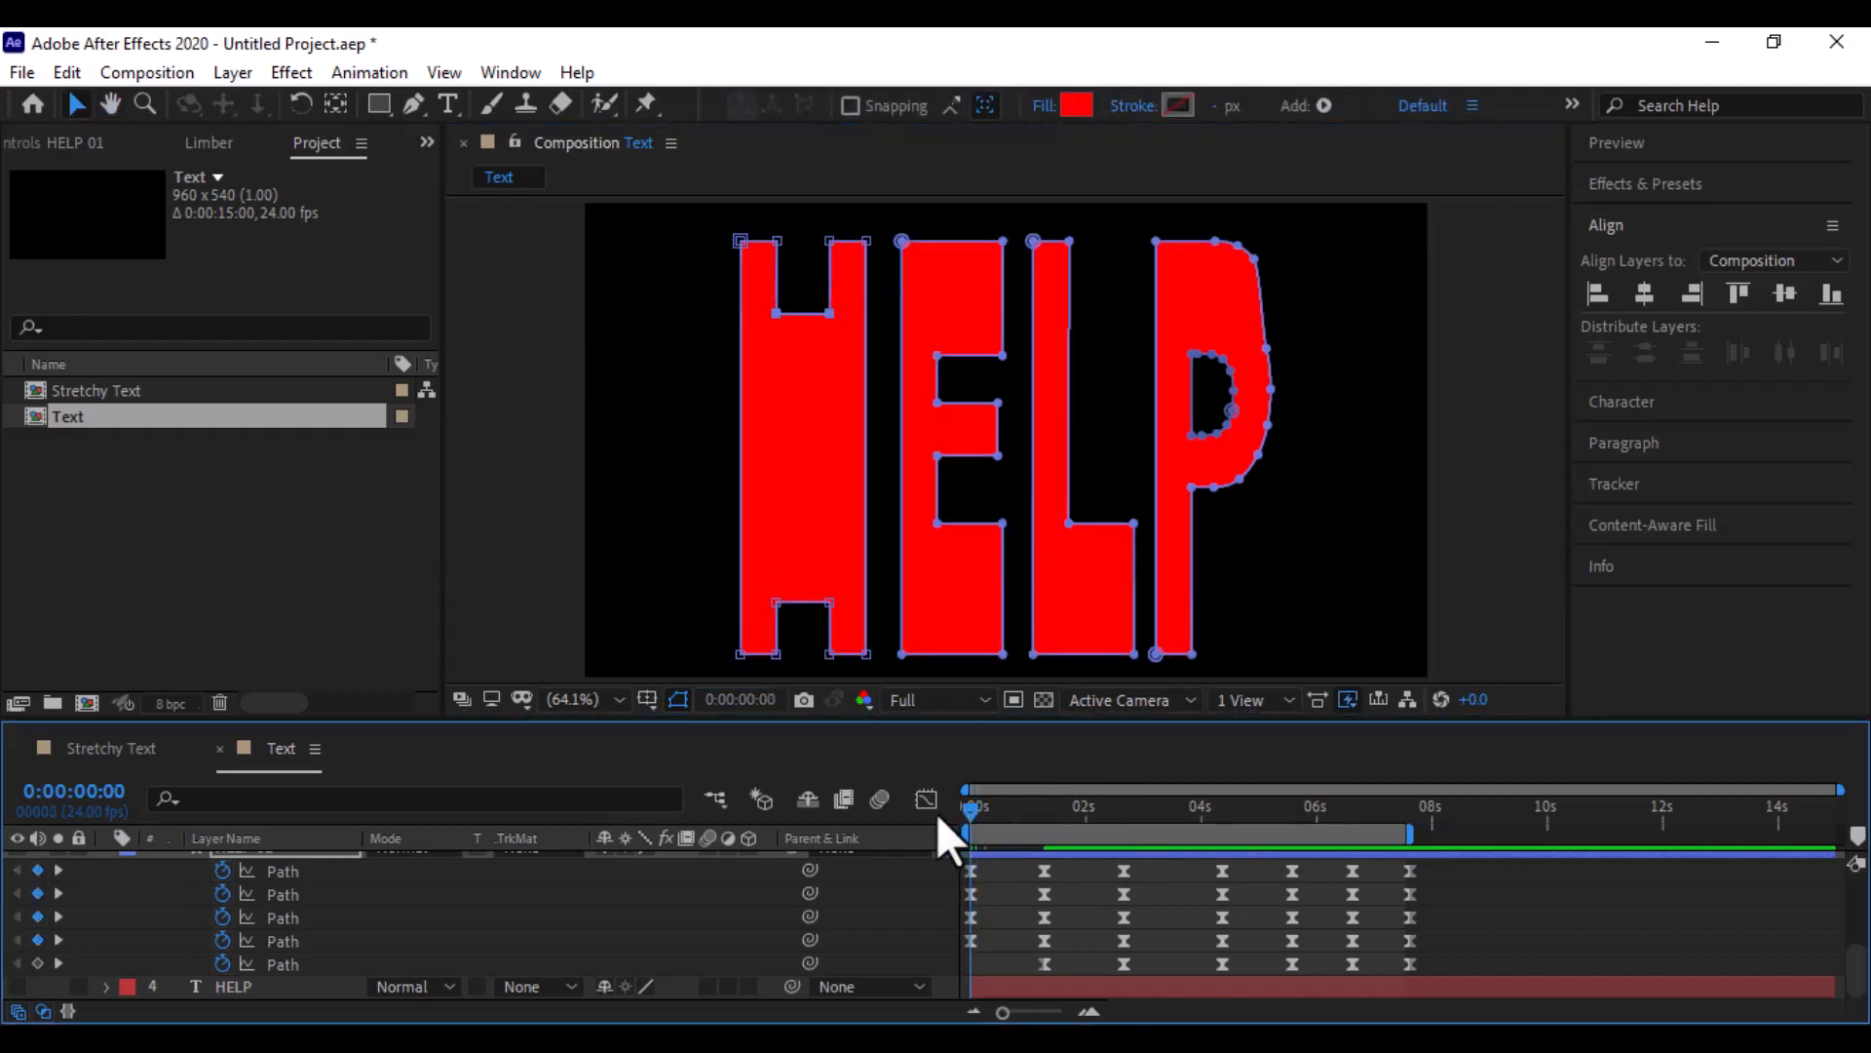
key(space)
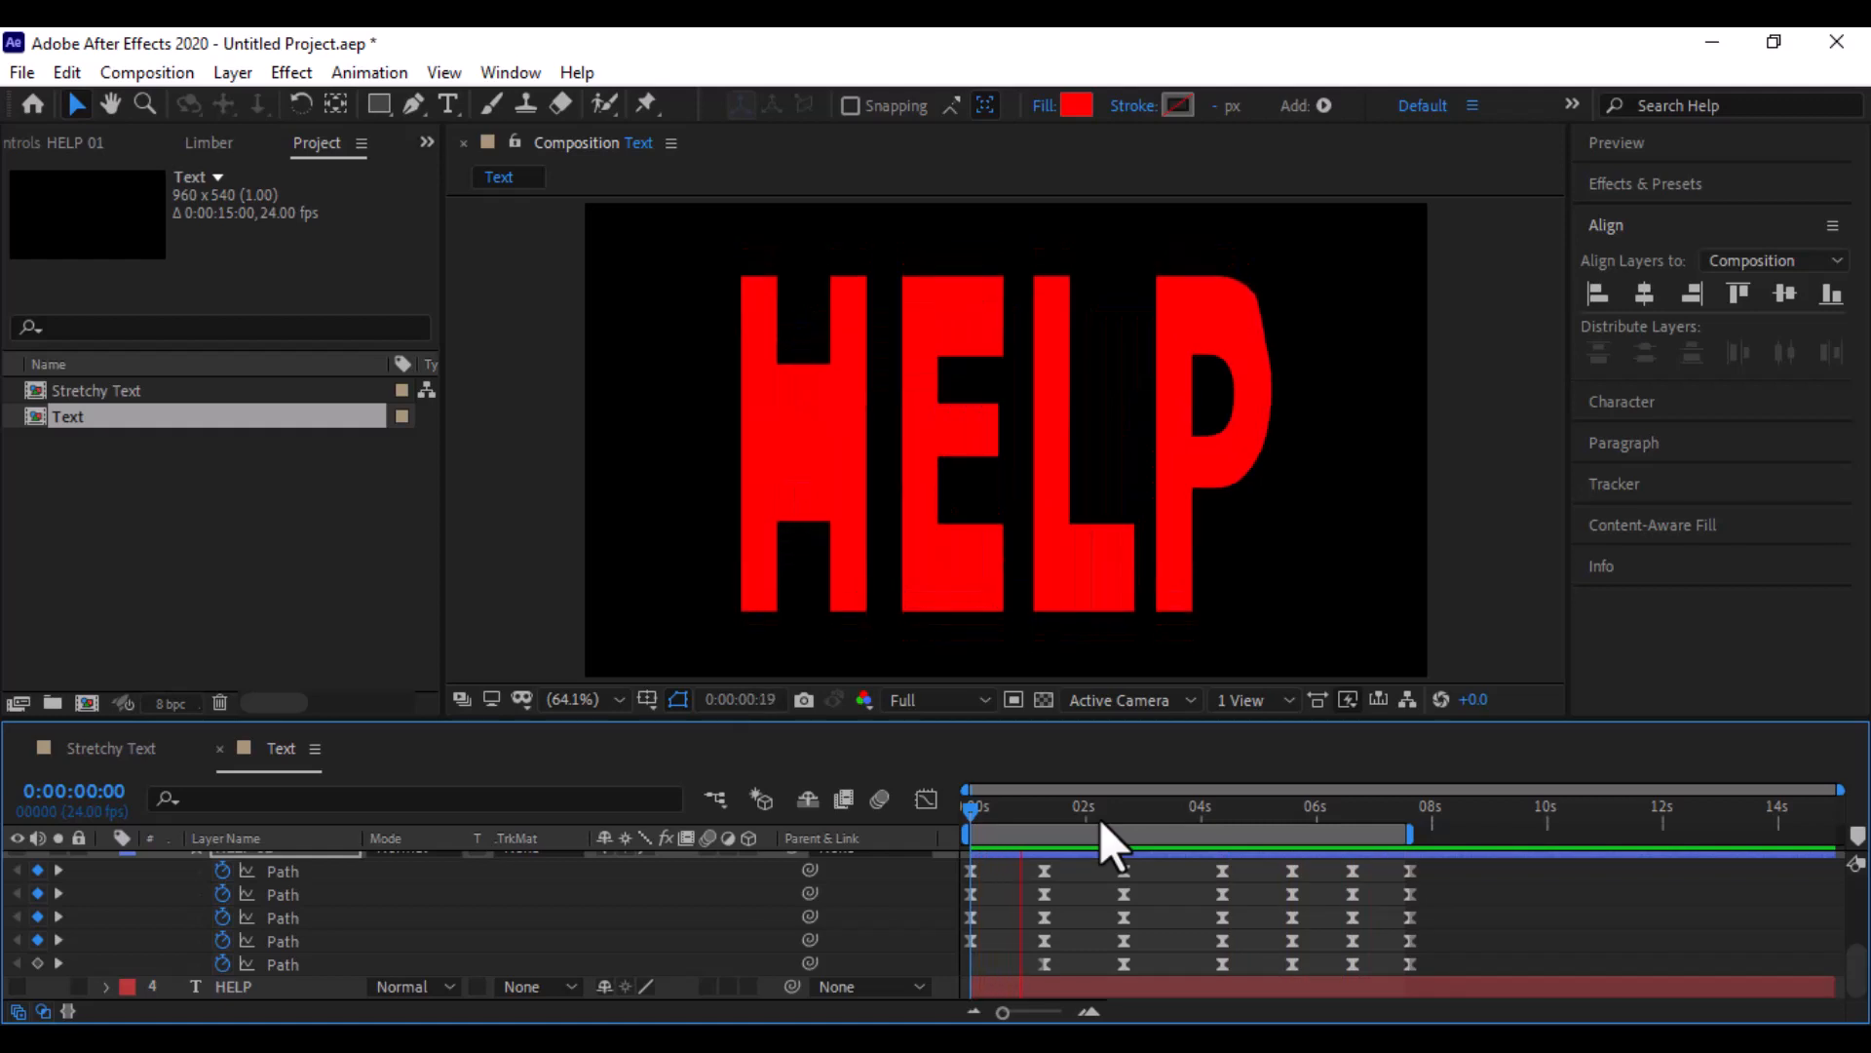
click(1201, 817)
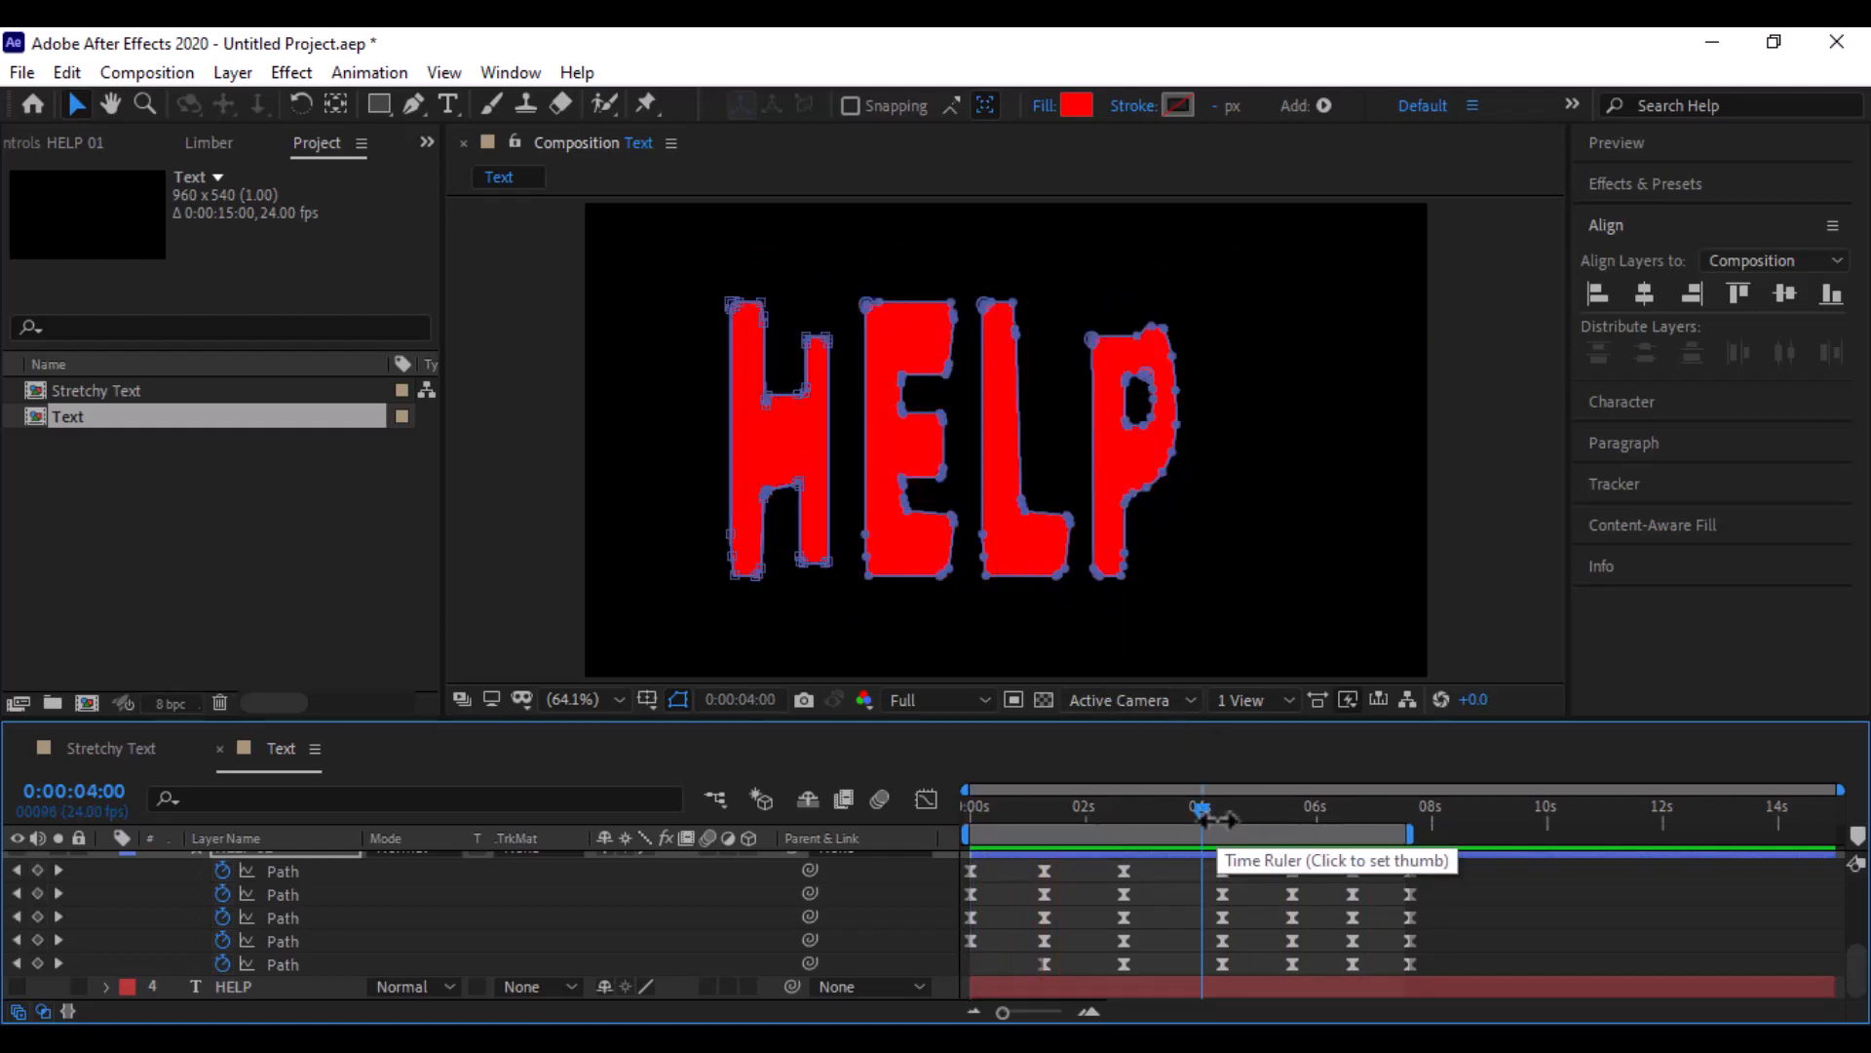
key(space)
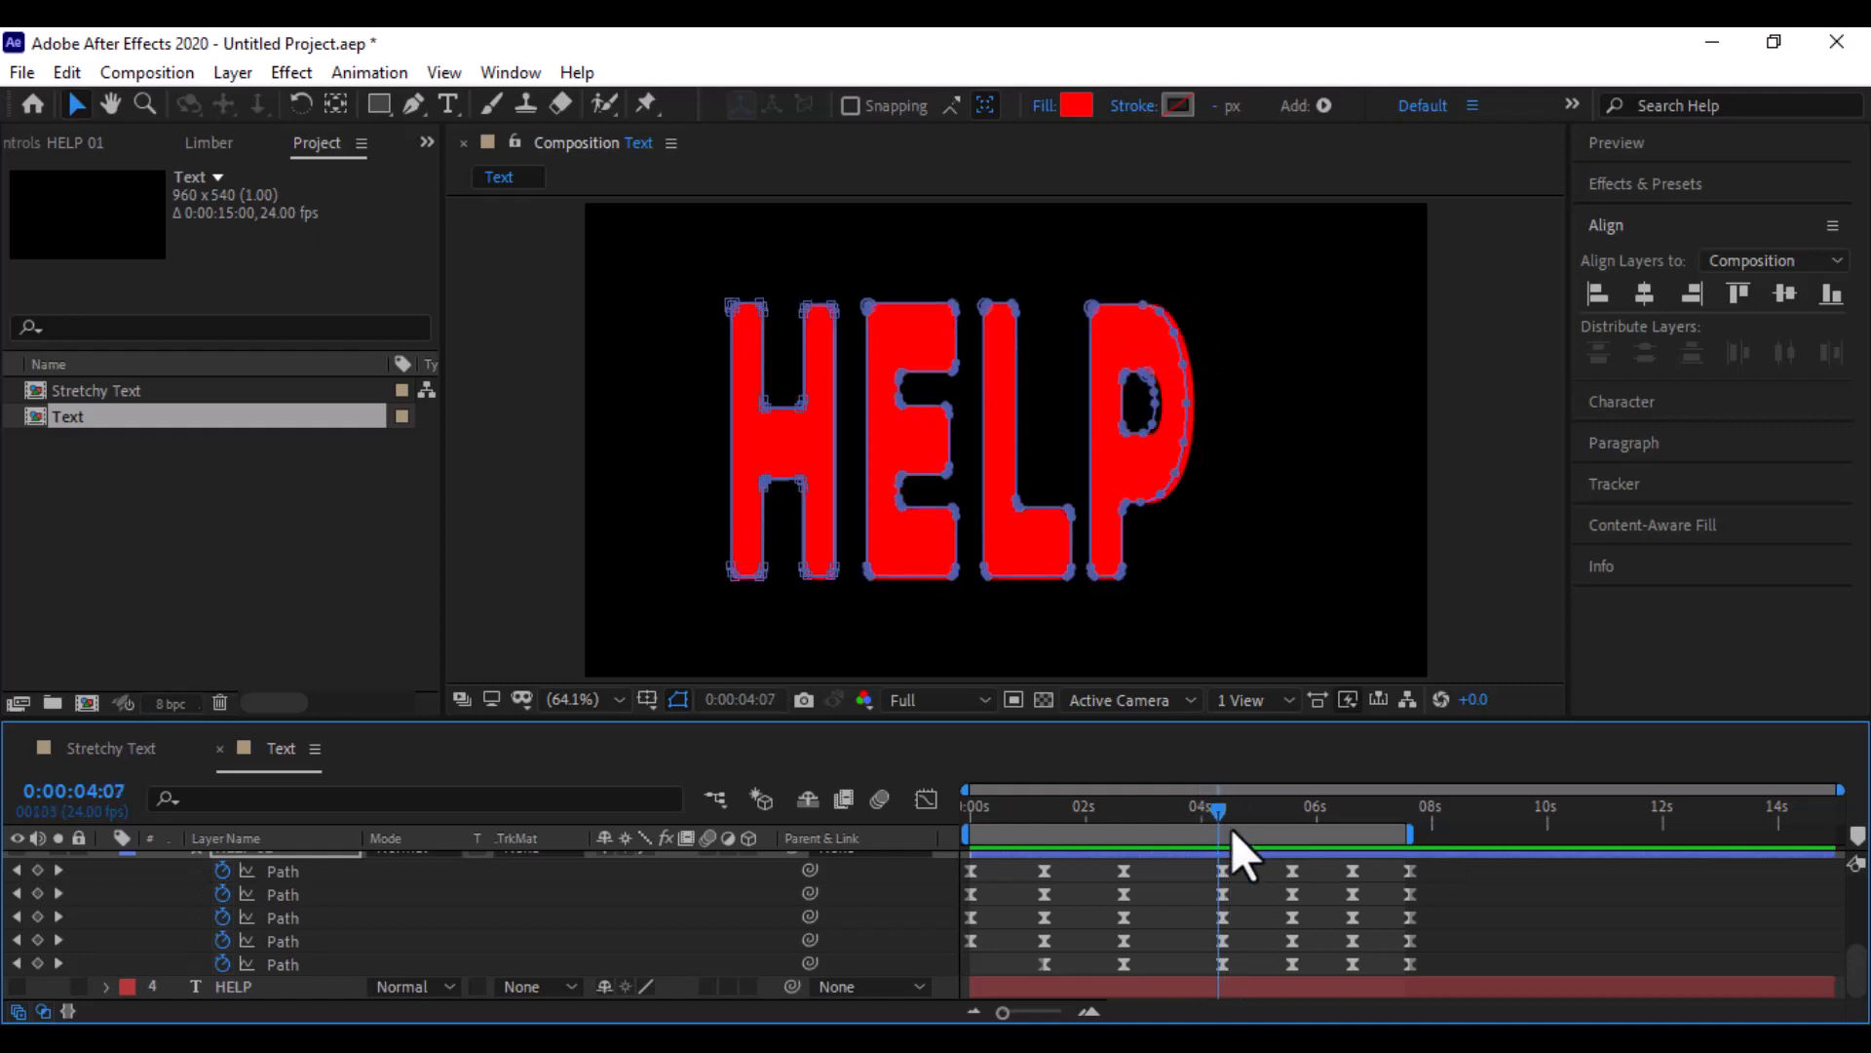
click(1335, 817)
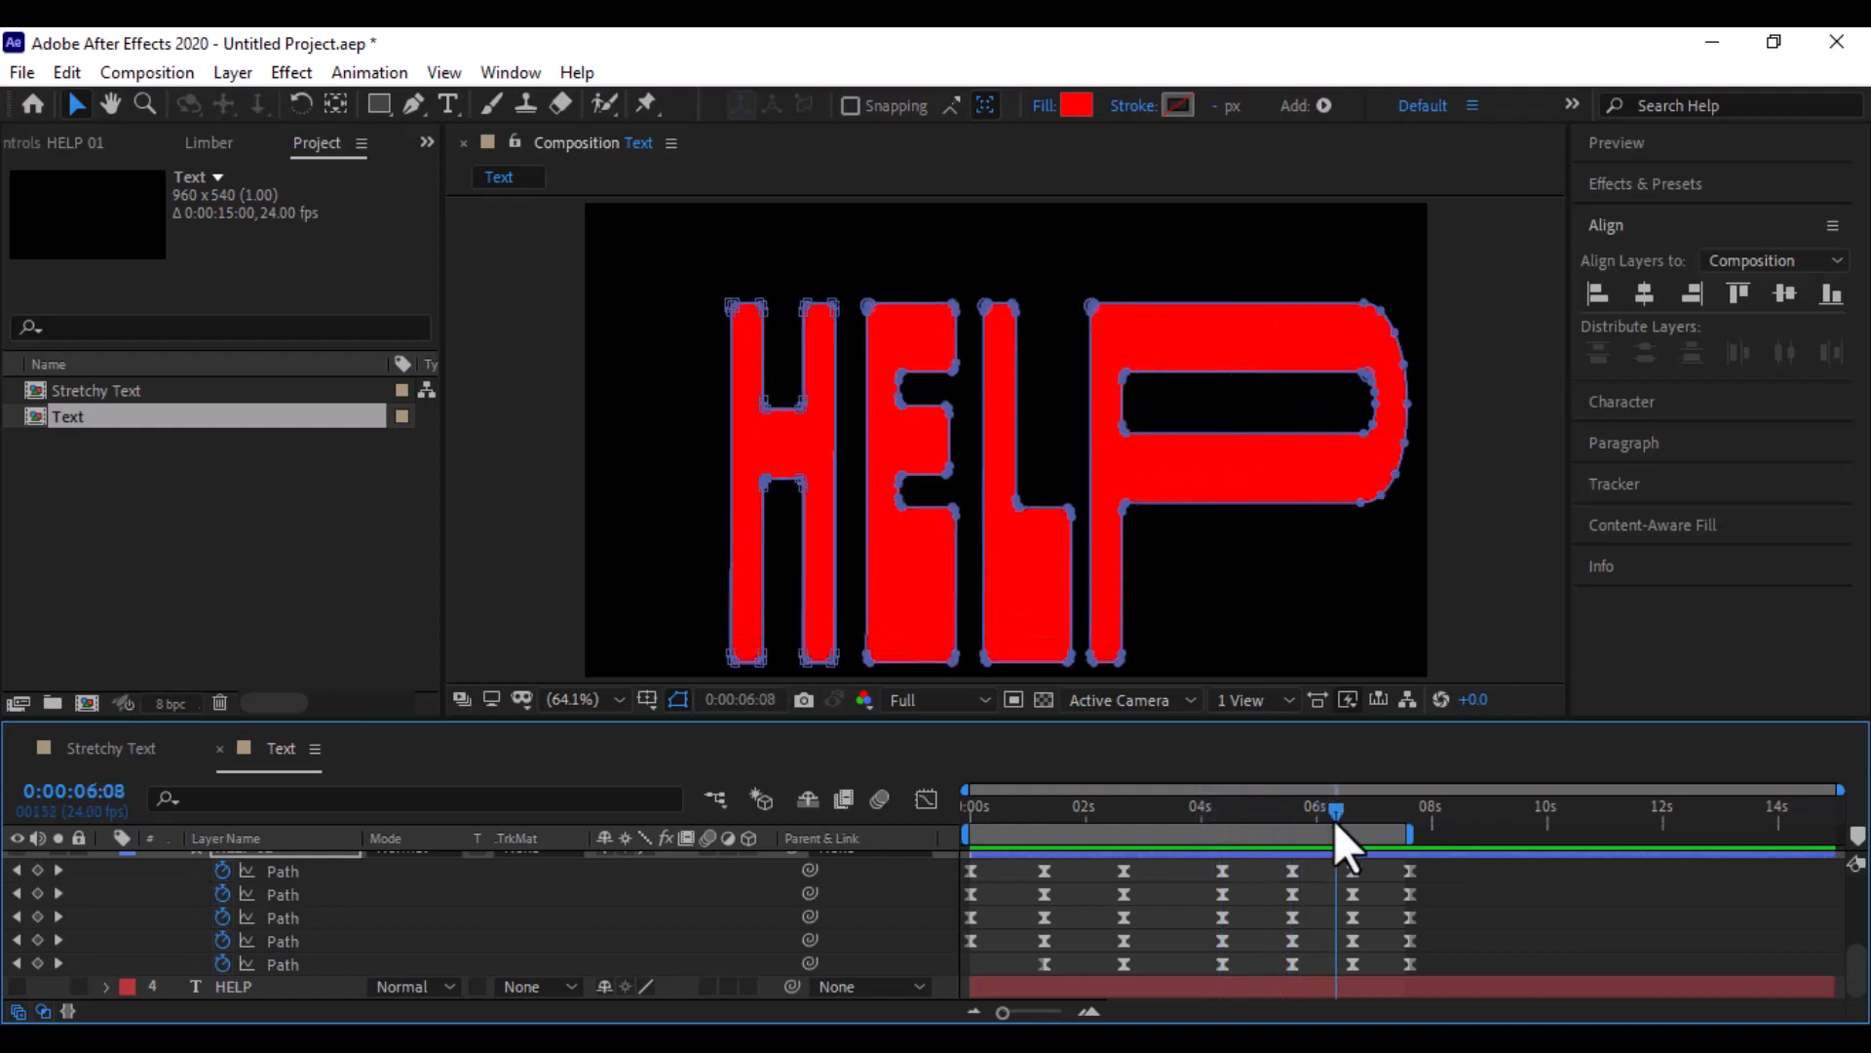